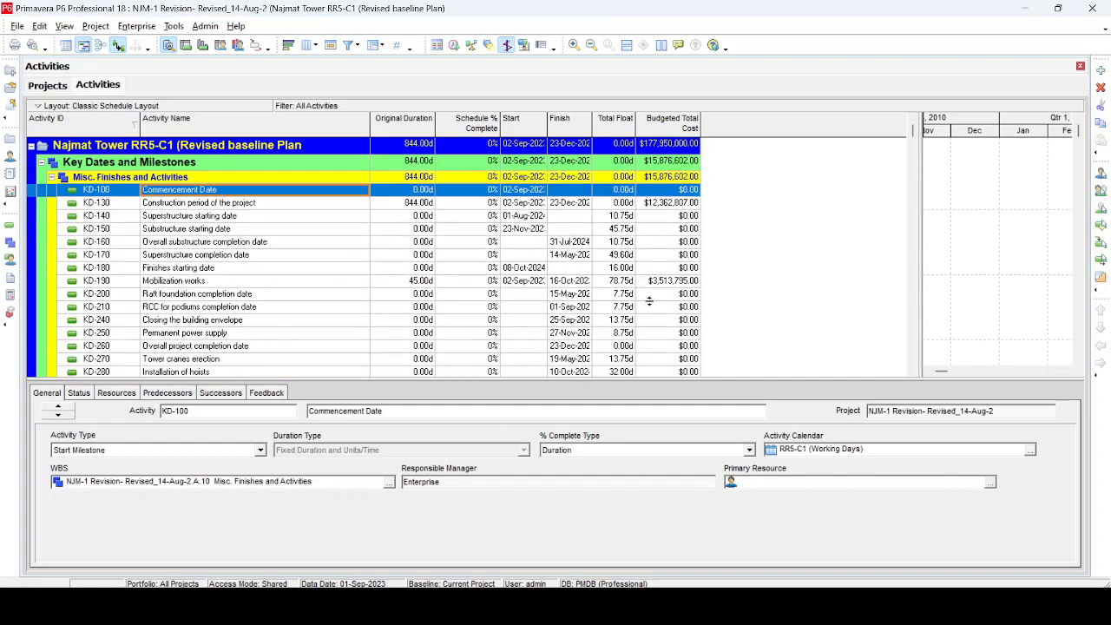
Remove the Total Float and Budgeted Total Cost columns from the activity table
{"action": "left_click_drag", "start_coordinate": [857, 236], "coordinate": [878, 243]}
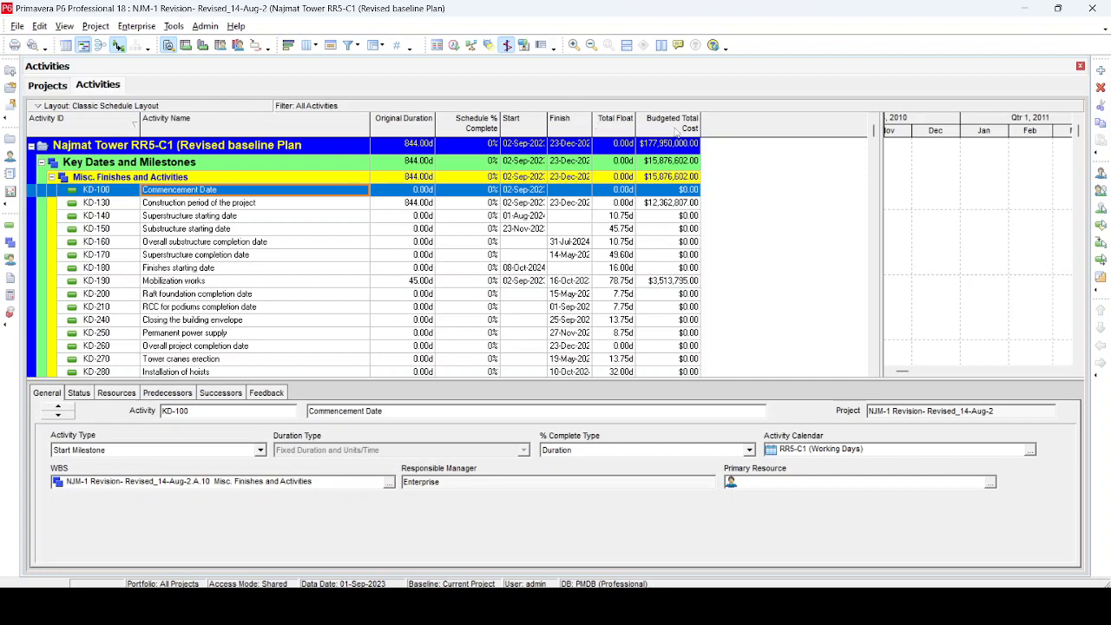
{"action": "left_click", "coordinate": [307, 45]}
{"action": "left_click", "coordinate": [514, 322]}
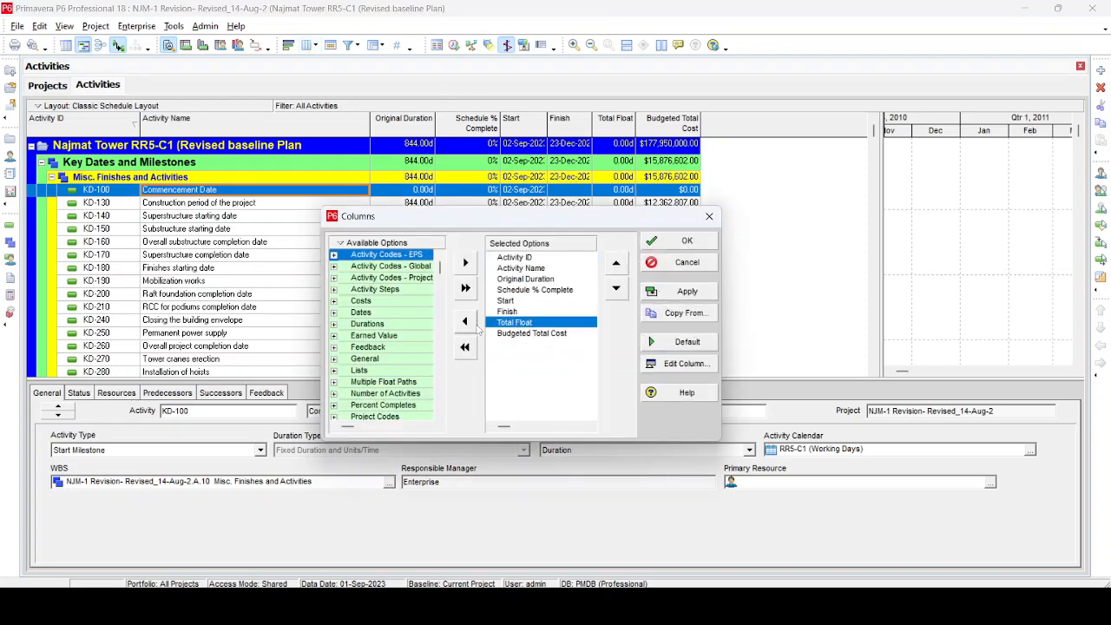
{"action": "left_click", "coordinate": [464, 321]}
{"action": "left_click", "coordinate": [465, 321]}
{"action": "left_click", "coordinate": [686, 292]}
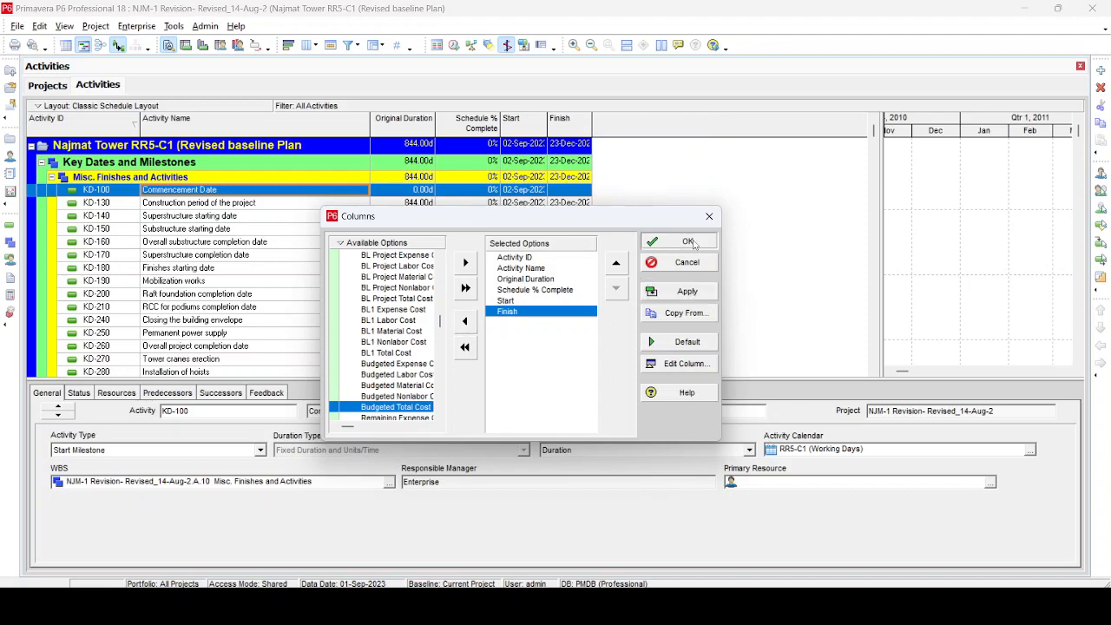
{"action": "left_click", "coordinate": [690, 243]}
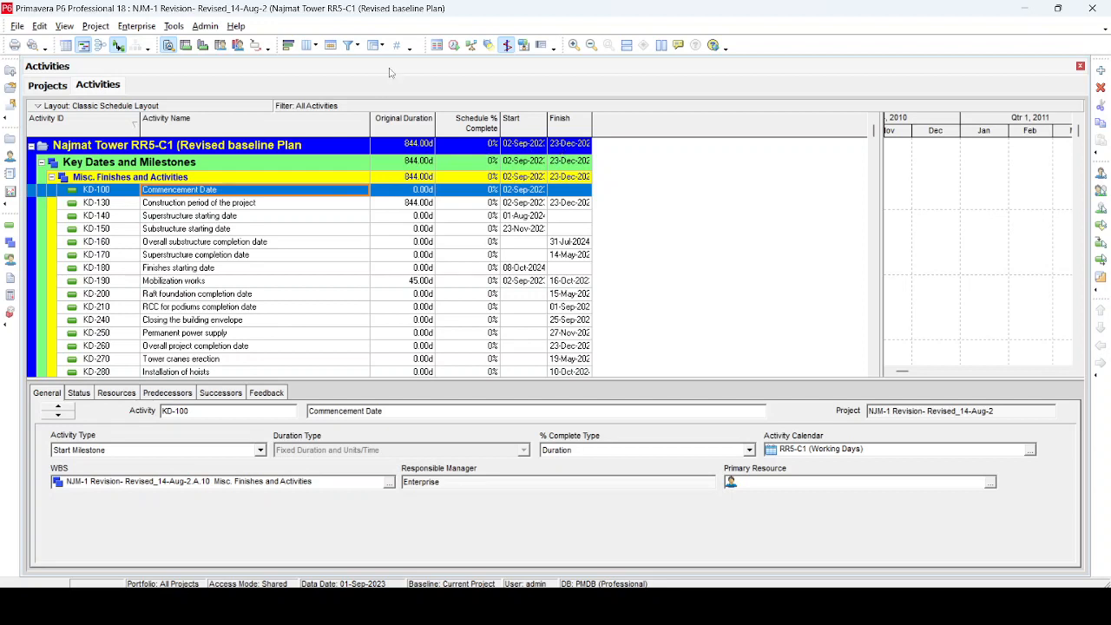
Turn off group totals in the activity table's grouping options
{"action": "left_click", "coordinate": [374, 45]}
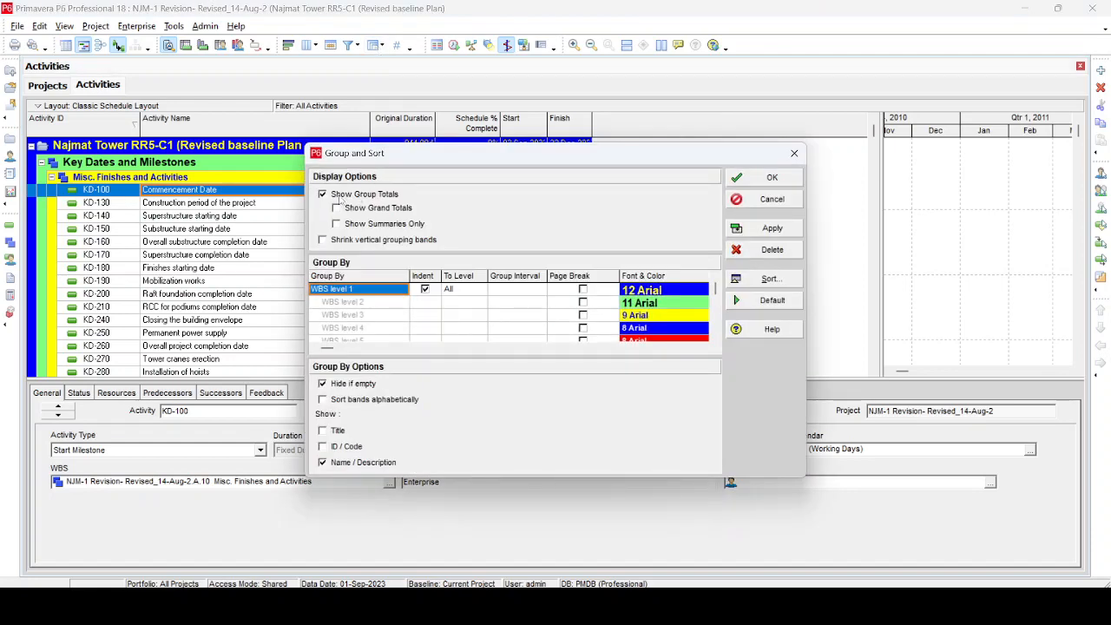
{"action": "left_click", "coordinate": [323, 195]}
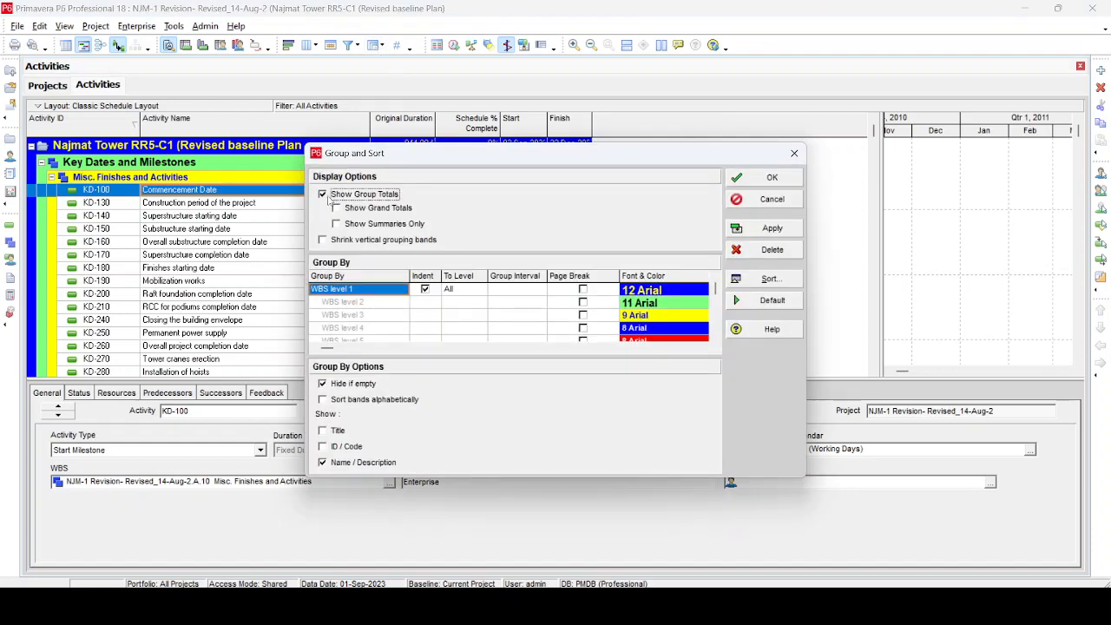
{"action": "left_click", "coordinate": [771, 227]}
{"action": "left_click", "coordinate": [772, 178]}
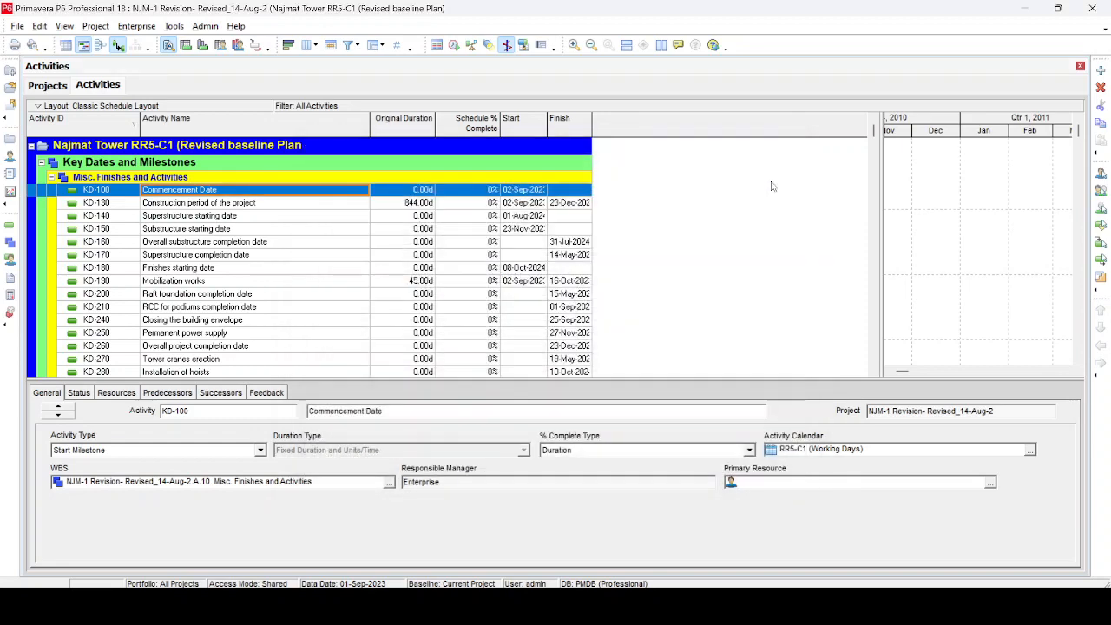
{"action": "scroll", "coordinate": [419, 260], "scroll_direction": "down", "scroll_amount": 7}
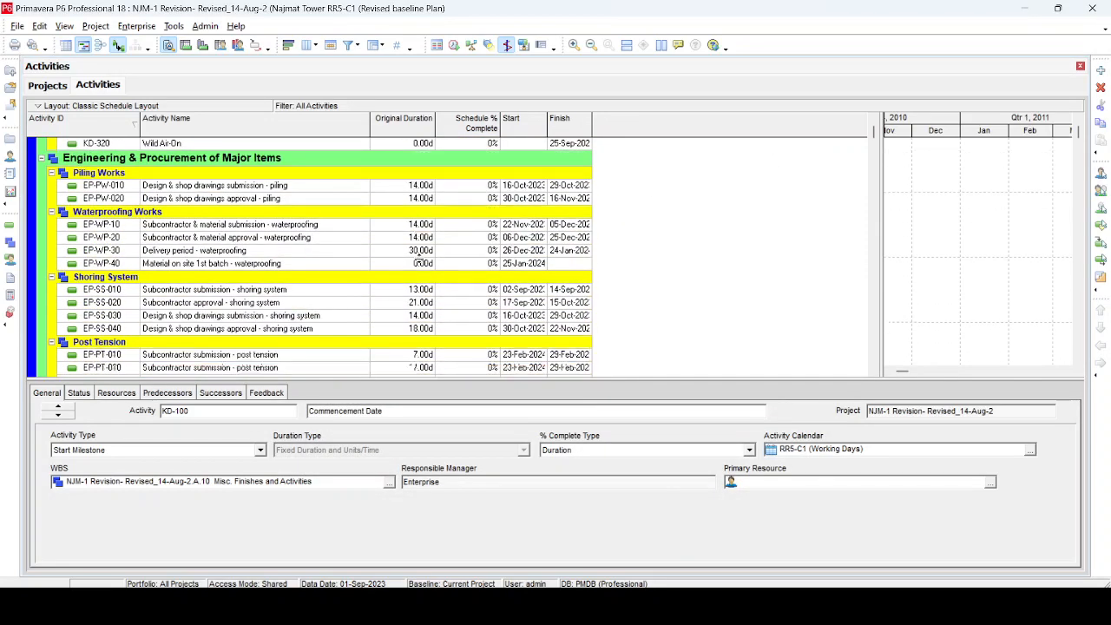
{"action": "scroll", "coordinate": [419, 261], "scroll_direction": "up", "scroll_amount": 4}
{"action": "scroll", "coordinate": [419, 260], "scroll_direction": "up", "scroll_amount": 1}
{"action": "left_click", "coordinate": [347, 45]}
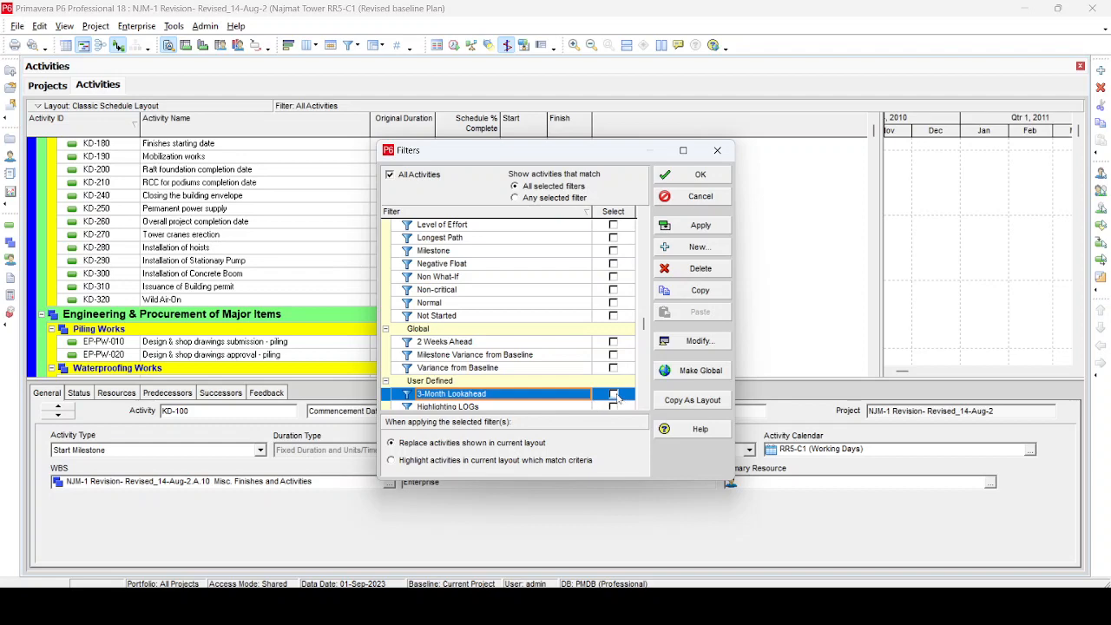
{"action": "left_click", "coordinate": [700, 175]}
{"action": "left_click", "coordinate": [425, 197]}
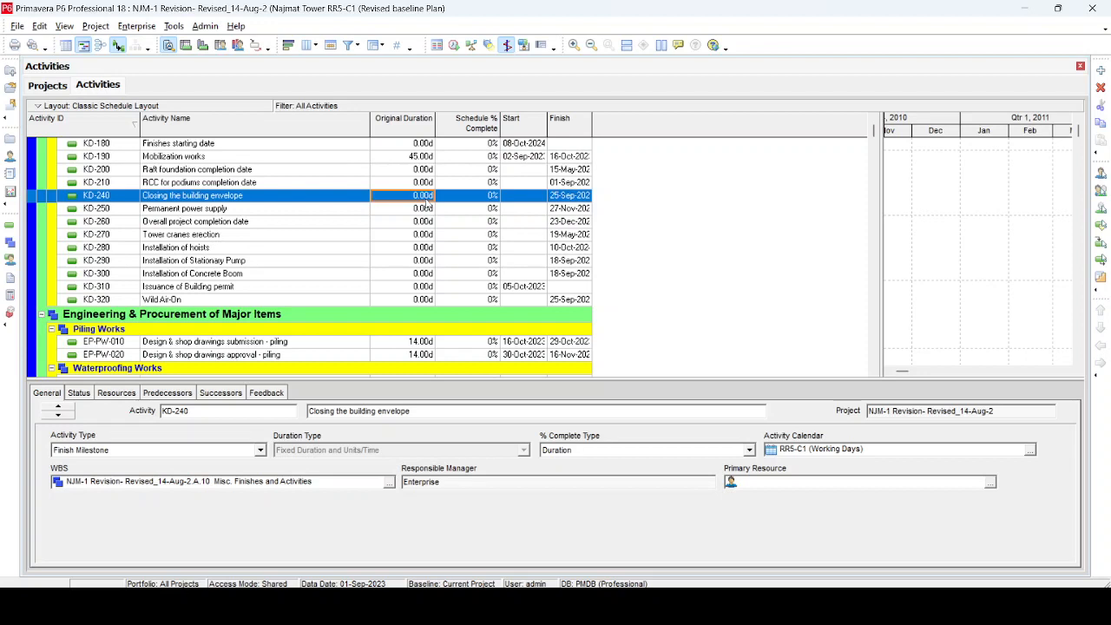
Select the user-defined 3-Month Lookahead filter, check its criteria, and apply it to replace the activities shown
{"action": "left_click", "coordinate": [349, 46]}
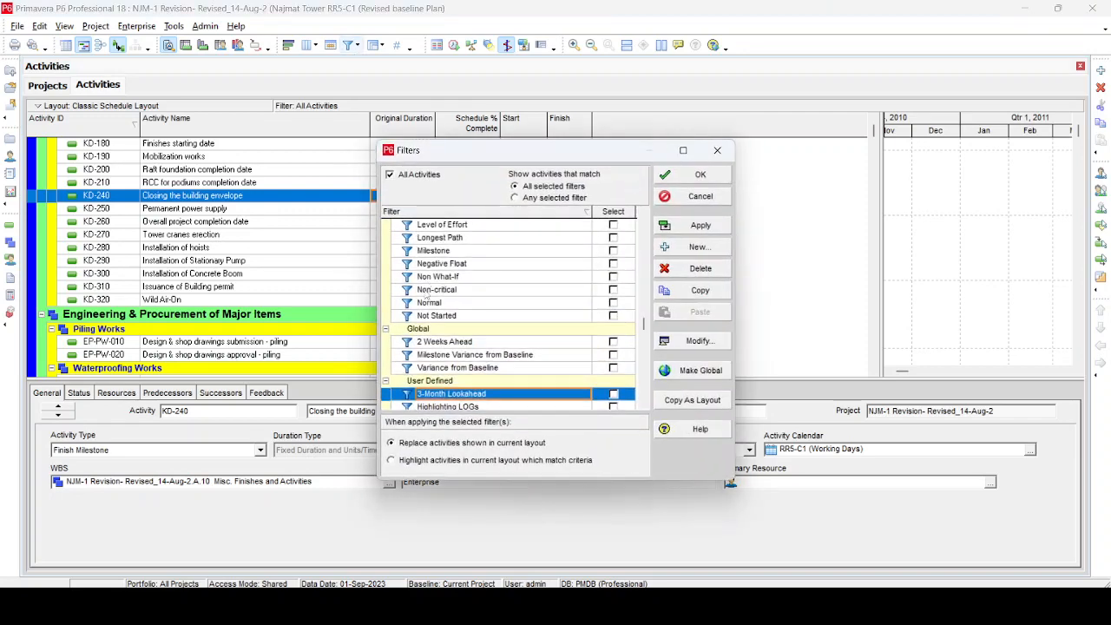
{"action": "left_click", "coordinate": [614, 394]}
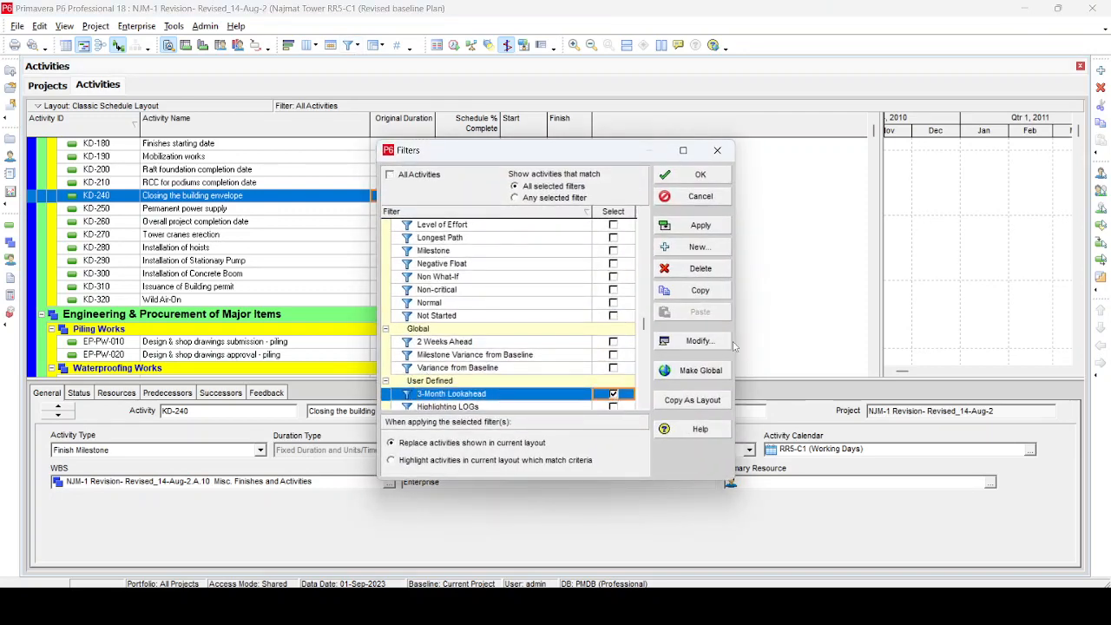
{"action": "left_click", "coordinate": [700, 342]}
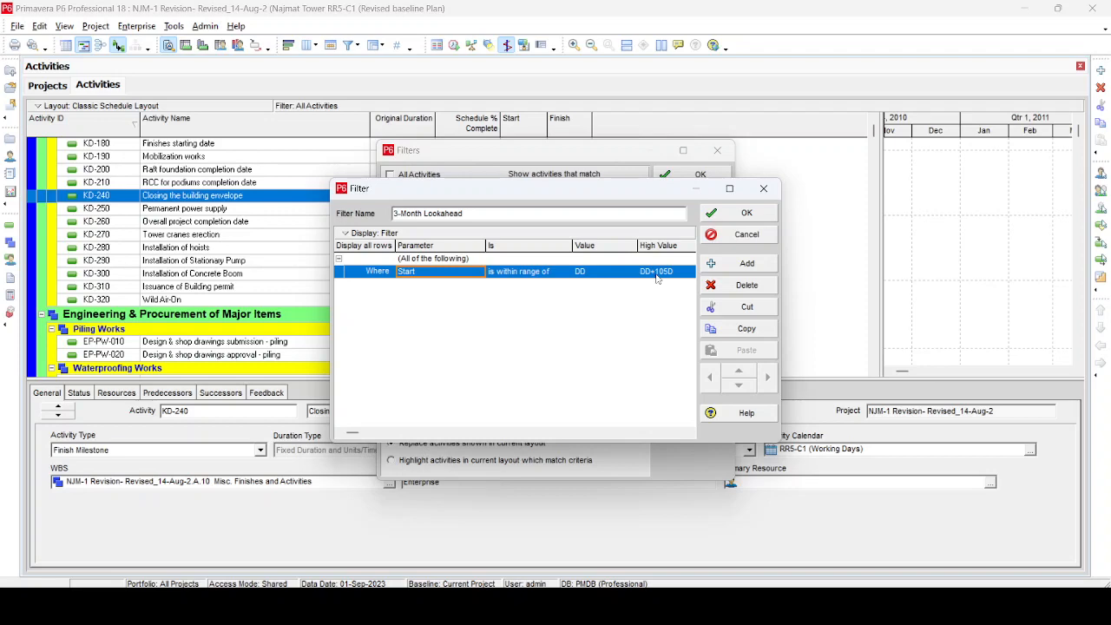
{"action": "left_click", "coordinate": [733, 212]}
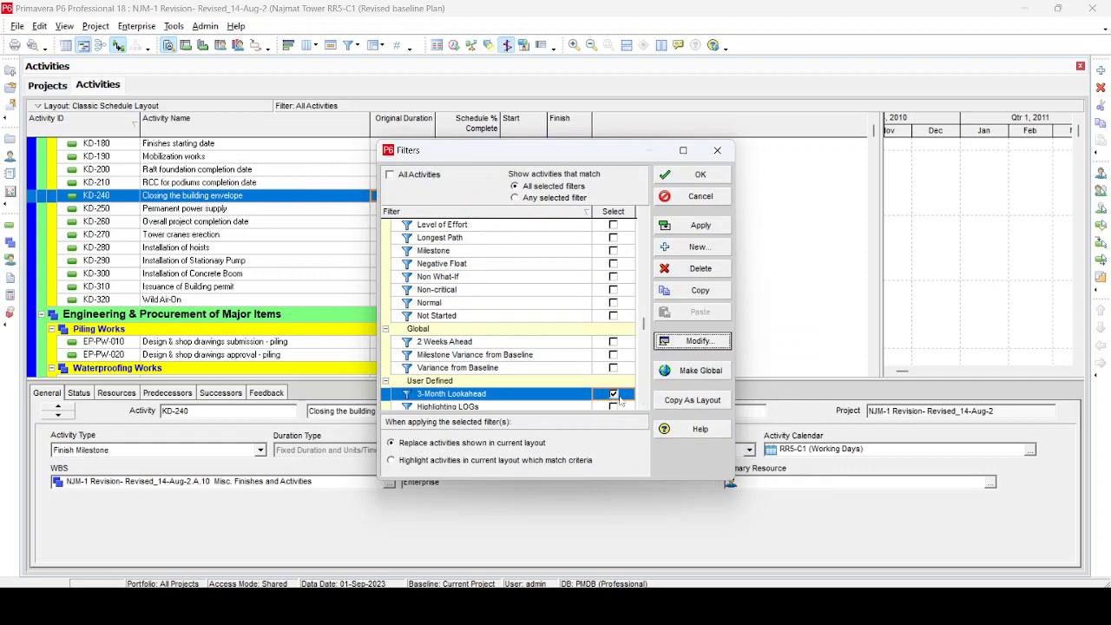
{"action": "left_click", "coordinate": [699, 225]}
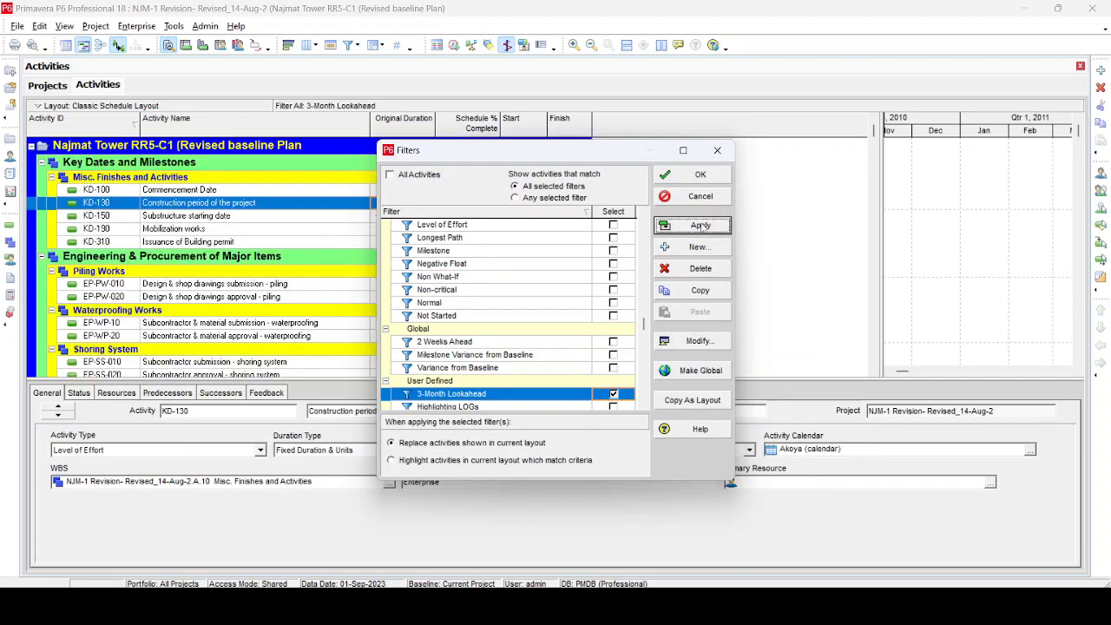
{"action": "left_click", "coordinate": [705, 175]}
Copy all filtered activities and paste them into the blank Excel sheet starting at cell A10
{"action": "left_click", "coordinate": [257, 217]}
{"action": "scroll", "coordinate": [259, 232], "scroll_direction": "down", "scroll_amount": 2}
{"action": "scroll", "coordinate": [258, 231], "scroll_direction": "up", "scroll_amount": 1}
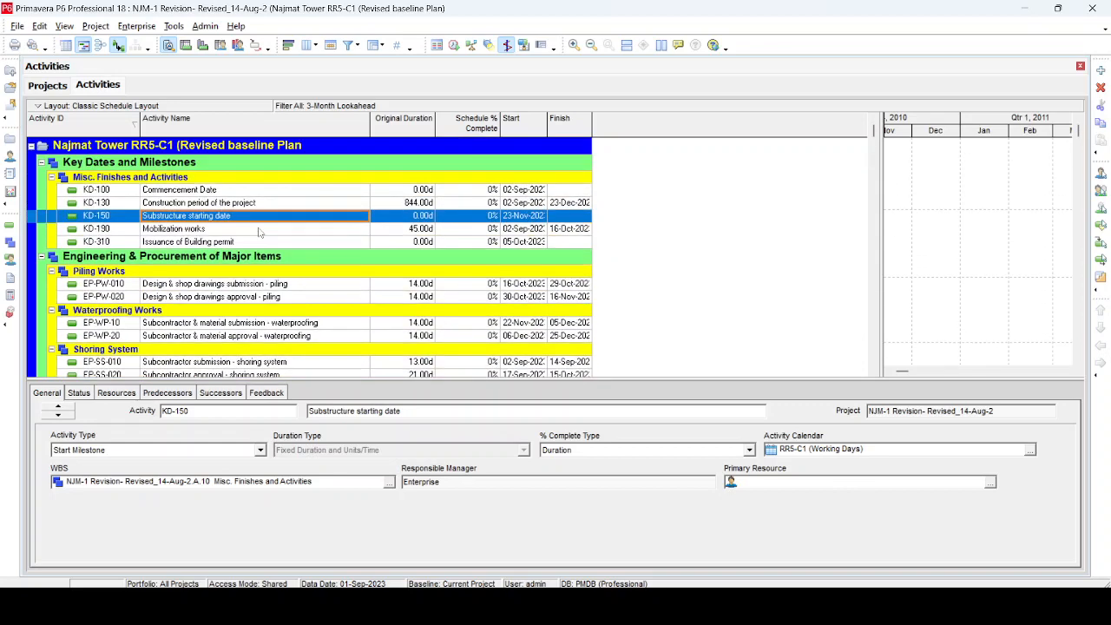
{"action": "key", "text": "ctrl+a"}
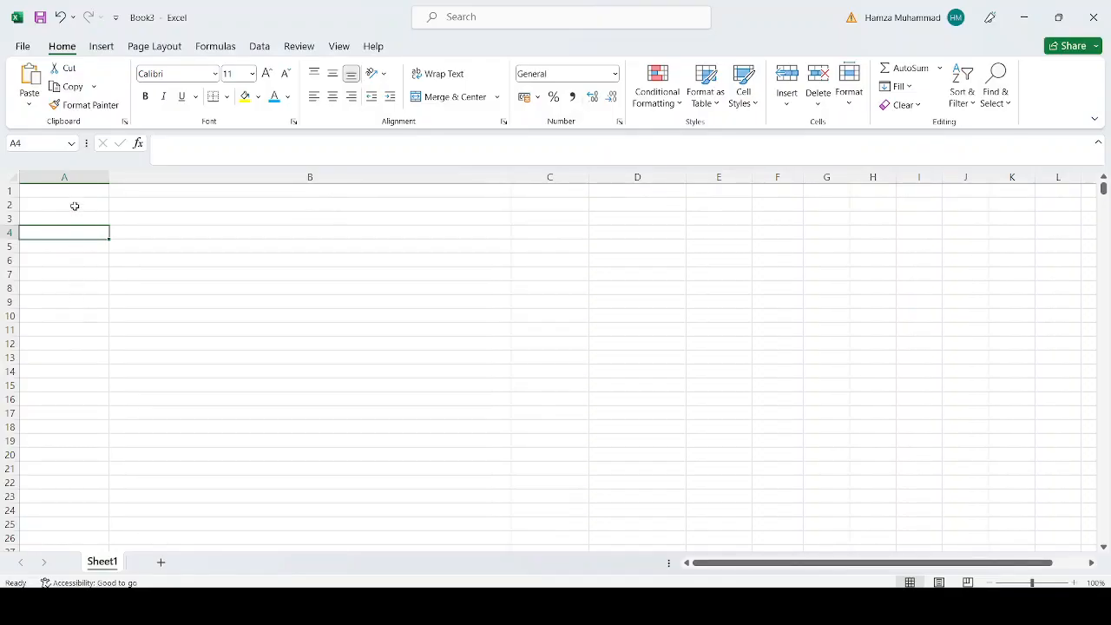
{"action": "left_click", "coordinate": [75, 318]}
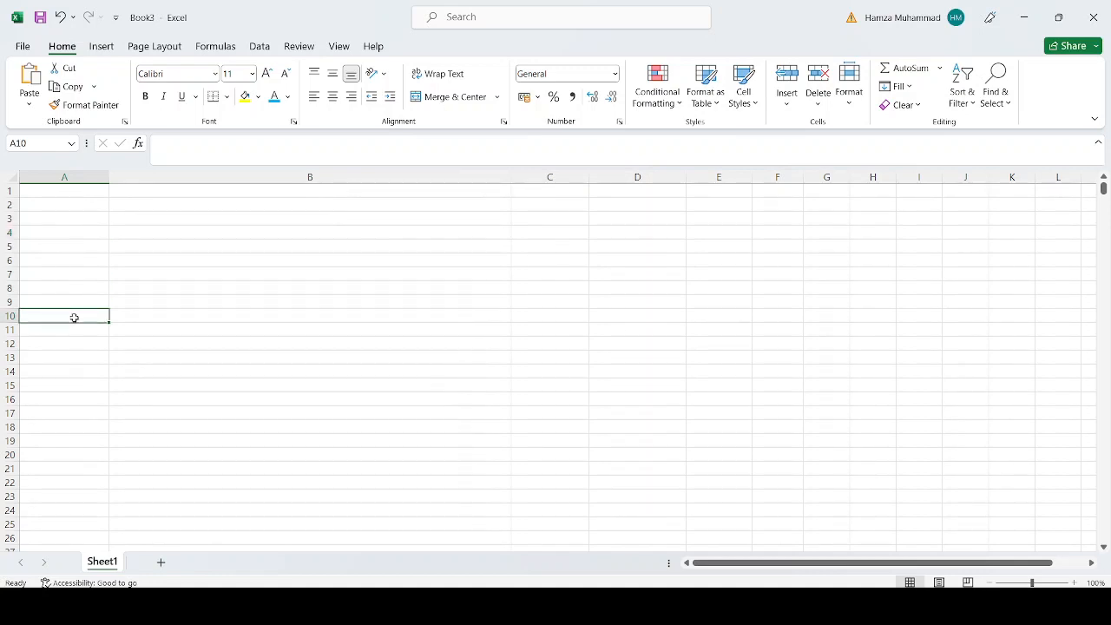
{"action": "key", "text": "ctrl+v"}
{"action": "left_click", "coordinate": [296, 439]}
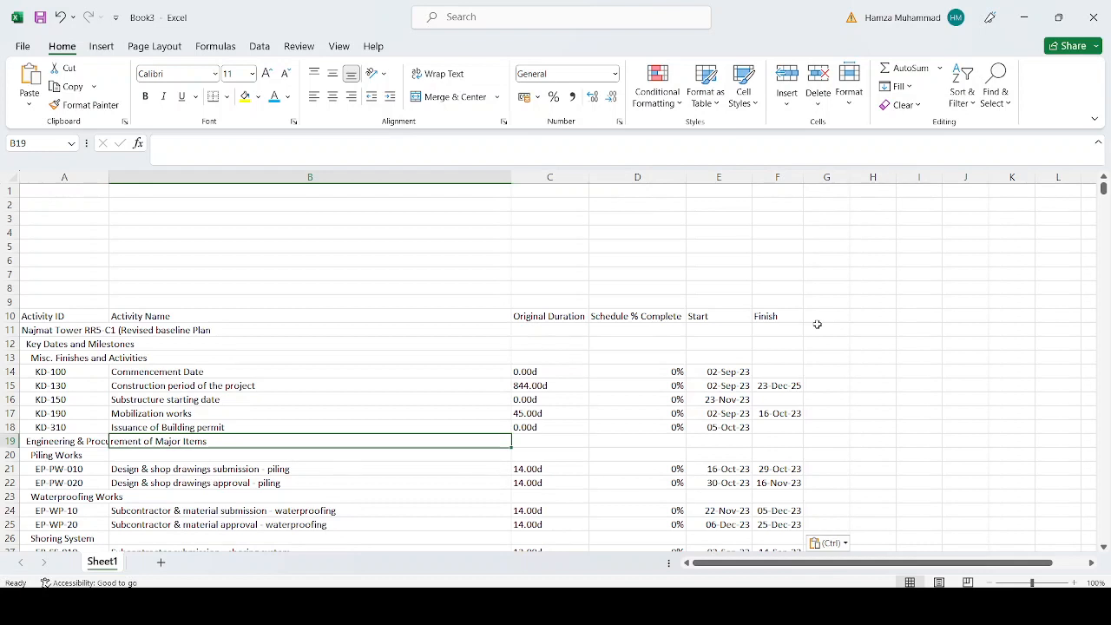
Enter the label "Project Commencement Date:" in cell A4
{"action": "left_click", "coordinate": [90, 231]}
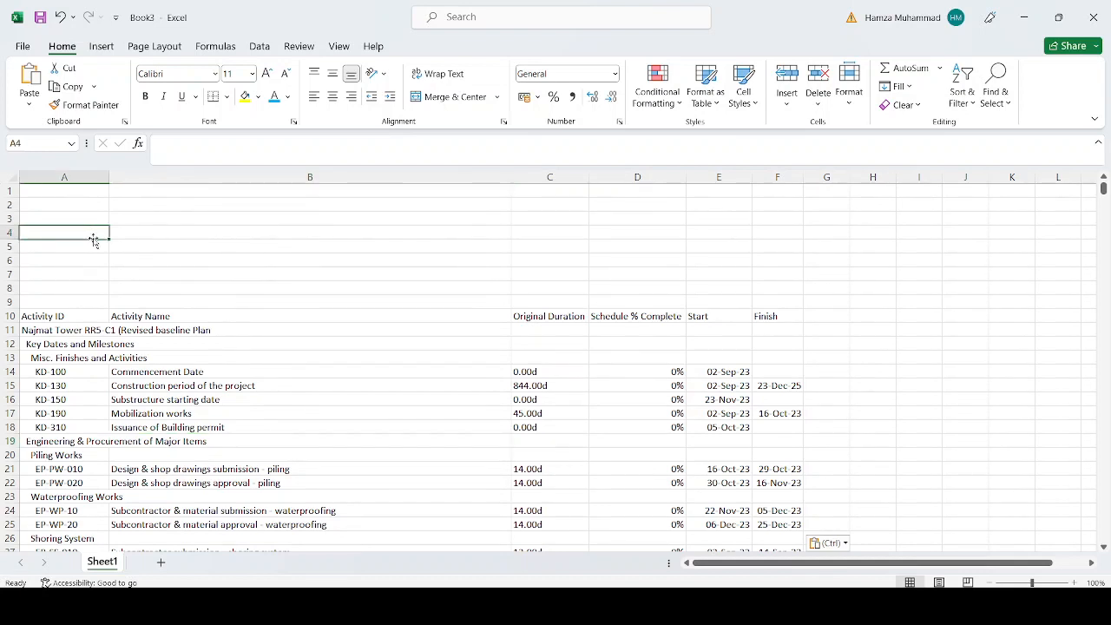
{"action": "type", "text": "pR"}
{"action": "key", "text": "BackSpace"}
{"action": "key", "text": "BackSpace"}
{"action": "type", "text": "P"}
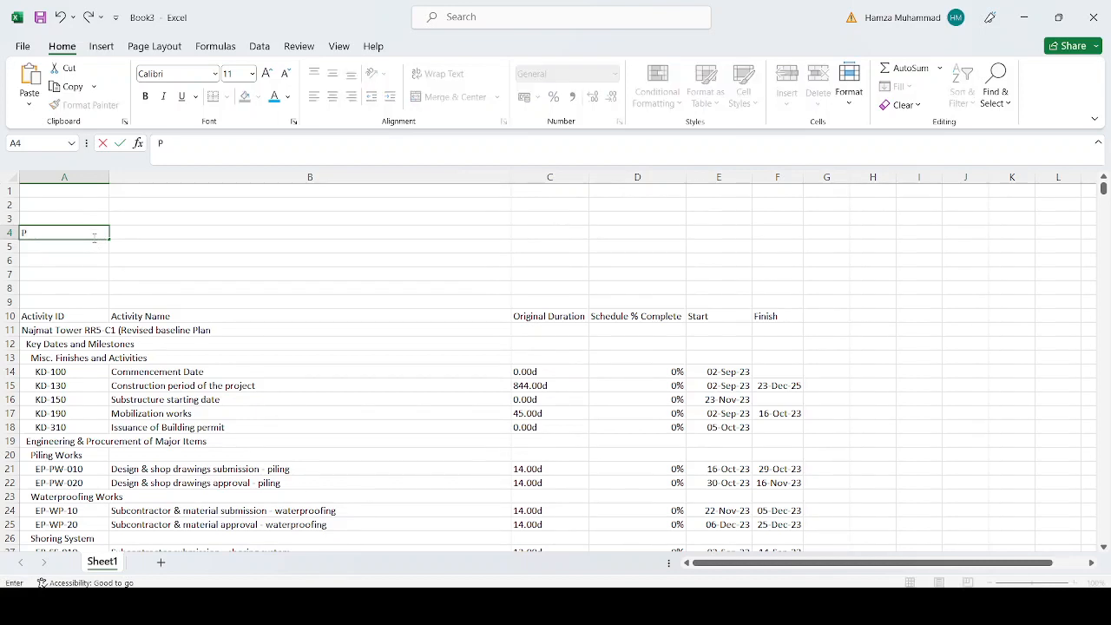
{"action": "type", "text": "roject Commencement Date6"}
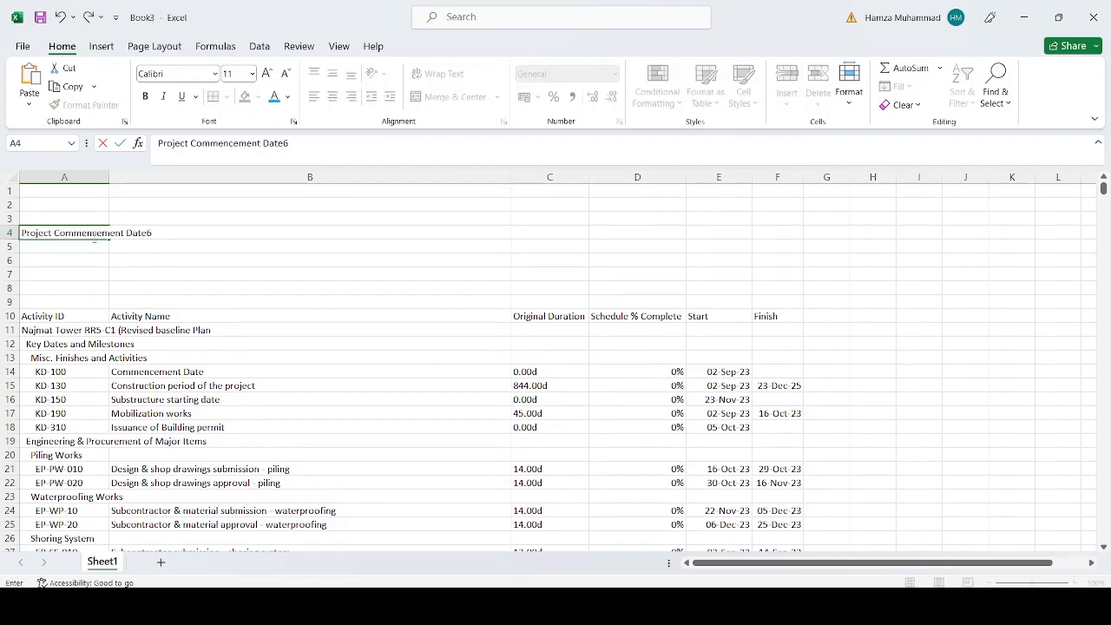
{"action": "key", "text": "BackSpace"}
{"action": "key", "text": "Tab"}
{"action": "key", "text": "Tab"}
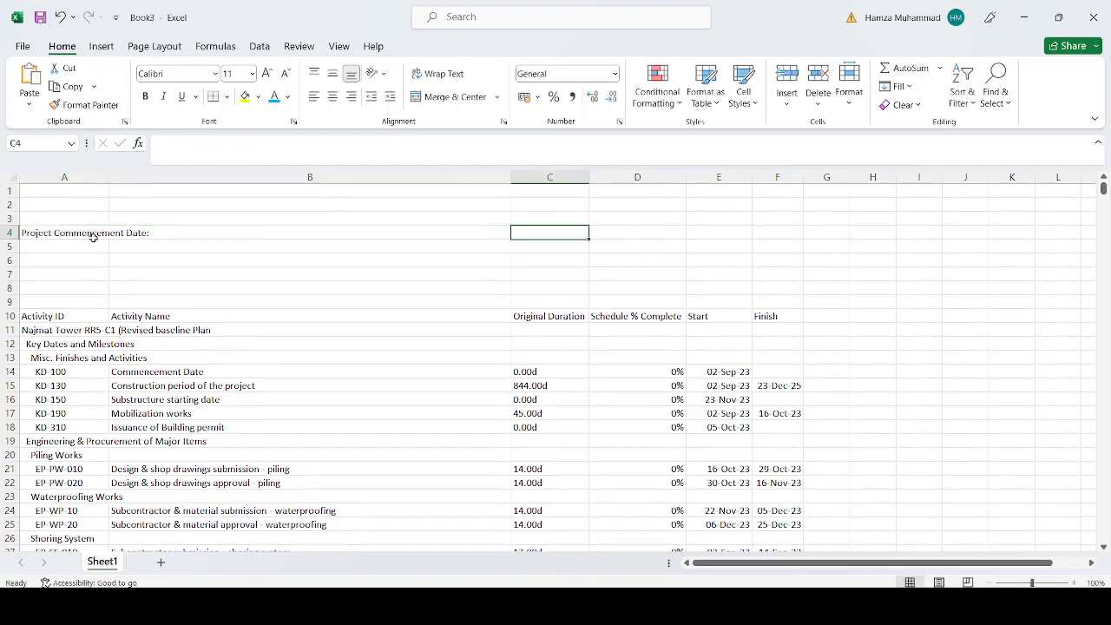
{"action": "type", "text": "=da"}
{"action": "key", "text": "Tab"}
{"action": "key", "text": "Escape"}
Enter the commencement date in cell B4 with the formula =DATE(2023,9,2)
{"action": "key", "text": "Left"}
{"action": "type", "text": "=da"}
{"action": "key", "text": "Tab"}
{"action": "type", "text": "2"}
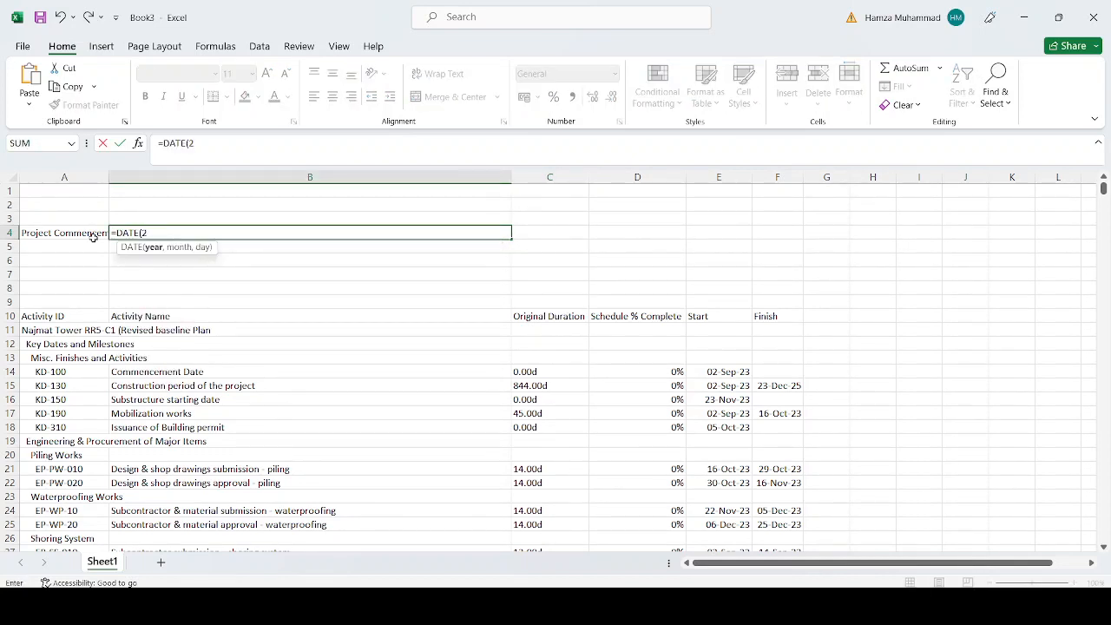
{"action": "type", "text": "023,9,2"}
{"action": "key", "text": "ctrl+Return"}
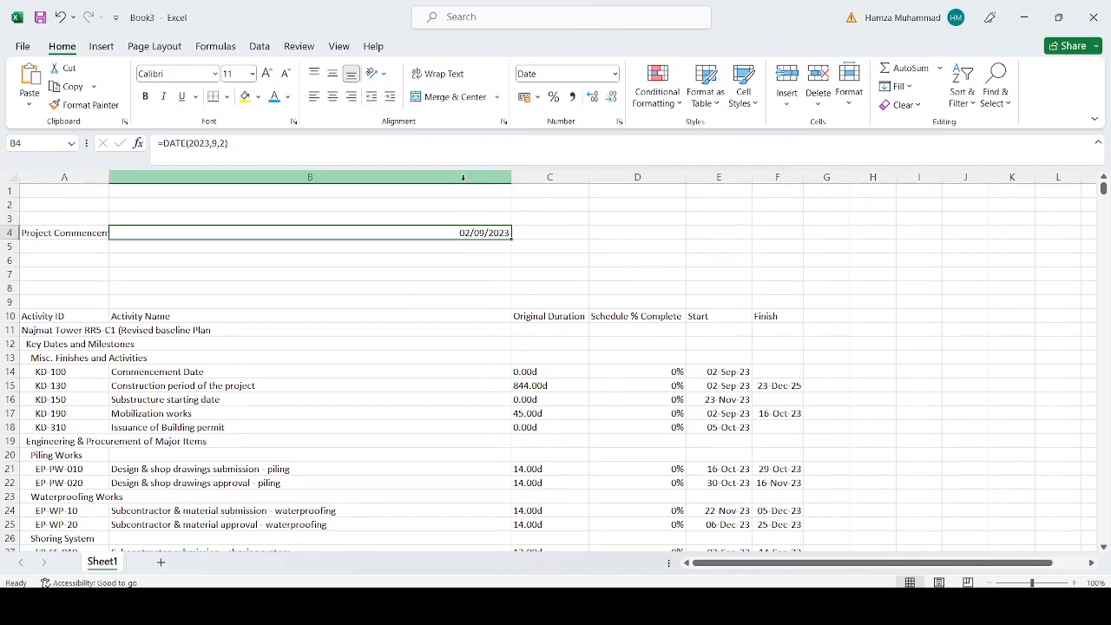
Apply the custom number format dddd, dd-mmmm-yyyy to the commencement date in B4
{"action": "key", "text": "ctrl+1"}
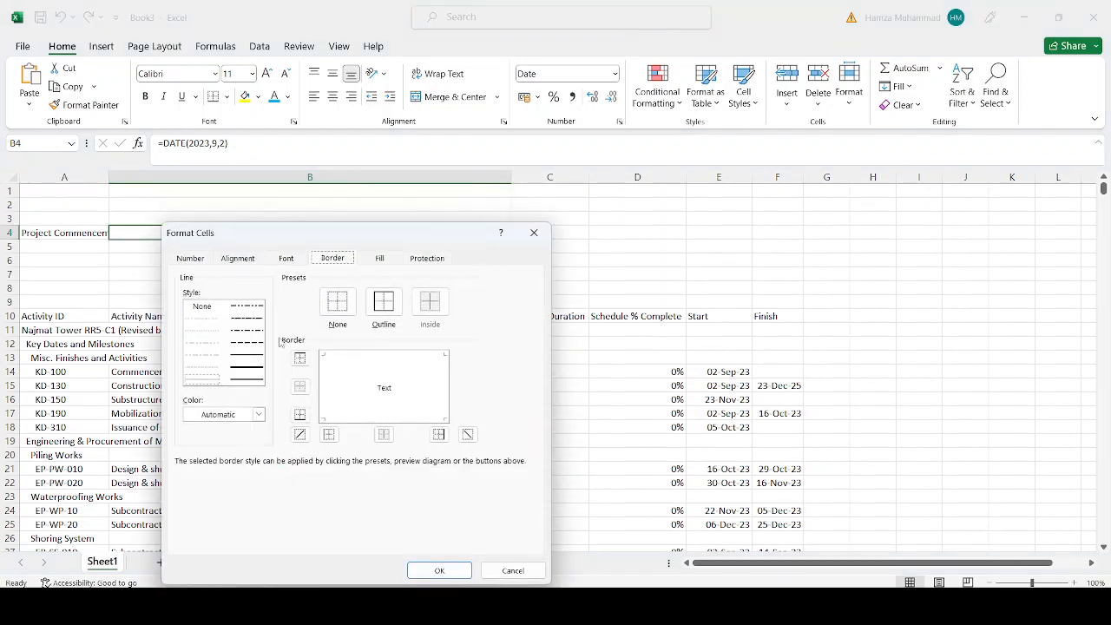
{"action": "left_click", "coordinate": [195, 259]}
{"action": "left_click", "coordinate": [202, 399]}
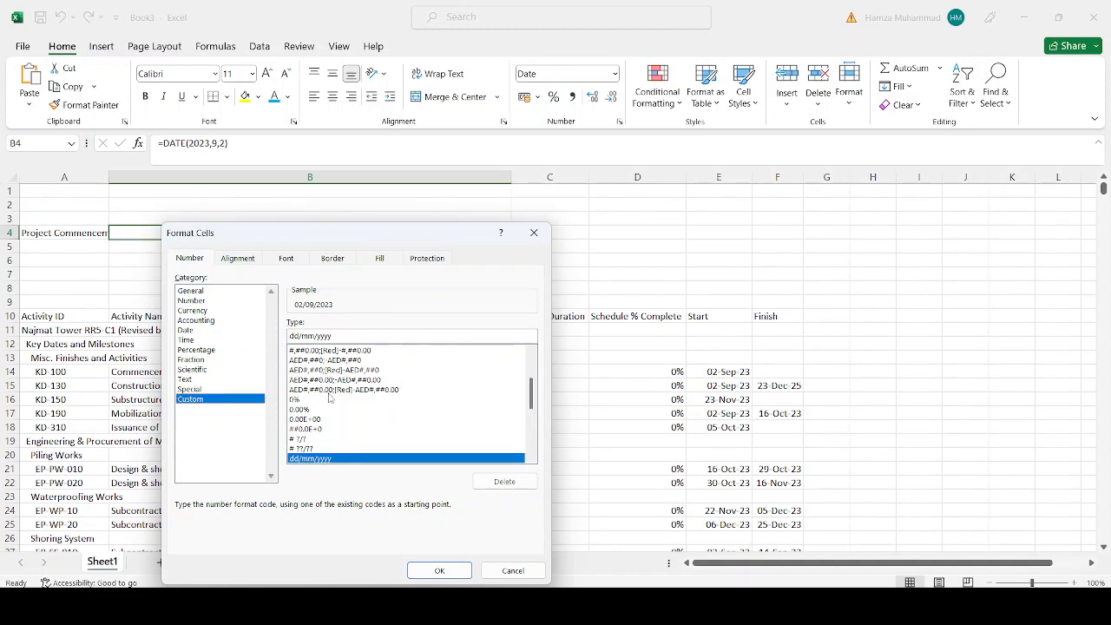
{"action": "type", "text": "dddd,"}
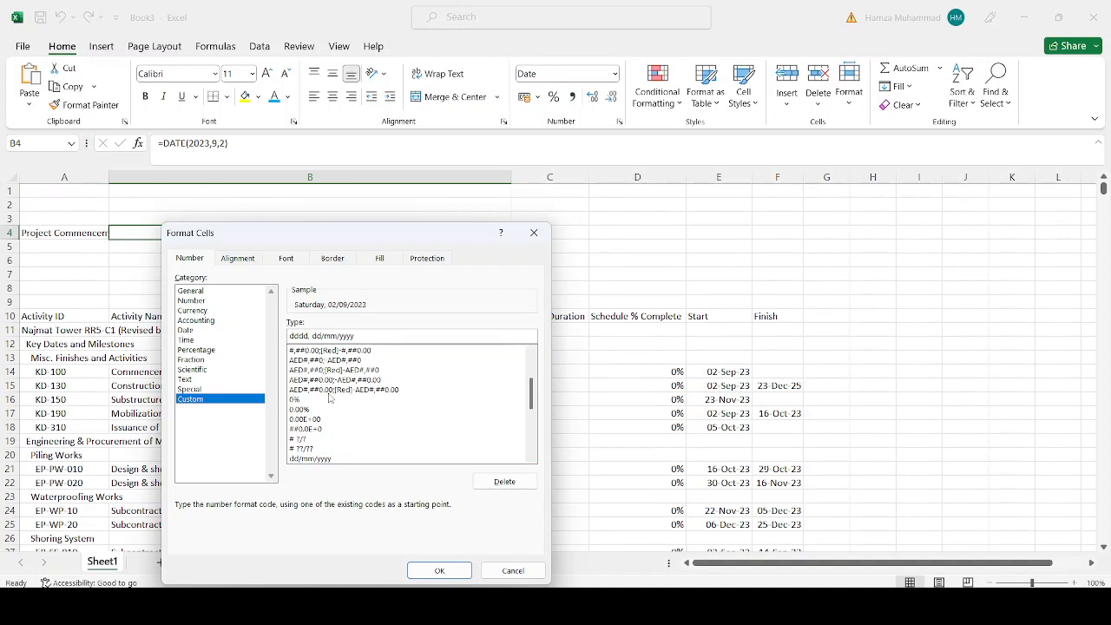
{"action": "key", "text": "Delete"}
{"action": "type", "text": "-mm"}
{"action": "key", "text": "BackSpace"}
{"action": "key", "text": "BackSpace"}
{"action": "key", "text": "Delete"}
{"action": "type", "text": "-"}
{"action": "type", "text": "mm"}
{"action": "left_click", "coordinate": [436, 573]}
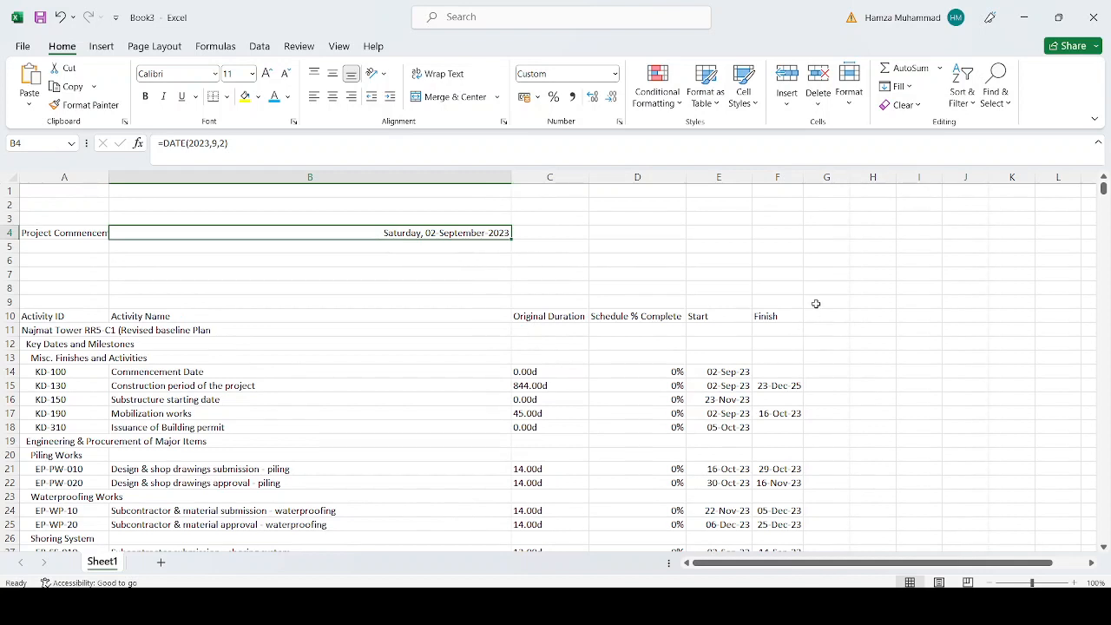
Link cell G9, above the header row beside Finish, to the commencement date with =B4
{"action": "left_click", "coordinate": [815, 304]}
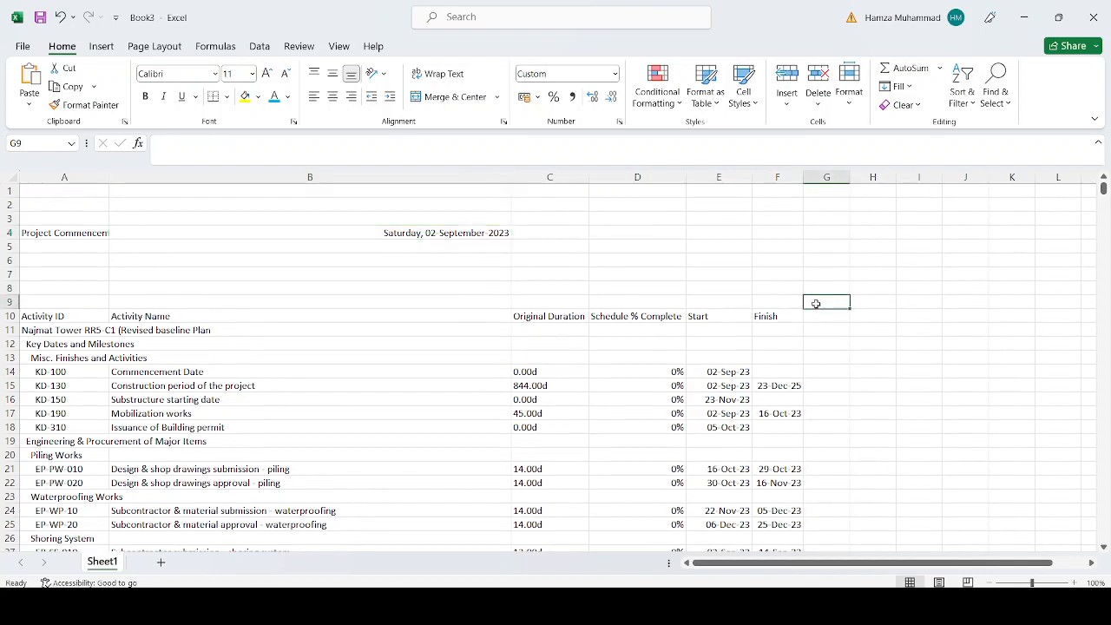
{"action": "type", "text": "="}
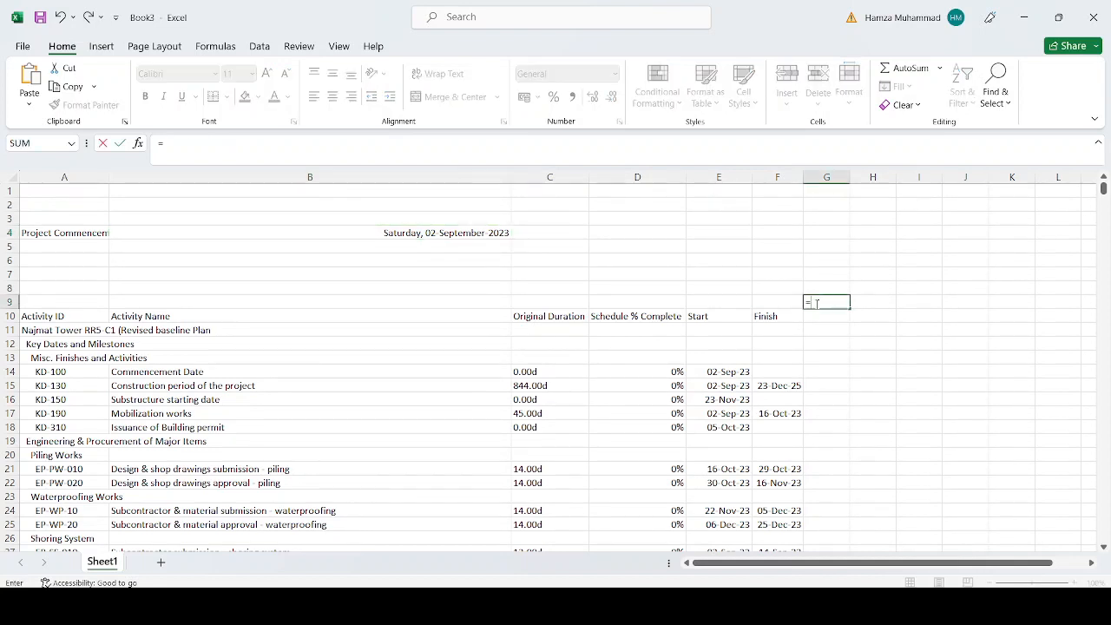
{"action": "left_click", "coordinate": [466, 232]}
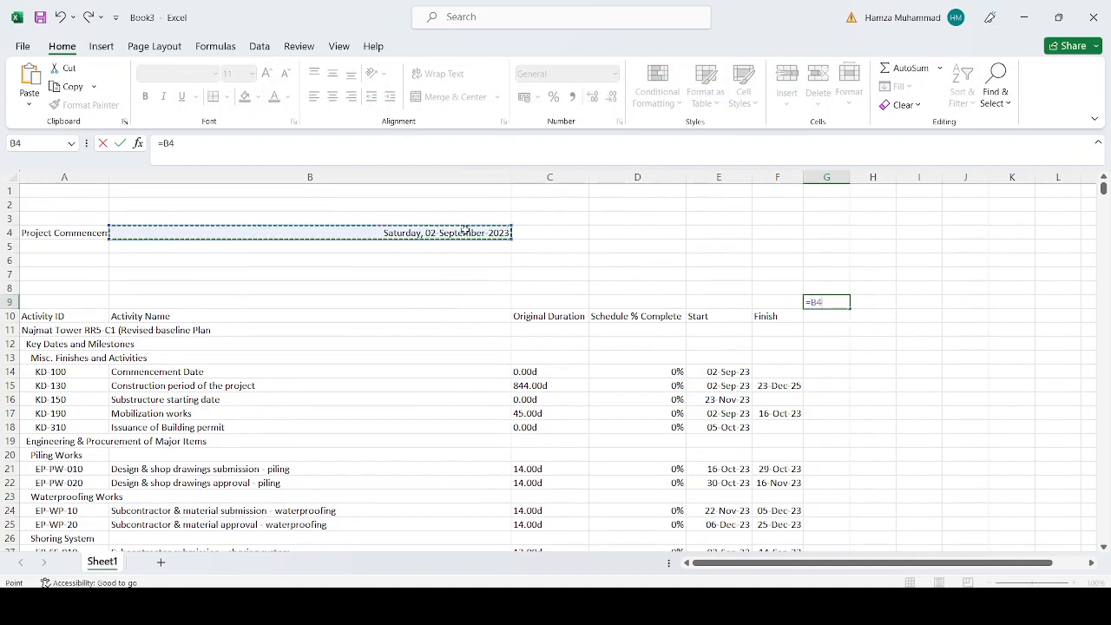
{"action": "key", "text": "Return"}
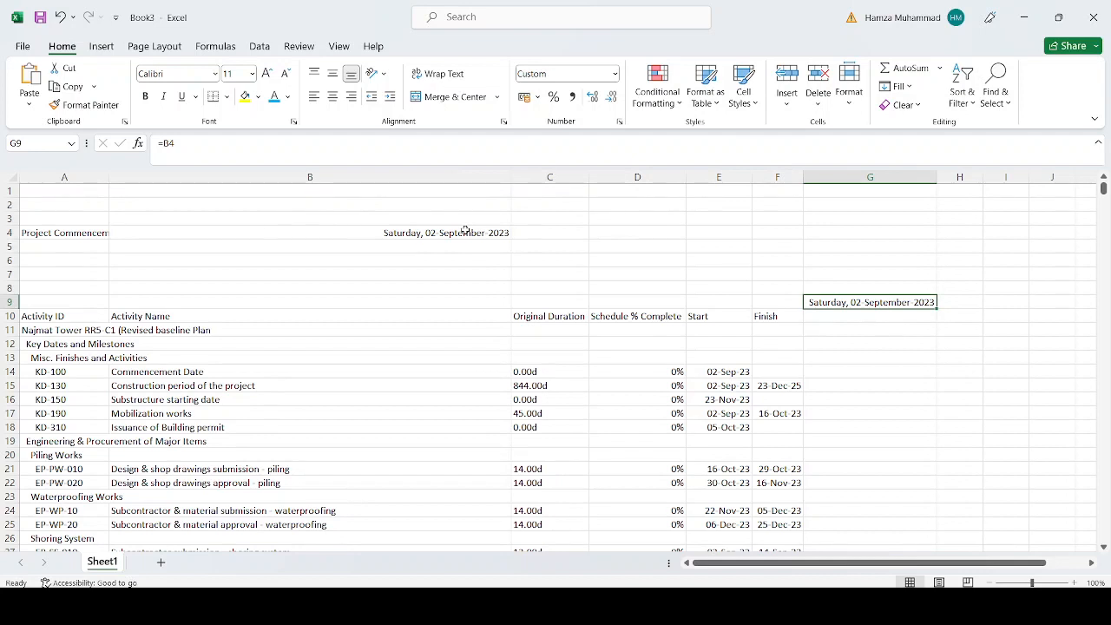
Apply the custom number format d to the date in G9 and autofit column G
{"action": "key", "text": "ctrl+1"}
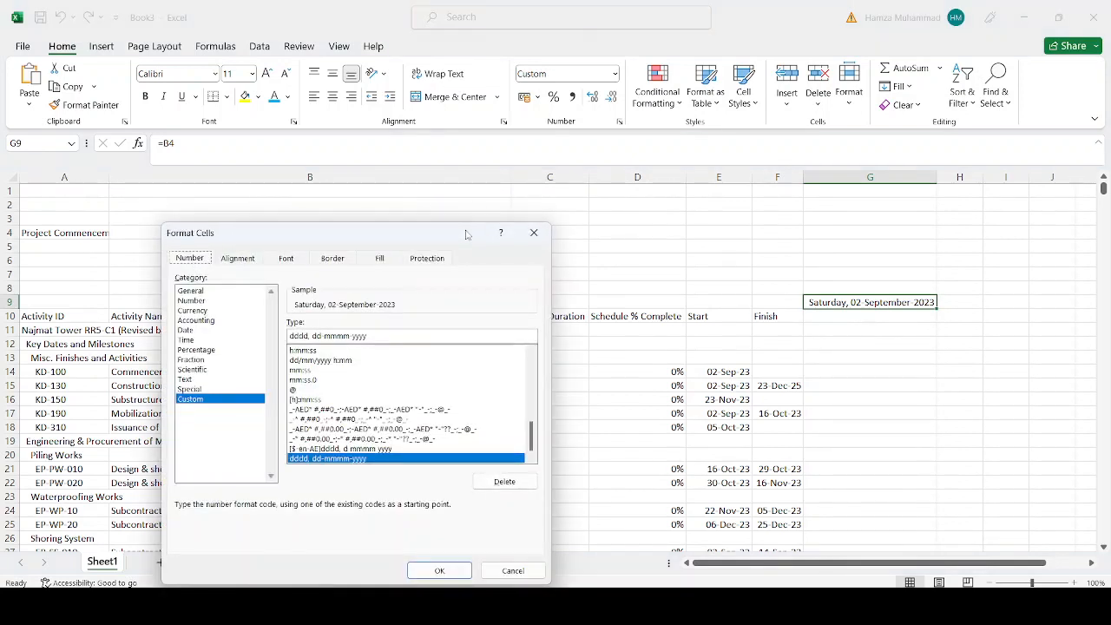
{"action": "left_click_drag", "start_coordinate": [383, 338], "coordinate": [223, 319]}
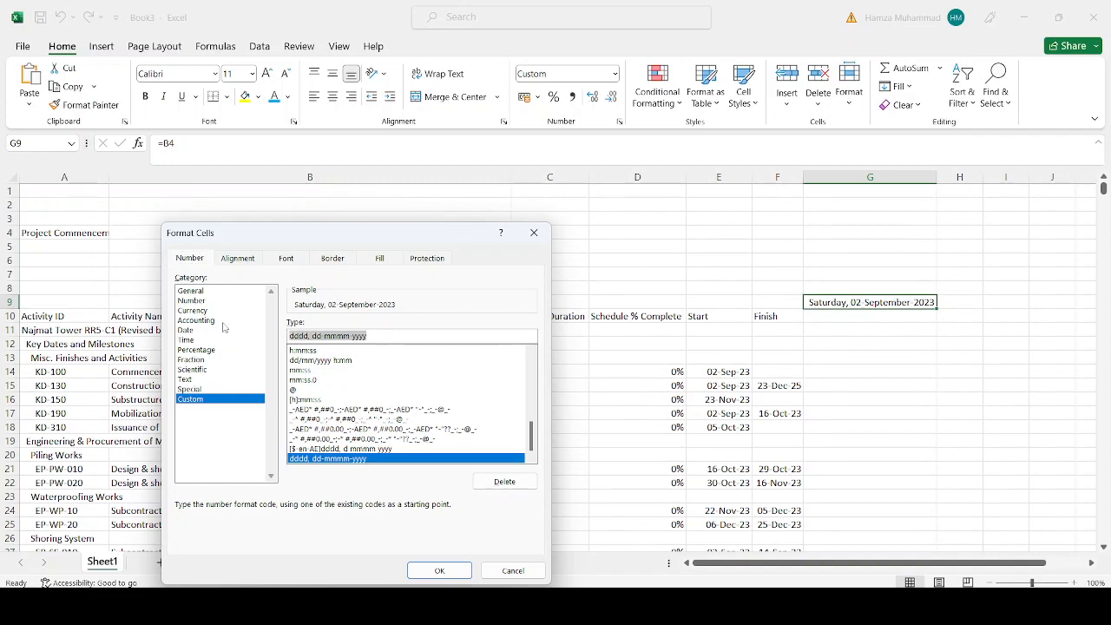
{"action": "type", "text": "d"}
{"action": "key", "text": "Return"}
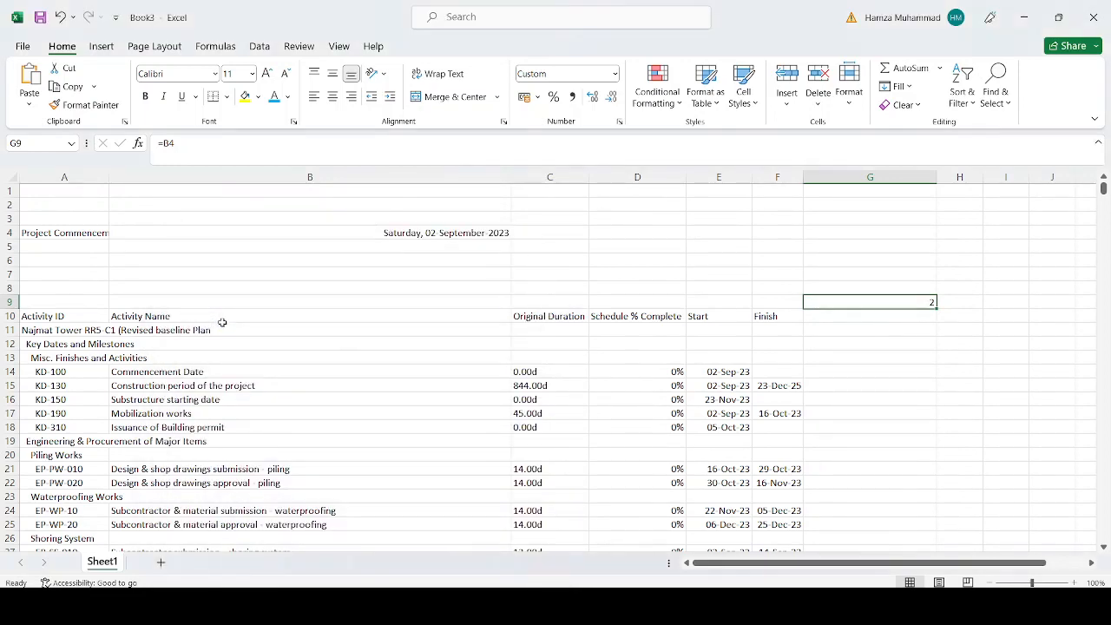
{"action": "double_click", "coordinate": [938, 177]}
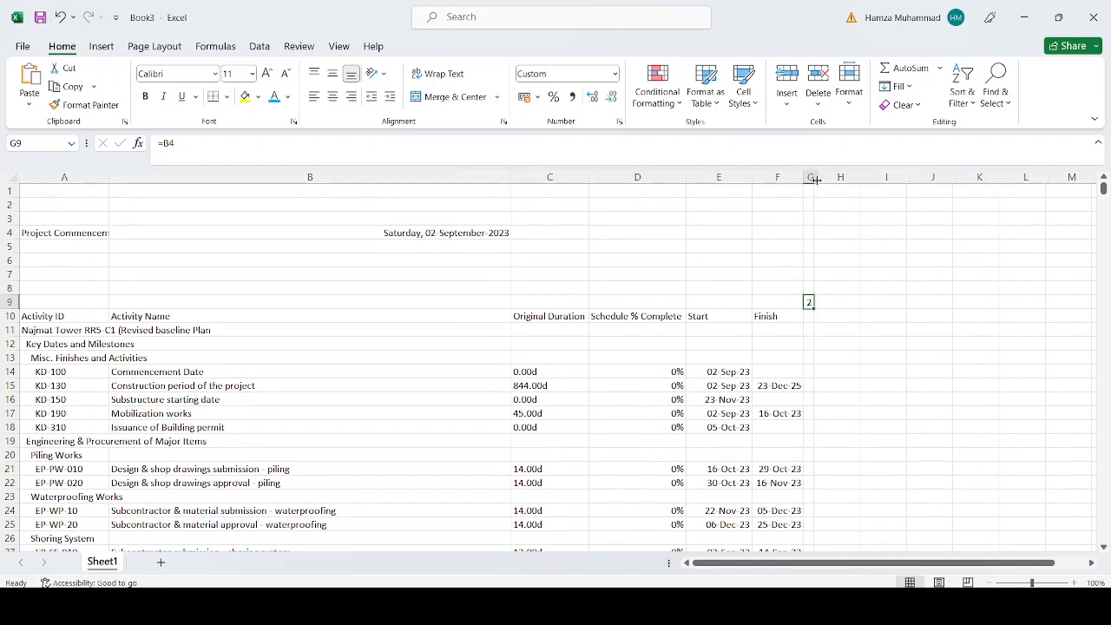
Enter the weekday formula =TEXT(G9,"ddd") in cell G10 and autofit column G
{"action": "left_click", "coordinate": [812, 318]}
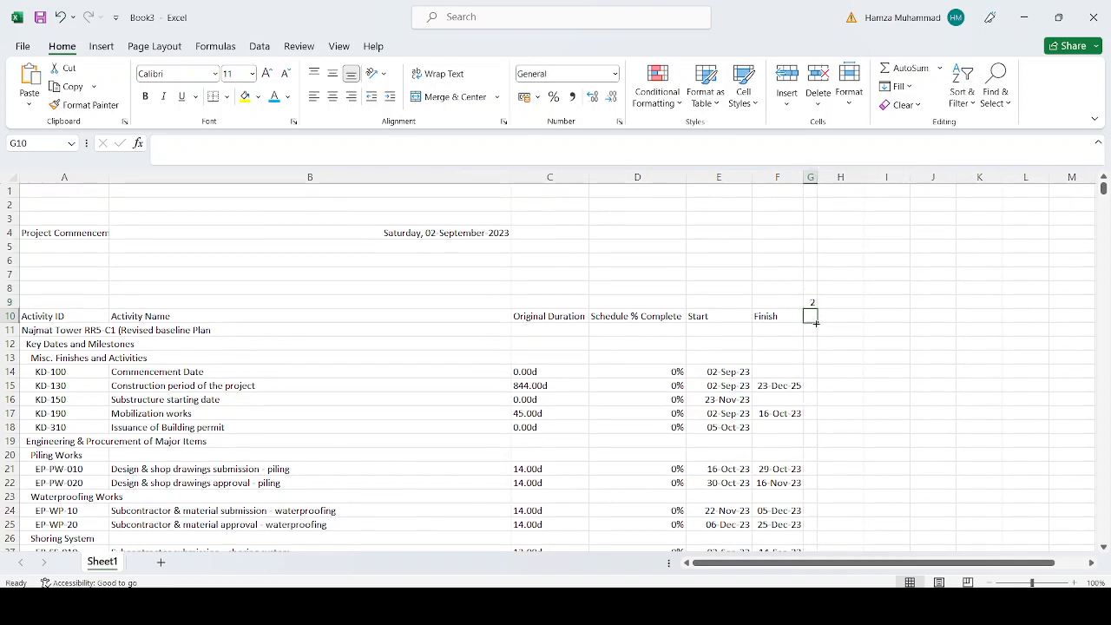
{"action": "type", "text": "="}
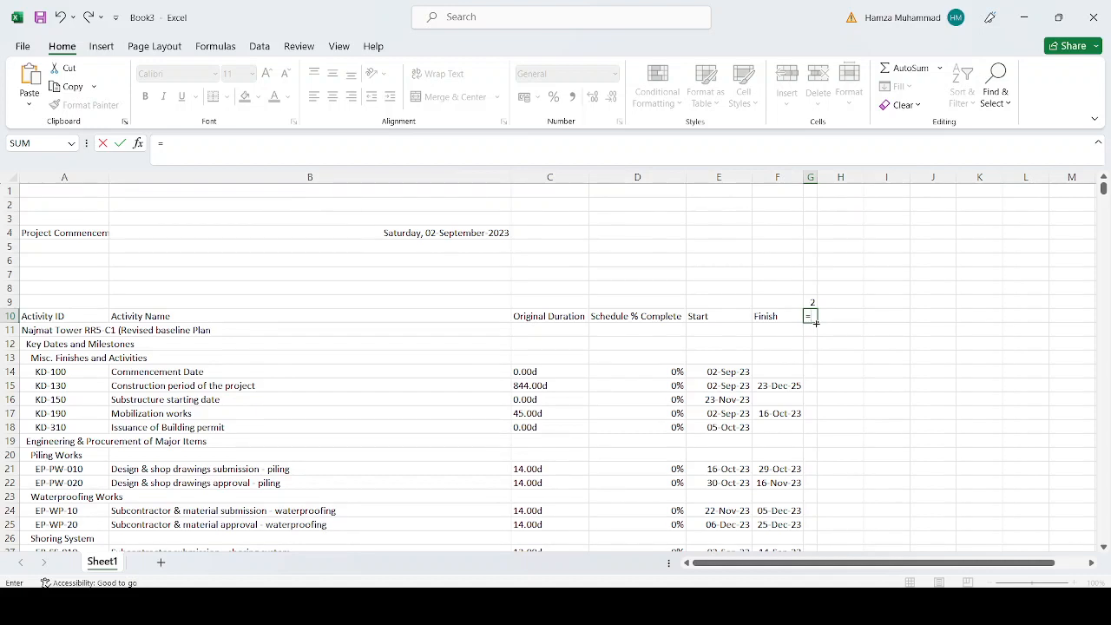
{"action": "type", "text": "text"}
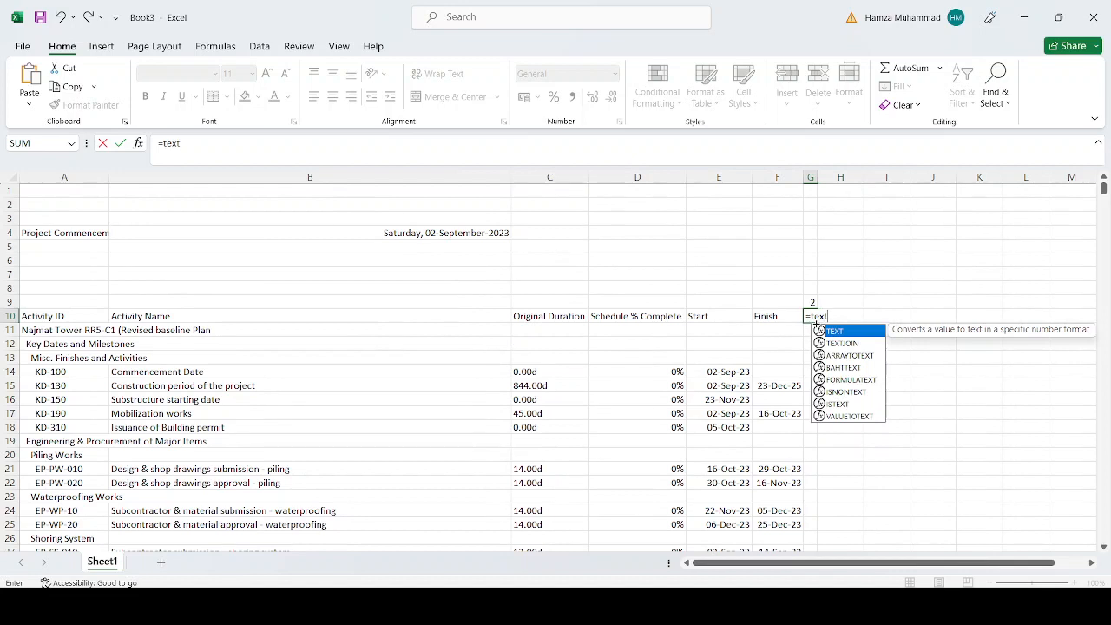
{"action": "key", "text": "Tab"}
{"action": "key", "text": "Up"}
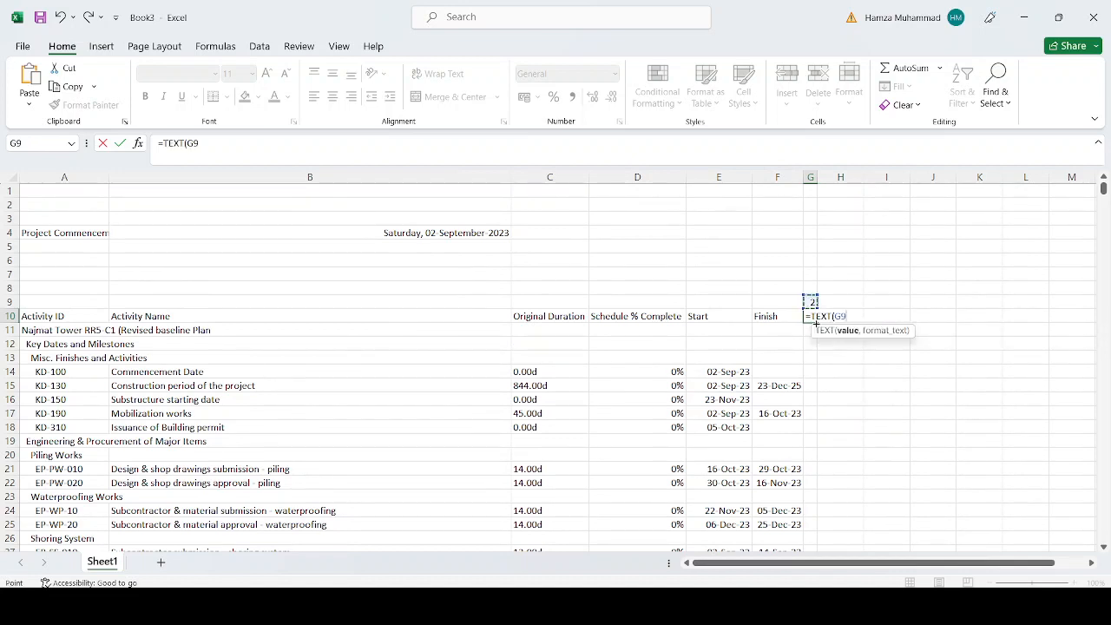
{"action": "type", "text": ",\"ddd"}
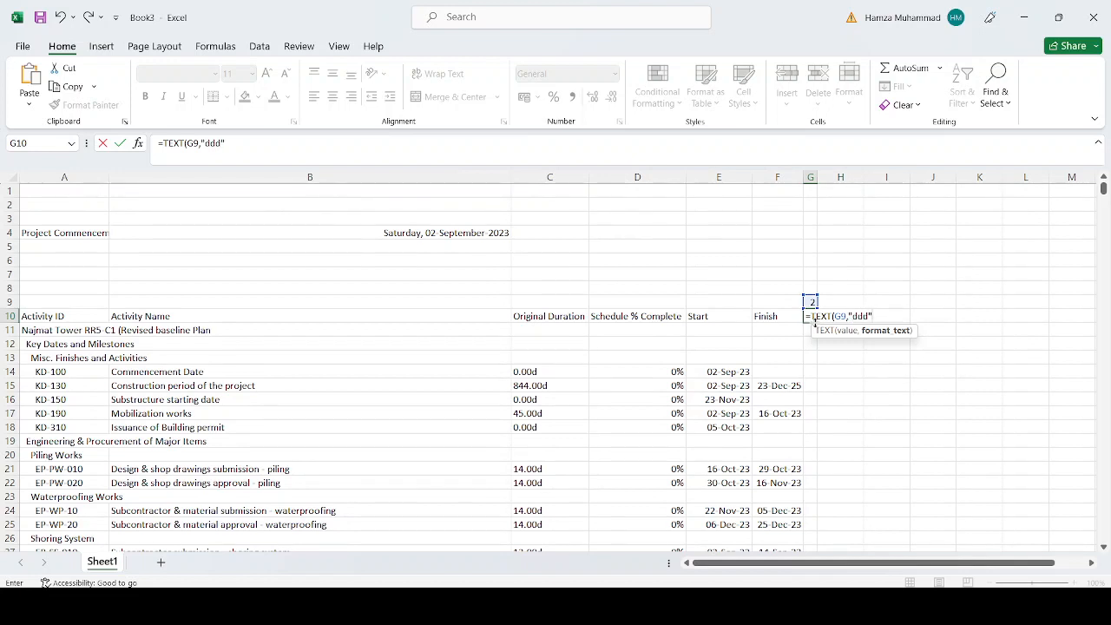
{"action": "type", "text": "\")"}
{"action": "key", "text": "ctrl+Return"}
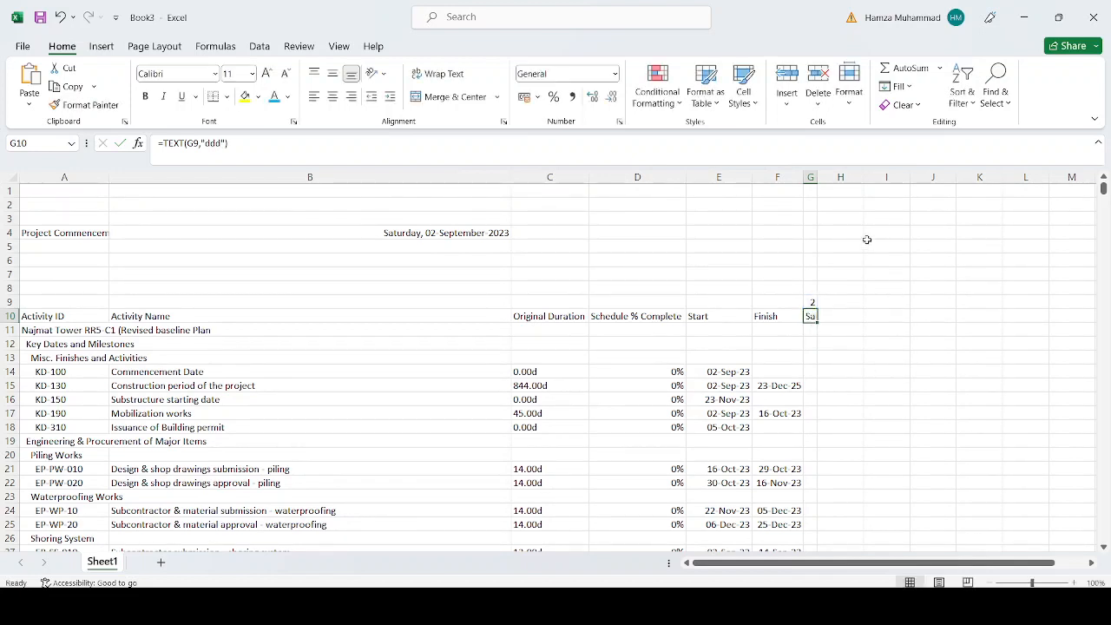
{"action": "double_click", "coordinate": [821, 174]}
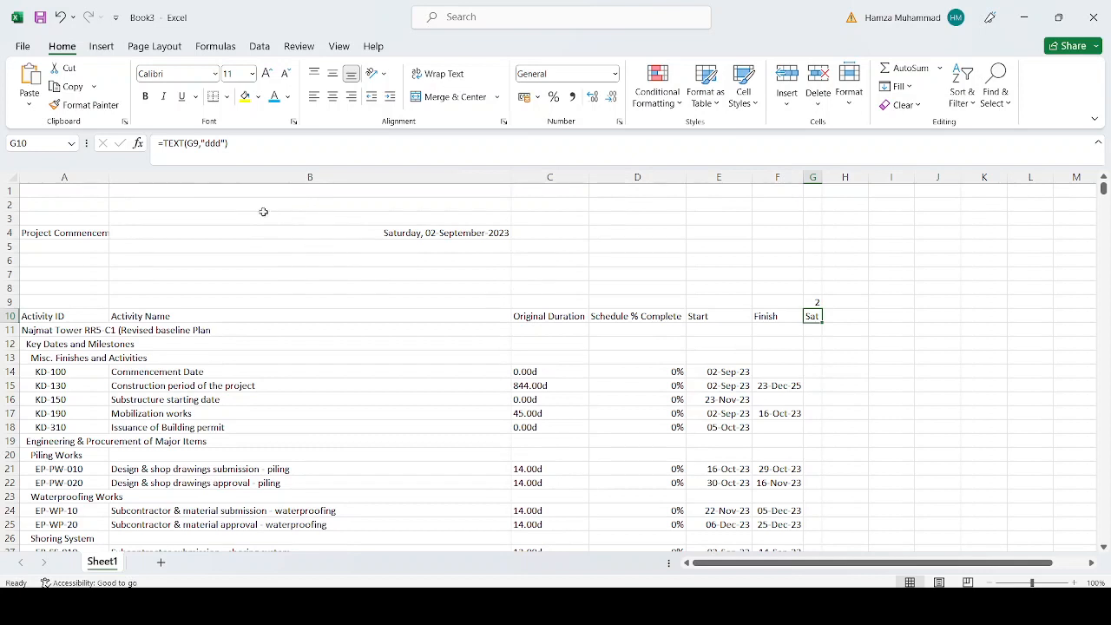
Shorten the weekday in G10 to two letters by changing the formula to =LEFT(TEXT(G9,"ddd"),2)
{"action": "left_click", "coordinate": [164, 143]}
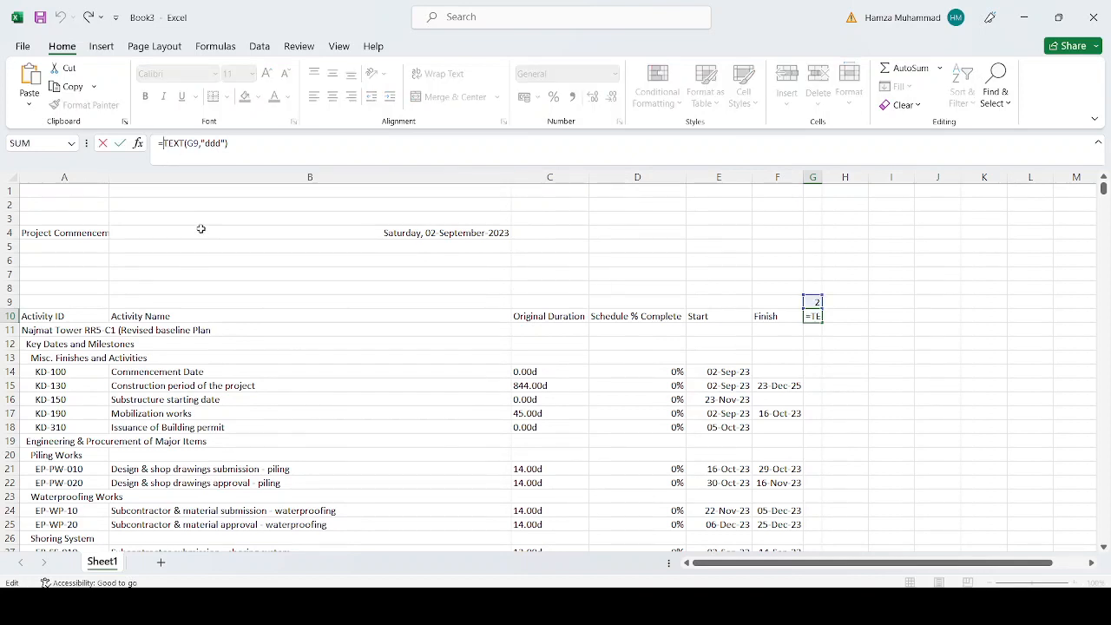
{"action": "type", "text": "LEFT("}
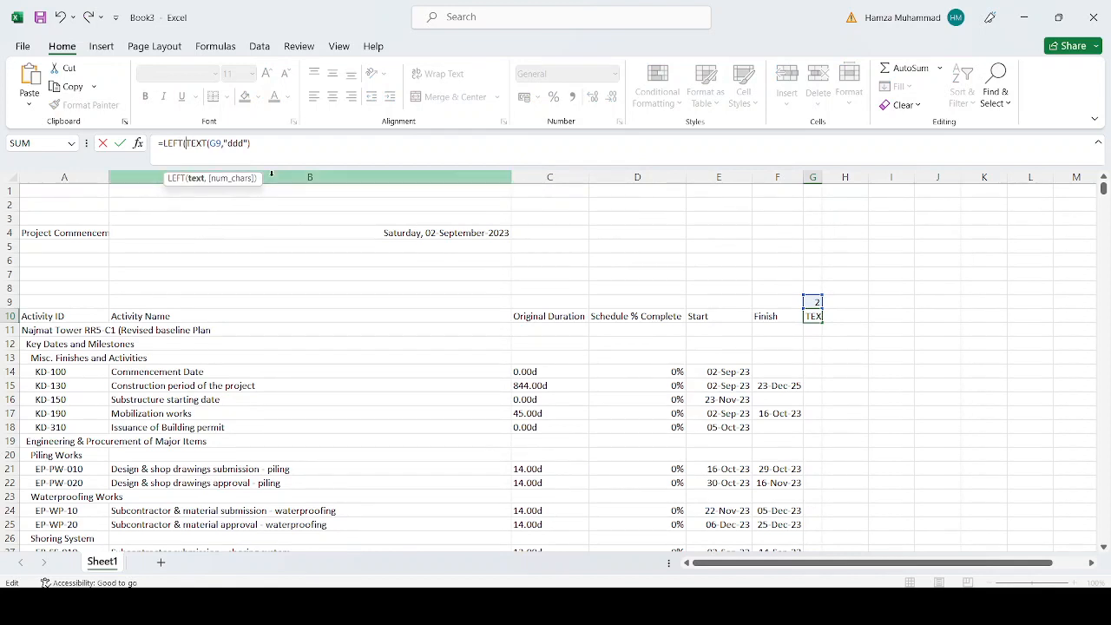
{"action": "left_click", "coordinate": [278, 143]}
{"action": "type", "text": ",2)"}
{"action": "key", "text": "ctrl+Return"}
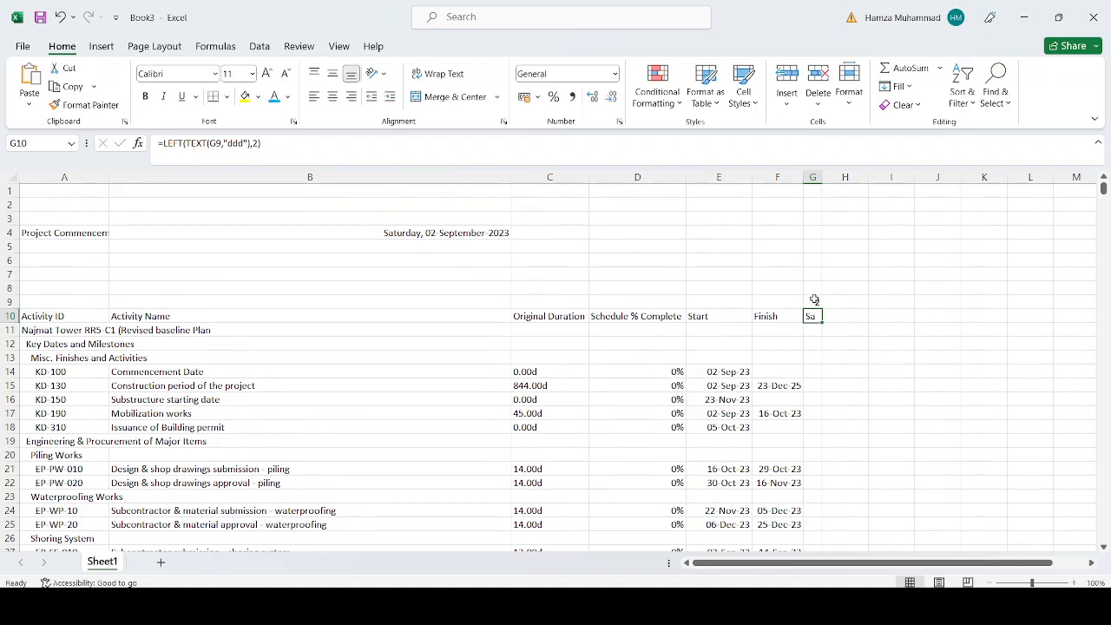
Align the contents of all cells in the sheet vertically to the middle
{"action": "left_click", "coordinate": [15, 177]}
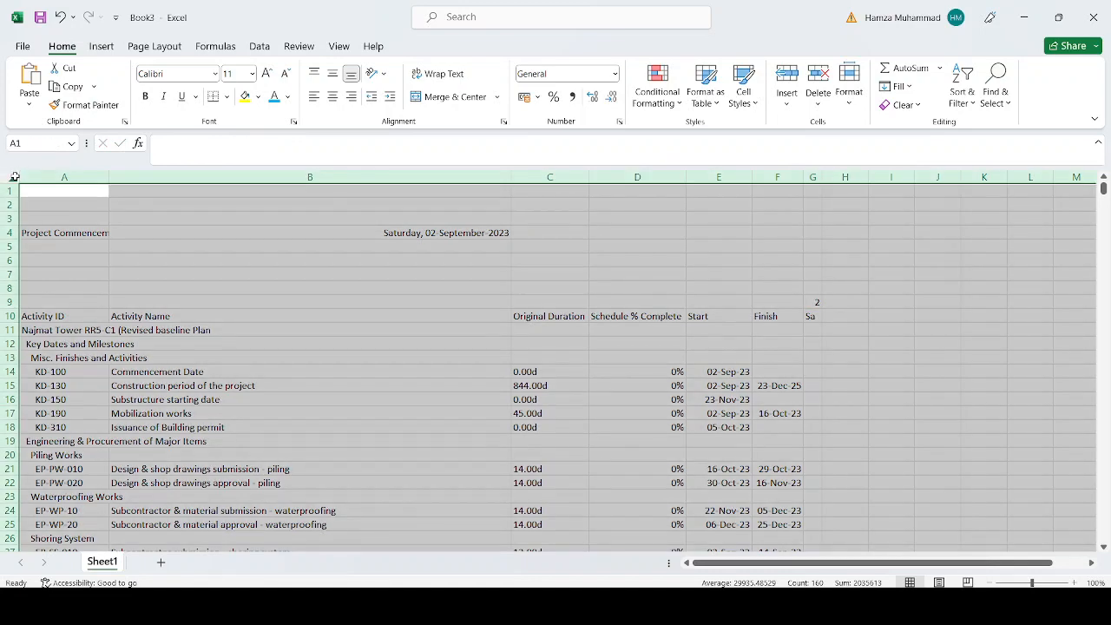
{"action": "left_click", "coordinate": [332, 74]}
{"action": "left_click", "coordinate": [882, 385]}
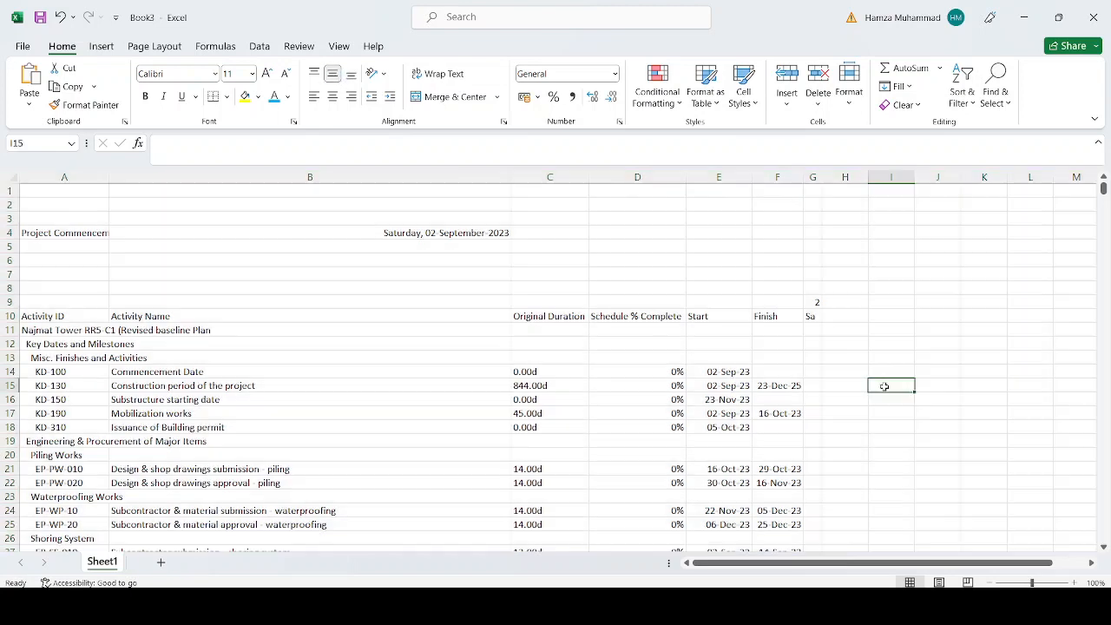
Fill H9:M9 with consecutive dates using =G9+1 and extend the weekday formula from G10 across to M10
{"action": "left_click_drag", "start_coordinate": [826, 302], "coordinate": [1063, 312]}
{"action": "type", "text": "="}
{"action": "key", "text": "Left"}
{"action": "type", "text": "+1"}
{"action": "key", "text": "ctrl+Return"}
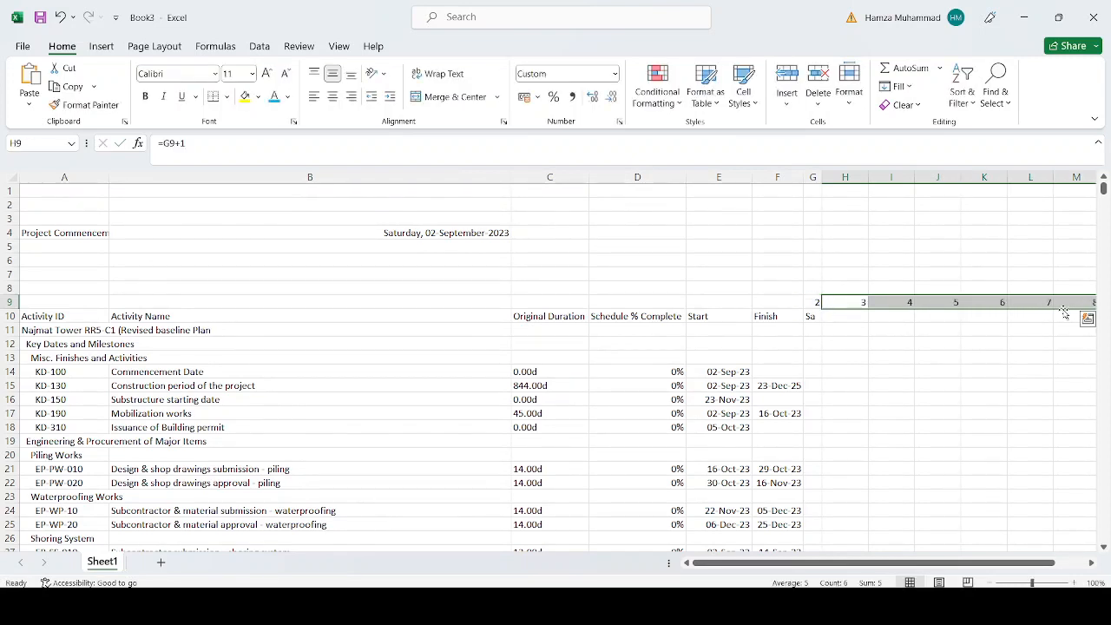
{"action": "left_click", "coordinate": [816, 317]}
{"action": "left_click_drag", "start_coordinate": [822, 322], "coordinate": [1086, 325]}
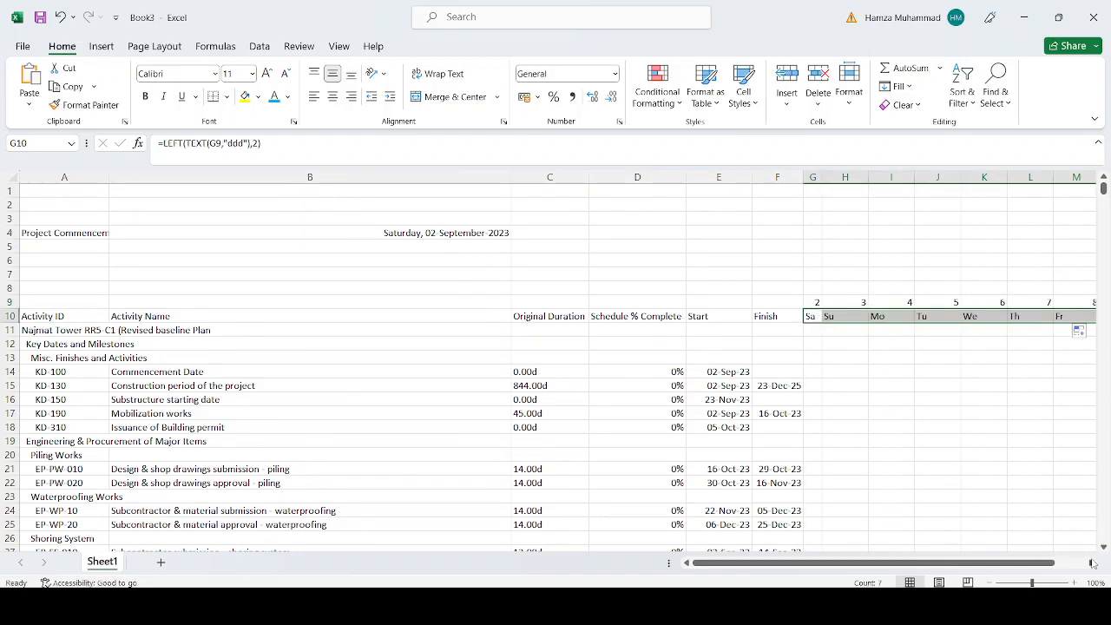
Set the width of the timeline columns G to M to 1.7
{"action": "left_click", "coordinate": [1093, 563]}
{"action": "left_click", "coordinate": [725, 178]}
{"action": "left_click_drag", "start_coordinate": [725, 178], "coordinate": [989, 178]}
{"action": "right_click", "coordinate": [972, 178]}
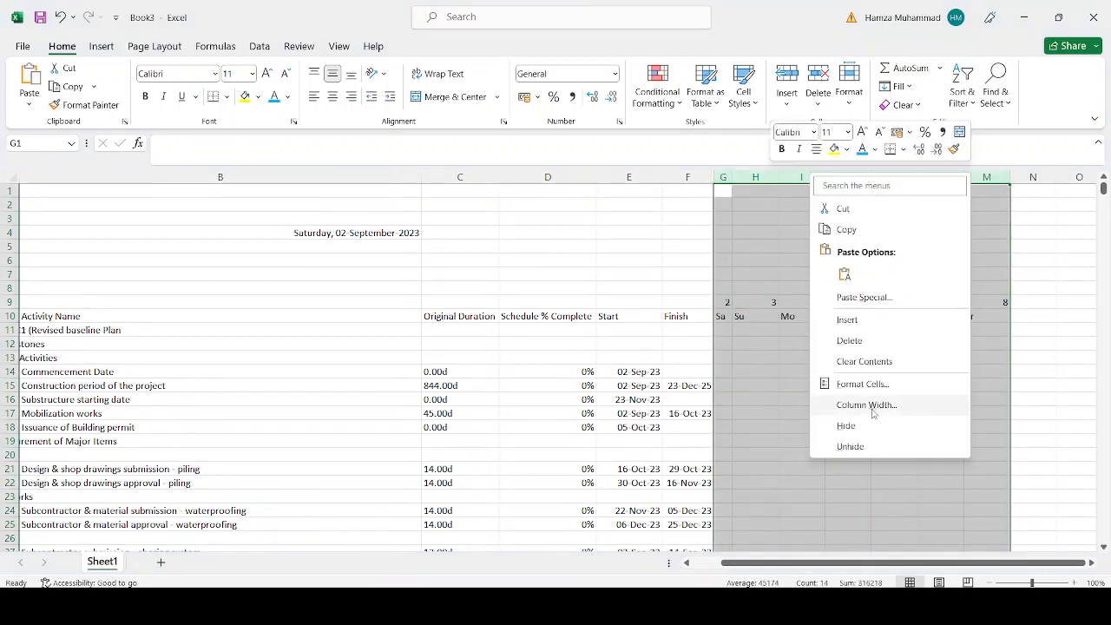
{"action": "left_click", "coordinate": [872, 410]}
{"action": "type", "text": "1.7"}
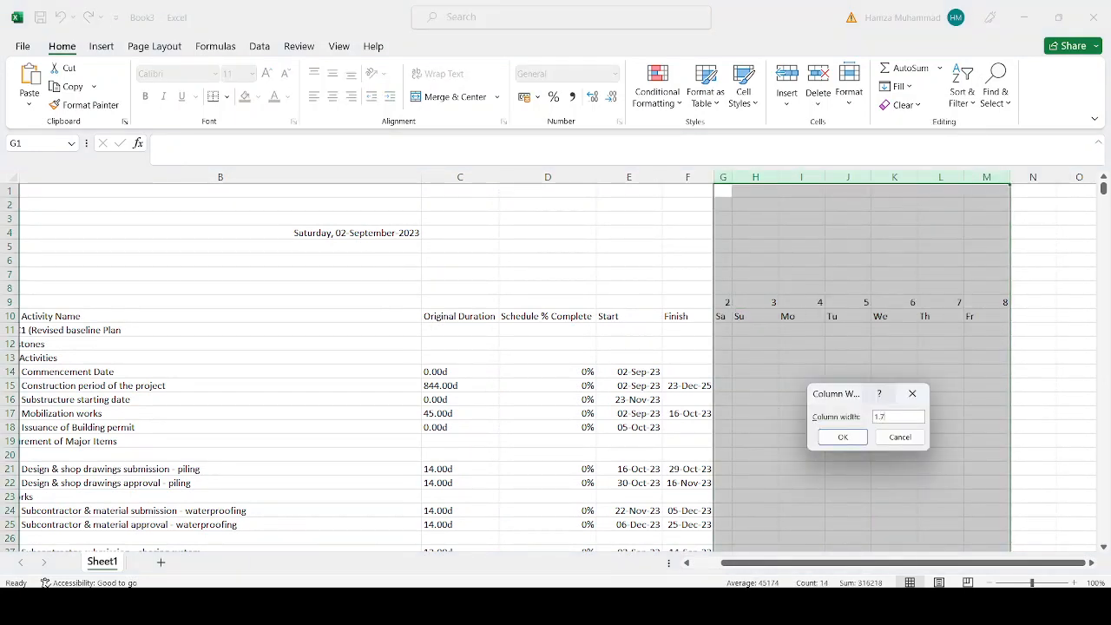
{"action": "key", "text": "Return"}
{"action": "left_click", "coordinate": [869, 401]}
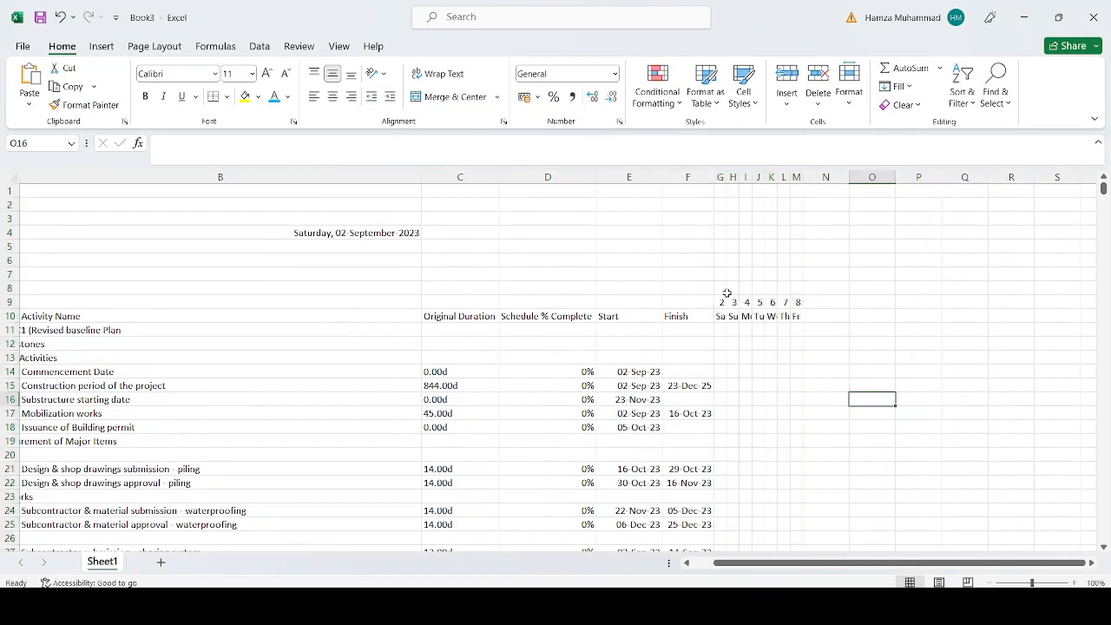
Merge and center G8:M8 above the first week and link it to the week's first date with =G9
{"action": "left_click_drag", "start_coordinate": [725, 289], "coordinate": [796, 284]}
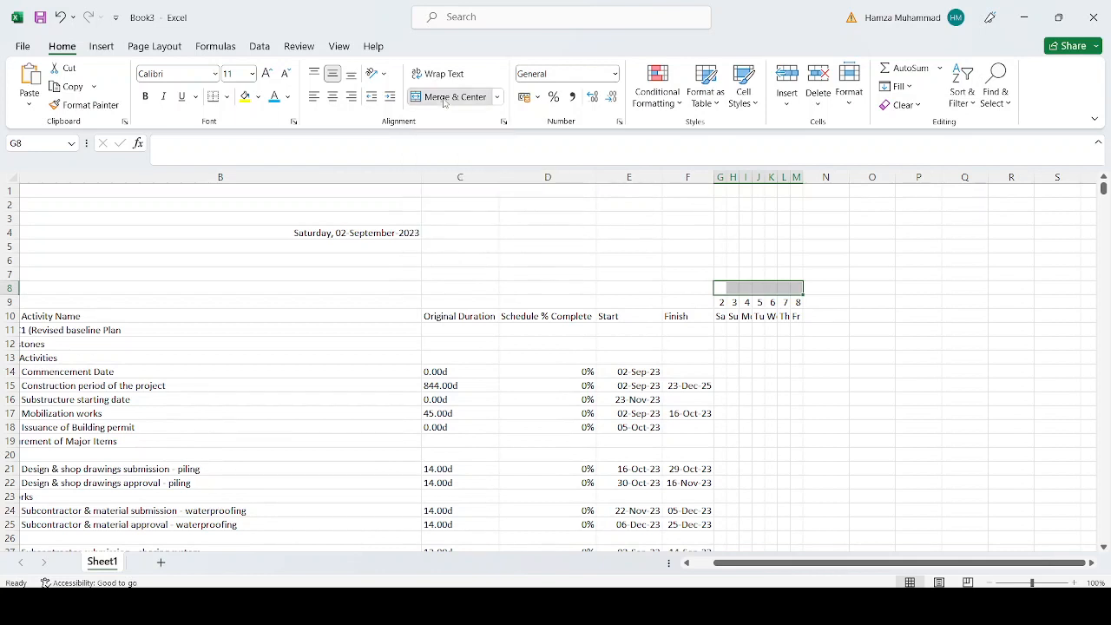
{"action": "left_click", "coordinate": [444, 98]}
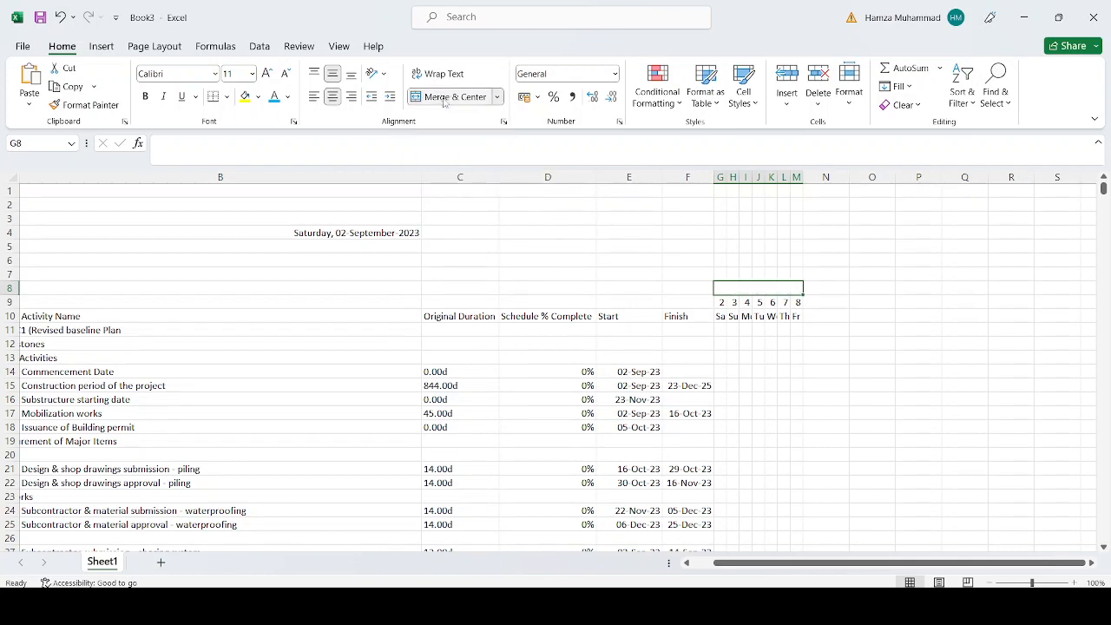
{"action": "type", "text": "=s"}
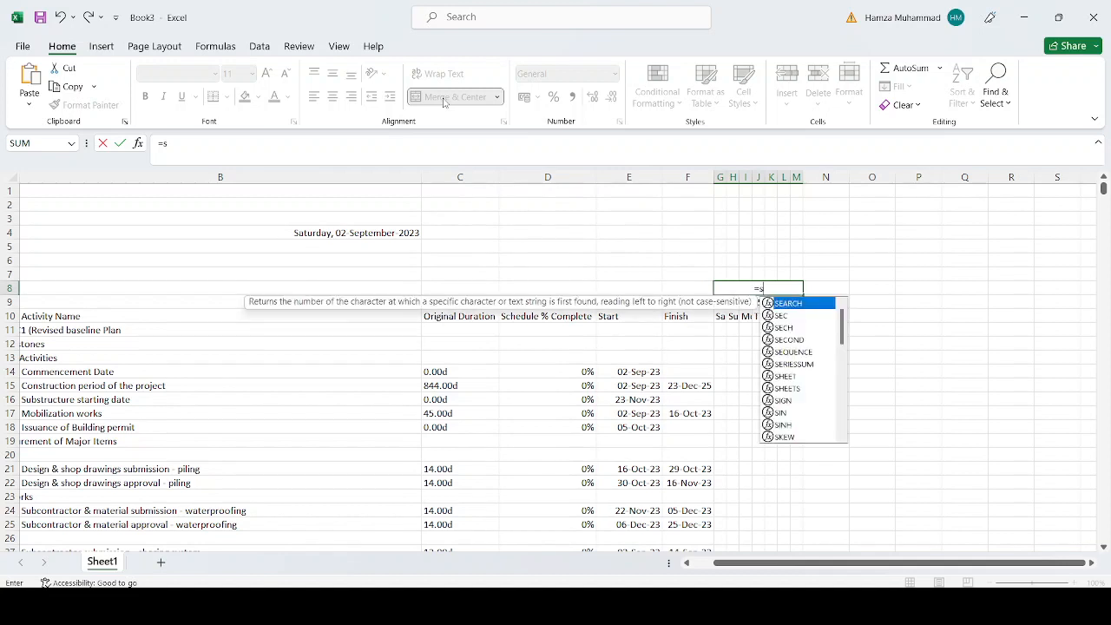
{"action": "key", "text": "BackSpace"}
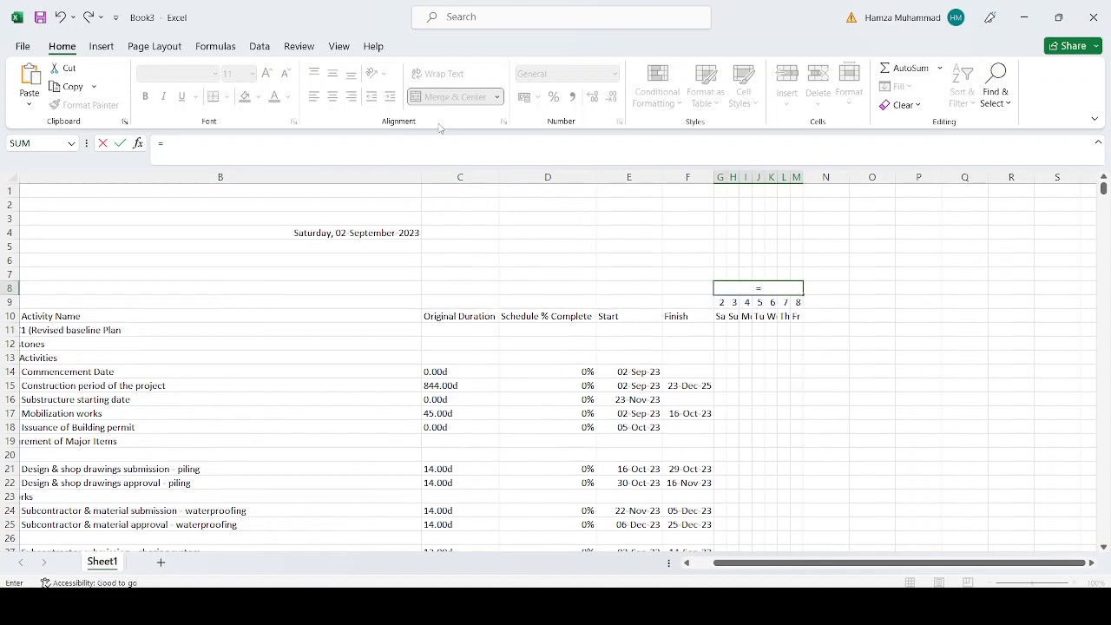
{"action": "left_click", "coordinate": [722, 303]}
{"action": "key", "text": "ctrl+Return"}
Apply the custom number format dd-mmm-yy to the merged week header in G8
{"action": "key", "text": "ctrl+1"}
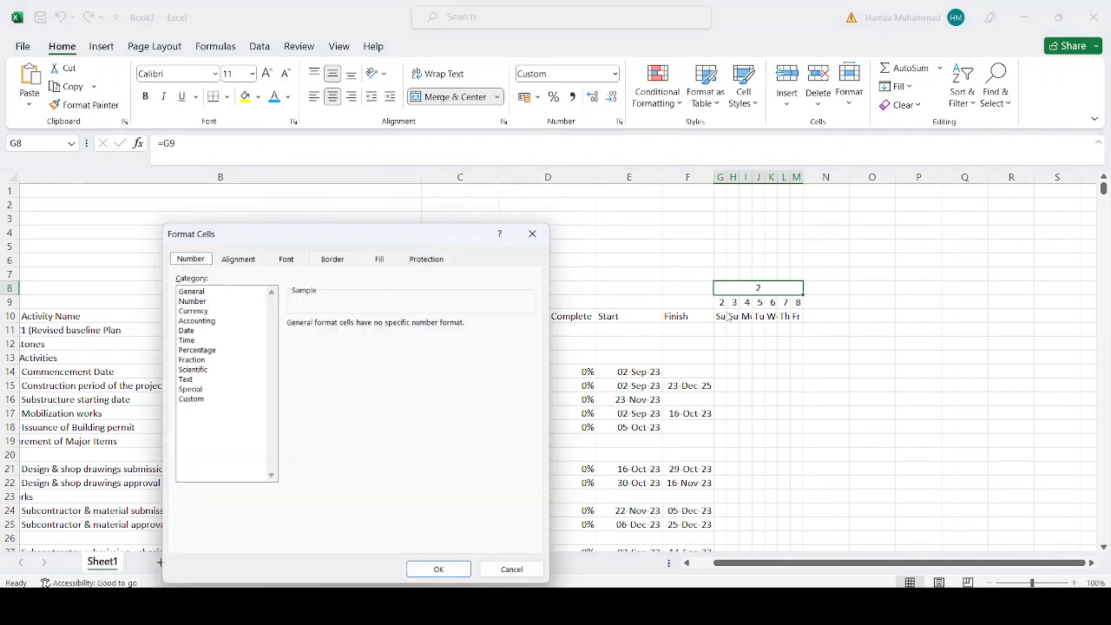
{"action": "left_click", "coordinate": [182, 401]}
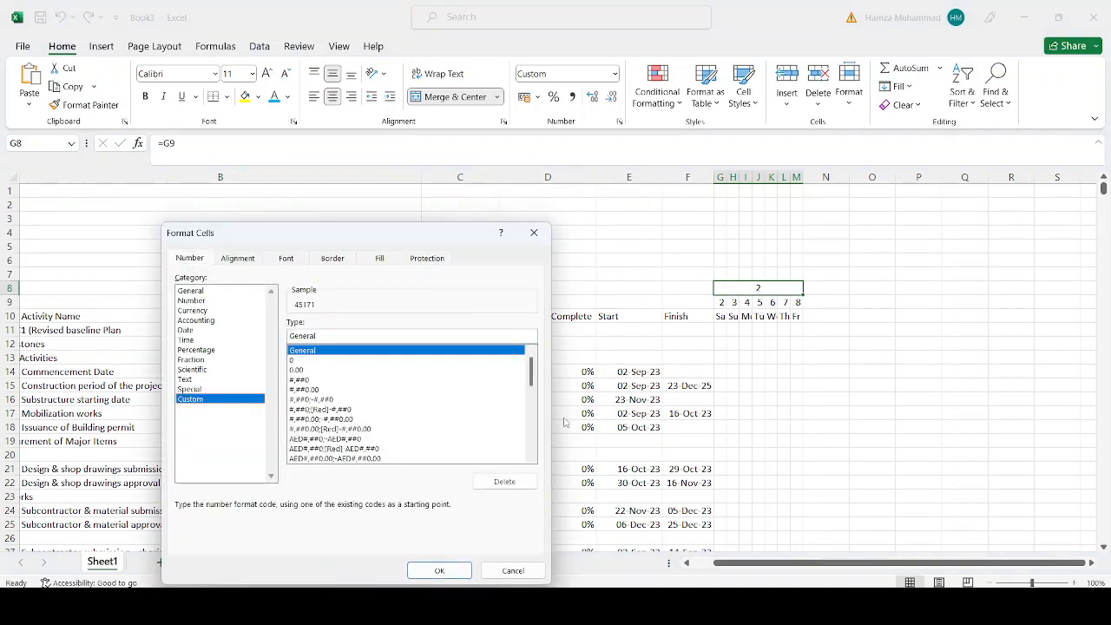
{"action": "left_click_drag", "start_coordinate": [532, 373], "coordinate": [532, 442]}
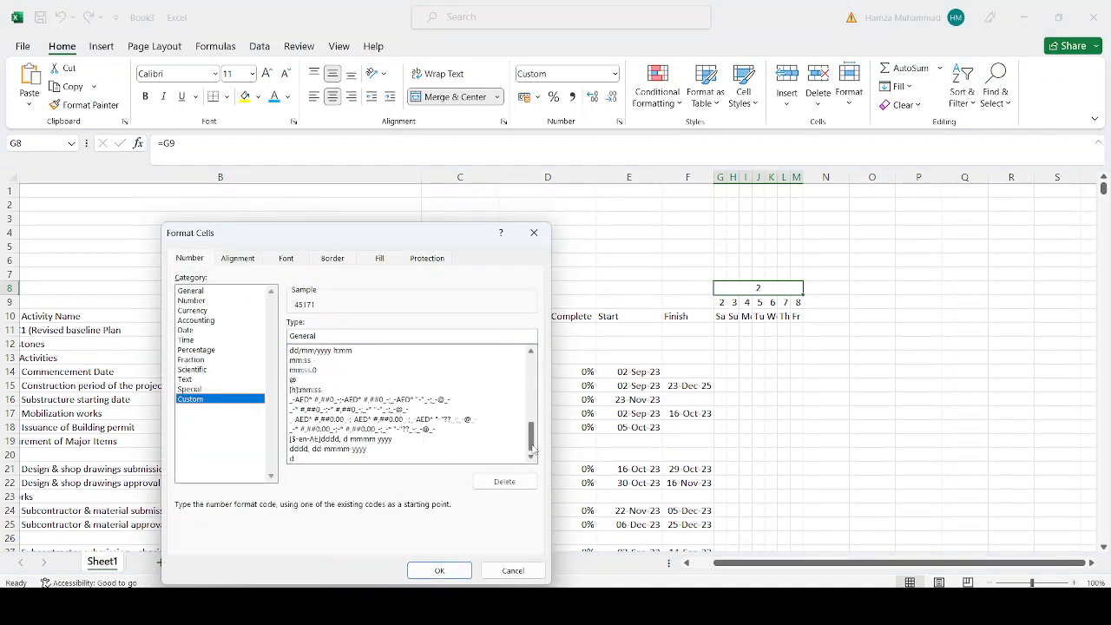
{"action": "scroll", "coordinate": [534, 358], "scroll_direction": "up", "scroll_amount": 3}
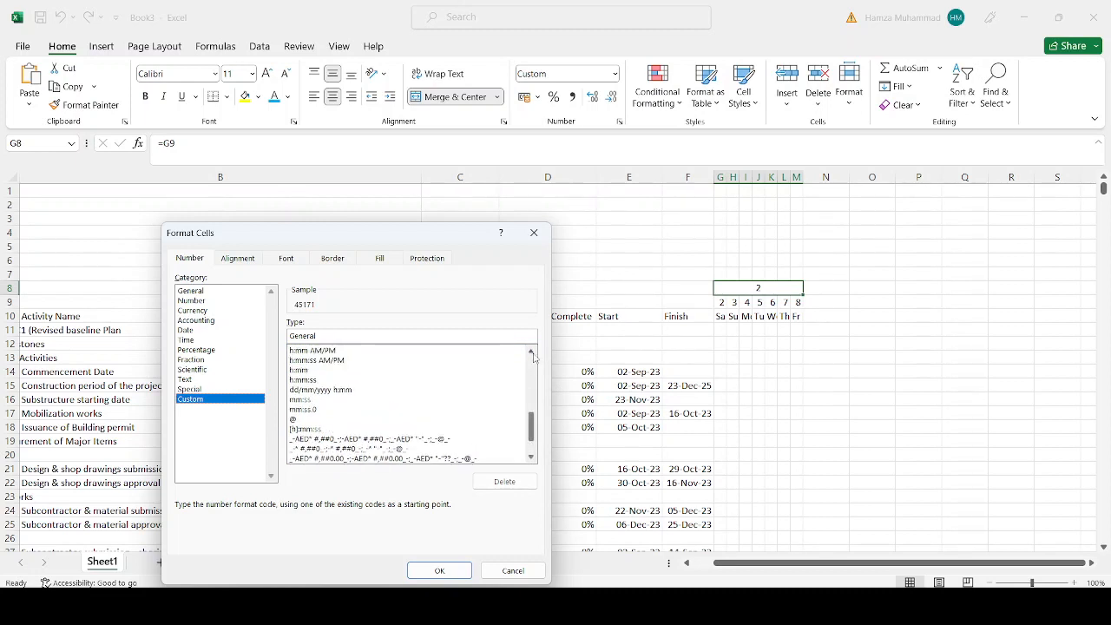
{"action": "left_click", "coordinate": [325, 380]}
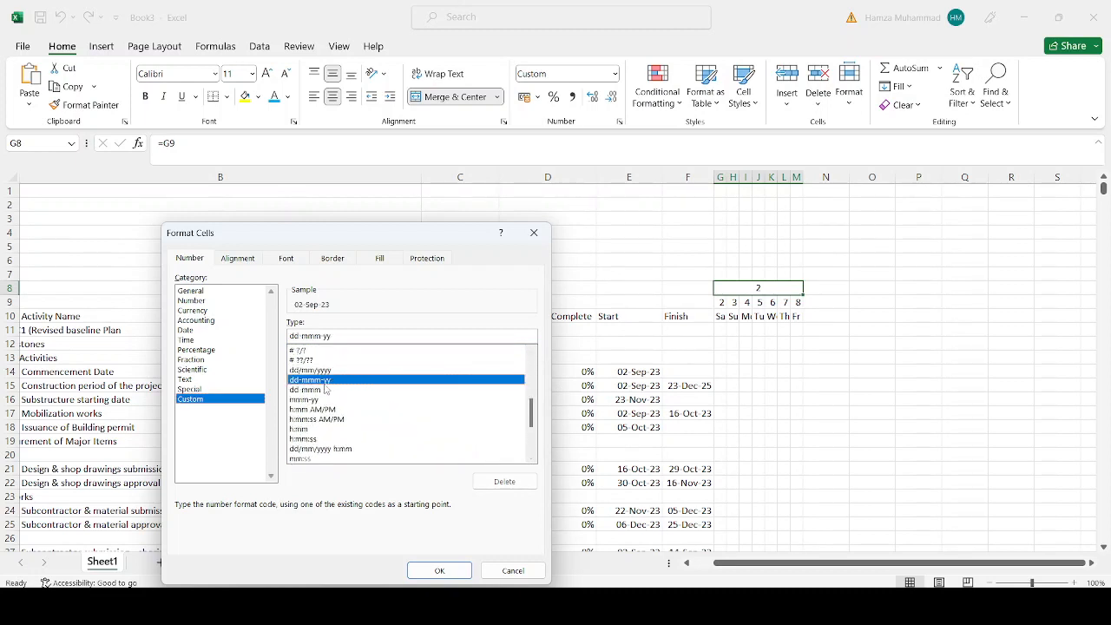
{"action": "left_click", "coordinate": [439, 570]}
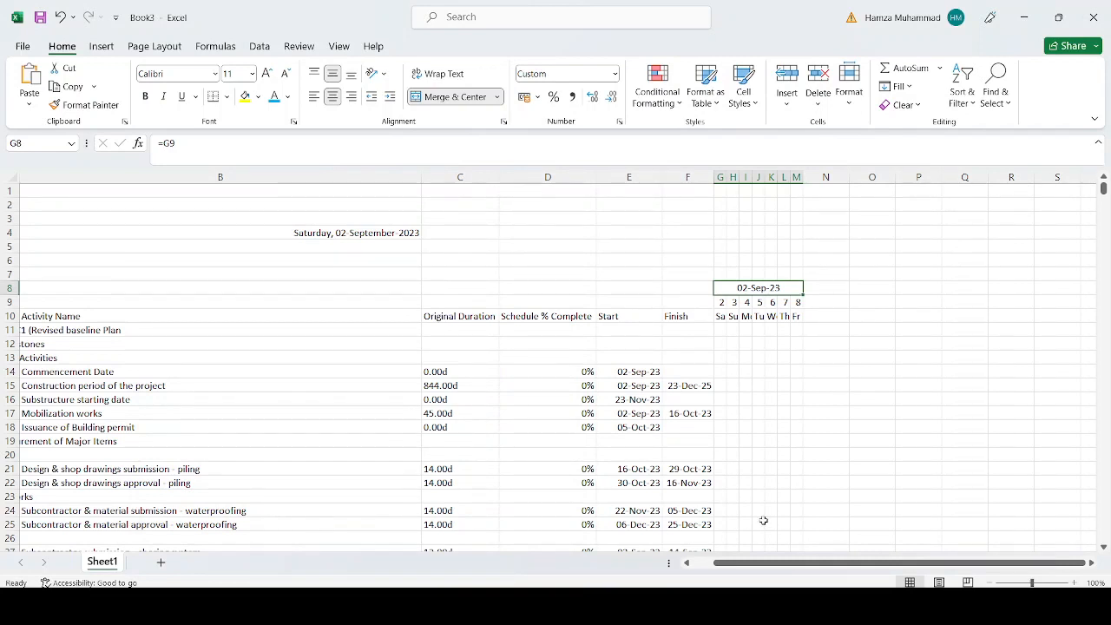
Fill the whole week block in columns G to M across to column T to create a second week
{"action": "left_click", "coordinate": [785, 413]}
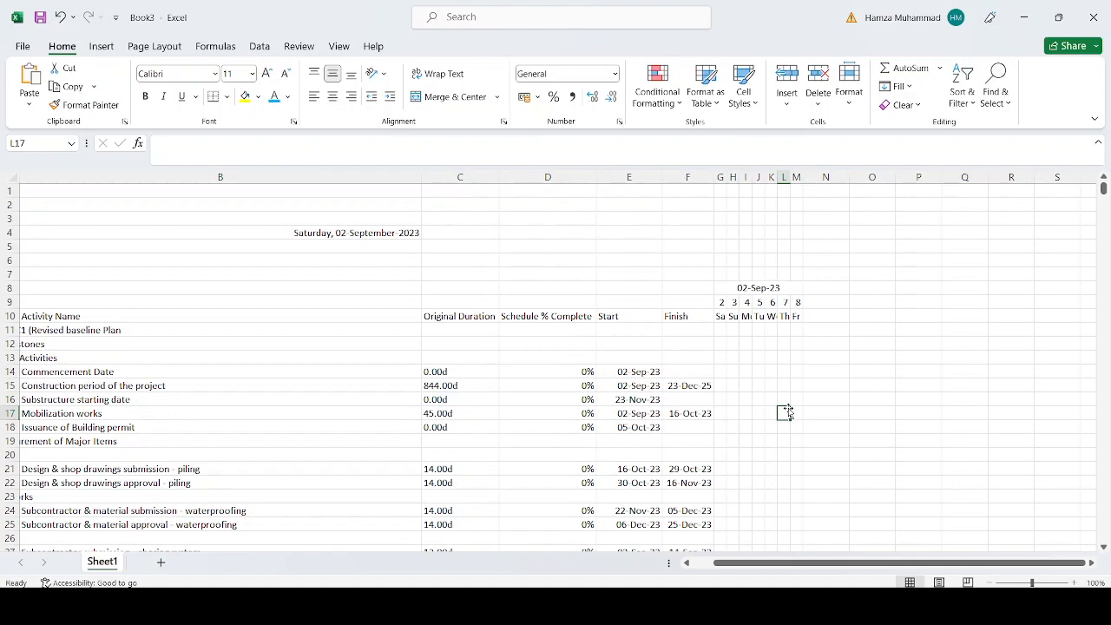
{"action": "key", "text": "ctrl+space"}
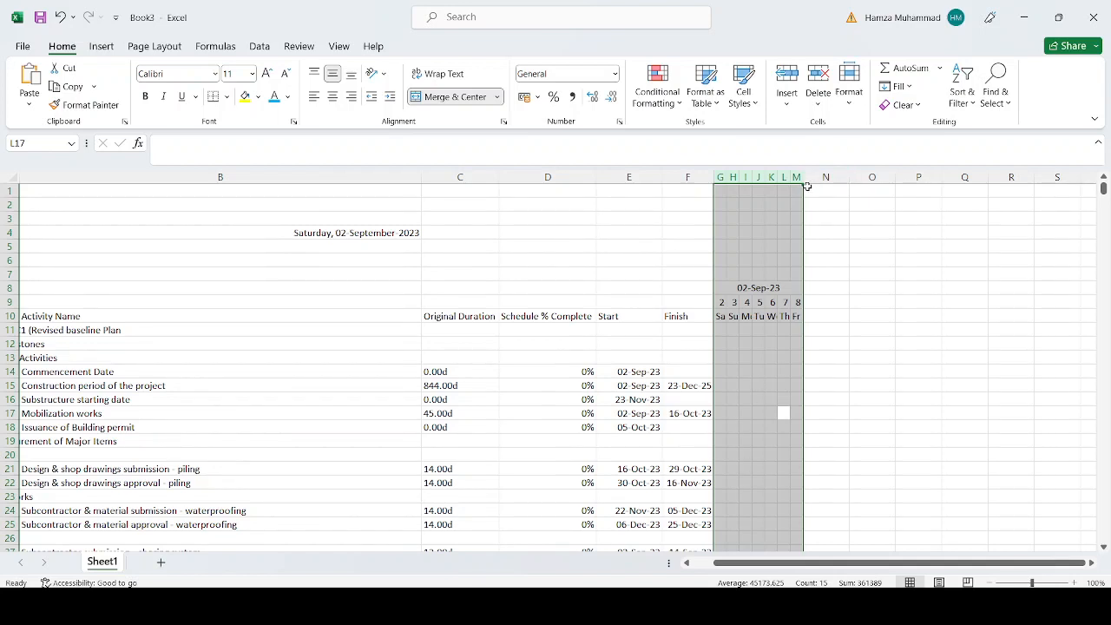
{"action": "left_click_drag", "start_coordinate": [806, 187], "coordinate": [892, 188]}
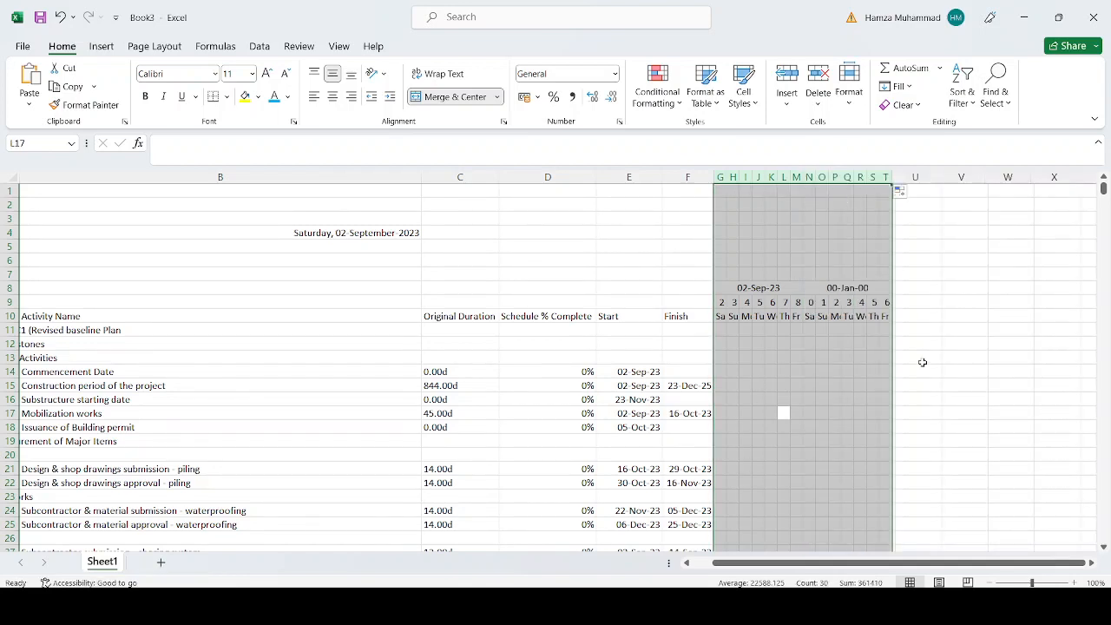
Copy the next-day formula from M9 into N9 so the second week continues from the first
{"action": "left_click", "coordinate": [798, 302]}
{"action": "key", "text": "ctrl+c"}
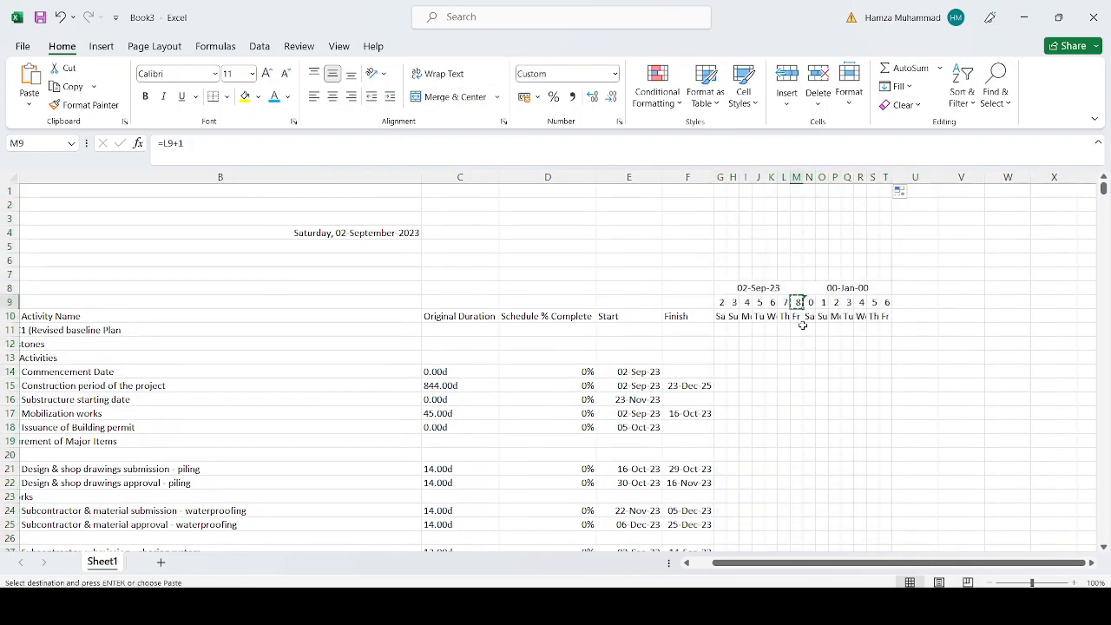
{"action": "key", "text": "Right"}
{"action": "key", "text": "Return"}
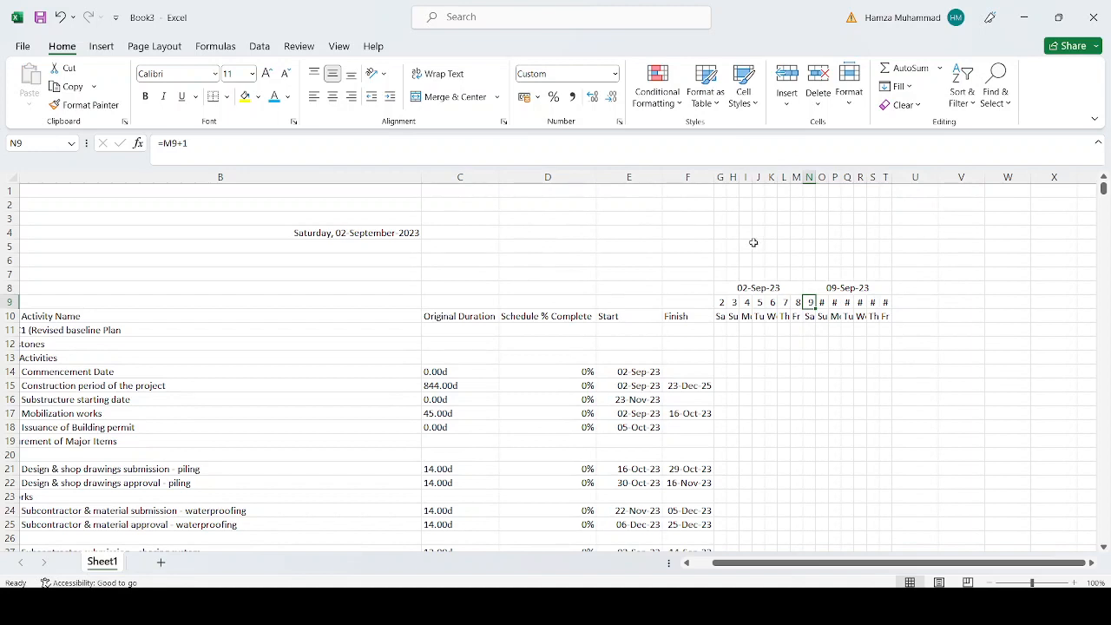
Set the width of the timeline columns G to T to 2
{"action": "left_click", "coordinate": [719, 179]}
{"action": "left_click_drag", "start_coordinate": [719, 179], "coordinate": [884, 180]}
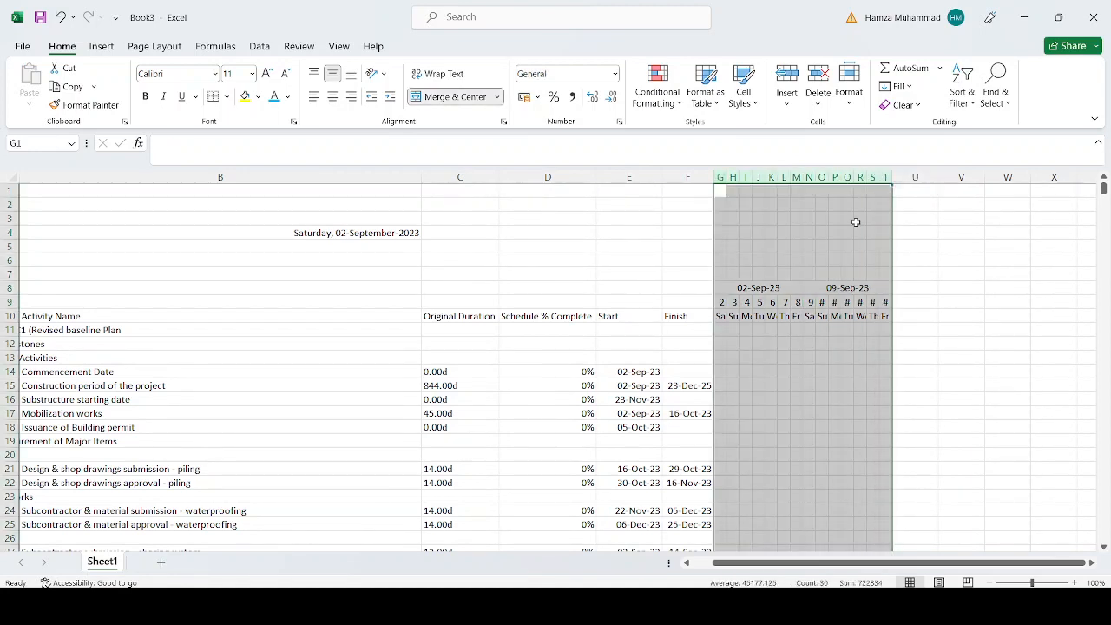
{"action": "right_click", "coordinate": [857, 224]}
{"action": "left_click", "coordinate": [912, 456]}
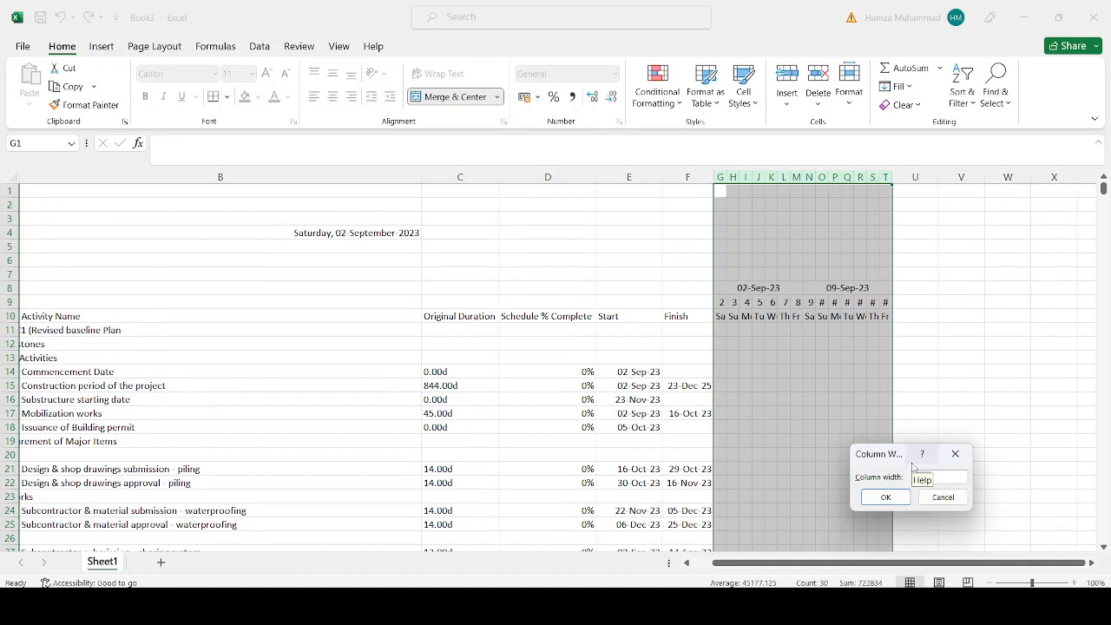
{"action": "key", "text": "Return"}
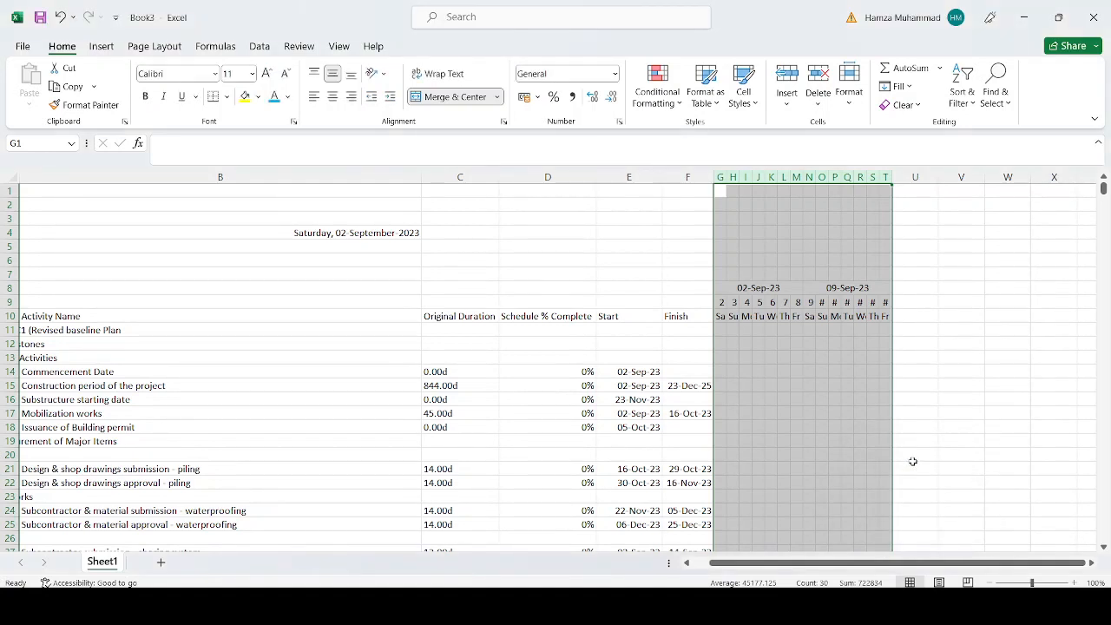
{"action": "right_click", "coordinate": [848, 353]}
{"action": "left_click", "coordinate": [907, 299]}
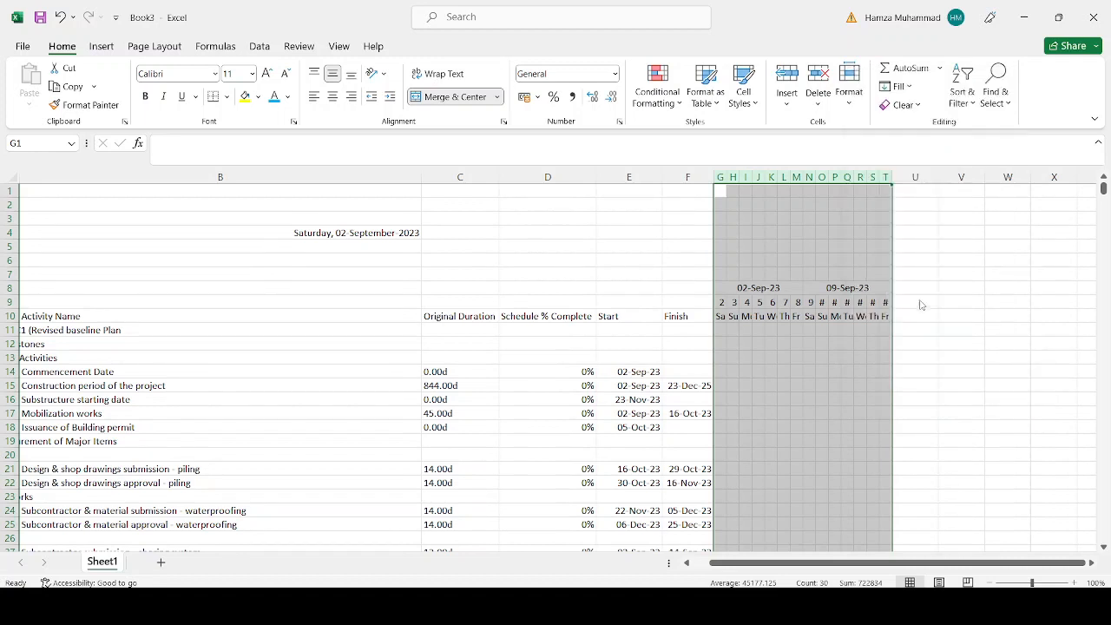
{"action": "key", "text": "Home"}
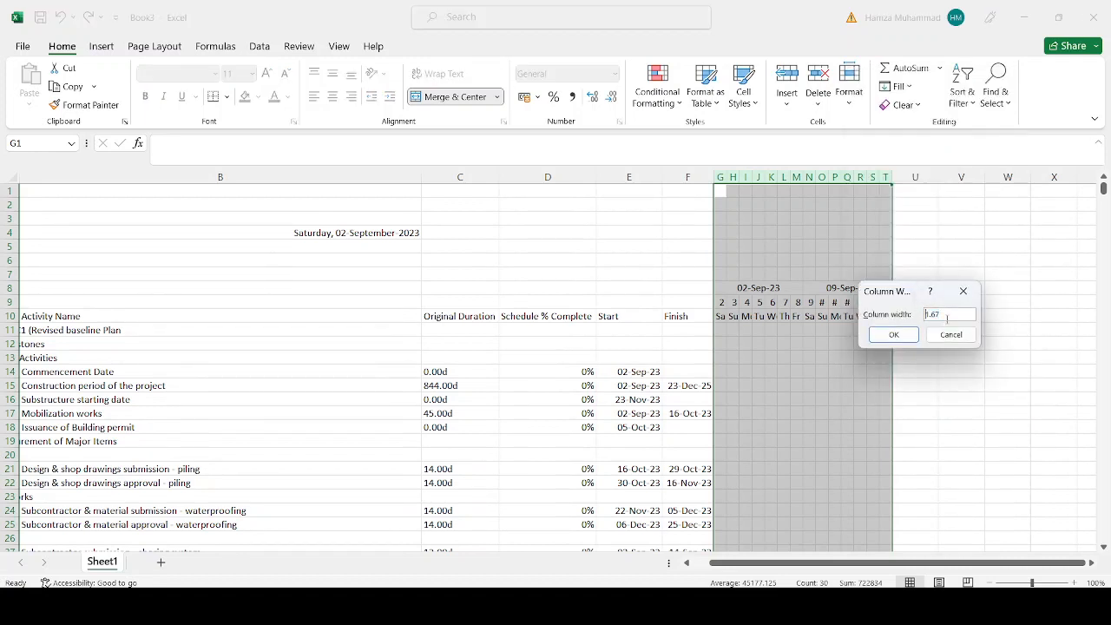
{"action": "type", "text": "2"}
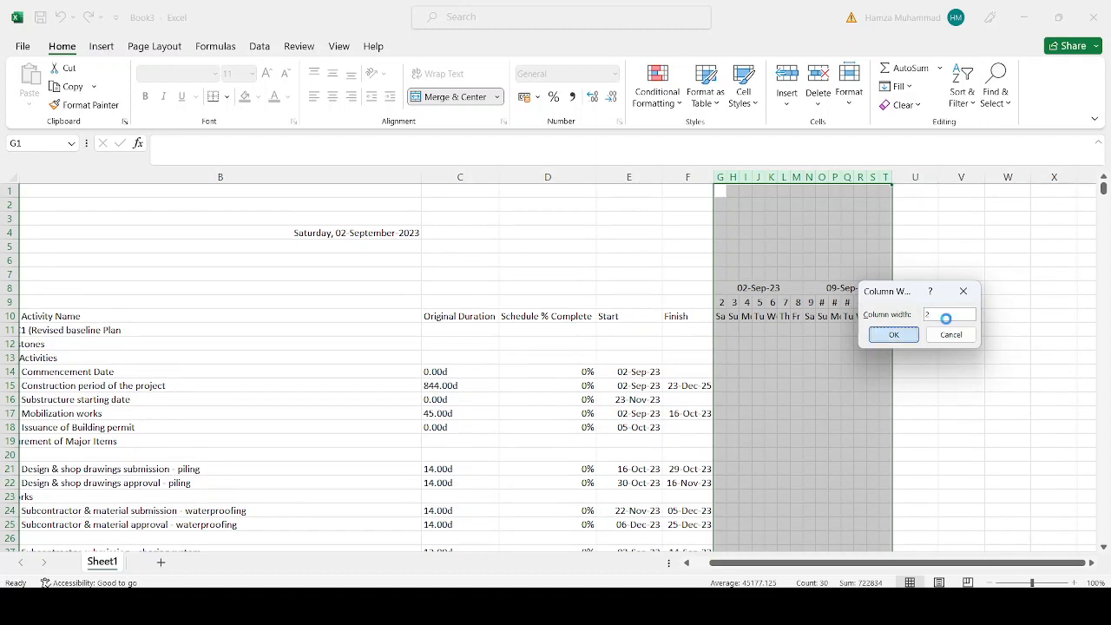
{"action": "key", "text": "Return"}
{"action": "left_click", "coordinate": [954, 341]}
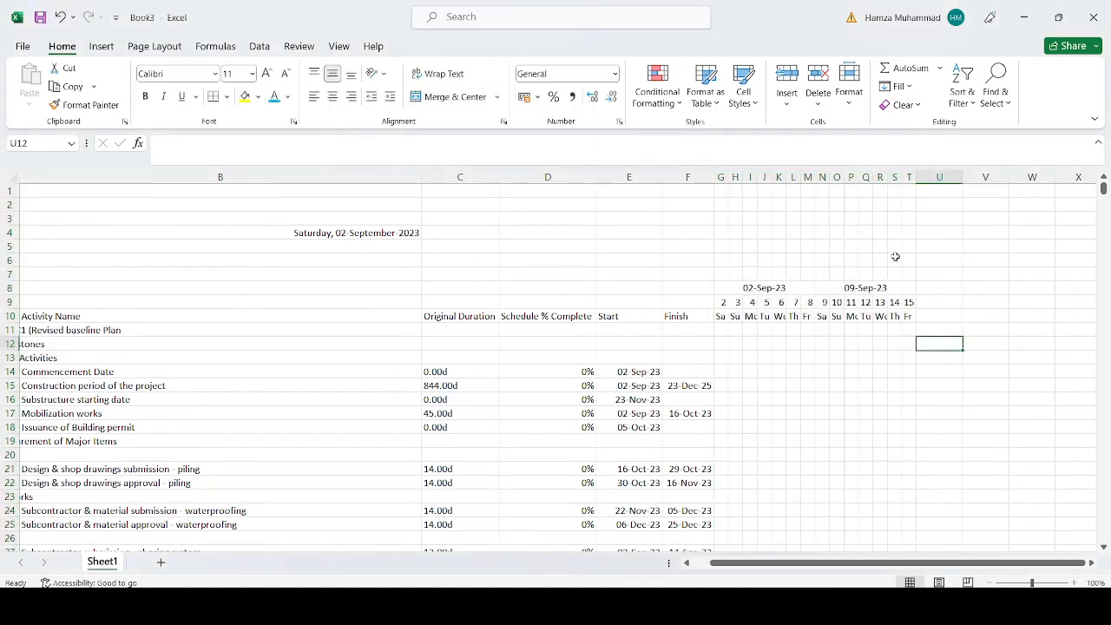
Fill the second week block in columns N to T across to column AO to extend the timeline to five weeks
{"action": "left_click", "coordinate": [879, 302]}
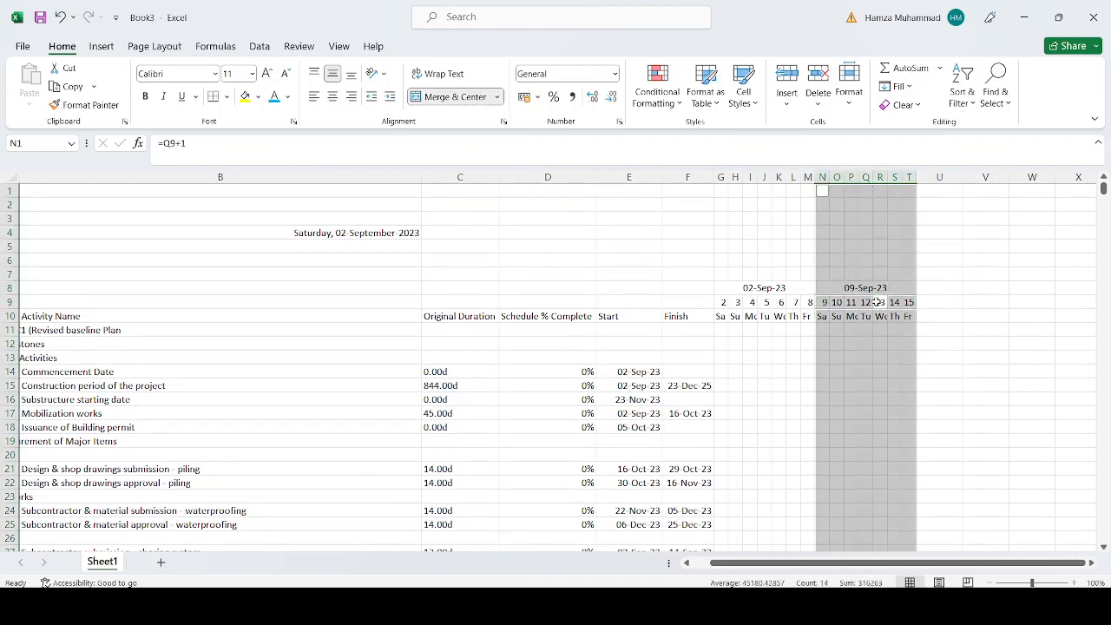
{"action": "left_click", "coordinate": [880, 341]}
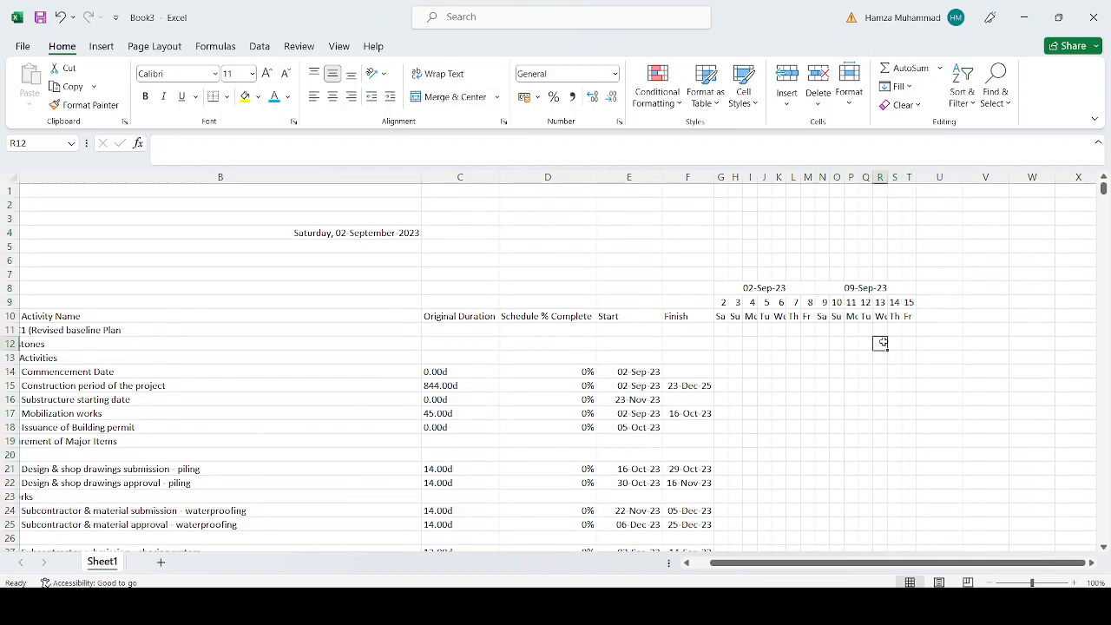
{"action": "left_click_drag", "start_coordinate": [917, 186], "coordinate": [1011, 208]}
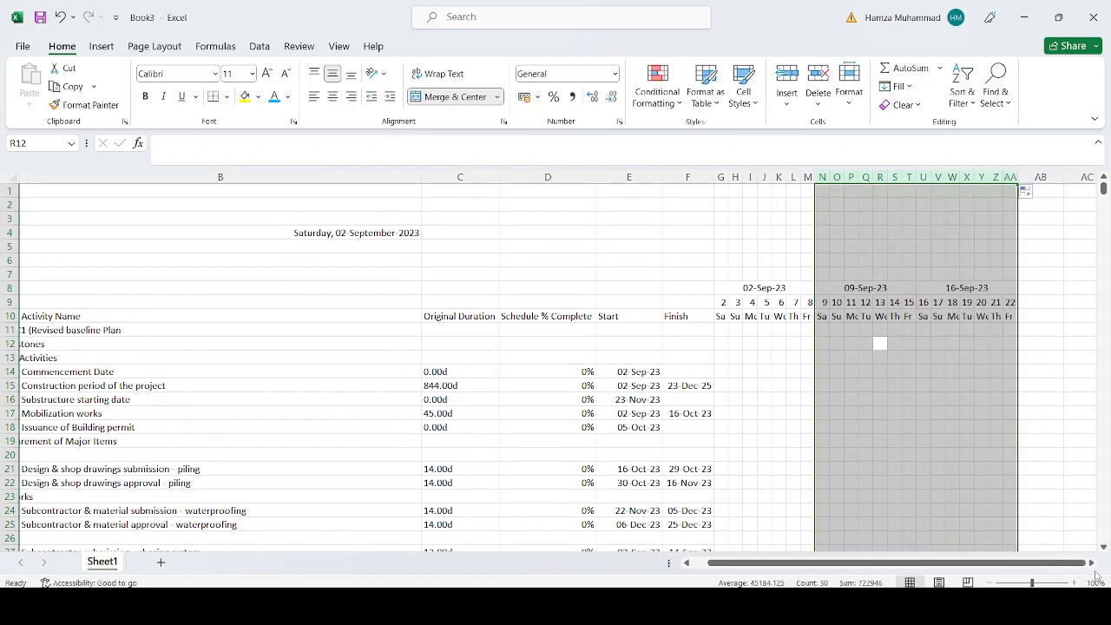
{"action": "scroll", "coordinate": [692, 487], "scroll_direction": "right", "scroll_amount": 5}
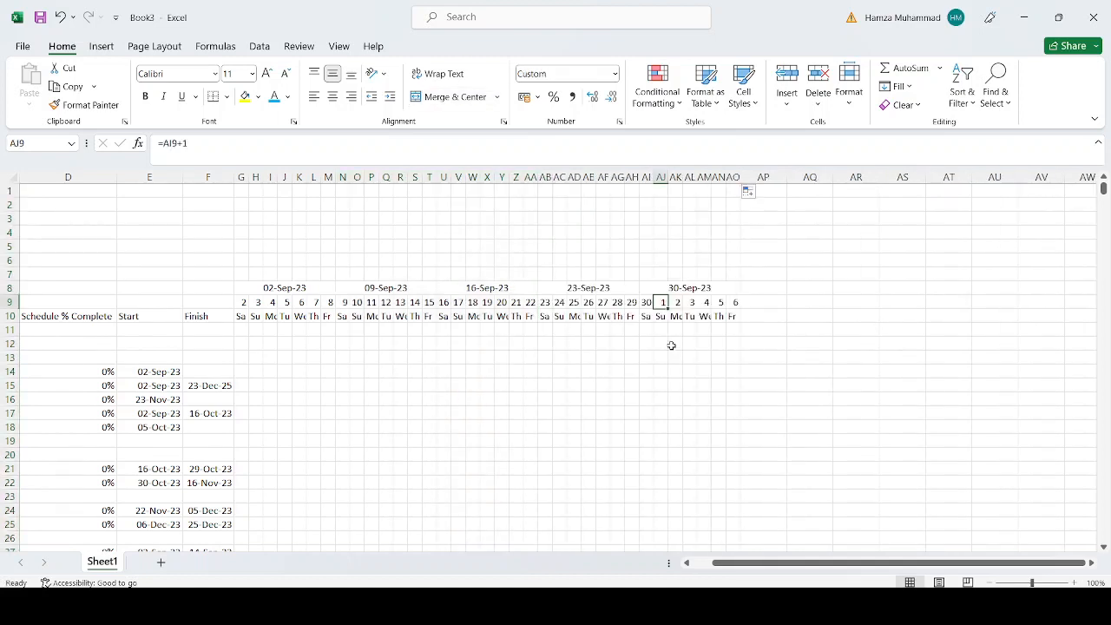
Apply grey outline and inside borders to the timeline header range G8:AO10
{"action": "left_click_drag", "start_coordinate": [801, 564], "coordinate": [783, 565]}
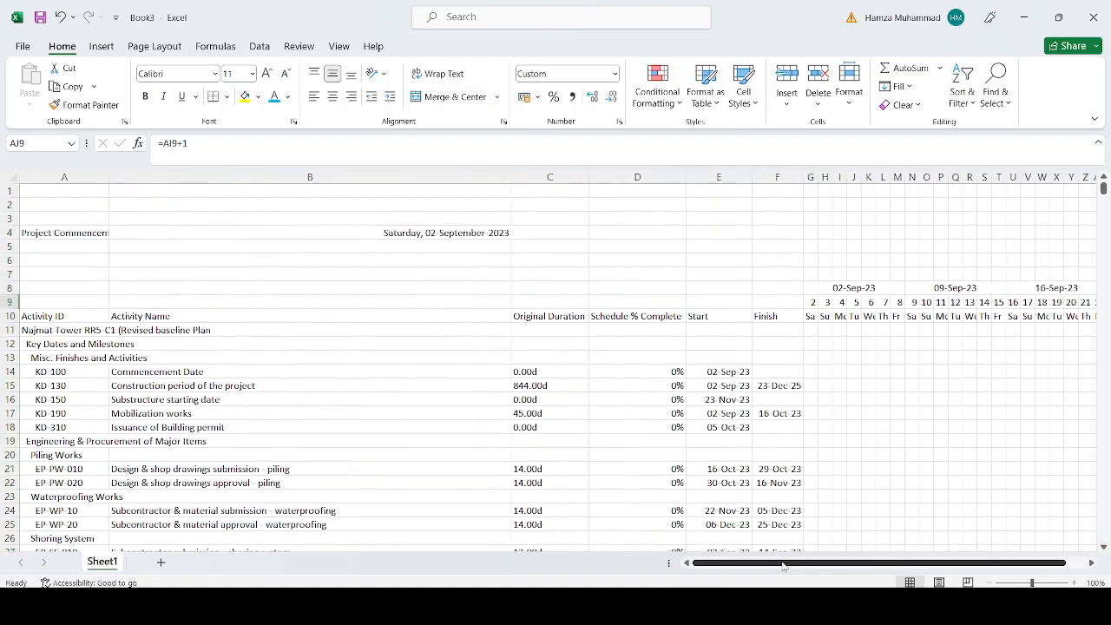
{"action": "left_click_drag", "start_coordinate": [816, 293], "coordinate": [814, 319]}
{"action": "key", "text": "ctrl+1"}
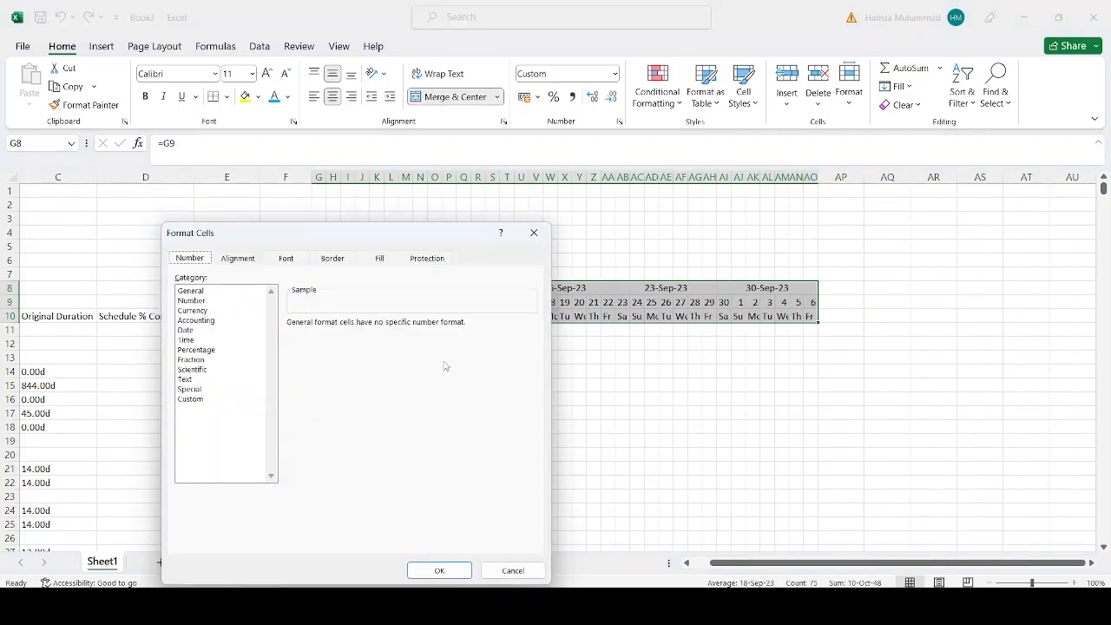
{"action": "left_click", "coordinate": [331, 259]}
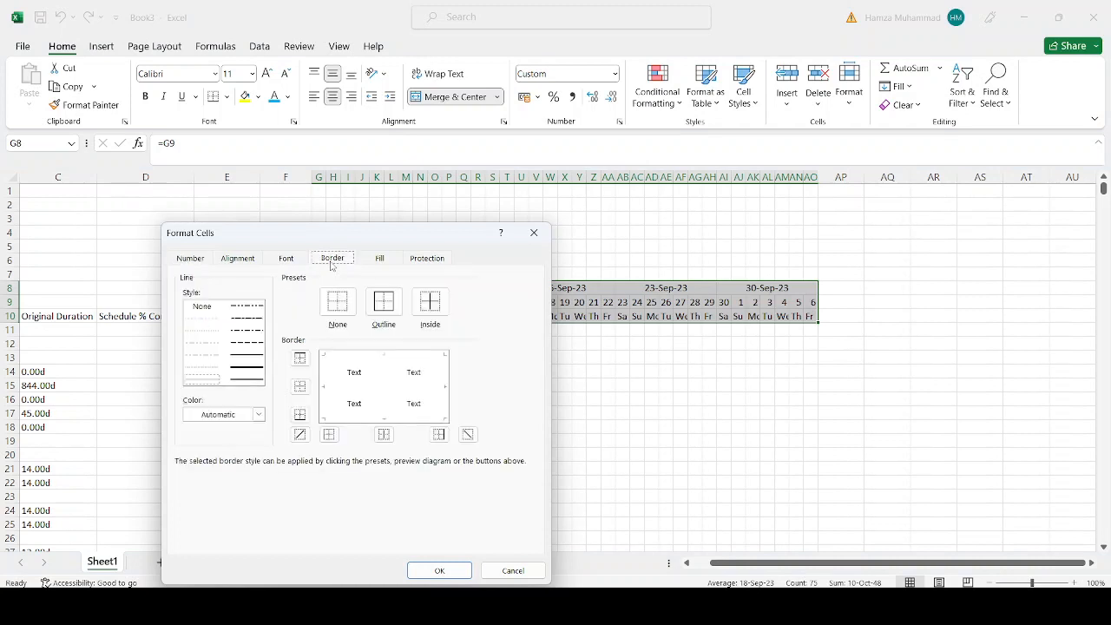
{"action": "left_click", "coordinate": [213, 415]}
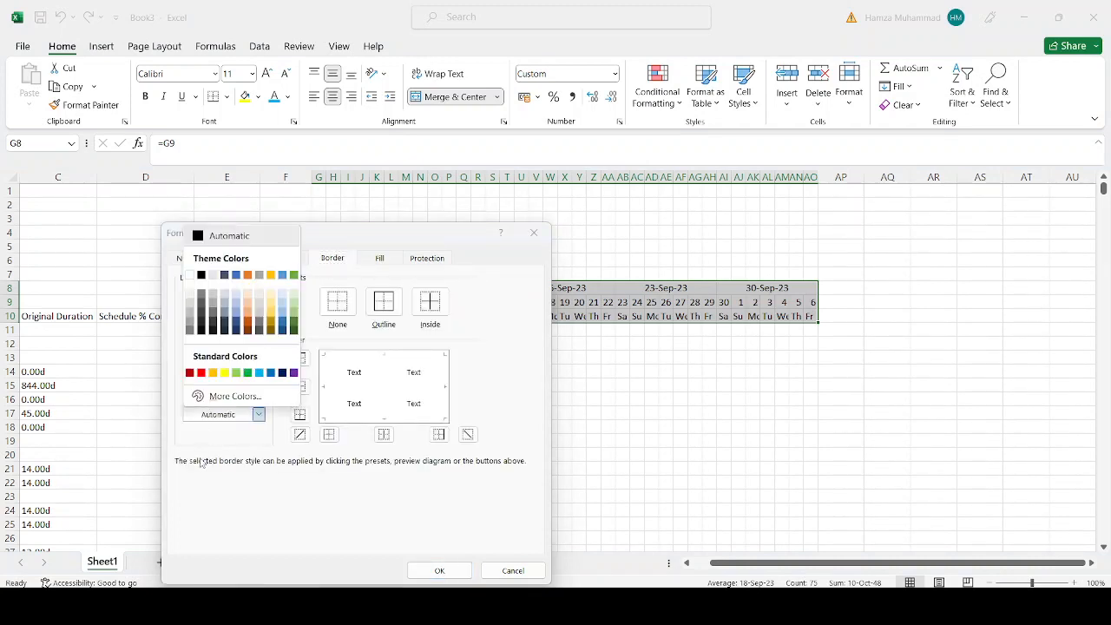
{"action": "left_click", "coordinate": [190, 322]}
{"action": "left_click", "coordinate": [209, 374]}
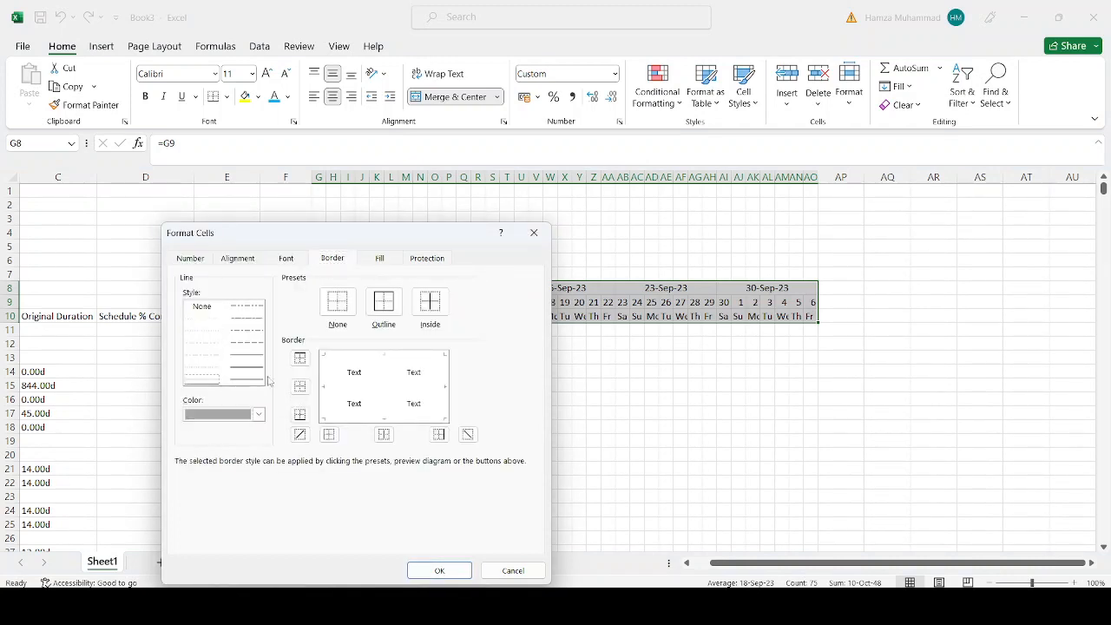
{"action": "left_click", "coordinate": [378, 326]}
{"action": "left_click", "coordinate": [430, 303]}
{"action": "left_click", "coordinate": [454, 575]}
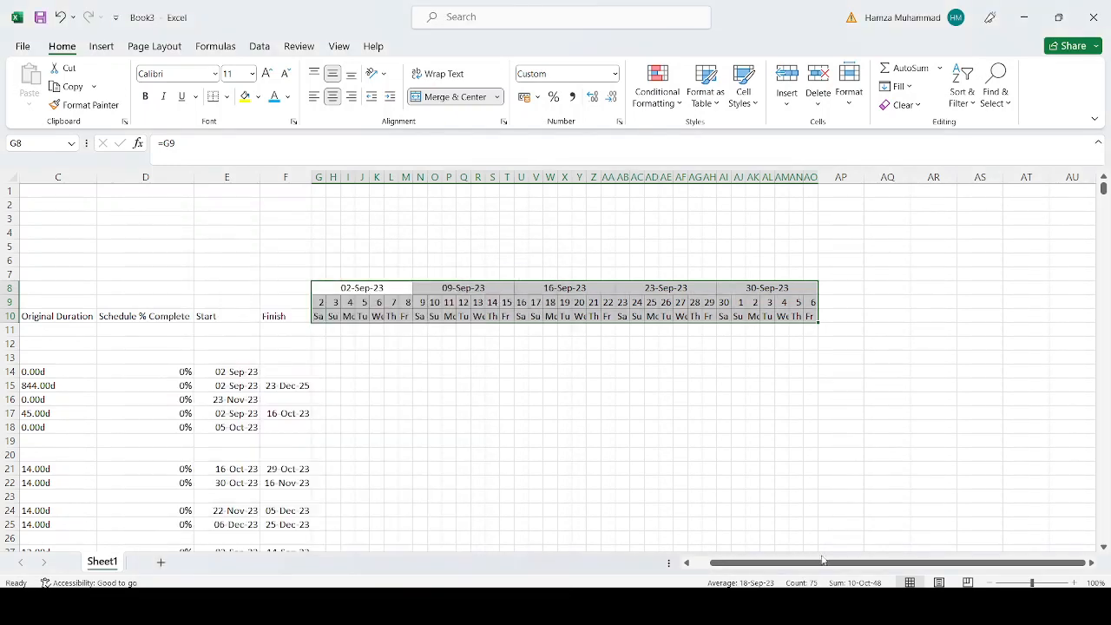
Apply the same grey outline and inside borders to the activity table headings in A10:F10
{"action": "left_click_drag", "start_coordinate": [820, 562], "coordinate": [642, 566]}
{"action": "left_click_drag", "start_coordinate": [81, 315], "coordinate": [767, 319]}
{"action": "key", "text": "ctrl+1"}
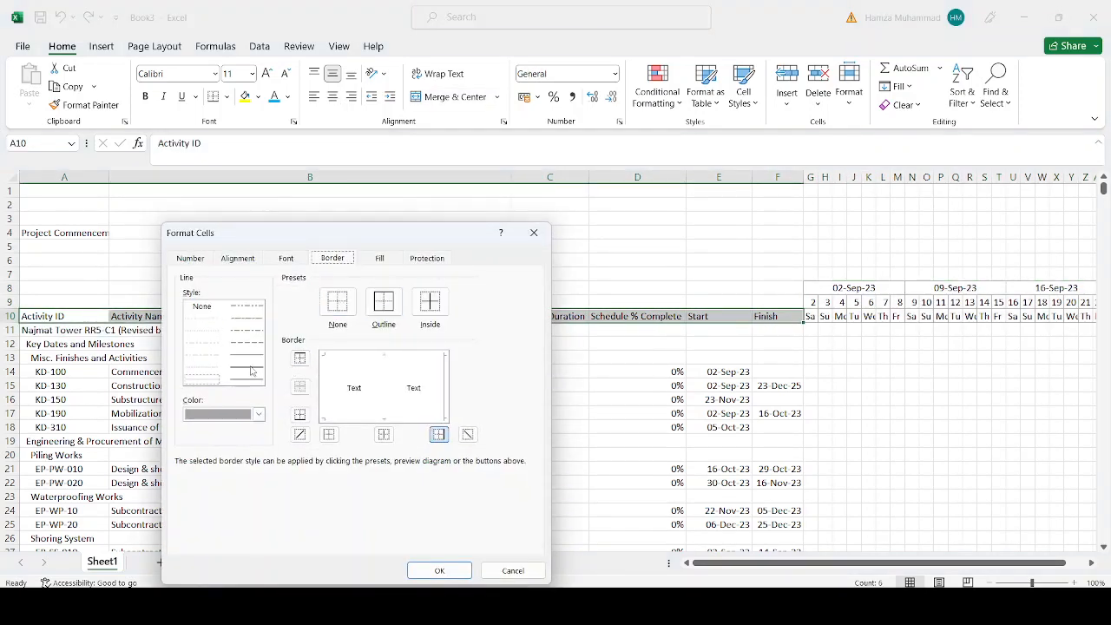
{"action": "left_click", "coordinate": [384, 302]}
{"action": "left_click", "coordinate": [430, 302]}
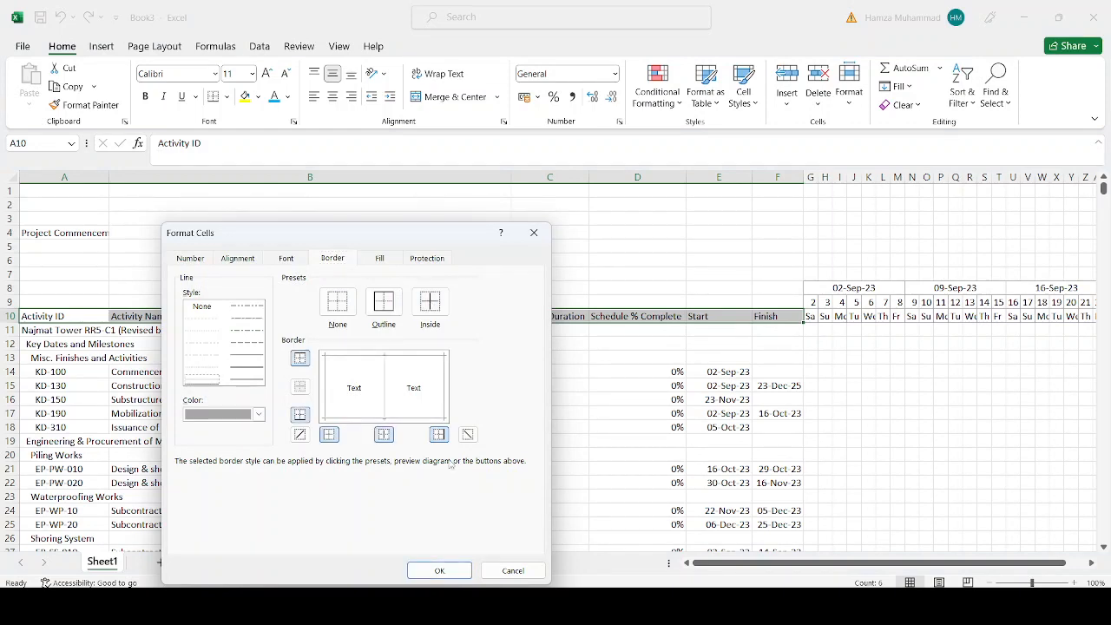
{"action": "left_click", "coordinate": [439, 570]}
{"action": "left_click", "coordinate": [549, 497]}
Fill the heading row A10:AO10 and the week and day rows G8:AO9 with yellow
{"action": "left_click_drag", "start_coordinate": [52, 316], "coordinate": [807, 316]}
{"action": "left_click", "coordinate": [244, 96]}
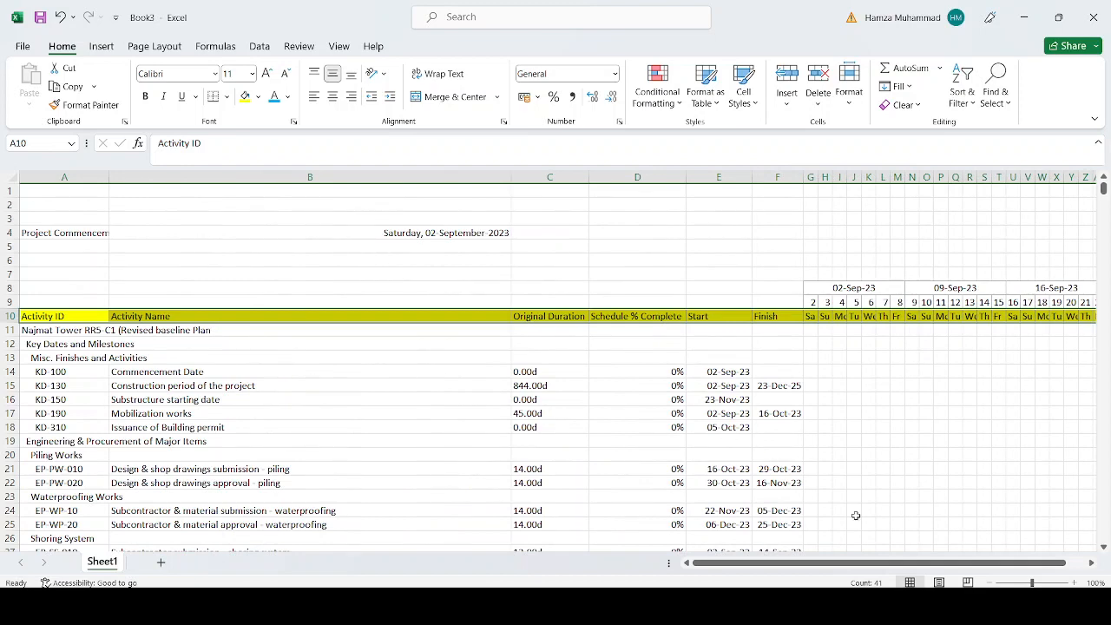
{"action": "scroll", "coordinate": [451, 260], "scroll_direction": "right", "scroll_amount": 2}
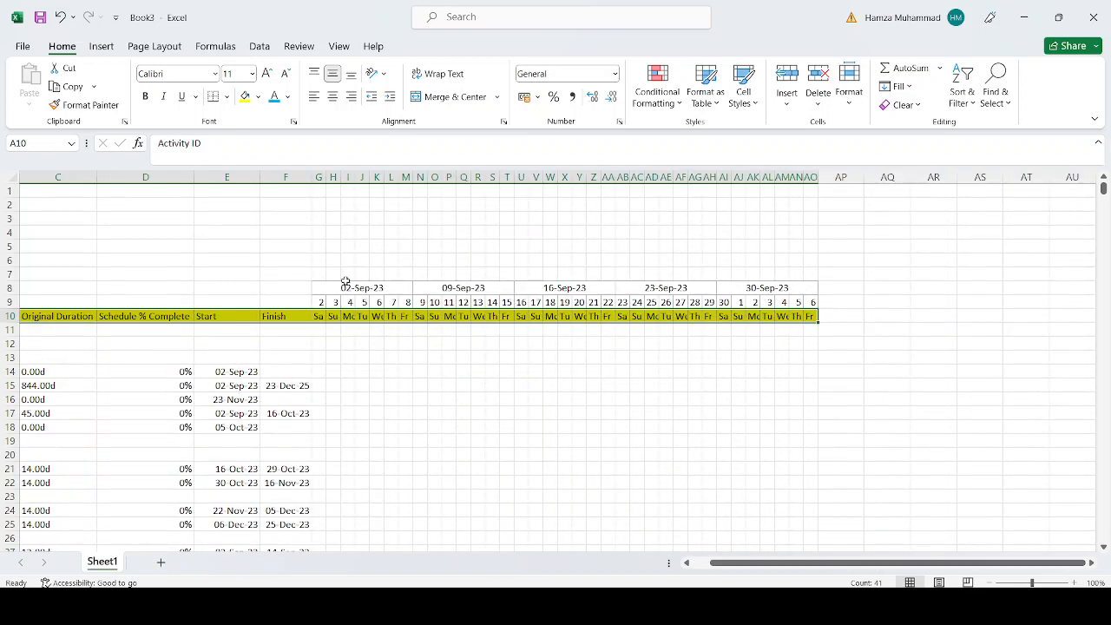
{"action": "mouse_move", "coordinate": [332, 287]}
{"action": "left_mouse_down"}
{"action": "mouse_move", "coordinate": [712, 290]}
{"action": "mouse_move", "coordinate": [812, 303]}
{"action": "left_mouse_up"}
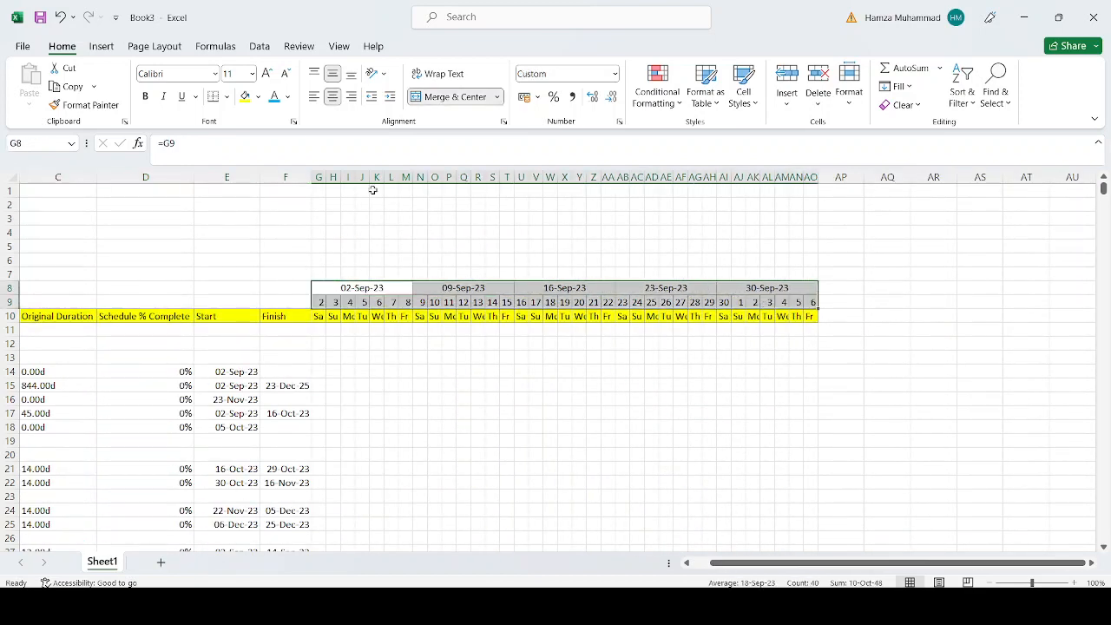
{"action": "left_click", "coordinate": [244, 97]}
{"action": "left_click", "coordinate": [490, 523]}
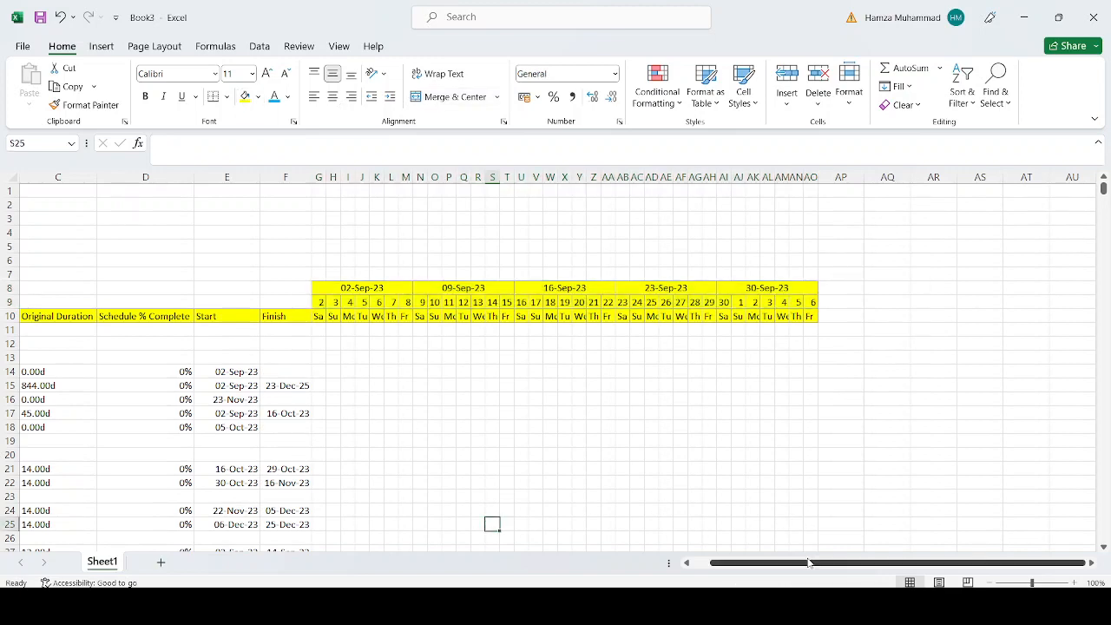
Narrow the Activity Name column so it sits just wider than the activity descriptions
{"action": "left_click_drag", "start_coordinate": [805, 564], "coordinate": [784, 566]}
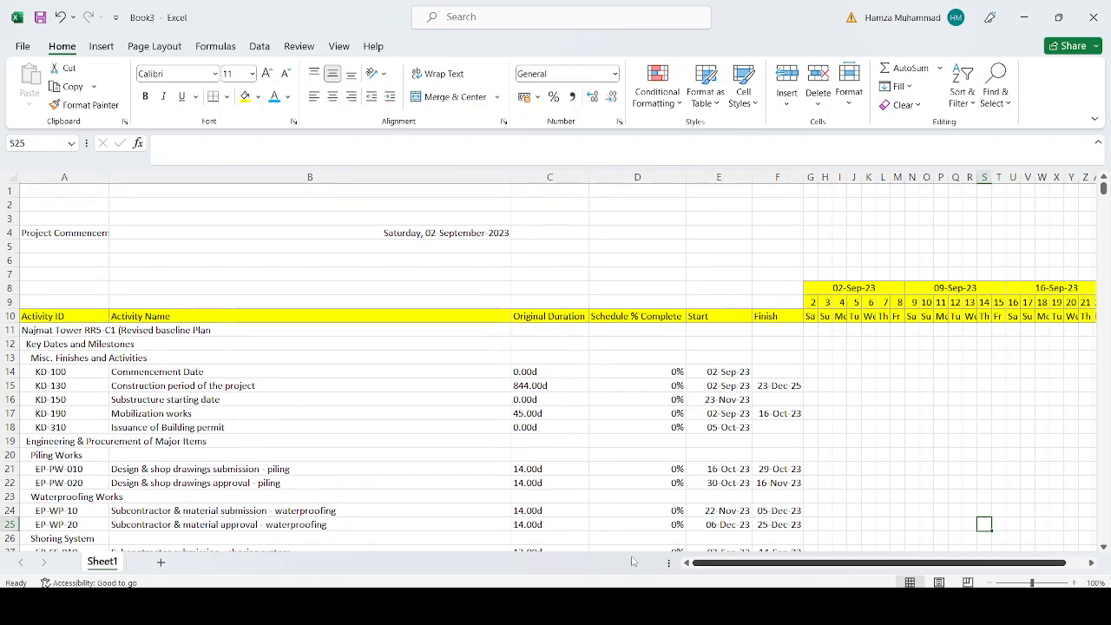
{"action": "left_click_drag", "start_coordinate": [512, 178], "coordinate": [357, 187]}
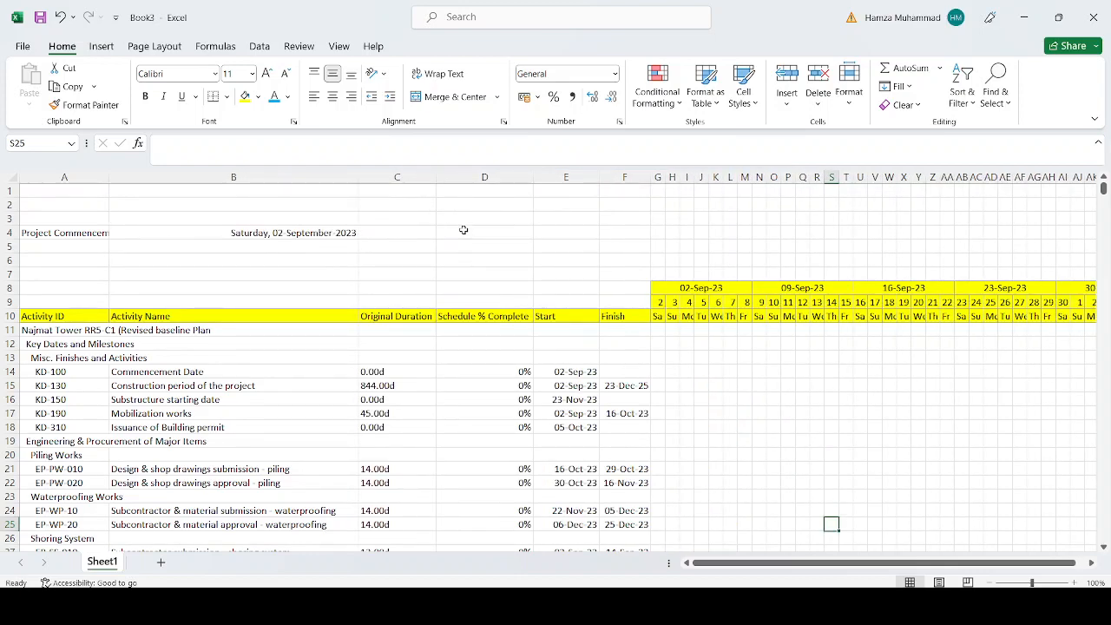
{"action": "scroll", "coordinate": [496, 343], "scroll_direction": "down", "scroll_amount": 2}
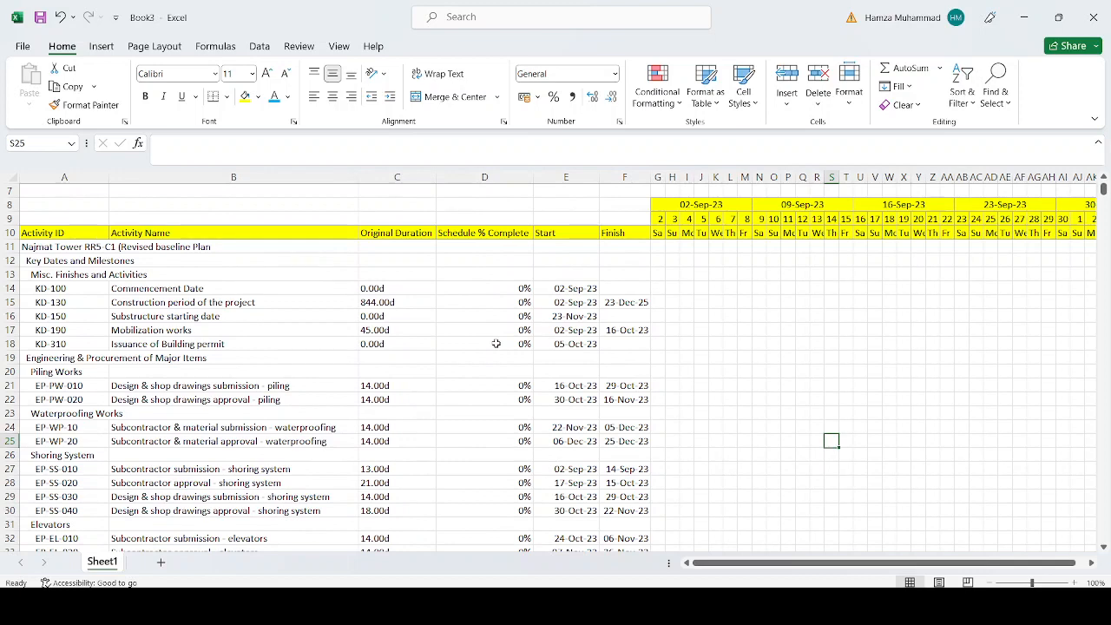
{"action": "scroll", "coordinate": [496, 343], "scroll_direction": "up", "scroll_amount": 2}
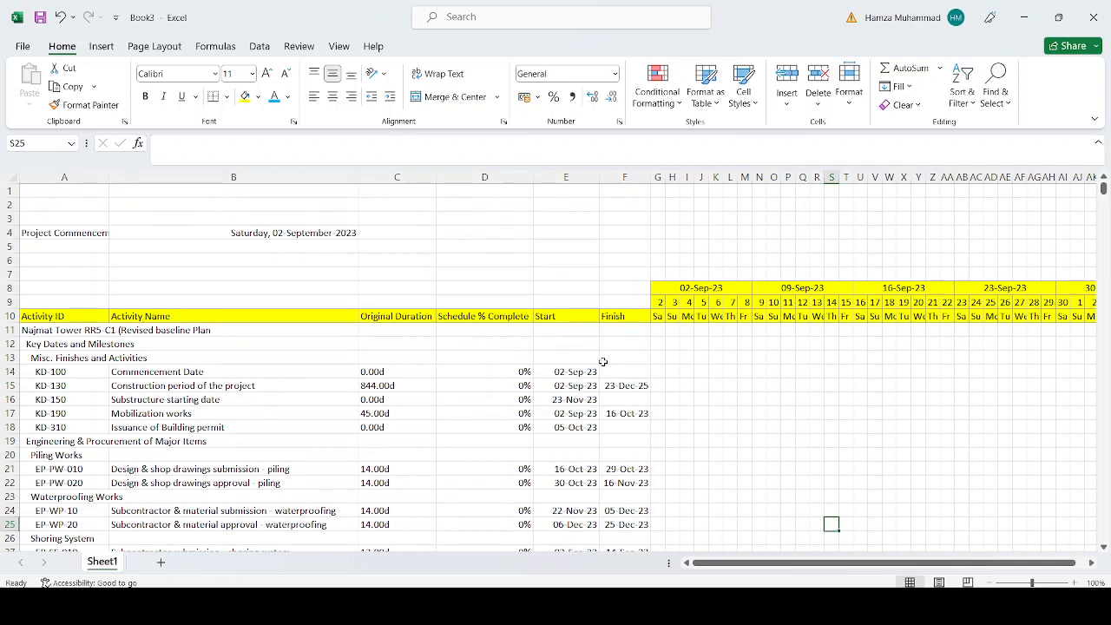
{"action": "scroll", "coordinate": [603, 361], "scroll_direction": "down", "scroll_amount": 1}
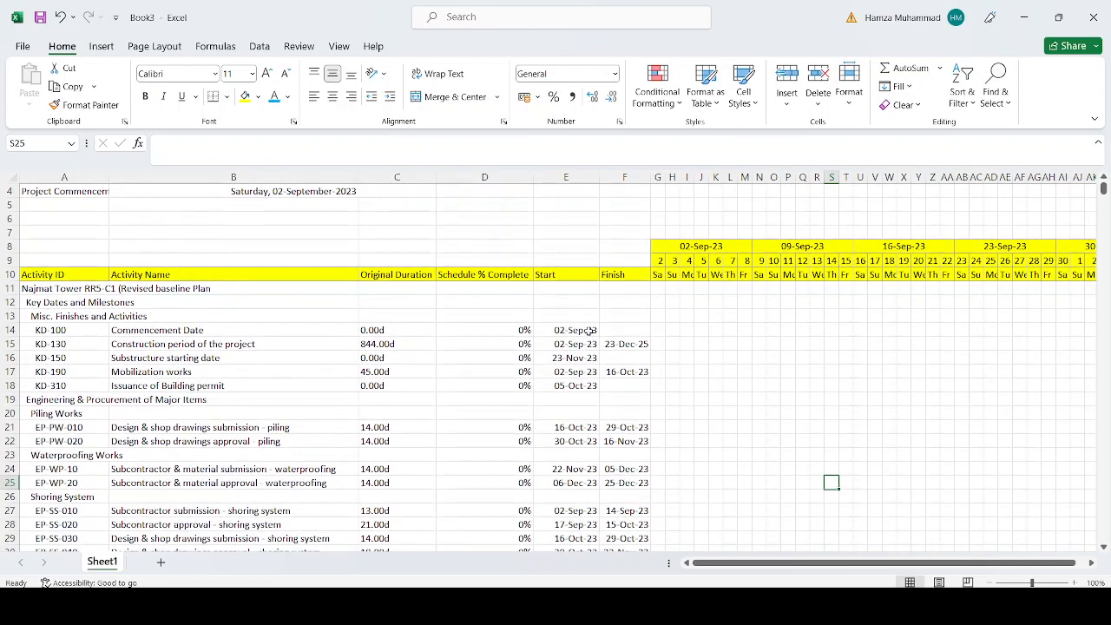
{"action": "left_click", "coordinate": [589, 331]}
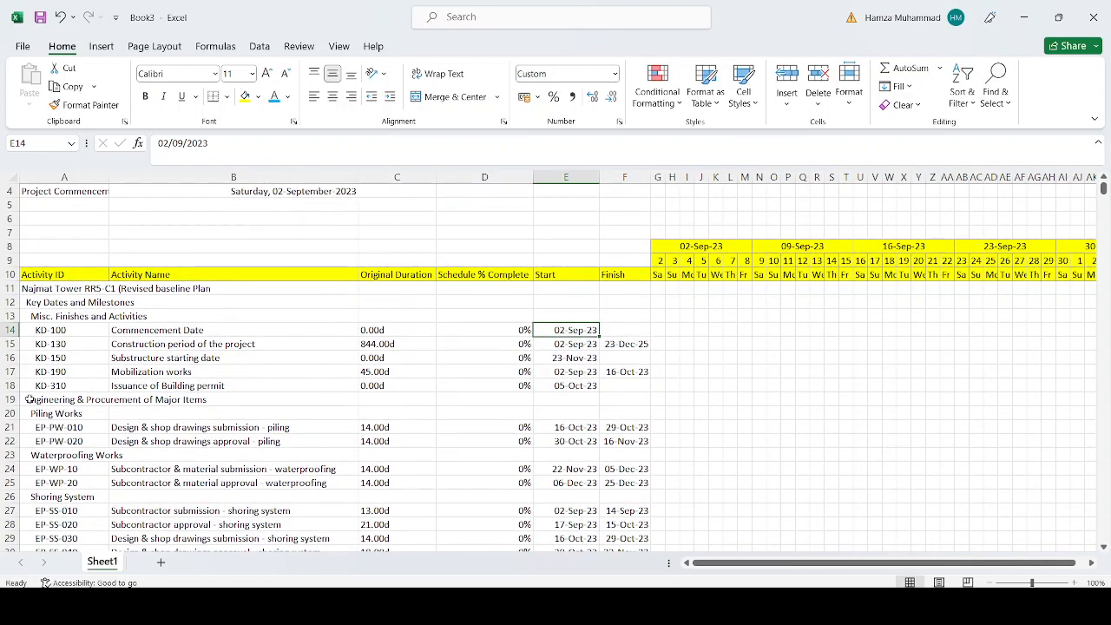
{"action": "left_click", "coordinate": [14, 357]}
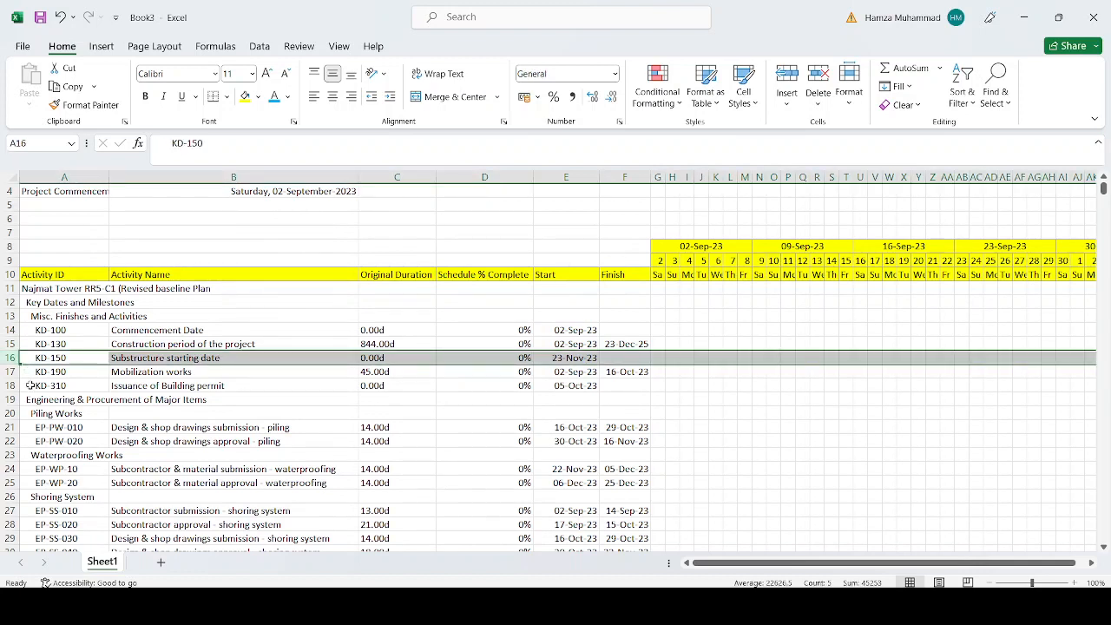
{"action": "left_click", "coordinate": [11, 385]}
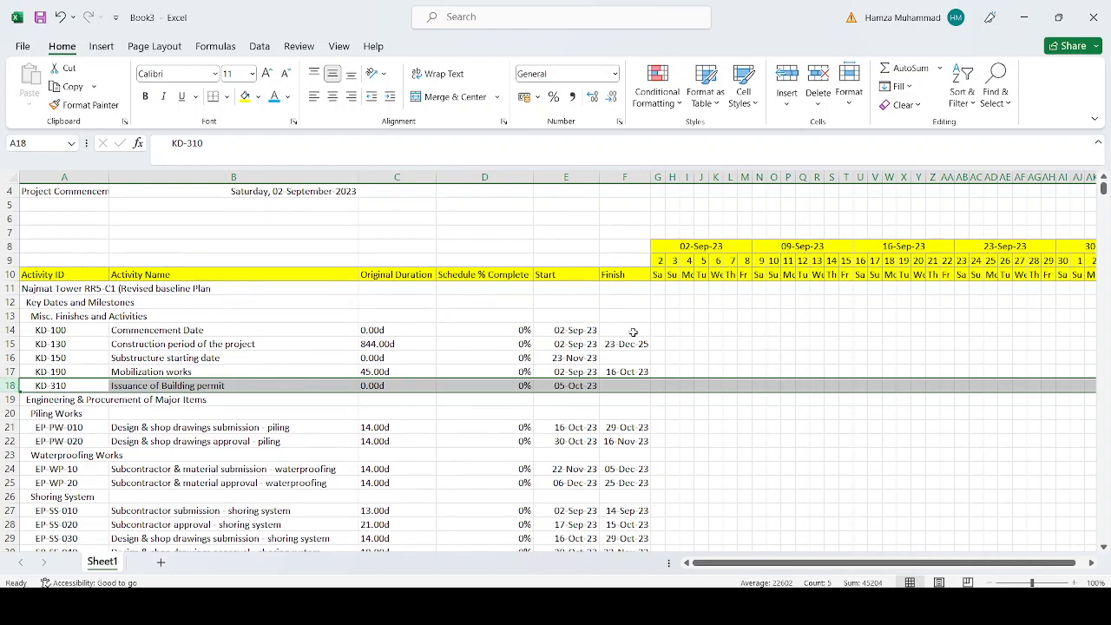
Set the width of the Original Duration and Schedule % Complete columns to 9
{"action": "left_click_drag", "start_coordinate": [416, 179], "coordinate": [473, 178]}
{"action": "right_click", "coordinate": [472, 179]}
{"action": "left_click", "coordinate": [527, 411]}
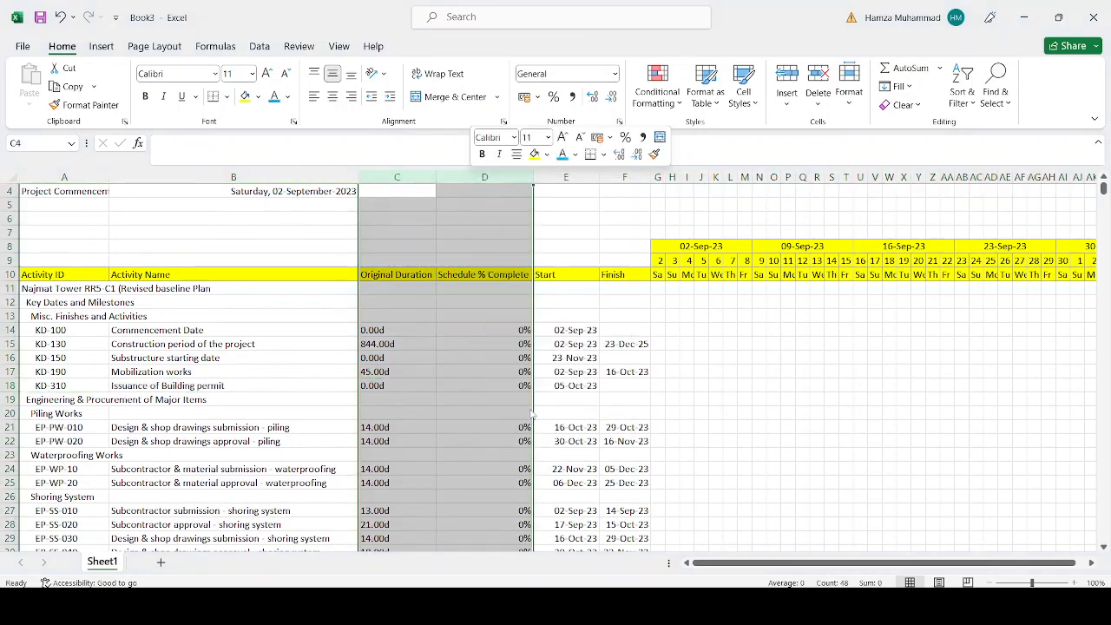
{"action": "type", "text": "8"}
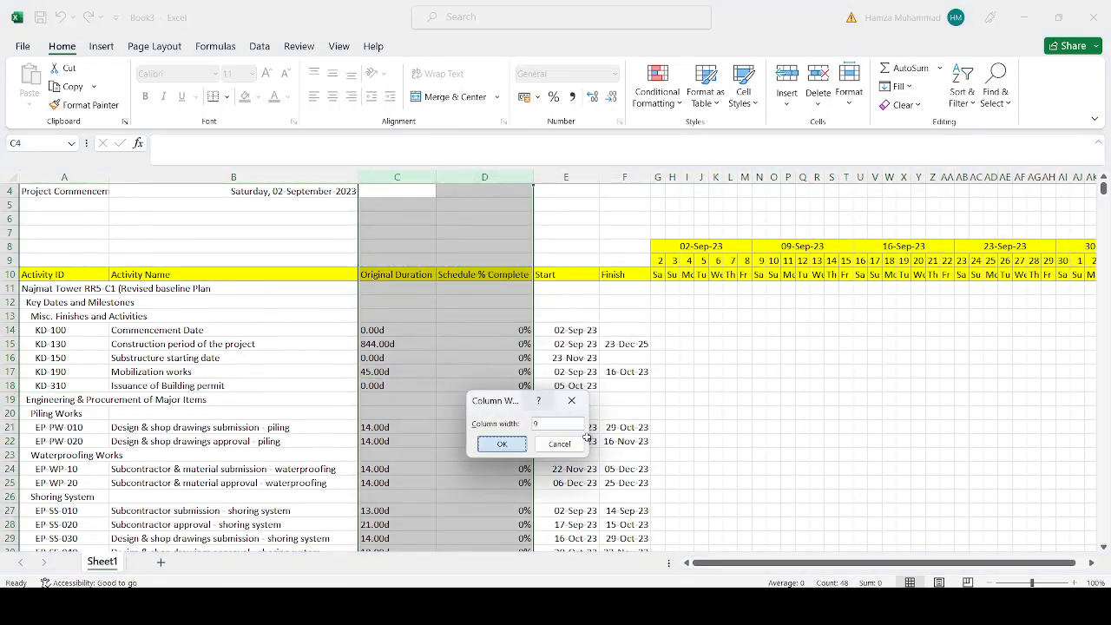
{"action": "left_click", "coordinate": [502, 443]}
Wrap the text in the Original Duration and Schedule % Complete headings, C10:D10
{"action": "left_click_drag", "start_coordinate": [392, 274], "coordinate": [415, 274]}
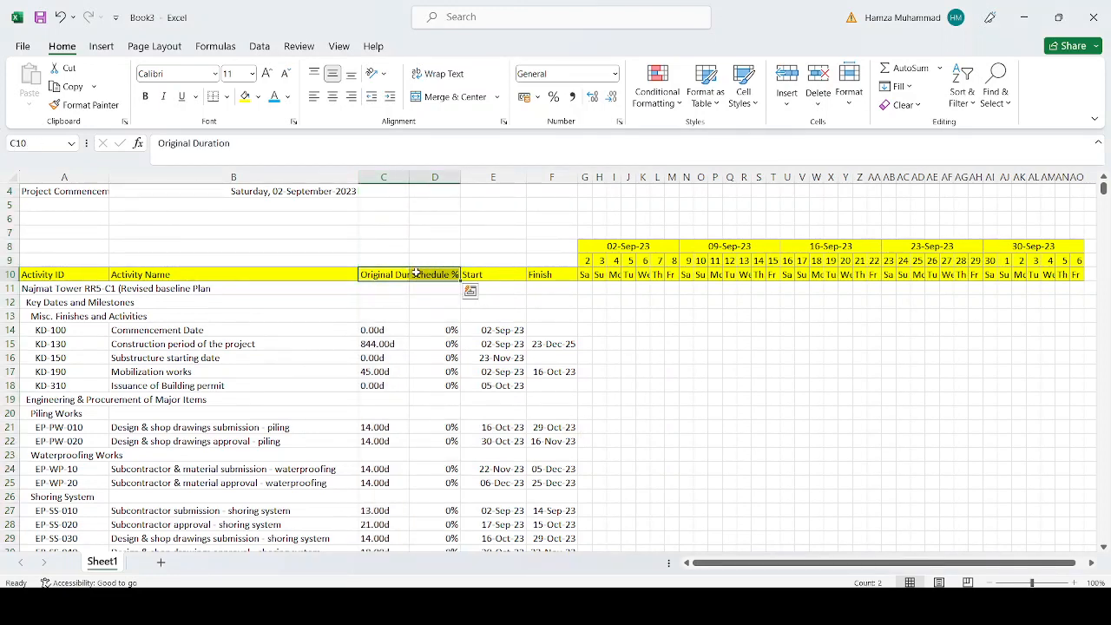
{"action": "key", "text": "ctrl+1"}
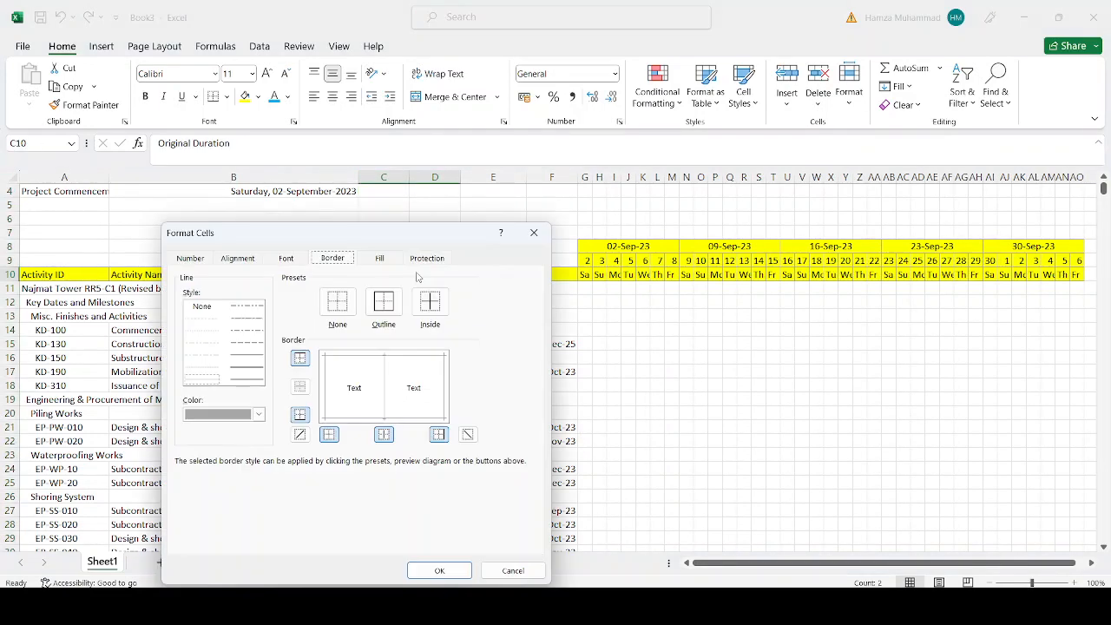
{"action": "left_click", "coordinate": [235, 258]}
{"action": "left_click", "coordinate": [187, 388]}
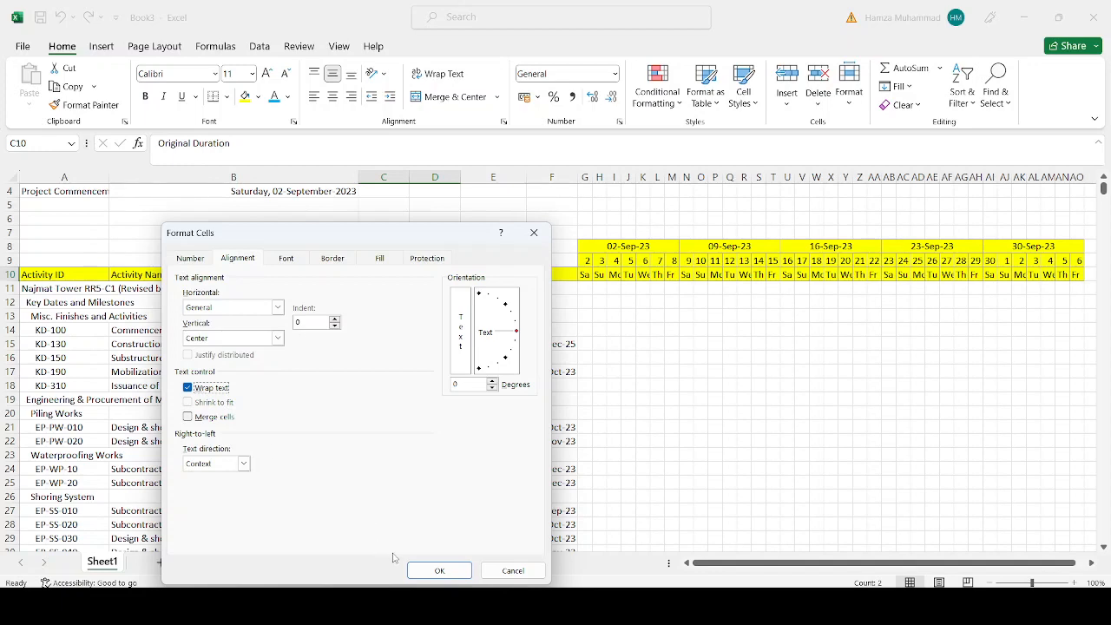
{"action": "left_click", "coordinate": [424, 570]}
{"action": "left_click", "coordinate": [642, 413]}
Reduce the font size of the whole heading row A10:AO10 to 9
{"action": "left_click_drag", "start_coordinate": [48, 292], "coordinate": [989, 280]}
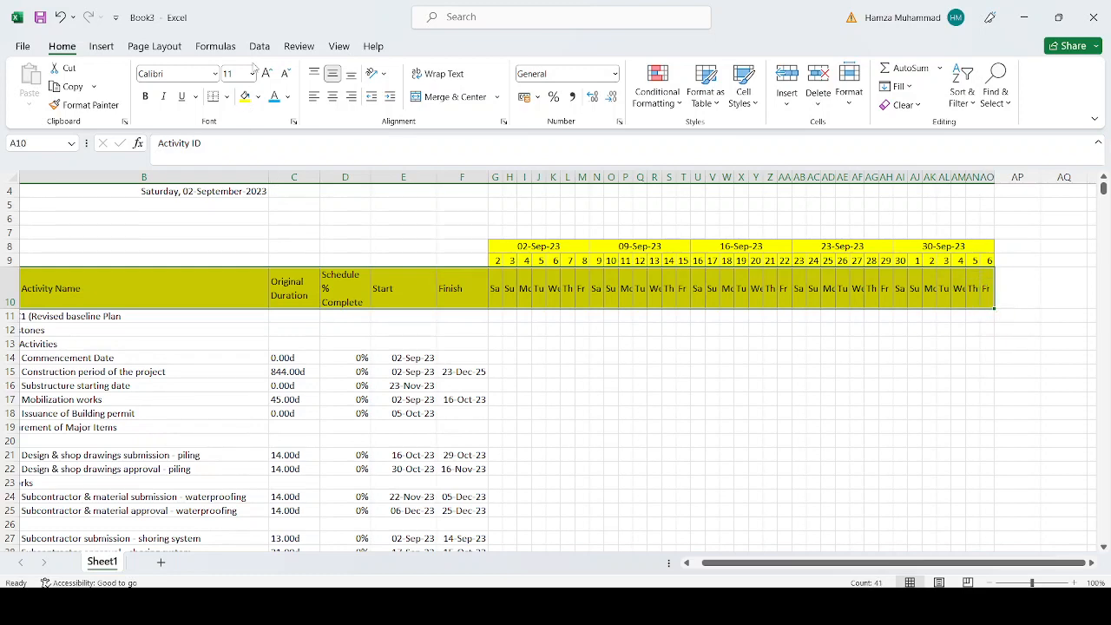
{"action": "left_click", "coordinate": [246, 78]}
{"action": "type", "text": "9"}
{"action": "key", "text": "Return"}
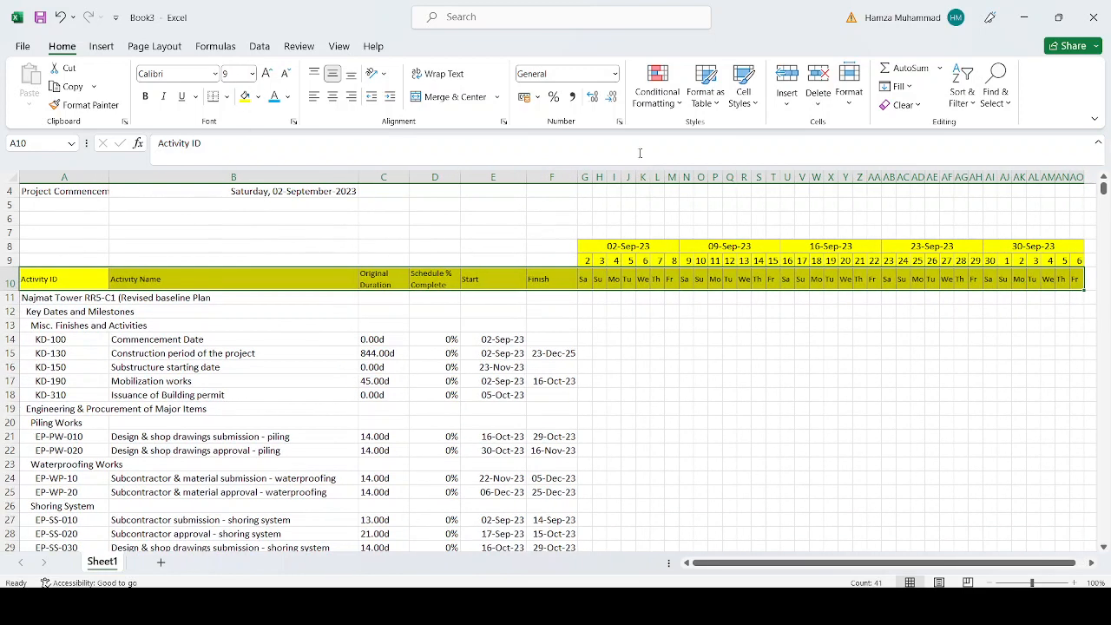
Set the font size of the timeline header rows G8:AO10 to 9
{"action": "left_click_drag", "start_coordinate": [624, 246], "coordinate": [1076, 279]}
{"action": "left_click", "coordinate": [234, 73]}
{"action": "type", "text": "9"}
{"action": "key", "text": "Return"}
Narrow all daily timeline columns G to AO slightly to one equal column width
{"action": "left_click_drag", "start_coordinate": [585, 177], "coordinate": [685, 228]}
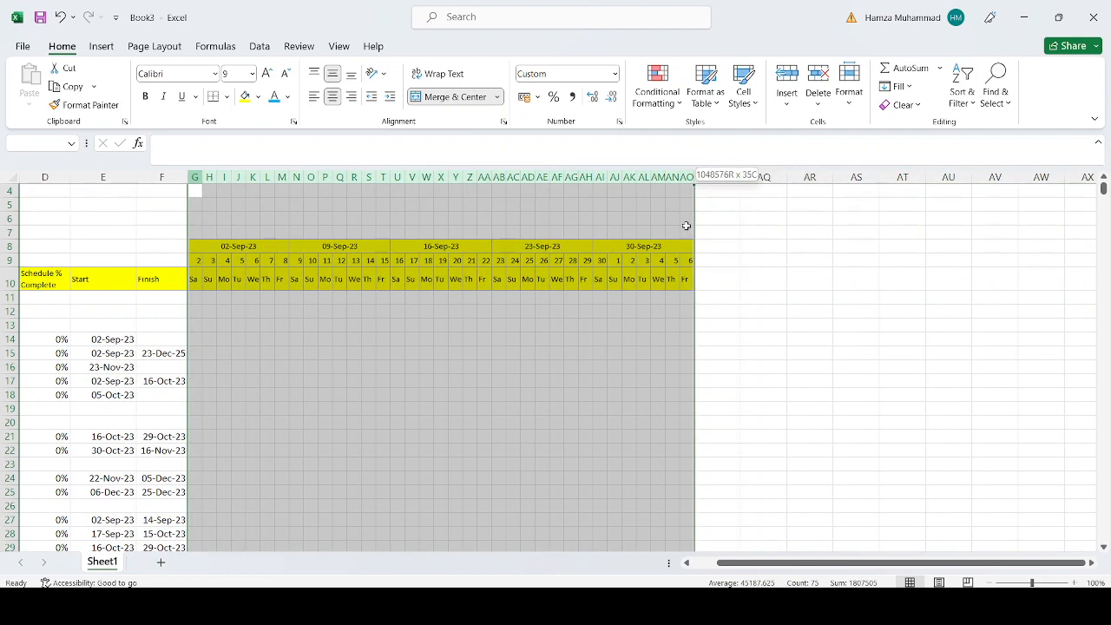
{"action": "right_click", "coordinate": [661, 228]}
{"action": "left_click", "coordinate": [701, 460]}
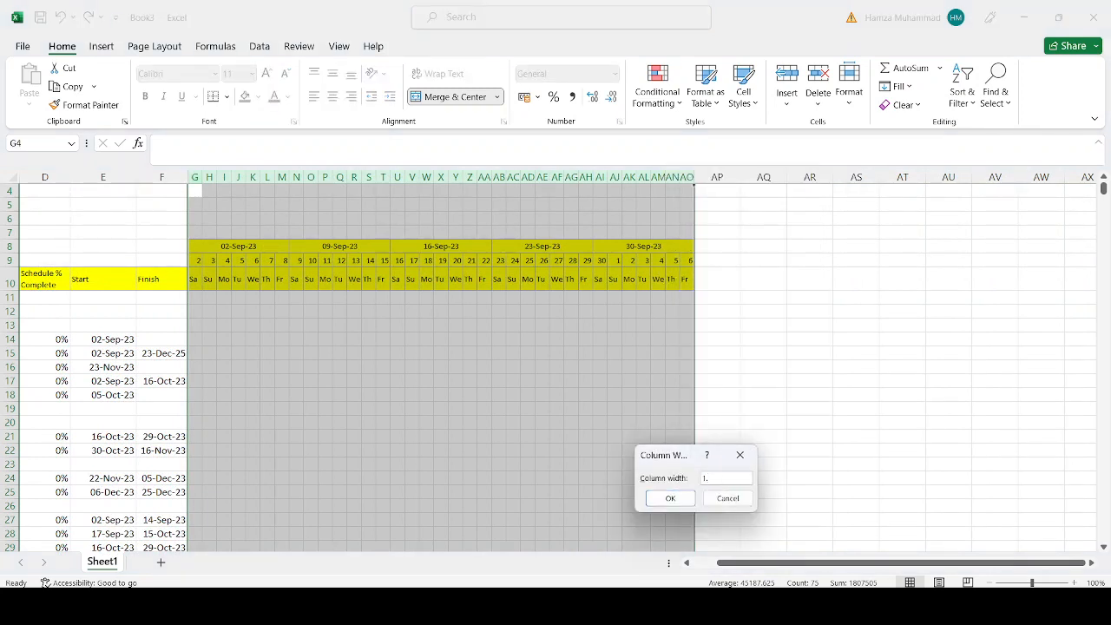
{"action": "key", "text": "Return"}
{"action": "left_click", "coordinate": [753, 473]}
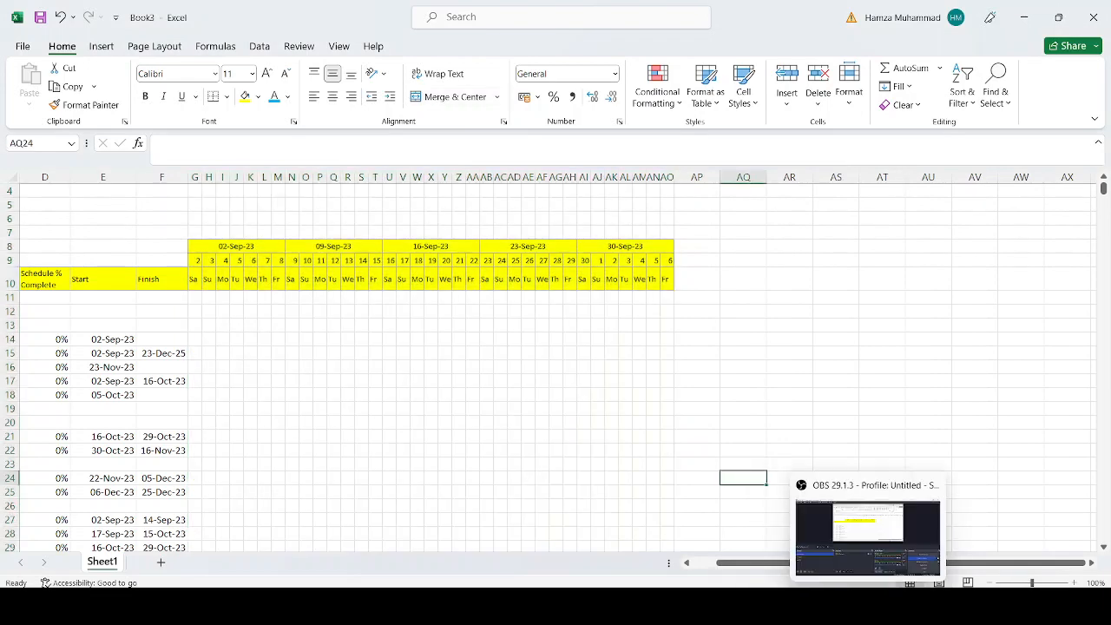
{"action": "left_click_drag", "start_coordinate": [913, 563], "coordinate": [817, 575]}
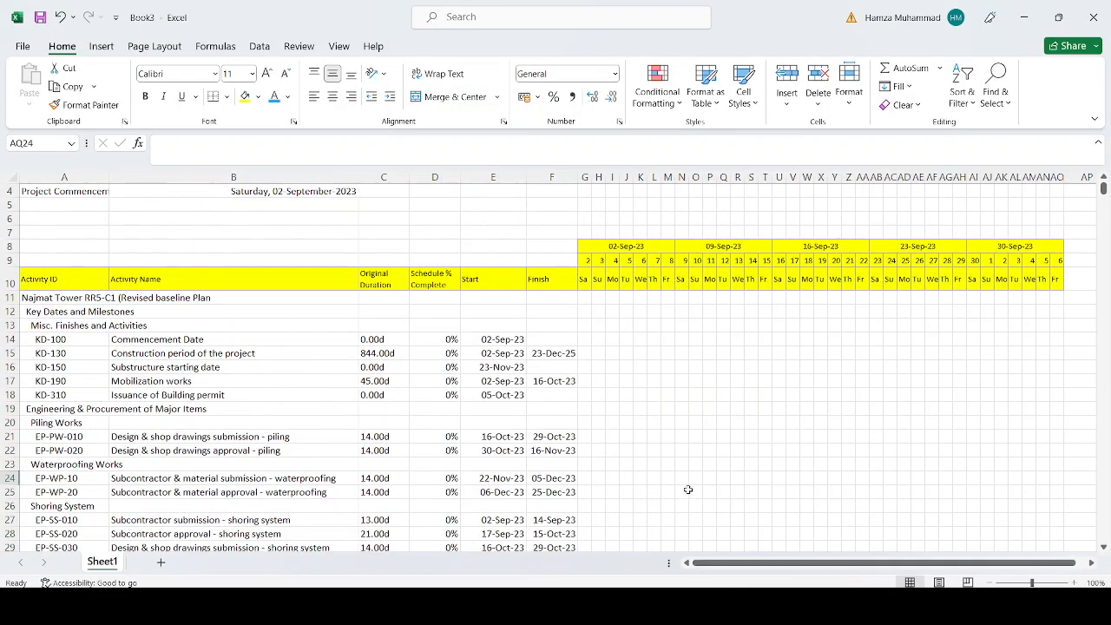
{"action": "scroll", "coordinate": [688, 489], "scroll_direction": "down", "scroll_amount": 3}
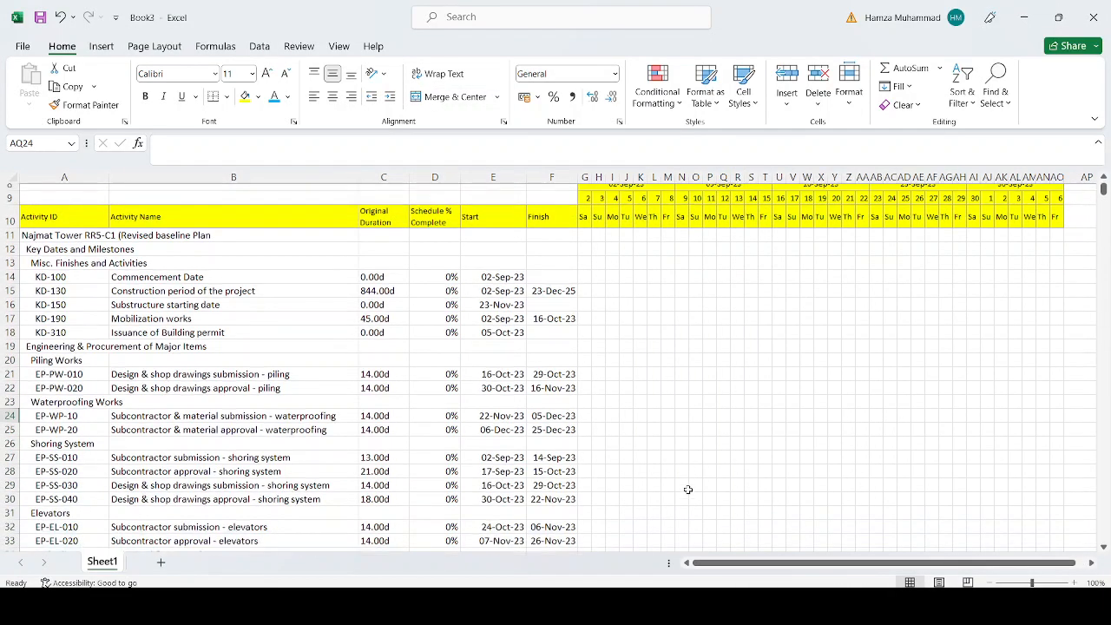
{"action": "scroll", "coordinate": [687, 489], "scroll_direction": "up", "scroll_amount": 3}
{"action": "scroll", "coordinate": [687, 489], "scroll_direction": "up", "scroll_amount": 1}
{"action": "scroll", "coordinate": [687, 490], "scroll_direction": "down", "scroll_amount": 1}
{"action": "left_click_drag", "start_coordinate": [586, 299], "coordinate": [1060, 539]}
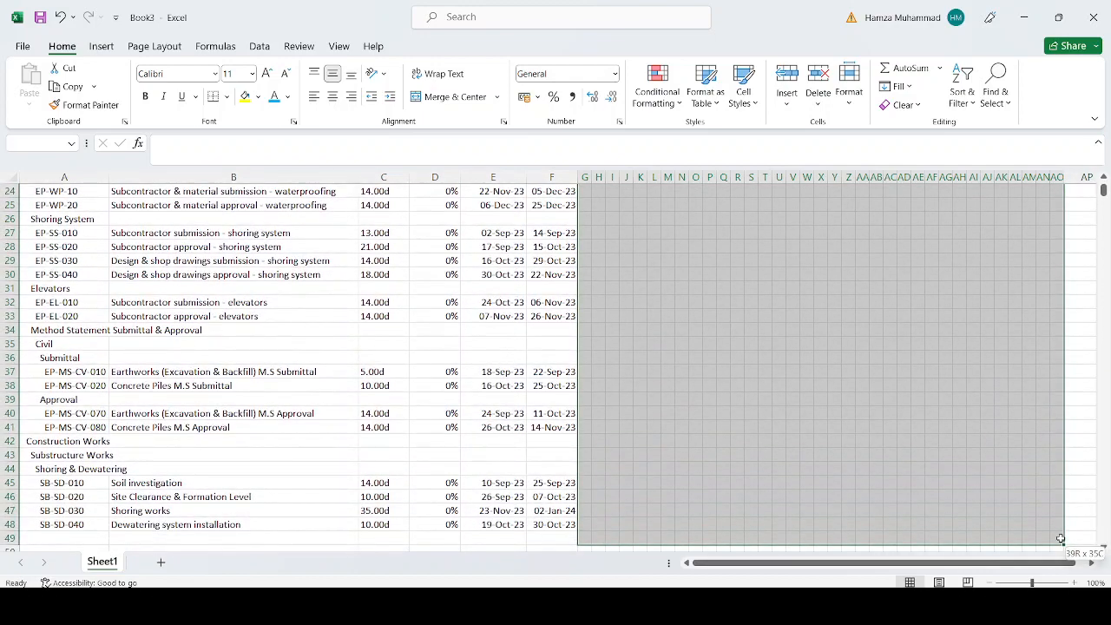
{"action": "scroll", "coordinate": [375, 403], "scroll_direction": "up", "scroll_amount": 4}
{"action": "left_click", "coordinate": [375, 402]}
{"action": "scroll", "coordinate": [374, 406], "scroll_direction": "up", "scroll_amount": 3}
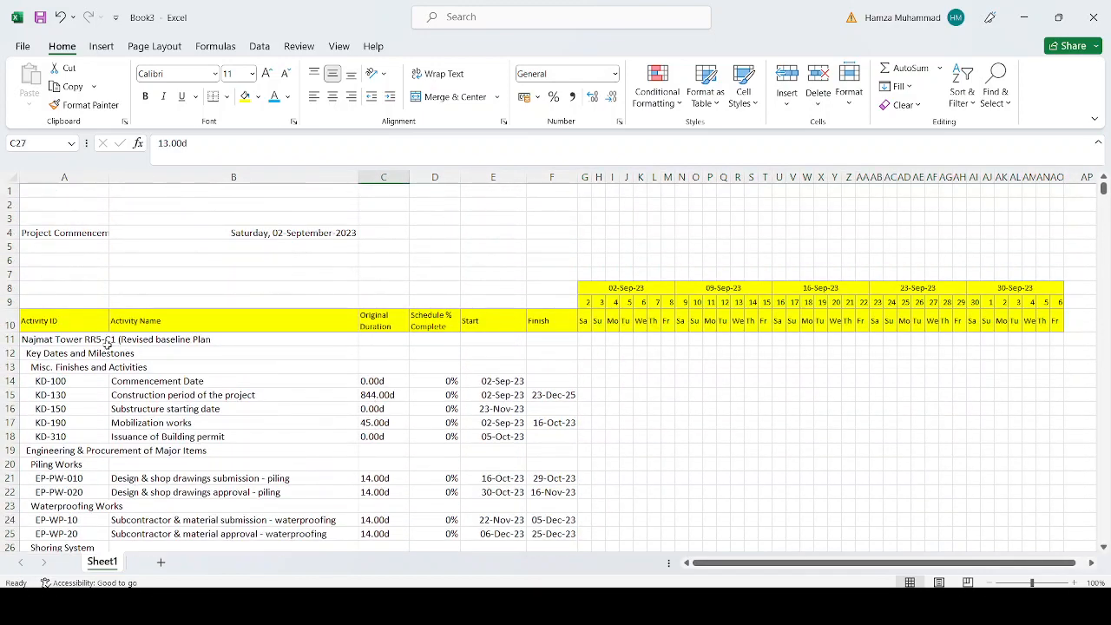
Apply a solid grey outline and fine dotted grey inside borders to the activity table A10:F49
{"action": "left_click_drag", "start_coordinate": [59, 321], "coordinate": [567, 538]}
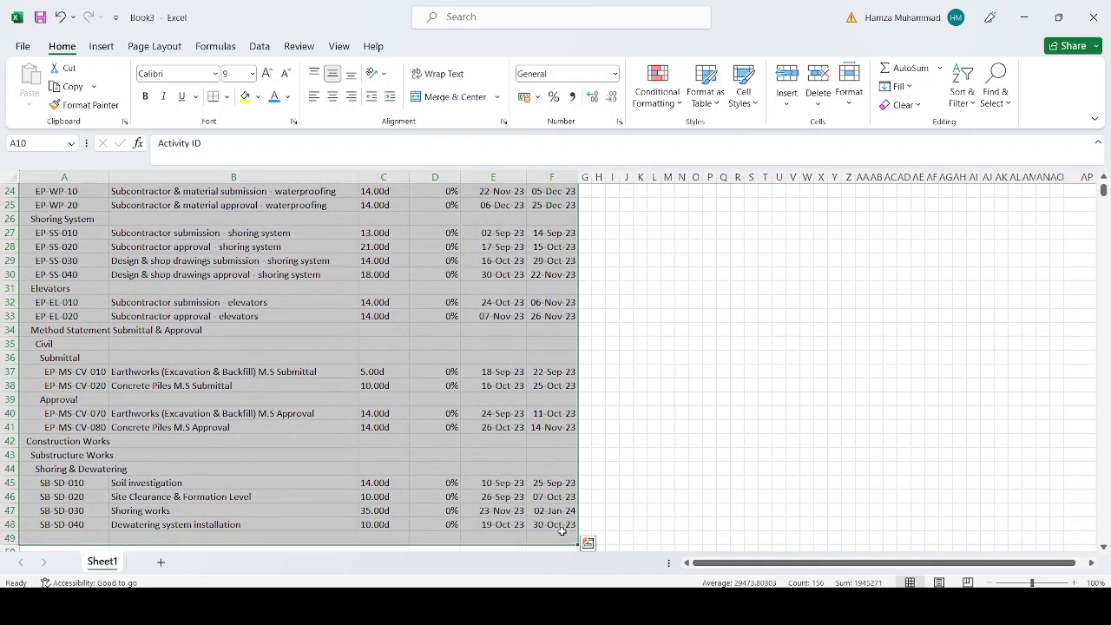
{"action": "scroll", "coordinate": [561, 531], "scroll_direction": "down", "scroll_amount": 4}
{"action": "scroll", "coordinate": [547, 530], "scroll_direction": "up", "scroll_amount": 12}
{"action": "key", "text": "ctrl+1"}
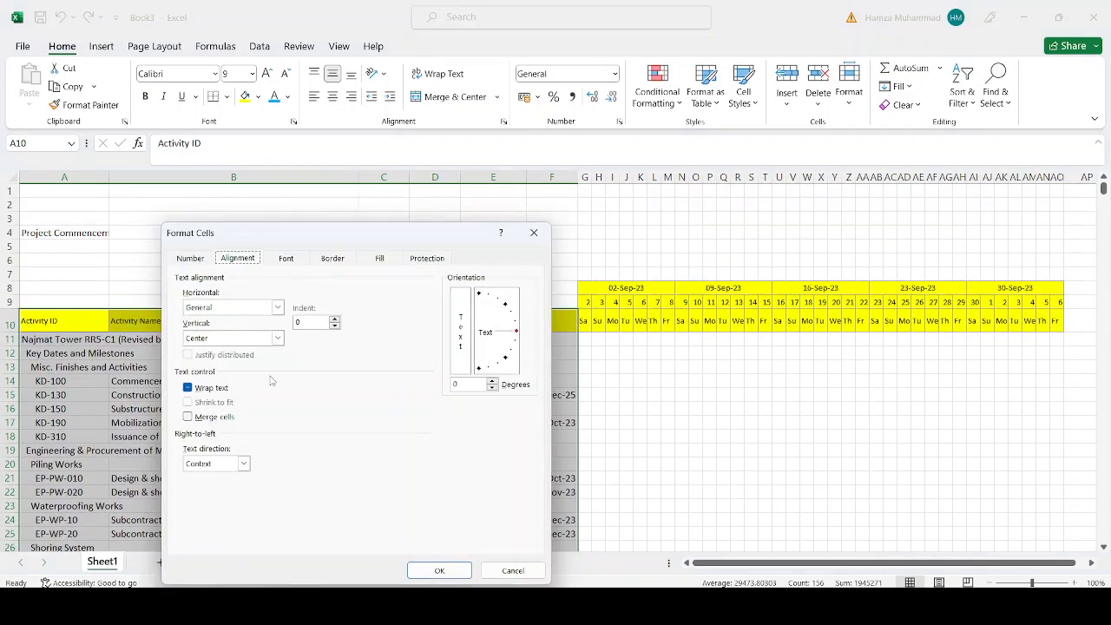
{"action": "left_click", "coordinate": [330, 259]}
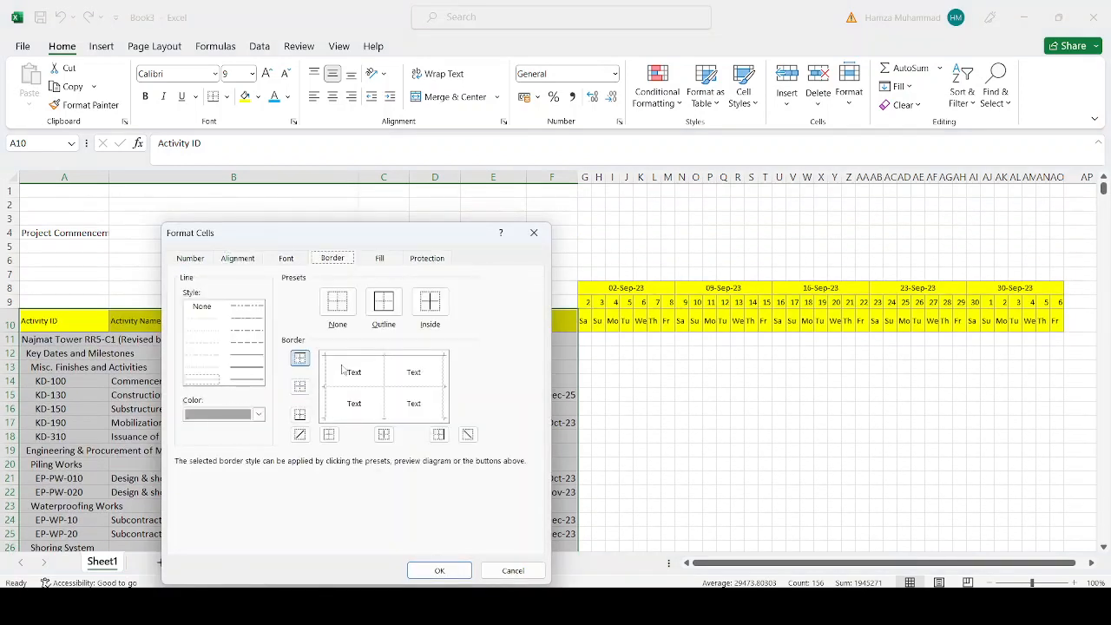
{"action": "left_click", "coordinate": [382, 304]}
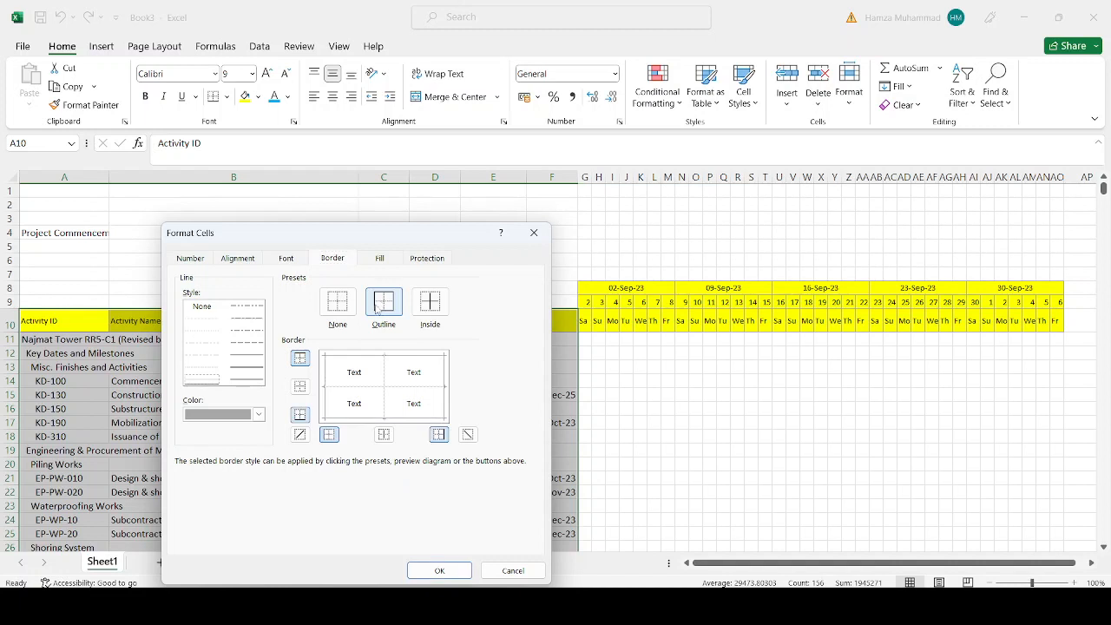
{"action": "left_click", "coordinate": [214, 321]}
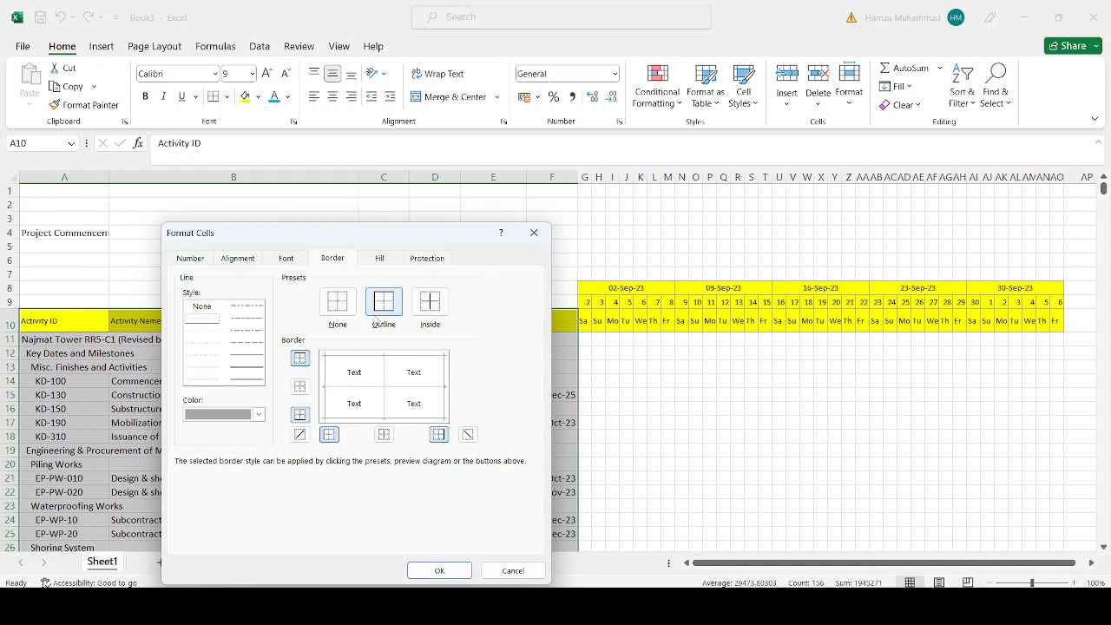
{"action": "left_click", "coordinate": [431, 304]}
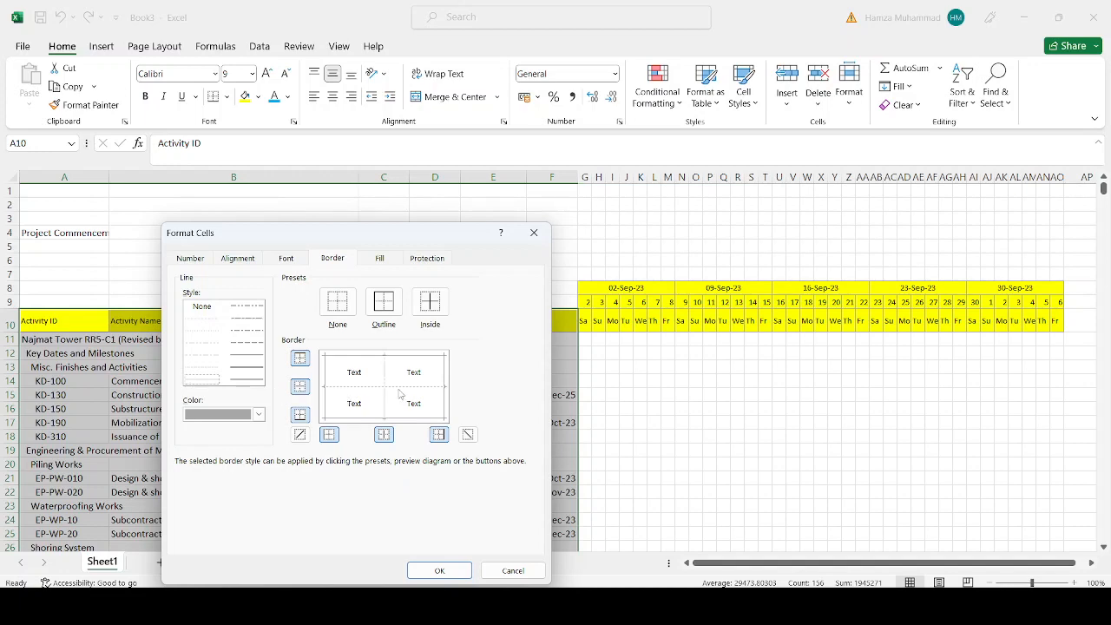
{"action": "left_click", "coordinate": [439, 570]}
{"action": "left_click", "coordinate": [764, 491]}
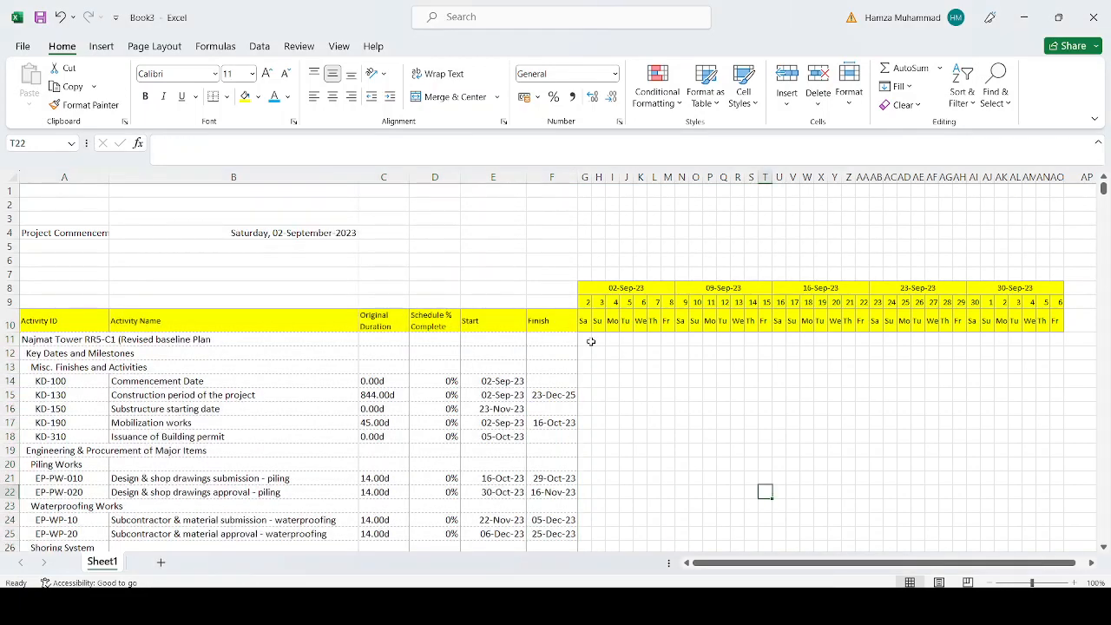
Apply a solid grey outline and fine dotted horizontal inside borders to the timeline grid G11:AO49
{"action": "left_click_drag", "start_coordinate": [584, 340], "coordinate": [1007, 252]}
{"action": "scroll", "coordinate": [1027, 443], "scroll_direction": "up", "scroll_amount": 15}
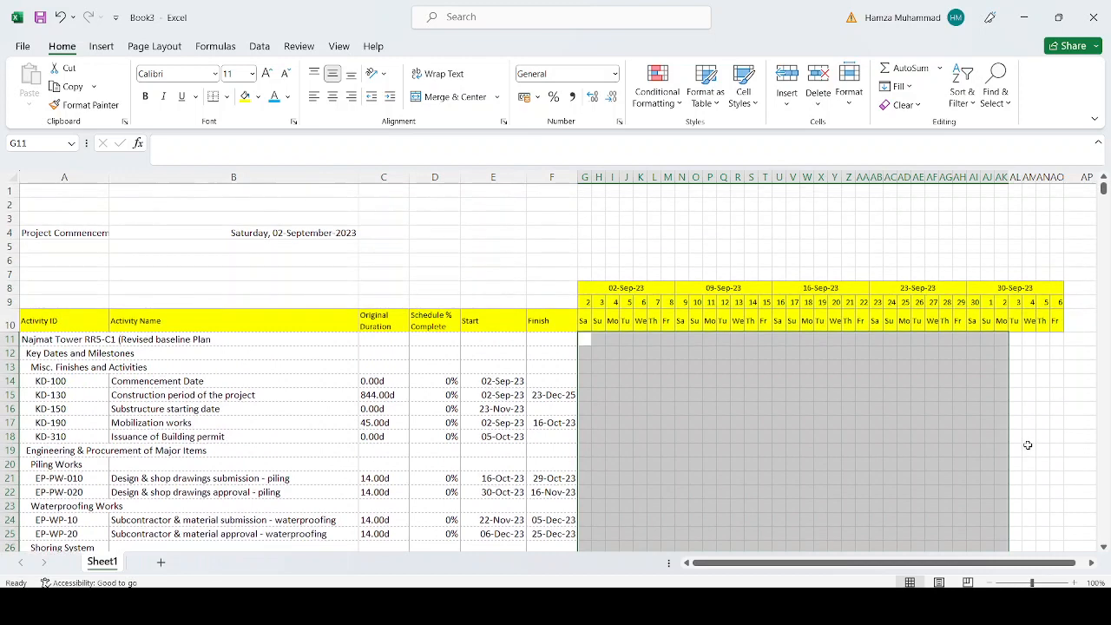
{"action": "key", "text": "shift+Right"}
{"action": "key", "text": "shift+Right"}
{"action": "key", "text": "shift+Right"}
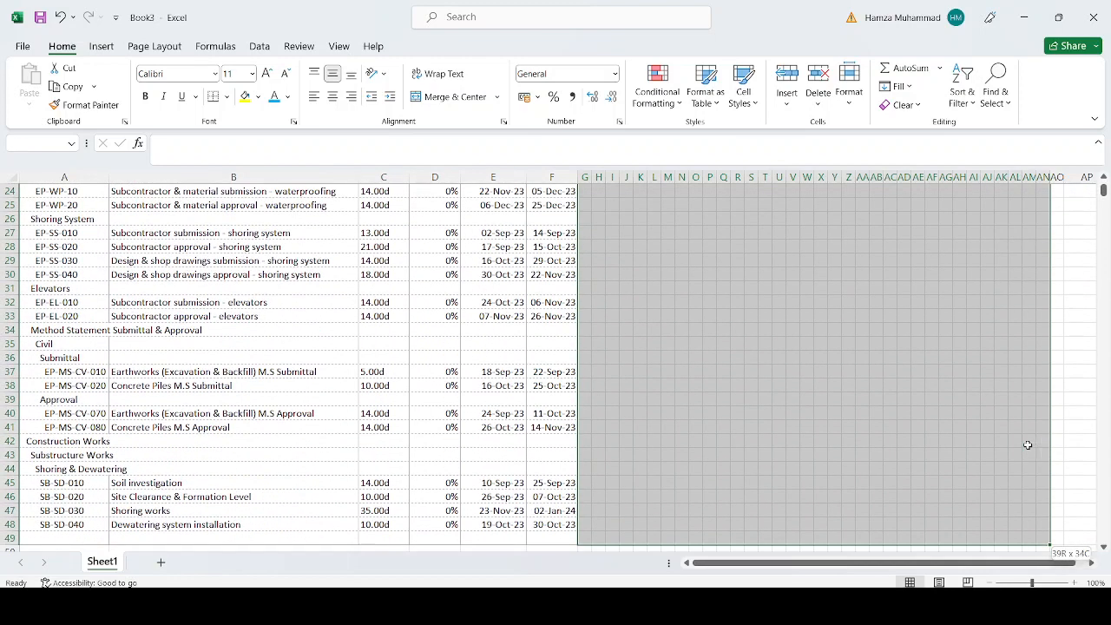
{"action": "key", "text": "shift+Right"}
{"action": "scroll", "coordinate": [1028, 444], "scroll_direction": "up", "scroll_amount": 8}
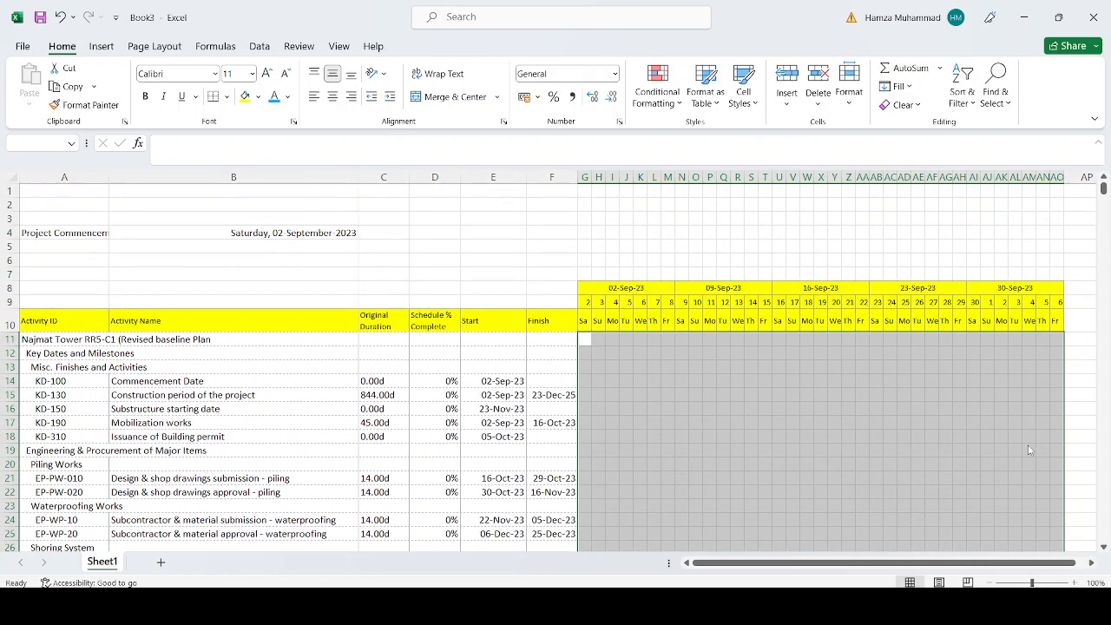
{"action": "key", "text": "ctrl+1"}
{"action": "left_click", "coordinate": [204, 386]}
{"action": "left_click", "coordinate": [340, 421]}
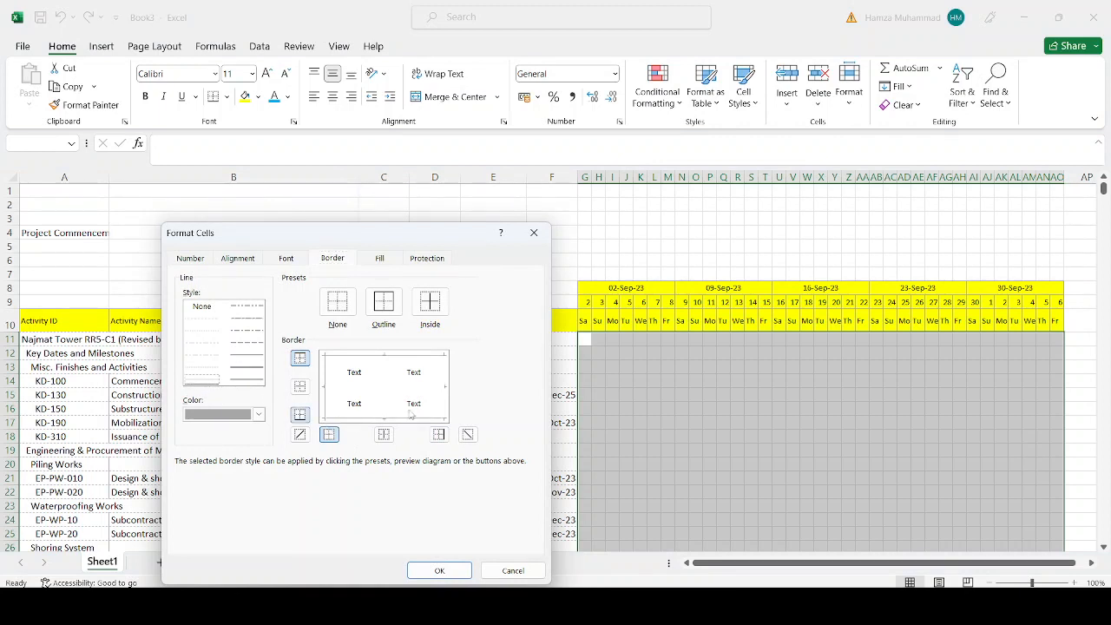
{"action": "left_click", "coordinate": [449, 406]}
{"action": "left_click", "coordinate": [215, 323]}
{"action": "left_click", "coordinate": [439, 570]}
{"action": "left_click", "coordinate": [724, 450]}
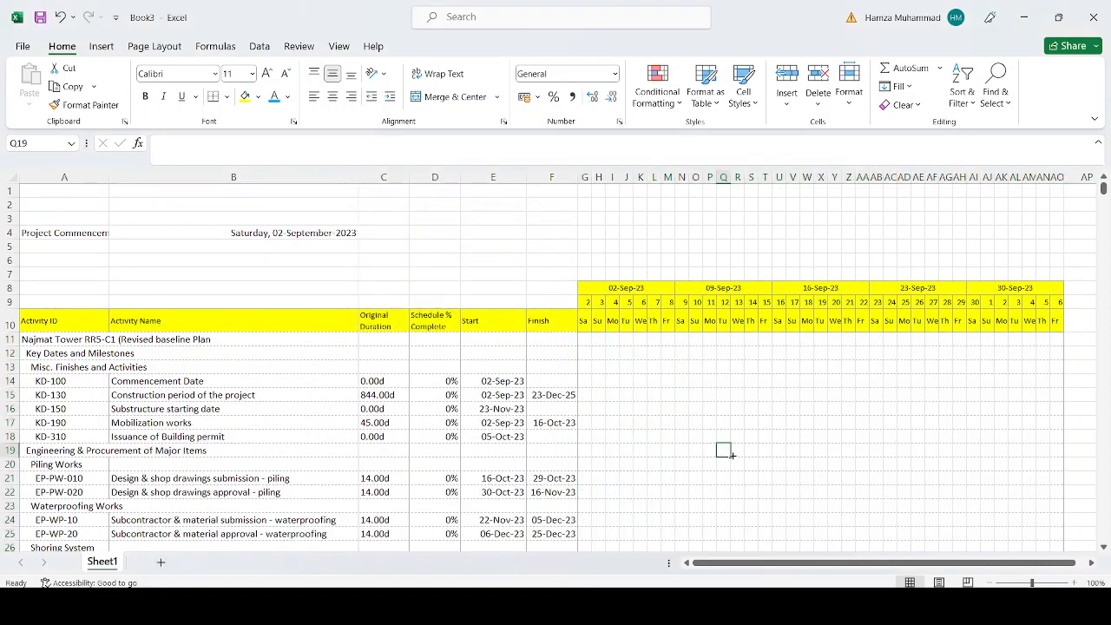
Turn off the worksheet gridlines so only the applied table borders show
{"action": "left_click", "coordinate": [346, 48]}
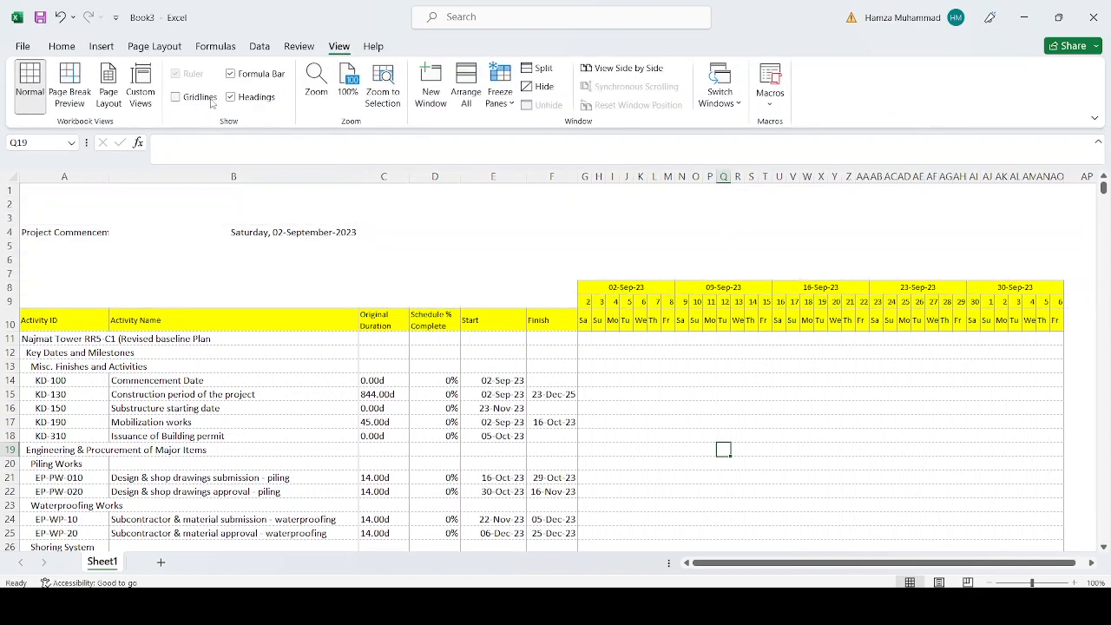
{"action": "left_click", "coordinate": [653, 491]}
{"action": "scroll", "coordinate": [654, 491], "scroll_direction": "down", "scroll_amount": 8}
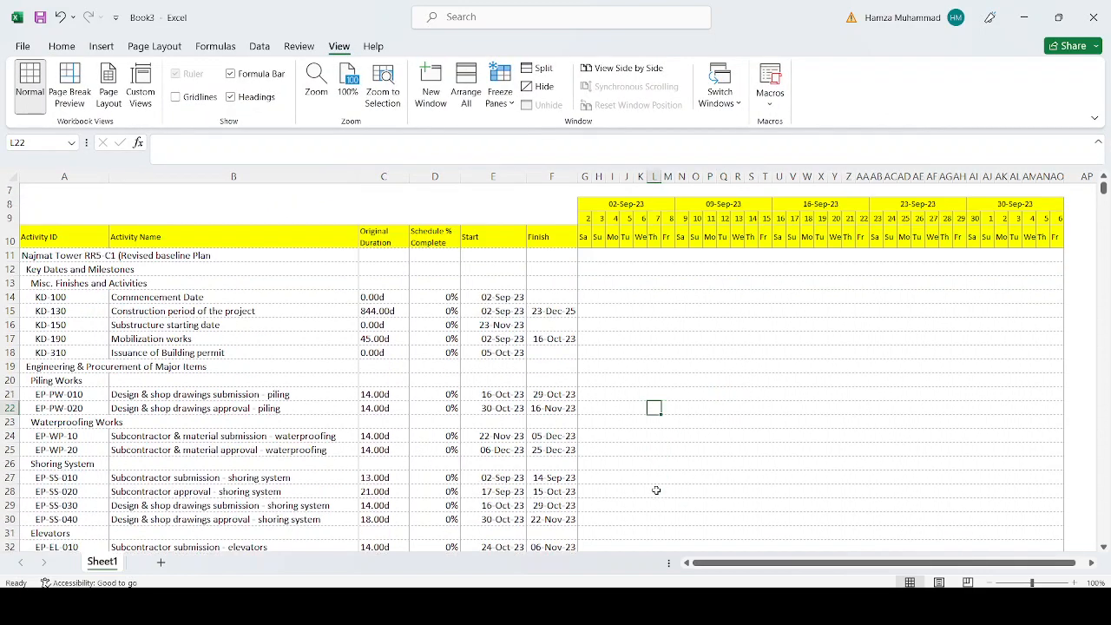
{"action": "scroll", "coordinate": [655, 490], "scroll_direction": "up", "scroll_amount": 8}
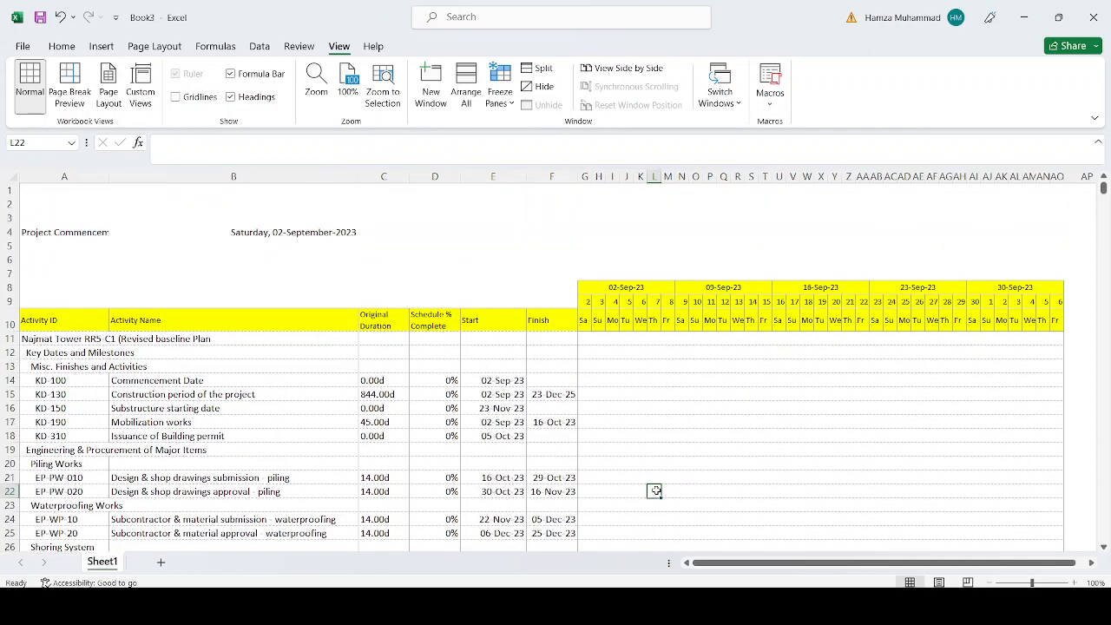
Select the timeline grid G11:AO49 and start an IF formula comparing the timeline date G9 with the start date E11
{"action": "left_click_drag", "start_coordinate": [585, 339], "coordinate": [1061, 463]}
{"action": "scroll", "coordinate": [975, 490], "scroll_direction": "up", "scroll_amount": 10}
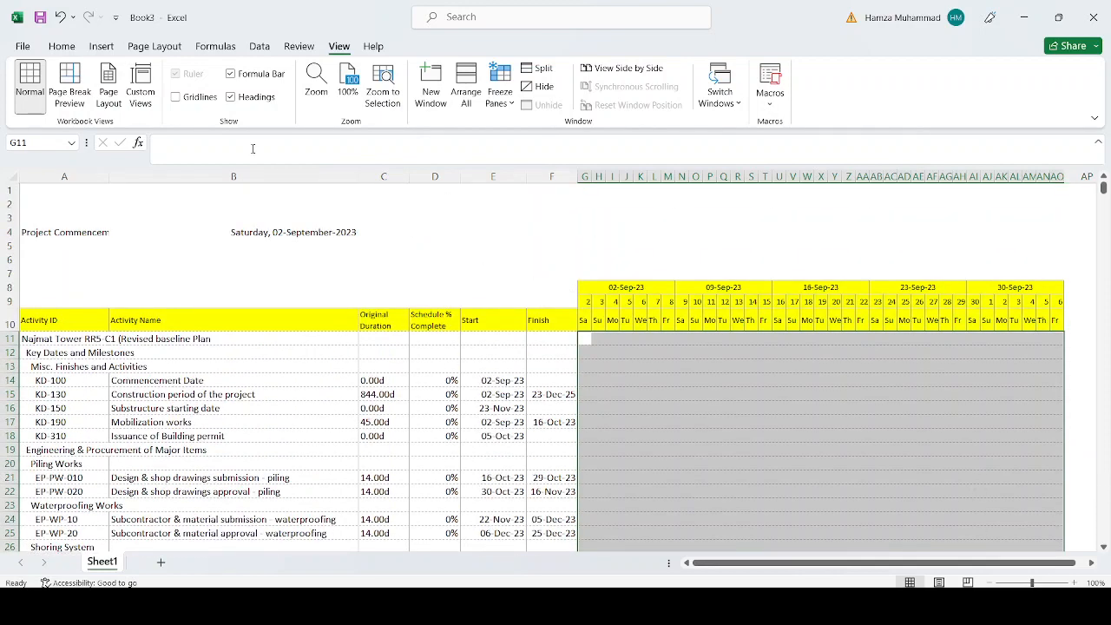
{"action": "type", "text": "=IF("}
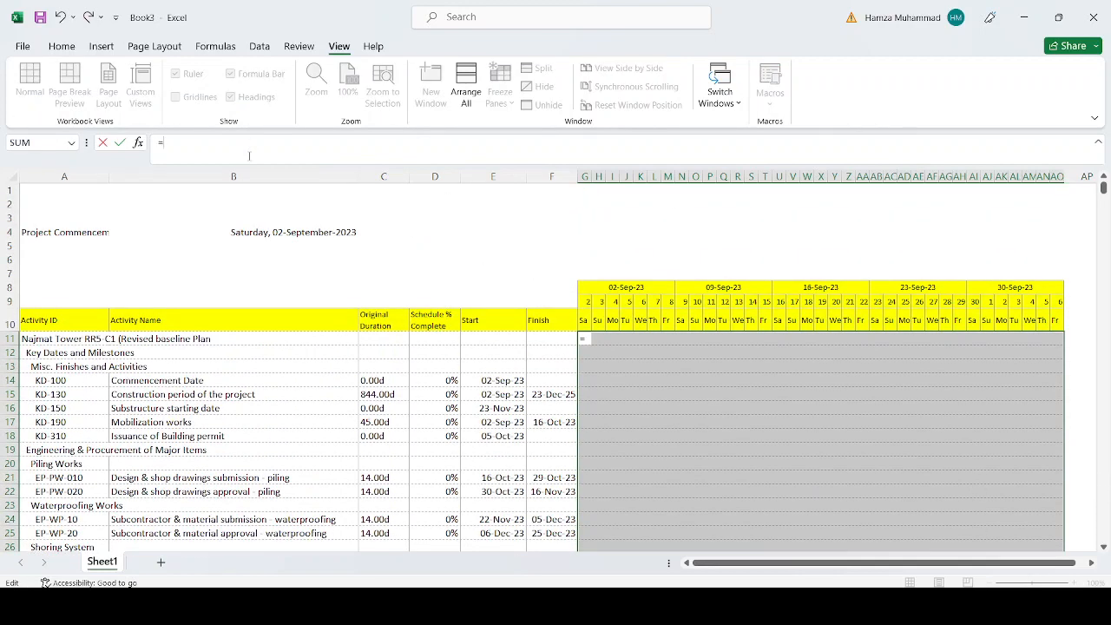
{"action": "left_click", "coordinate": [585, 305]}
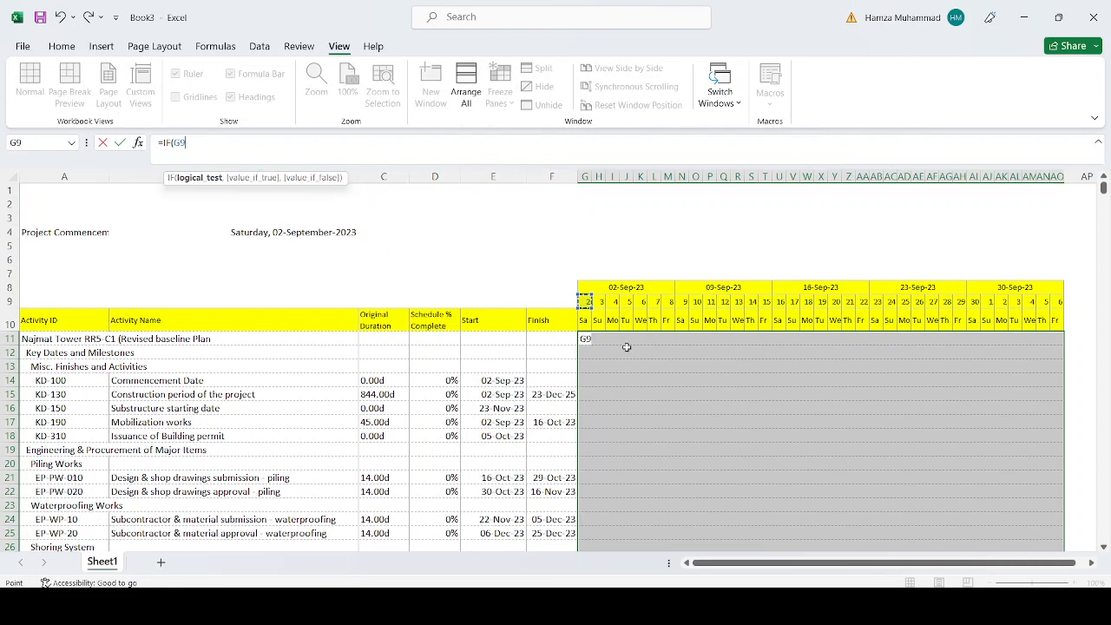
{"action": "type", "text": "="}
{"action": "left_click", "coordinate": [507, 336]}
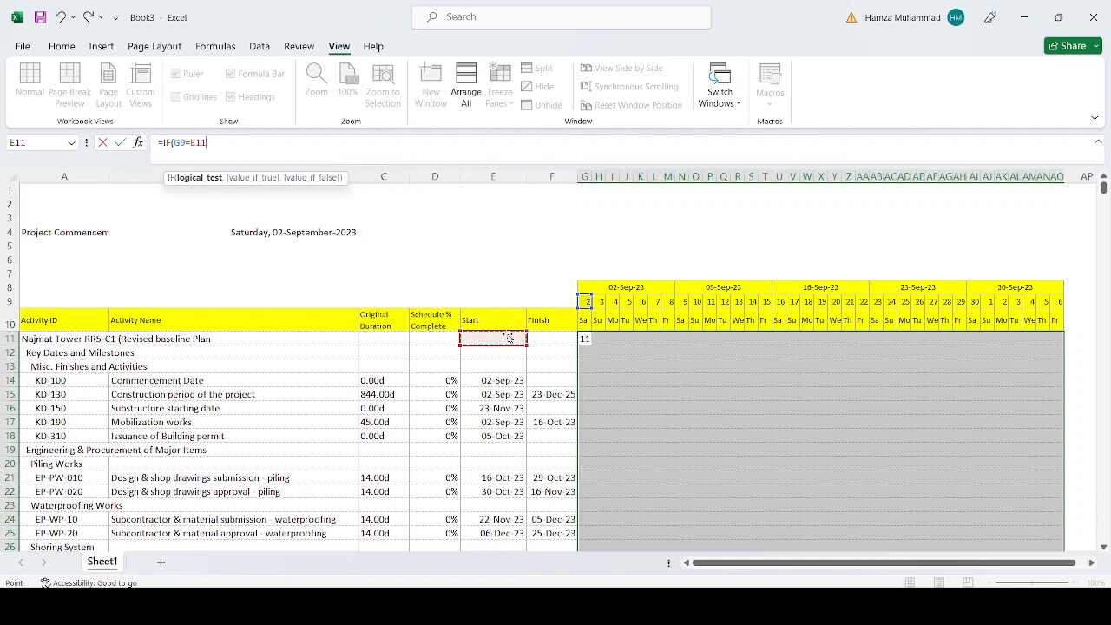
Make the formula's timeline date reference row-absolute (G$9) and its start date reference column-absolute ($E11)
{"action": "left_click", "coordinate": [185, 146]}
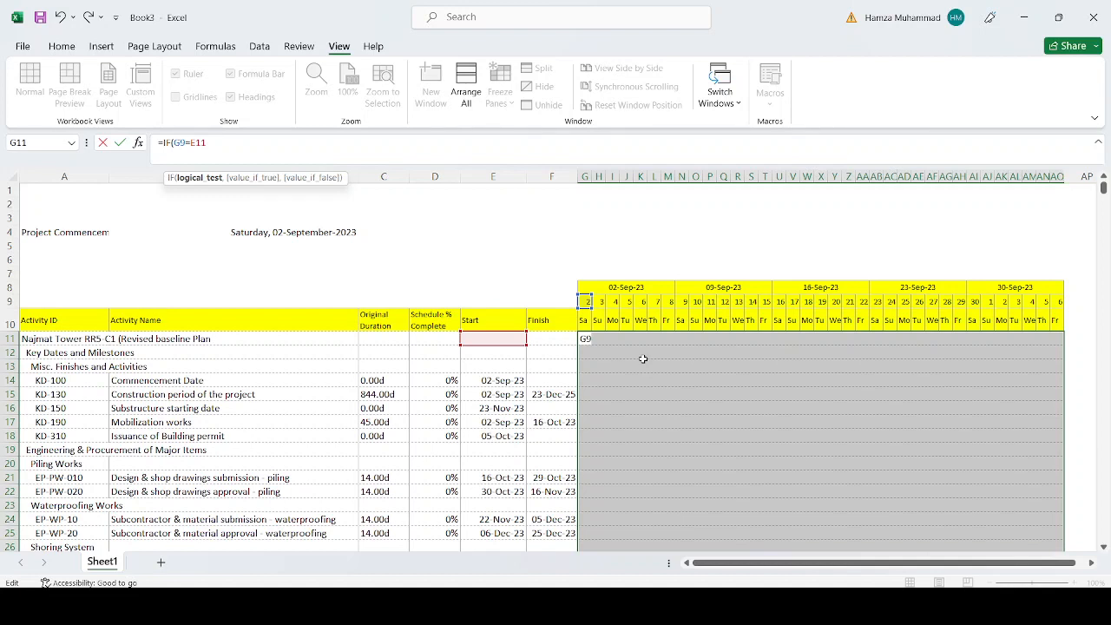
{"action": "key", "text": "F4"}
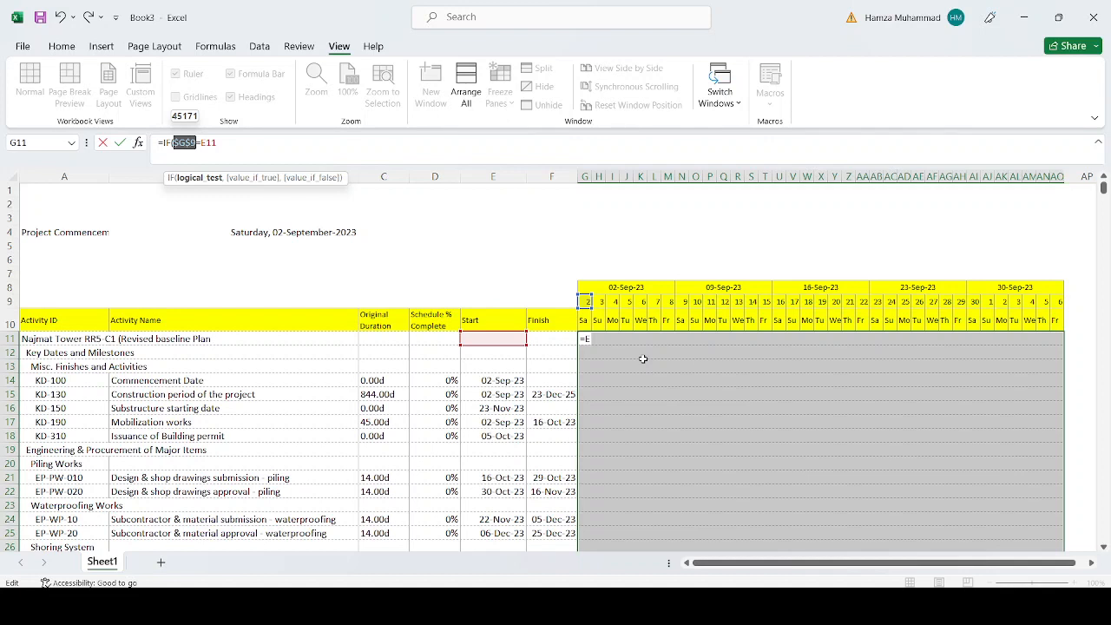
{"action": "key", "text": "F4"}
{"action": "key", "text": "End"}
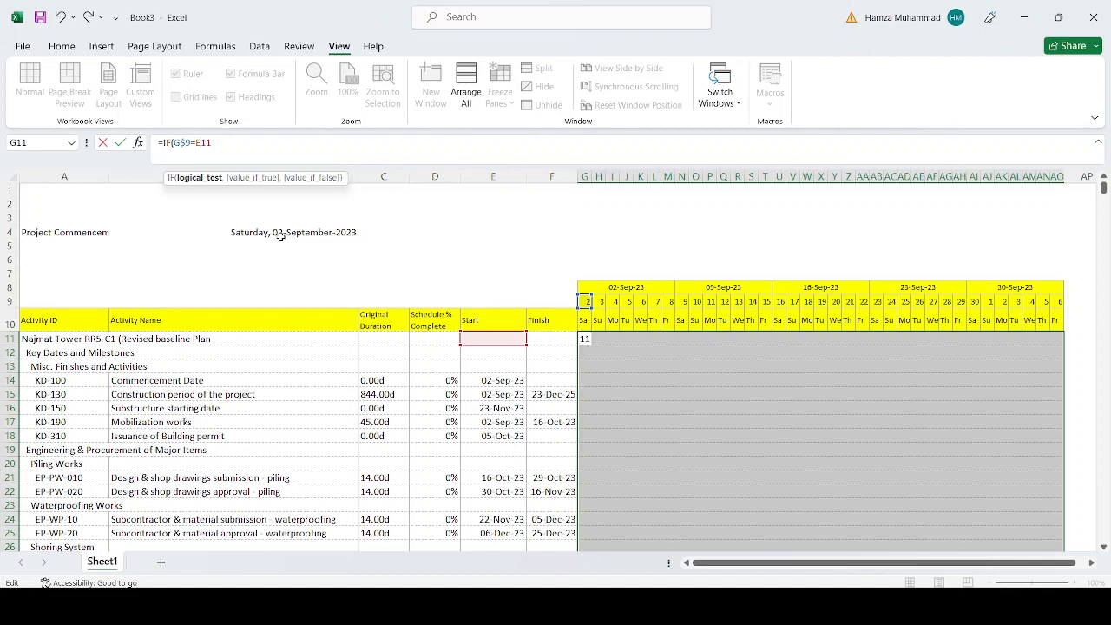
{"action": "key", "text": "F4"}
{"action": "key", "text": "F4"}
{"action": "key", "text": "F4"}
{"action": "left_click", "coordinate": [266, 153]}
Wrap the IF test in AND and add the condition $F11="" for a blank finish date
{"action": "type", "text": ","}
{"action": "type", "text": "AND("}
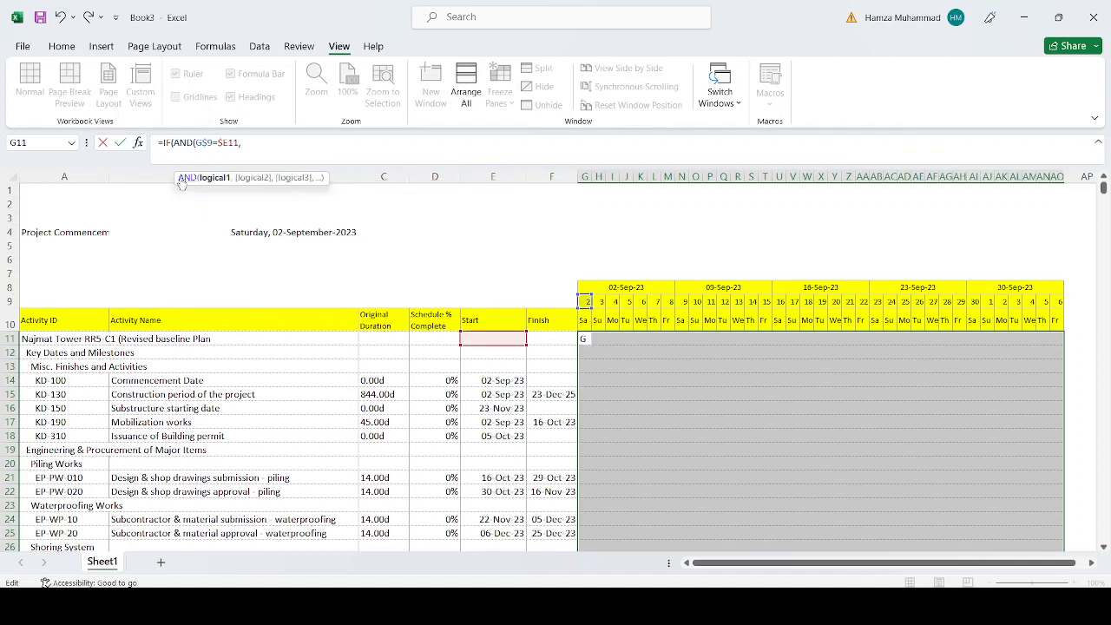
{"action": "key", "text": "End"}
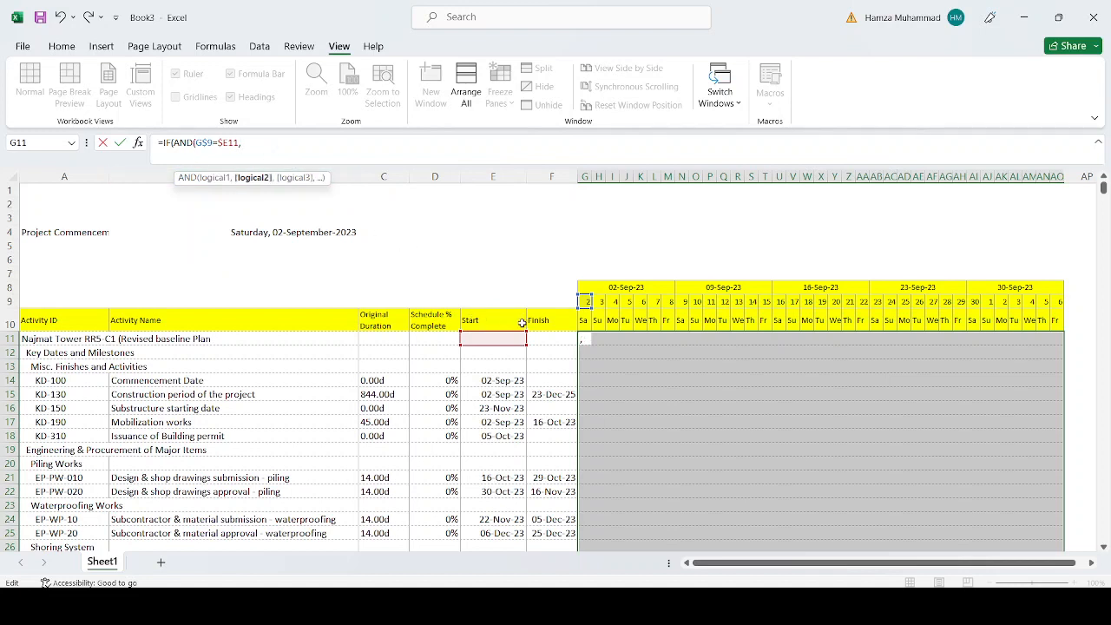
{"action": "left_click", "coordinate": [545, 336]}
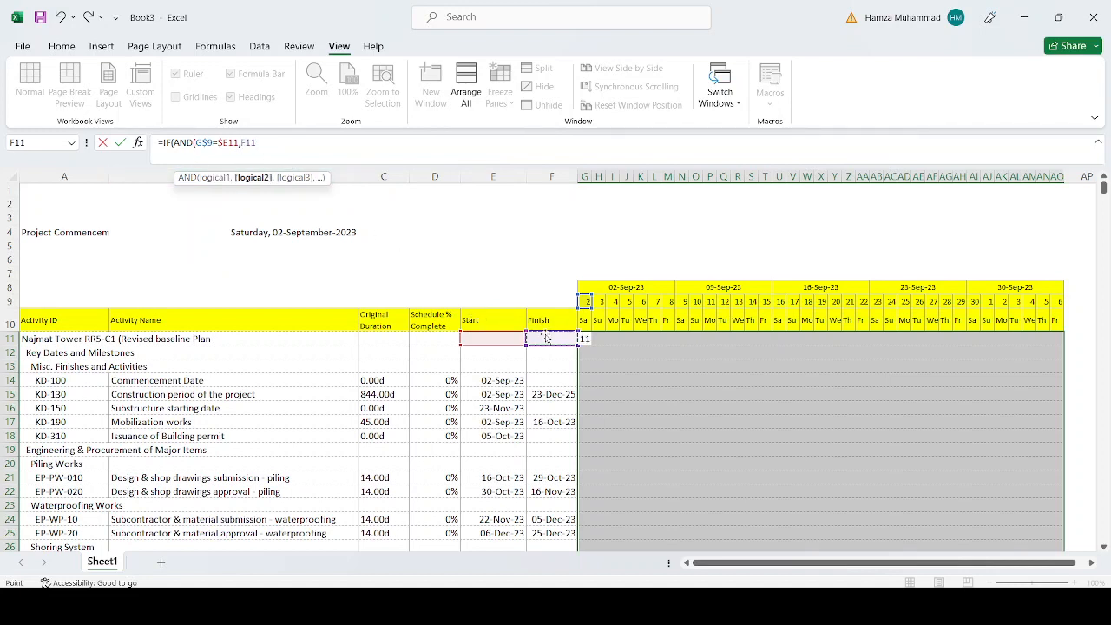
{"action": "key", "text": "F4"}
{"action": "key", "text": "F4"}
{"action": "key", "text": "F4"}
{"action": "type", "text": "="}
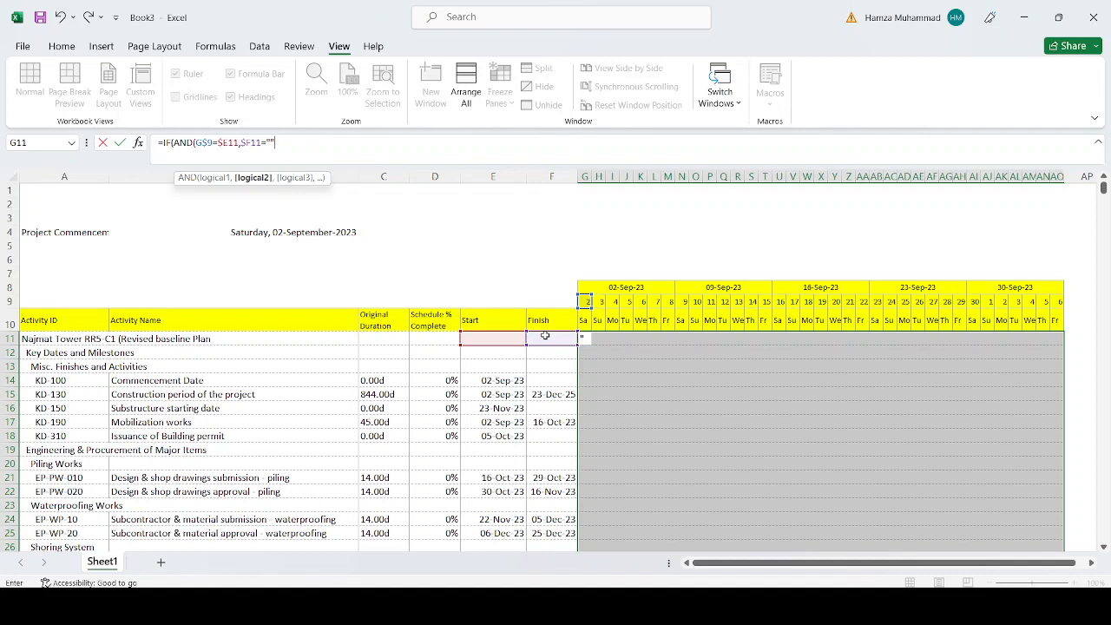
{"action": "type", "text": "\"\"),"}
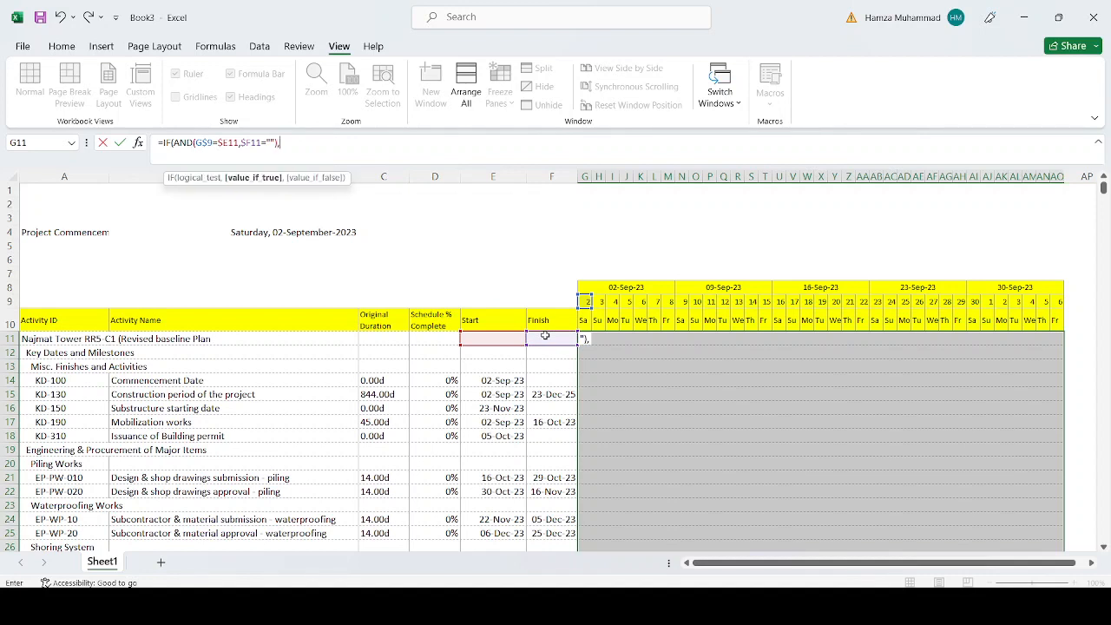
Complete the formula to return "u" when true and "" when false, and enter it in all selected timeline cells
{"action": "type", "text": "\"u\","}
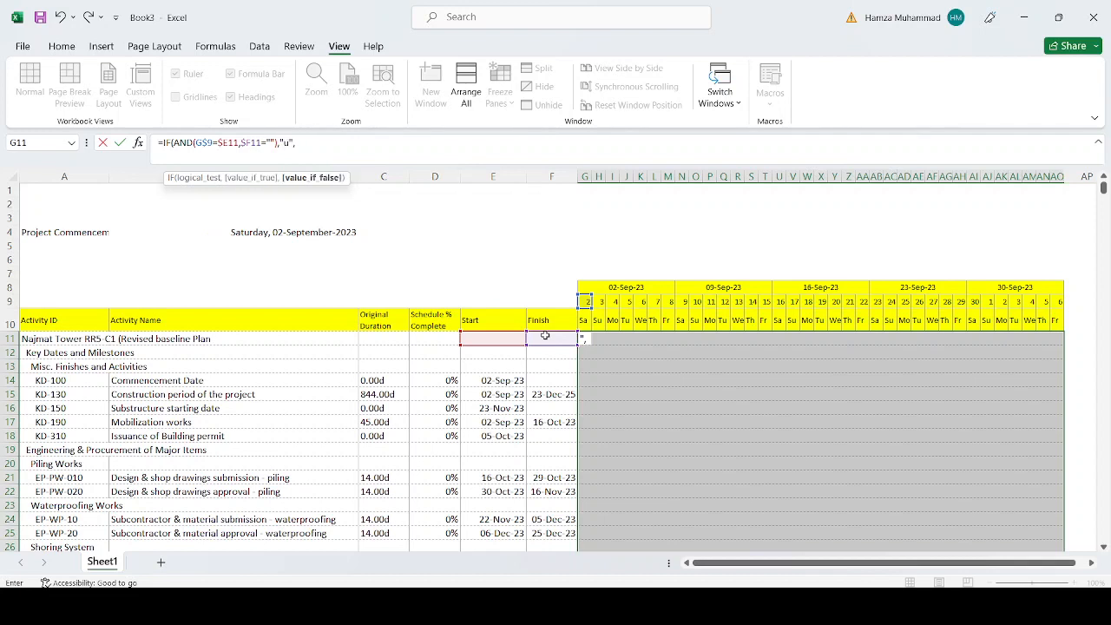
{"action": "type", "text": "\"\")"}
{"action": "key", "text": "ctrl+Return"}
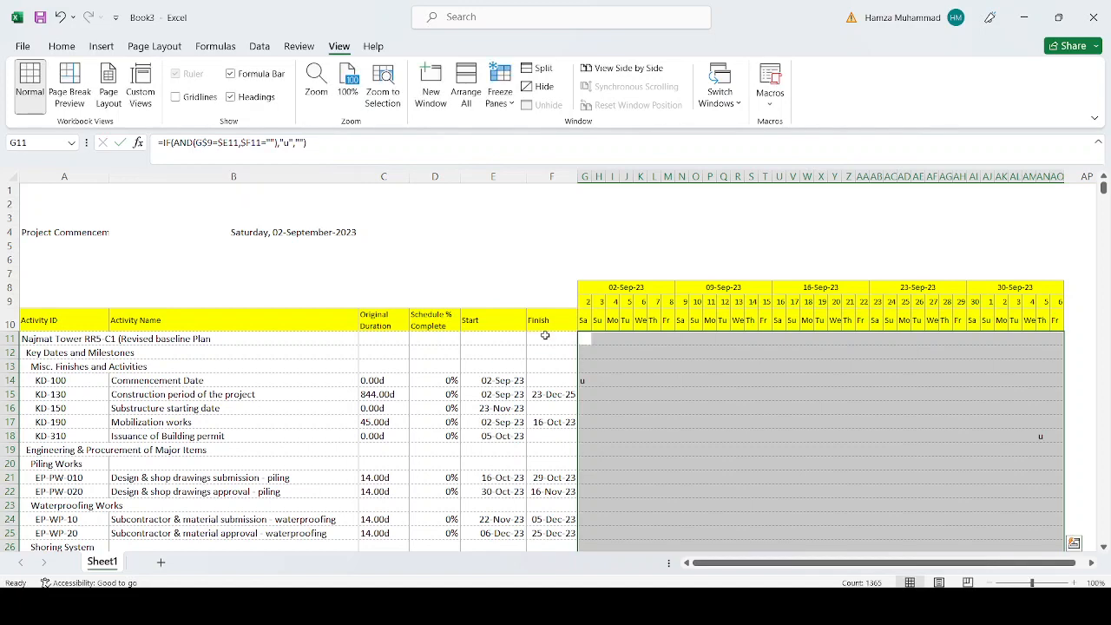
{"action": "scroll", "coordinate": [703, 443], "scroll_direction": "down", "scroll_amount": 1}
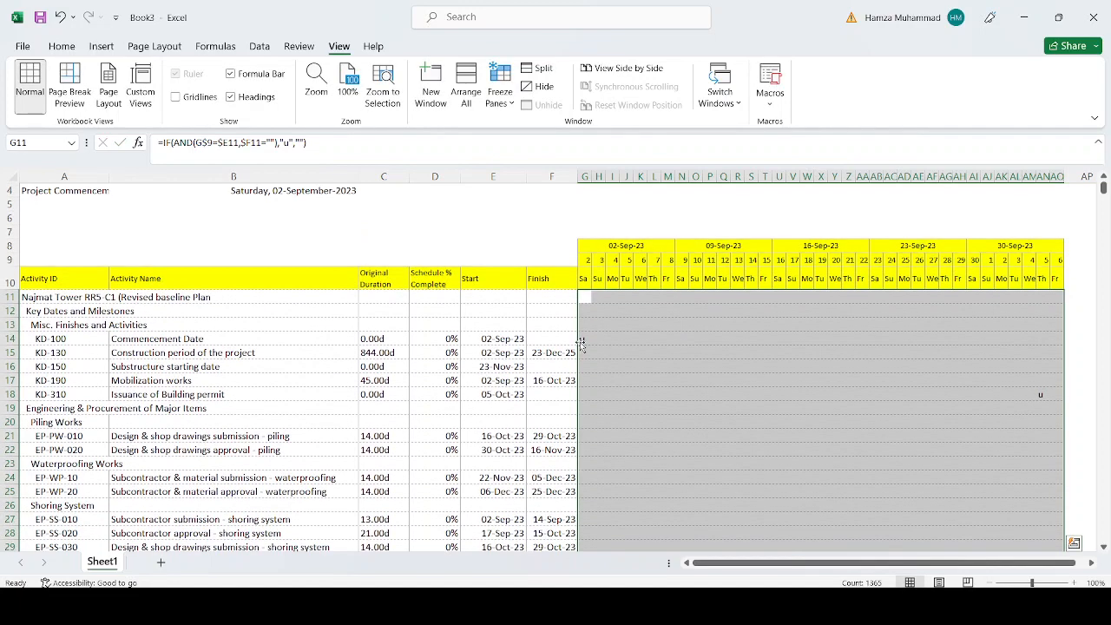
{"action": "scroll", "coordinate": [1015, 407], "scroll_direction": "down", "scroll_amount": 9}
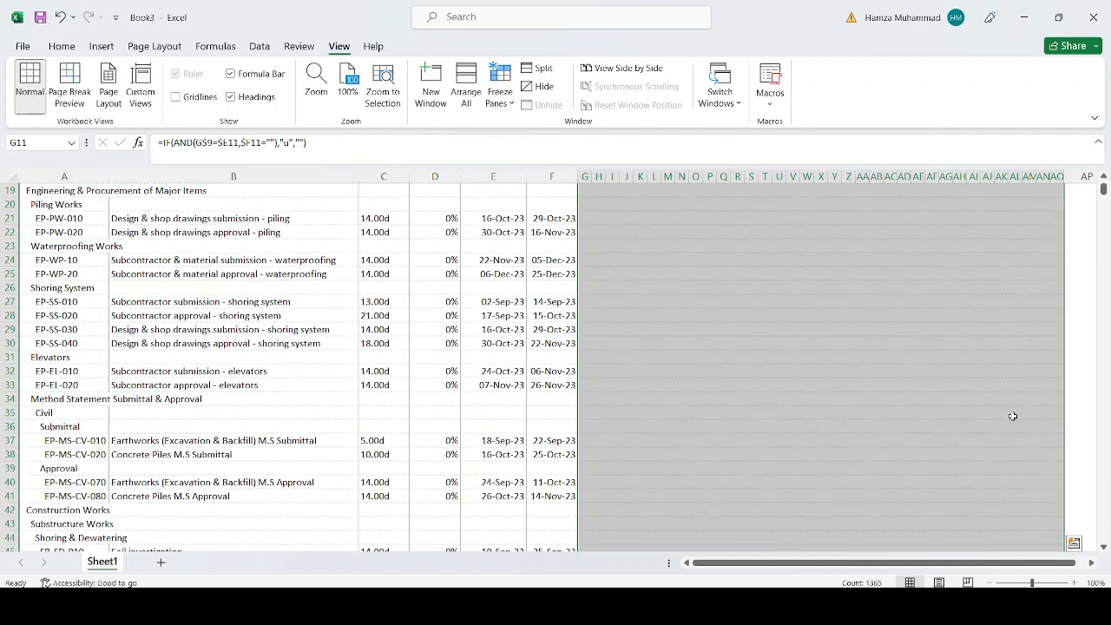
{"action": "scroll", "coordinate": [1011, 416], "scroll_direction": "up", "scroll_amount": 8}
{"action": "scroll", "coordinate": [1010, 416], "scroll_direction": "up", "scroll_amount": 2}
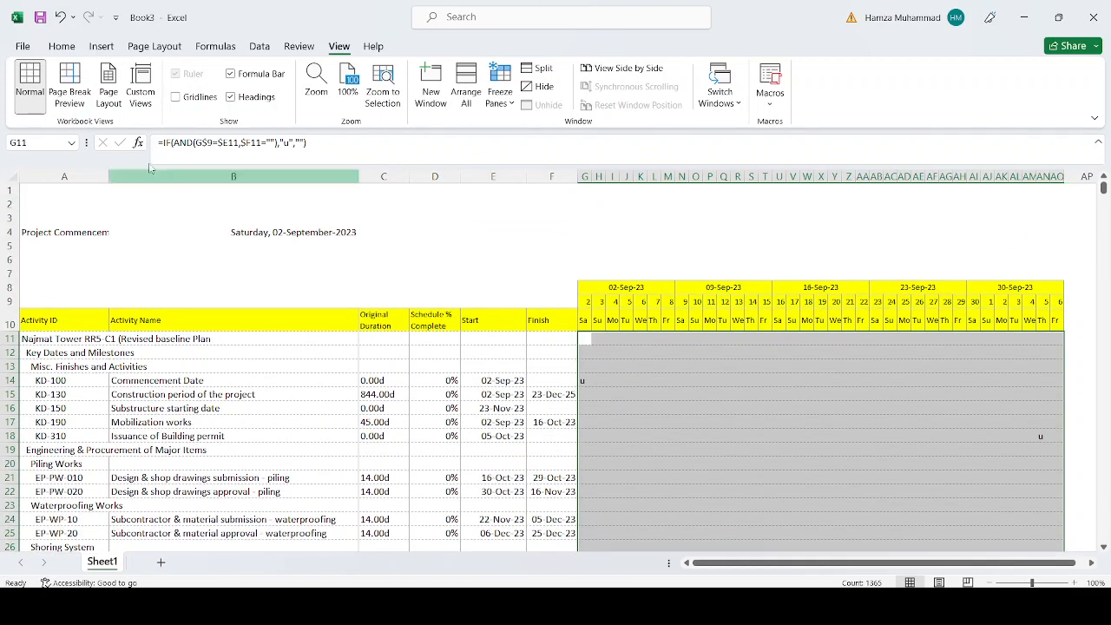
Change the font of the timeline grid G11:AO49 to Wingdings so the "u" markers display as diamonds
{"action": "left_click", "coordinate": [54, 48]}
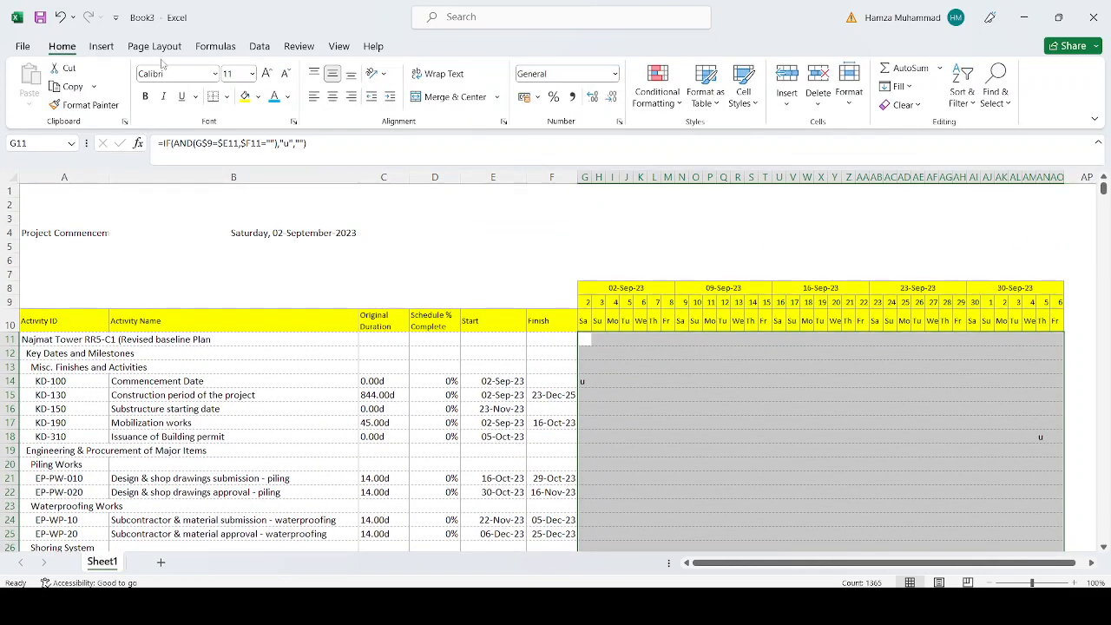
{"action": "type", "text": "Wind"}
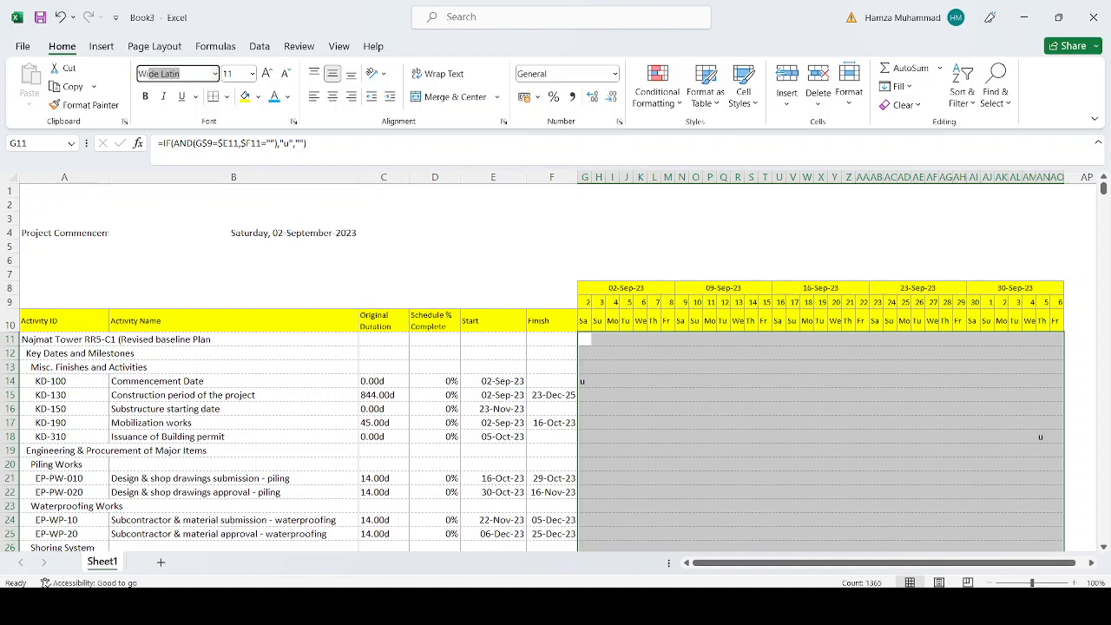
{"action": "key", "text": "BackSpace"}
{"action": "key", "text": "BackSpace"}
{"action": "key", "text": "BackSpace"}
{"action": "type", "text": "in"}
{"action": "key", "text": "Return"}
{"action": "scroll", "coordinate": [642, 422], "scroll_direction": "down", "scroll_amount": 2}
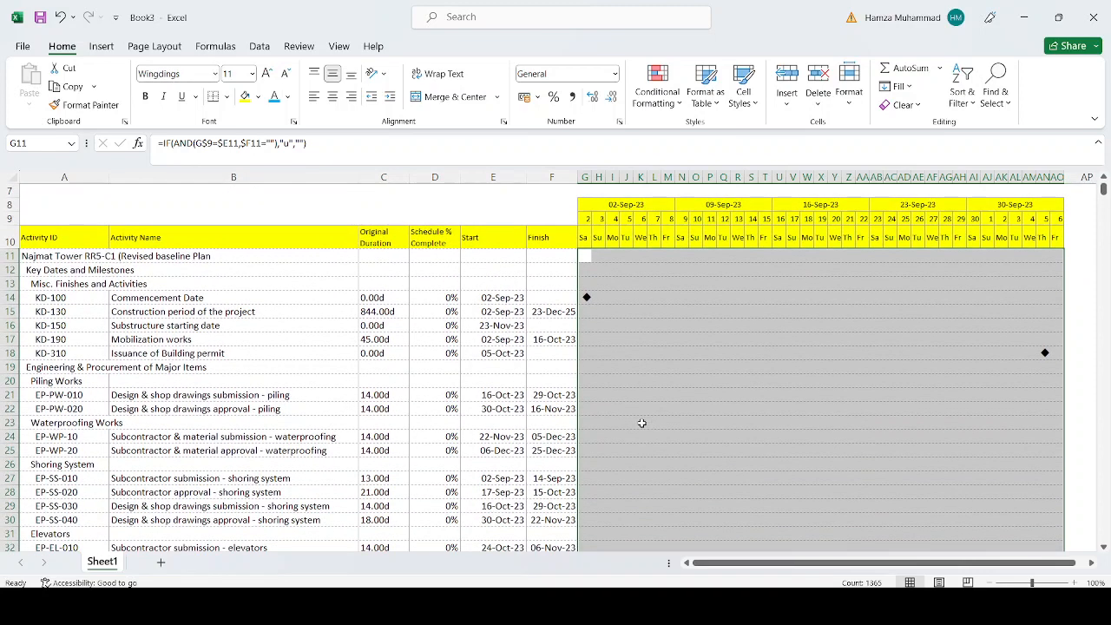
{"action": "scroll", "coordinate": [641, 422], "scroll_direction": "down", "scroll_amount": 7}
{"action": "scroll", "coordinate": [641, 423], "scroll_direction": "up", "scroll_amount": 4}
{"action": "scroll", "coordinate": [641, 423], "scroll_direction": "up", "scroll_amount": 4}
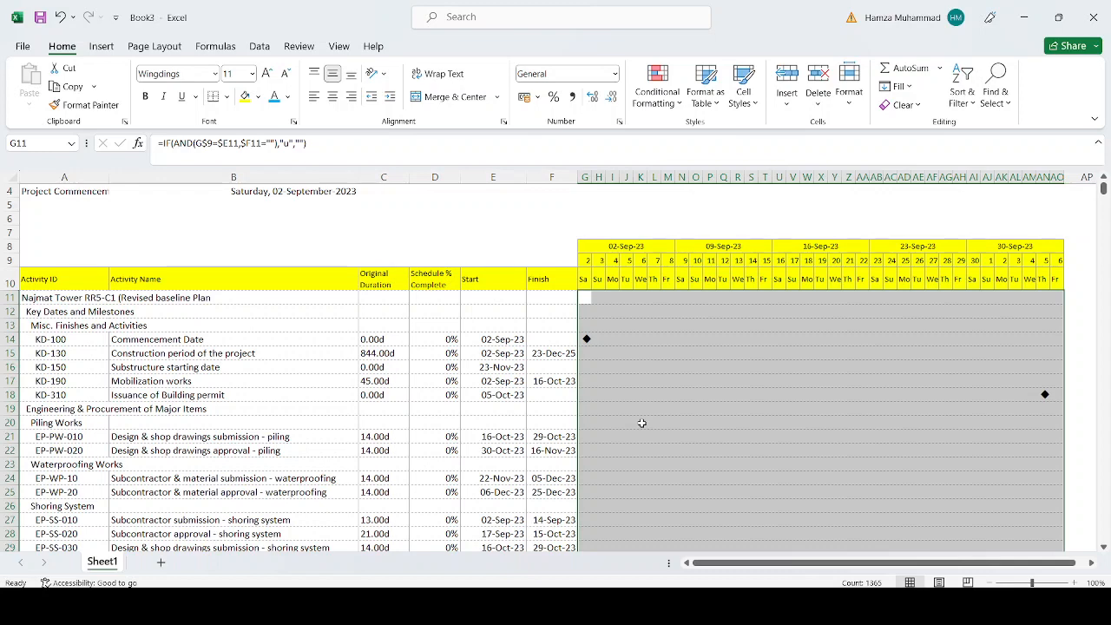
{"action": "left_click", "coordinate": [641, 423]}
{"action": "left_click", "coordinate": [616, 328]}
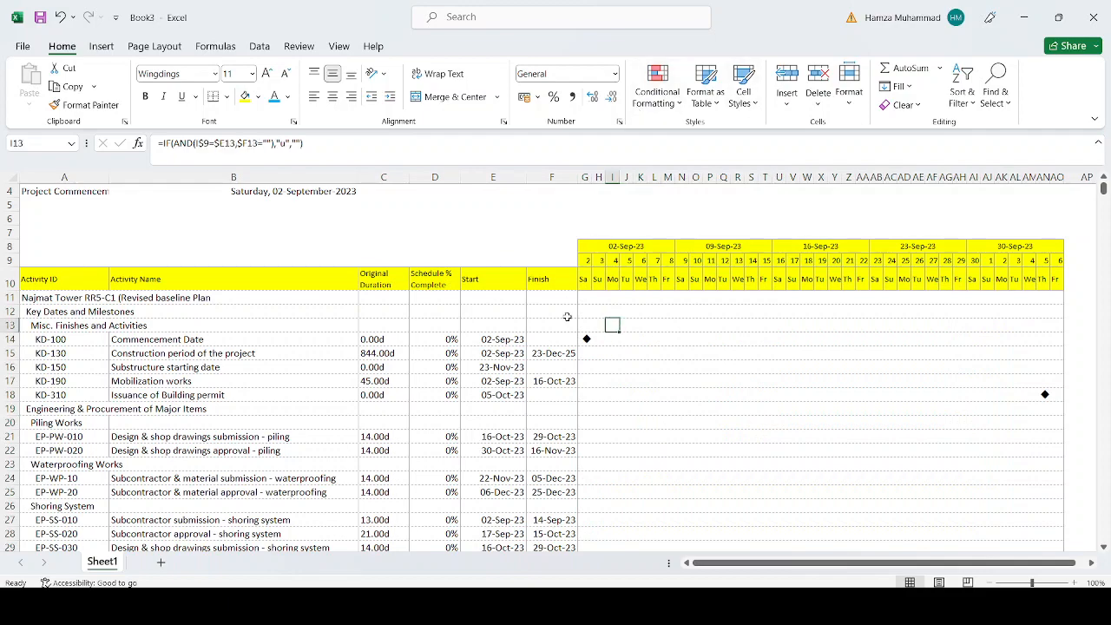
Create a new conditional formatting rule for the timeline grid G11:AO49 that uses a formula to determine which cells to format
{"action": "left_click_drag", "start_coordinate": [586, 299], "coordinate": [1050, 491]}
{"action": "scroll", "coordinate": [975, 498], "scroll_direction": "up", "scroll_amount": 8}
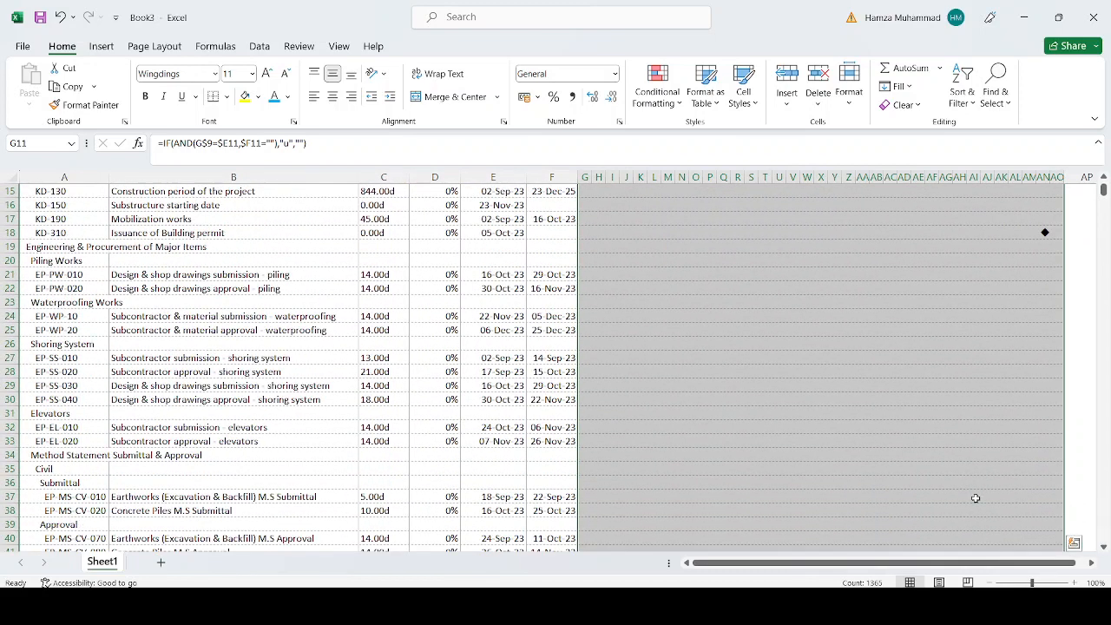
{"action": "left_click", "coordinate": [657, 102]}
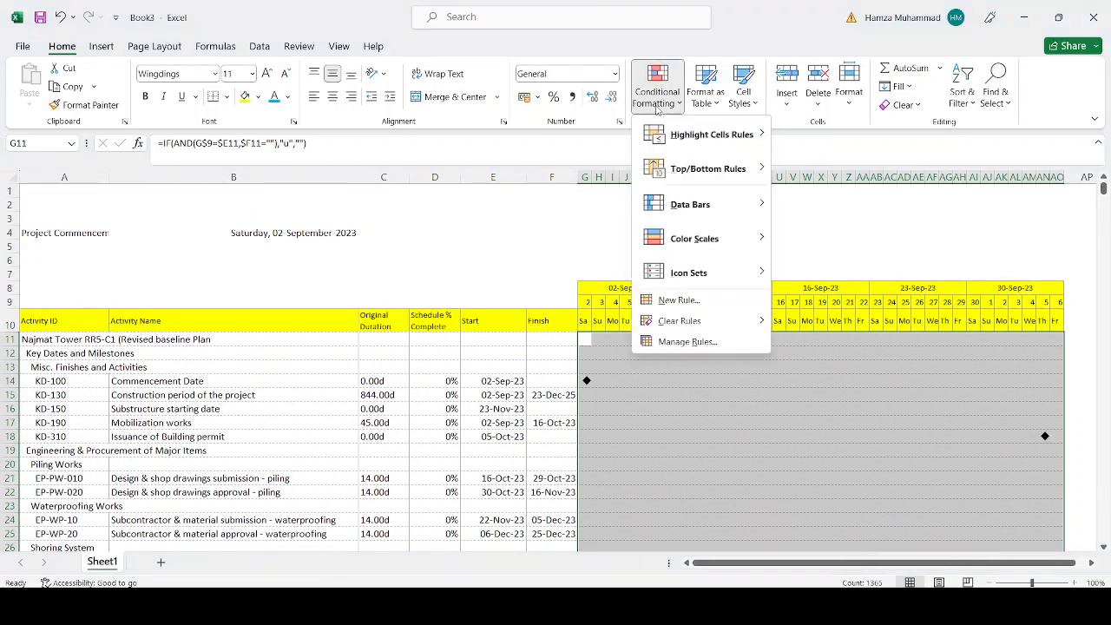
{"action": "left_click", "coordinate": [686, 341]}
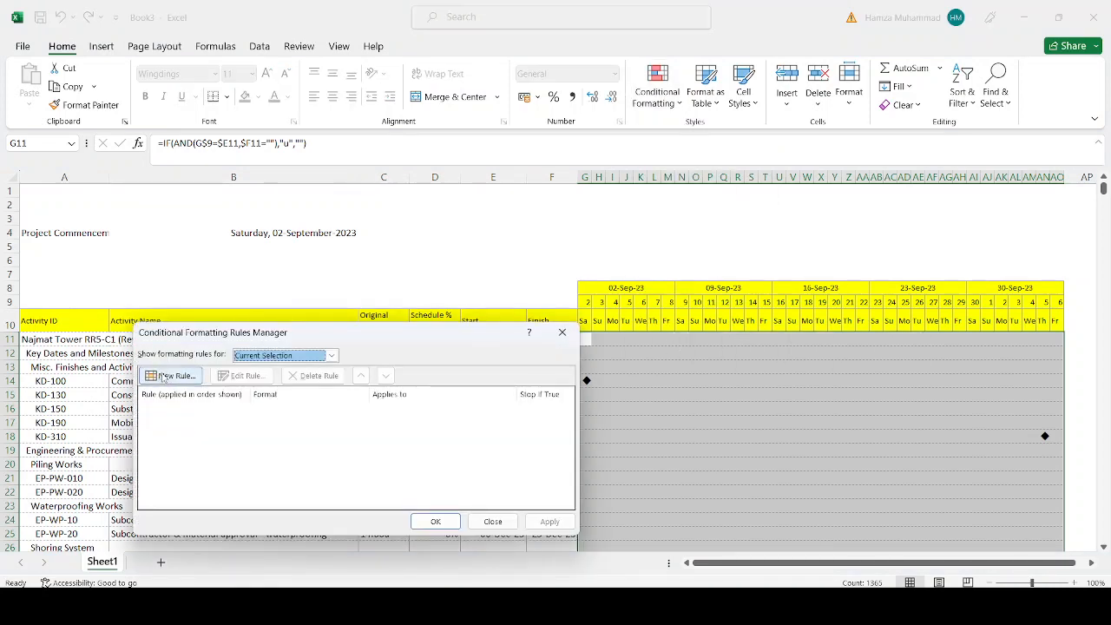
{"action": "left_click", "coordinate": [170, 377]}
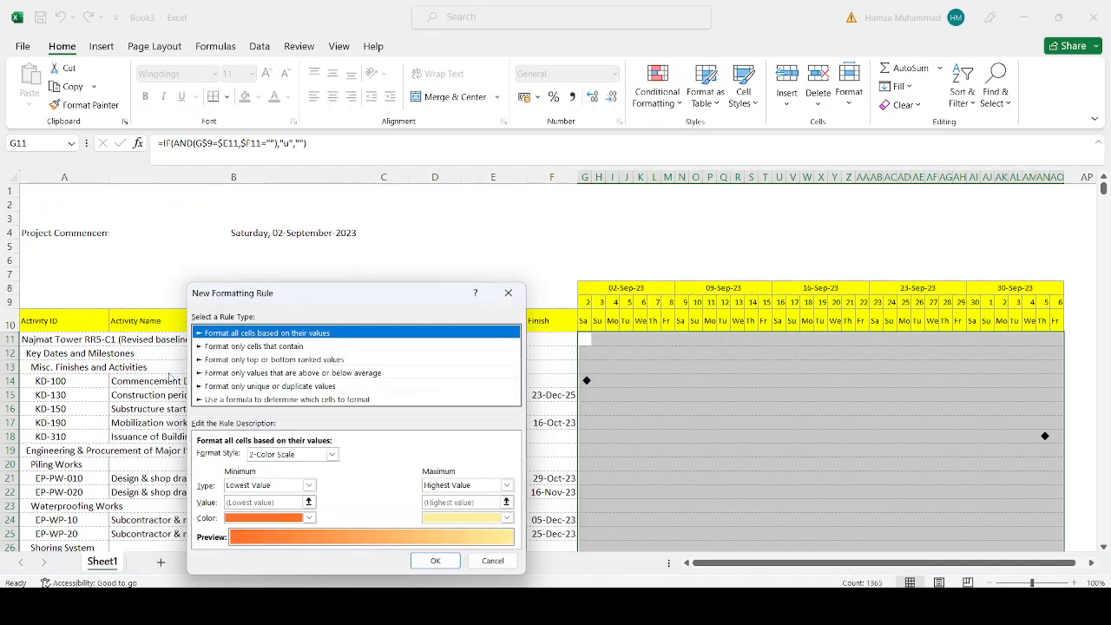
{"action": "left_click", "coordinate": [239, 399]}
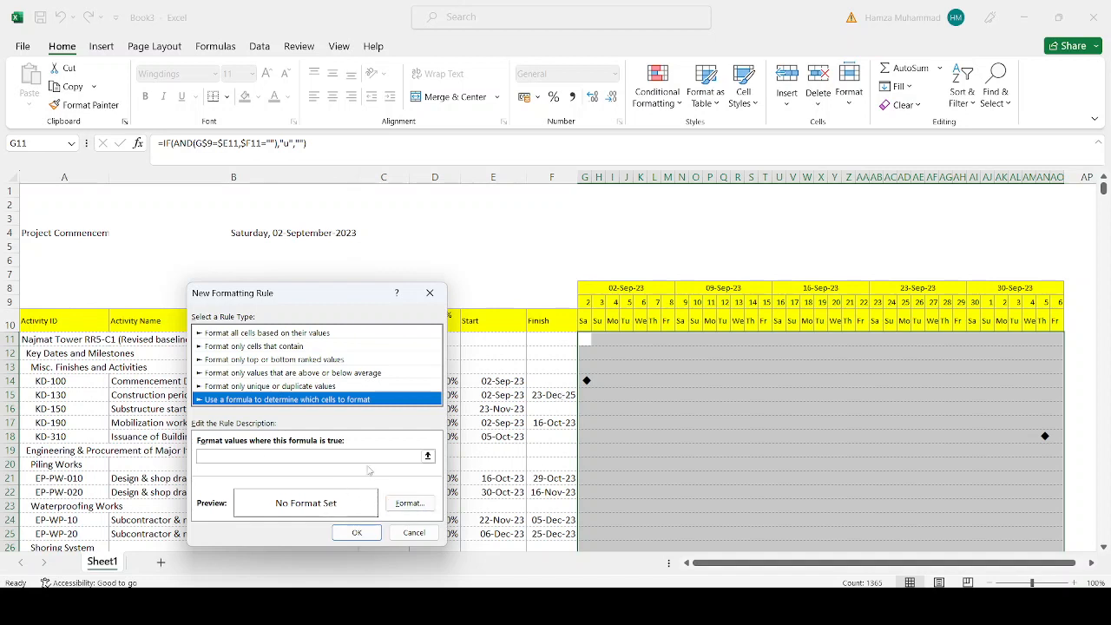
Begin the rule formula with AND and the condition that the timeline date is on or after the start date, G$9>=$E11
{"action": "left_click", "coordinate": [228, 457]}
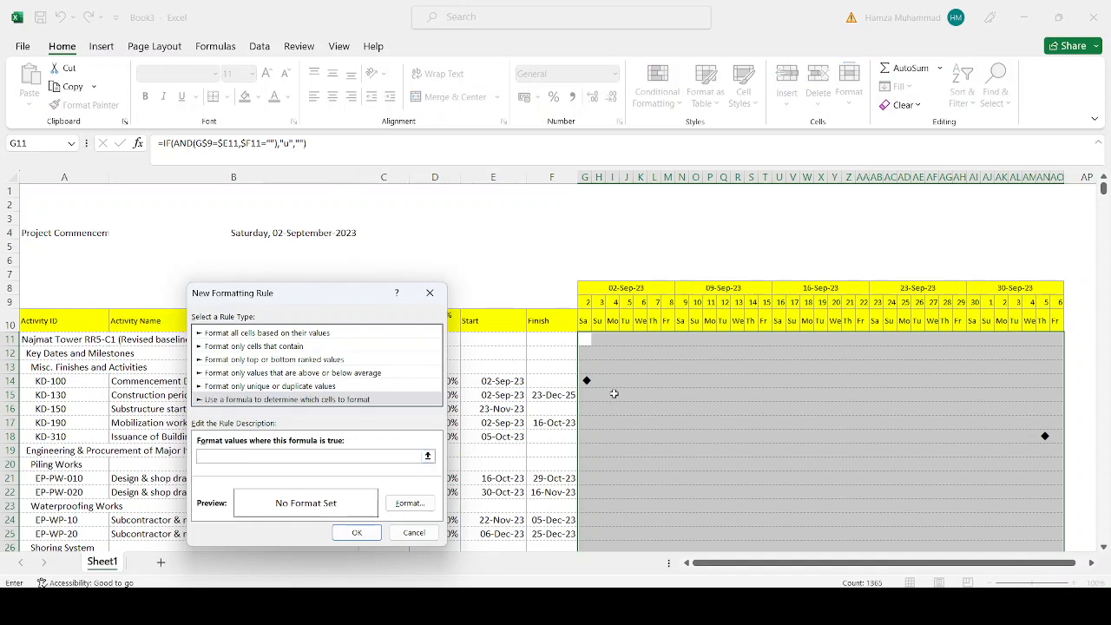
{"action": "left_click", "coordinate": [587, 337]}
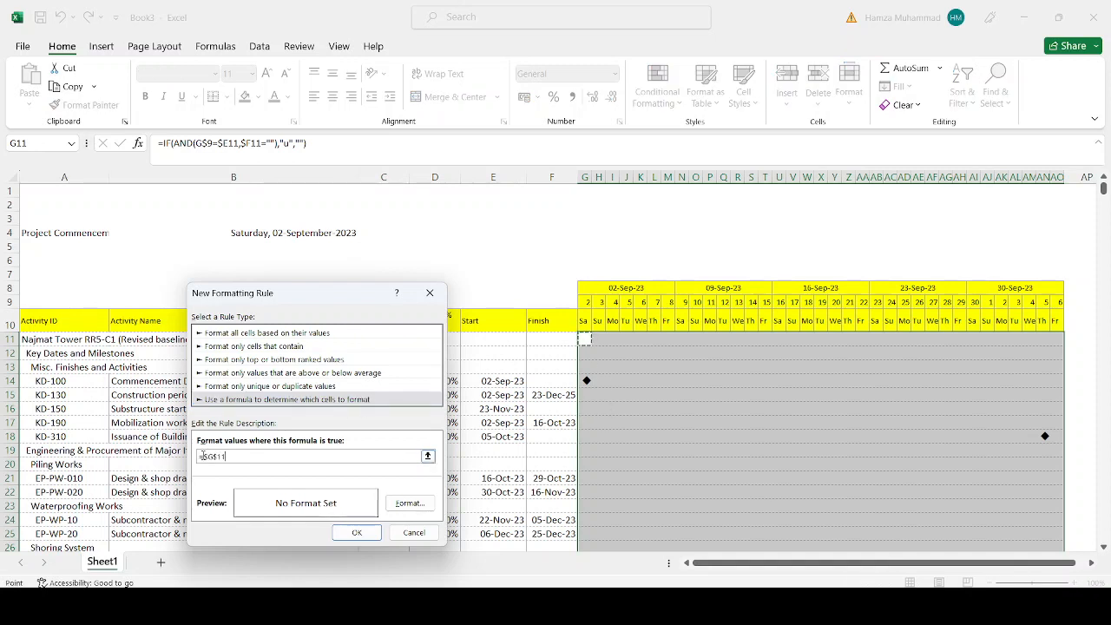
{"action": "left_click_drag", "start_coordinate": [204, 456], "coordinate": [304, 469]}
{"action": "type", "text": "and("}
{"action": "left_click", "coordinate": [587, 301]}
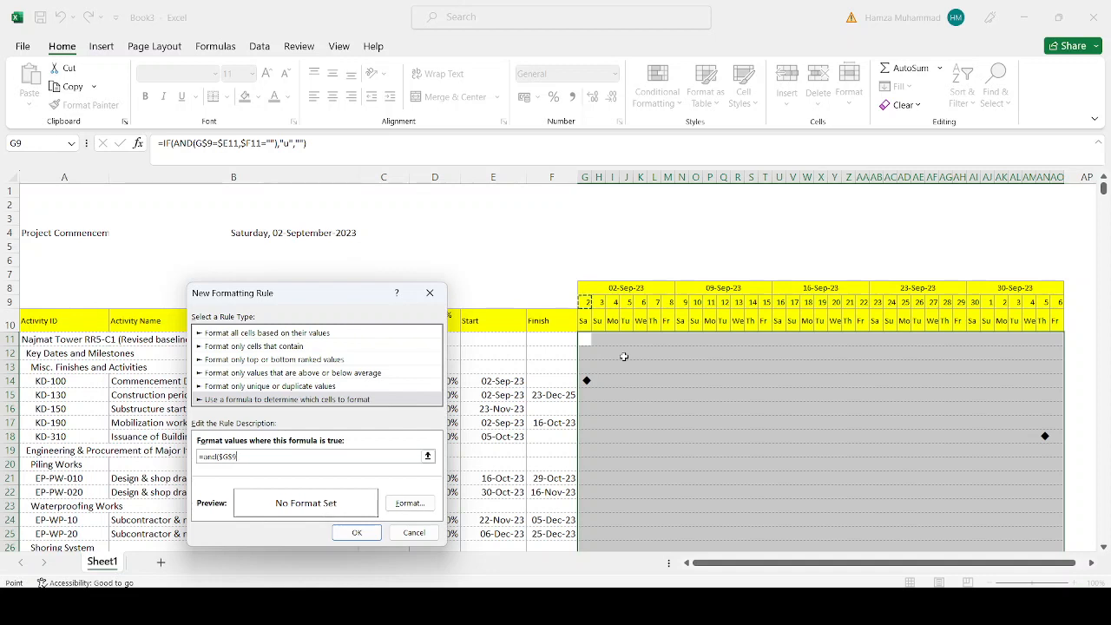
{"action": "key", "text": "F4"}
{"action": "key", "text": "F4"}
{"action": "key", "text": "F4"}
{"action": "key", "text": "F4"}
{"action": "key", "text": "F4"}
{"action": "type", "text": ">="}
{"action": "left_click", "coordinate": [485, 339]}
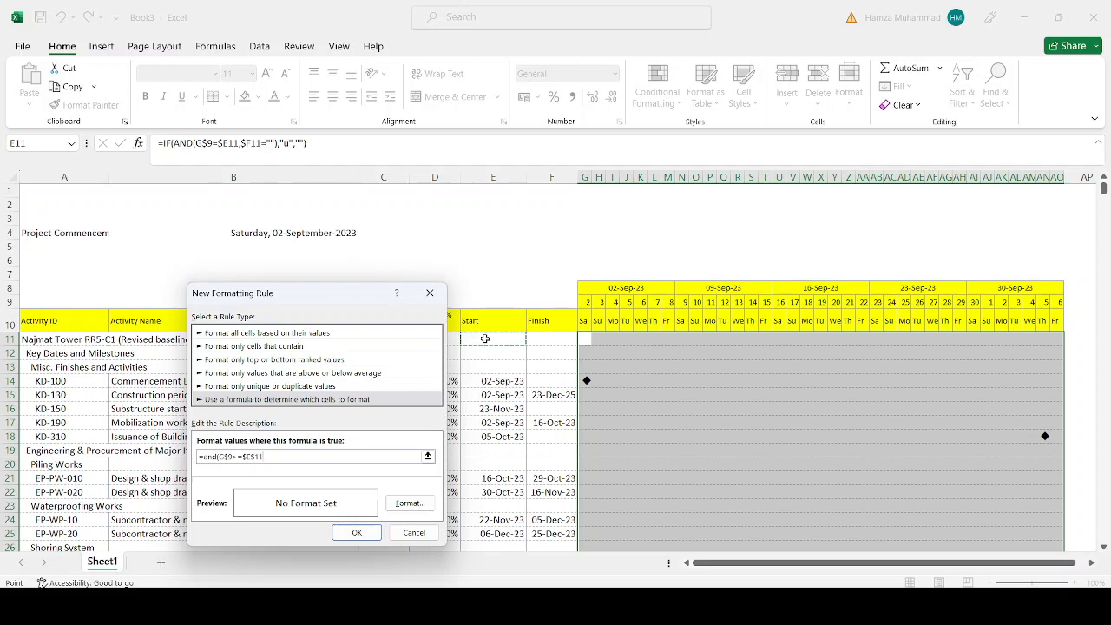
{"action": "key", "text": "F4"}
{"action": "key", "text": "F4"}
Add the second condition G$9<=$F11 to the rule formula for dates up to the finish date, and close the AND
{"action": "type", "text": ","}
{"action": "left_click", "coordinate": [587, 302]}
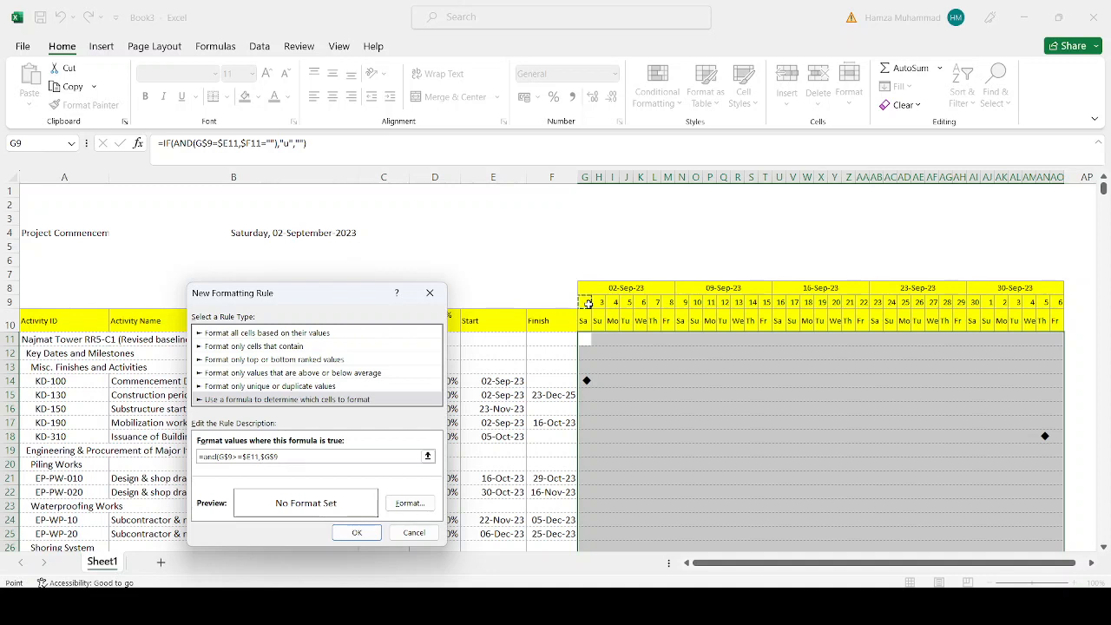
{"action": "key", "text": "F4"}
{"action": "type", "text": "<="}
{"action": "left_click", "coordinate": [555, 338]}
{"action": "key", "text": "F4"}
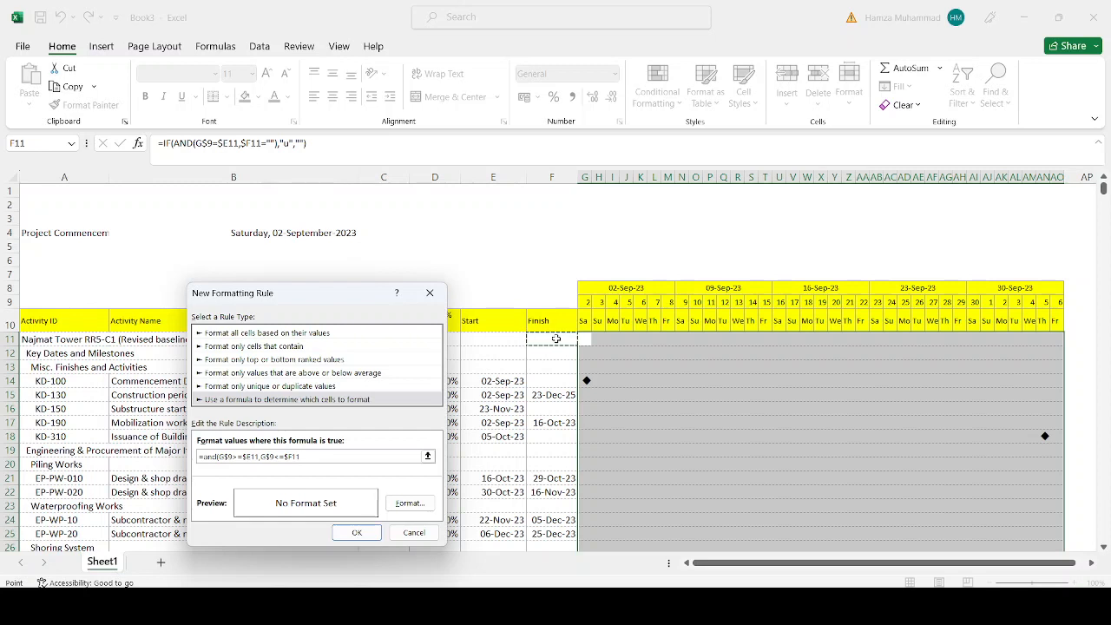
{"action": "type", "text": ")"}
Give the date-range rule a light green fill and apply it to the timeline grid G11:AO49
{"action": "left_click", "coordinate": [404, 505]}
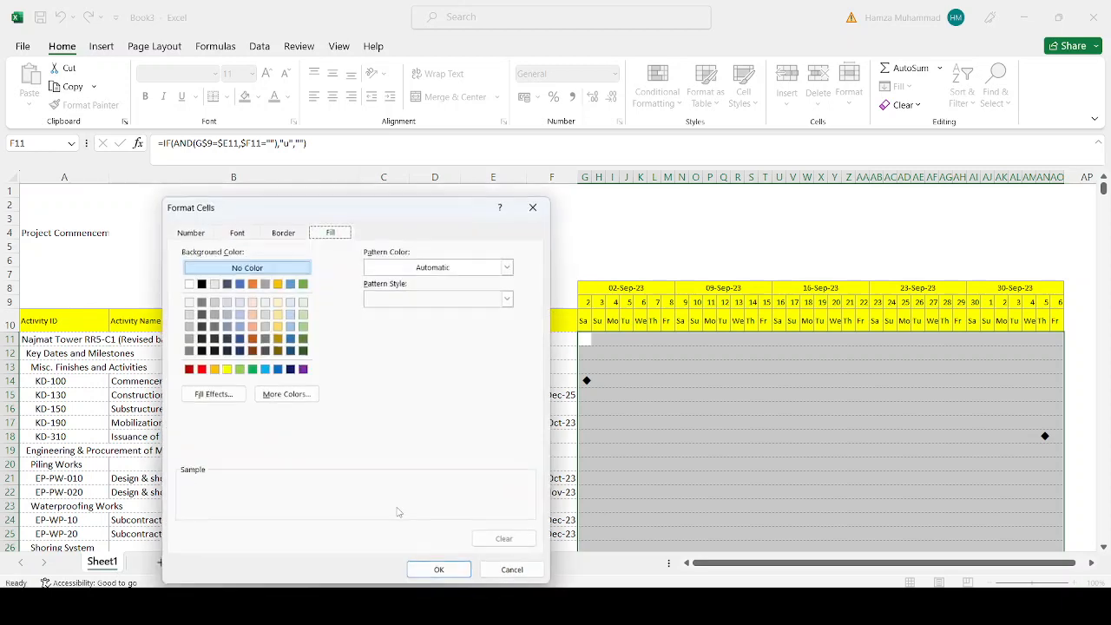
{"action": "left_click", "coordinate": [239, 369]}
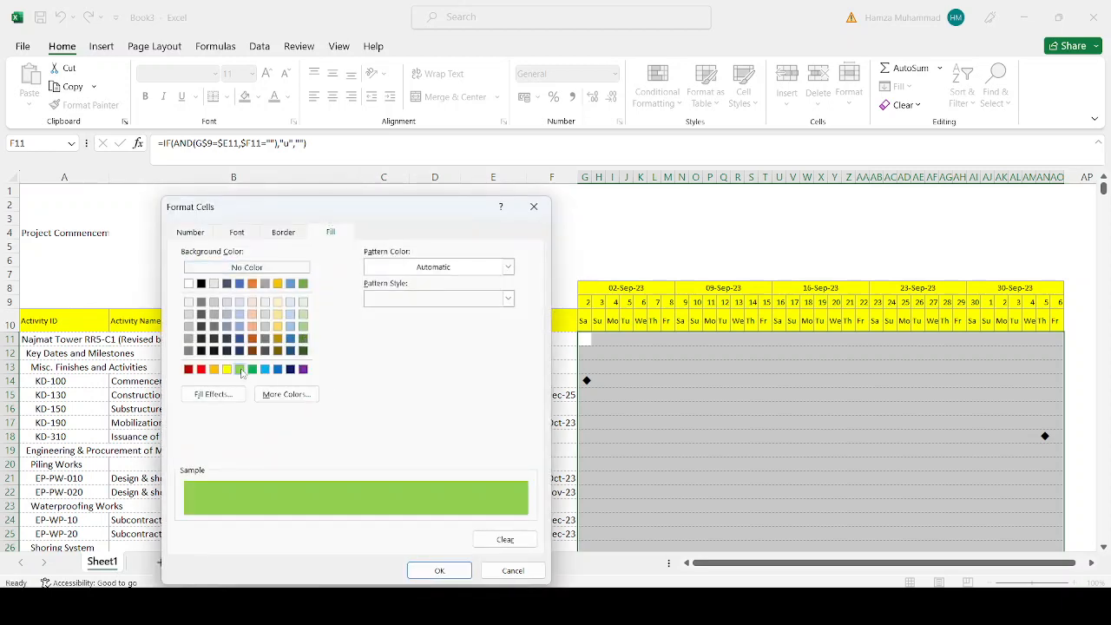
{"action": "left_click", "coordinate": [439, 570]}
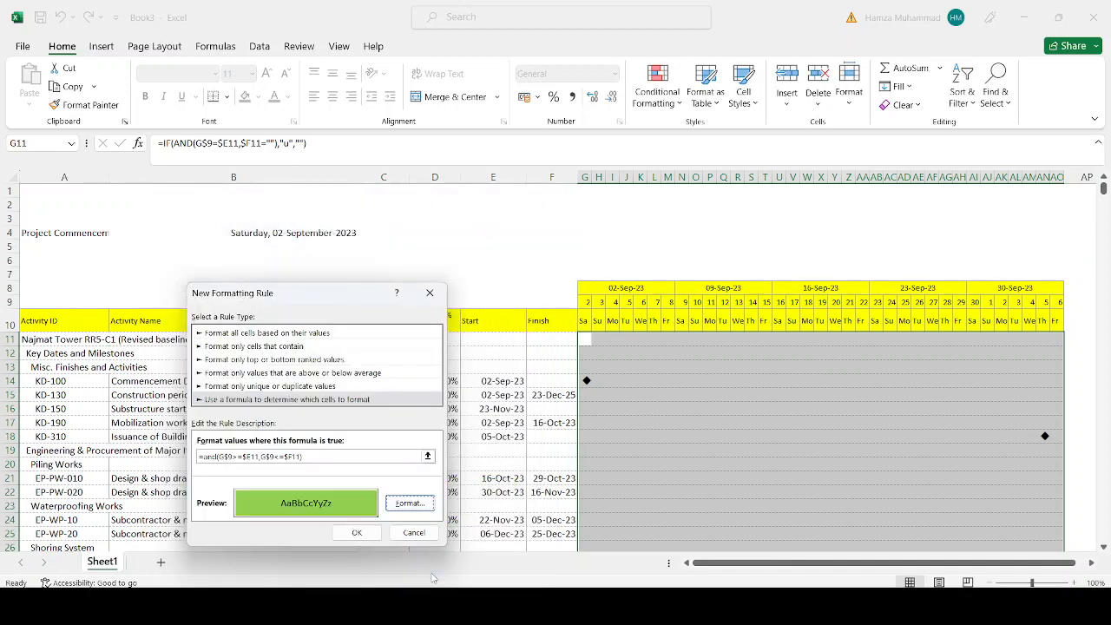
{"action": "left_click", "coordinate": [374, 537]}
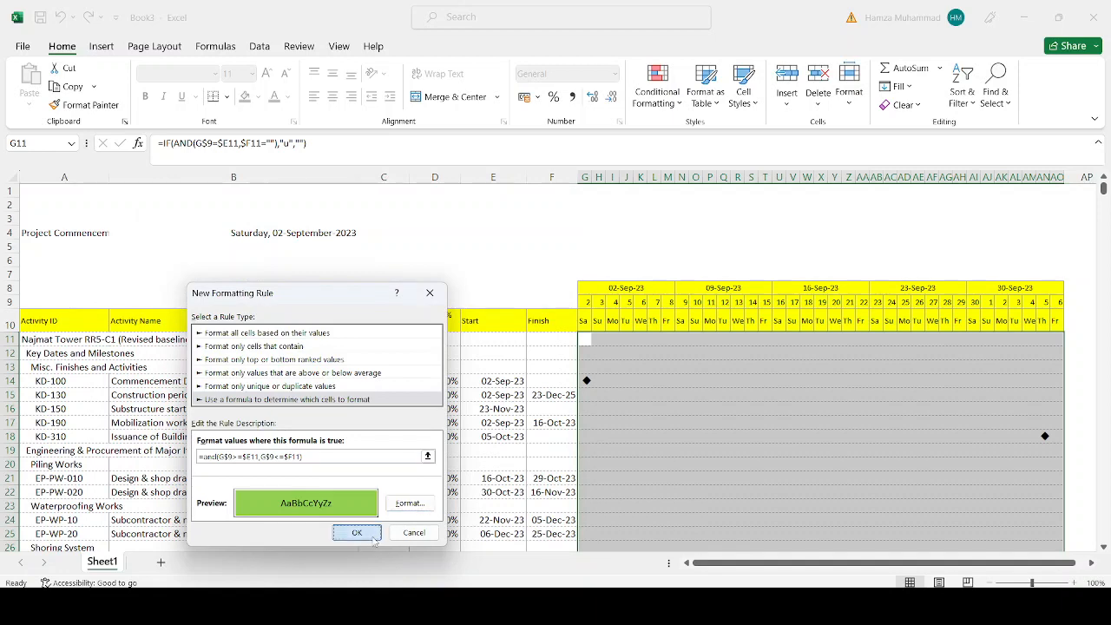
{"action": "left_click", "coordinate": [547, 521]}
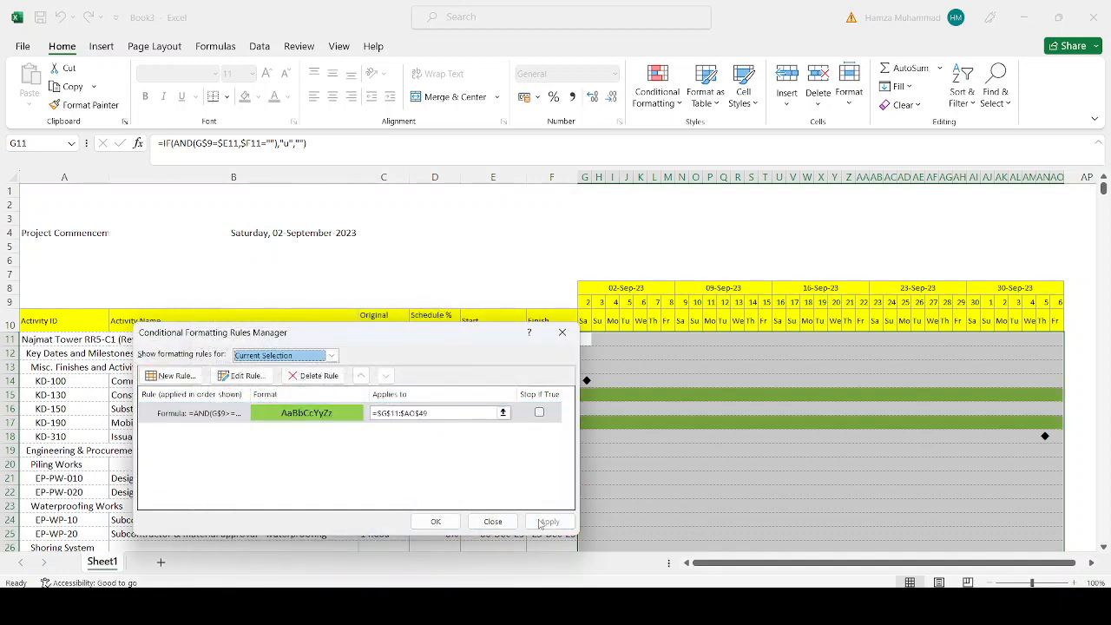
{"action": "left_click", "coordinate": [434, 522]}
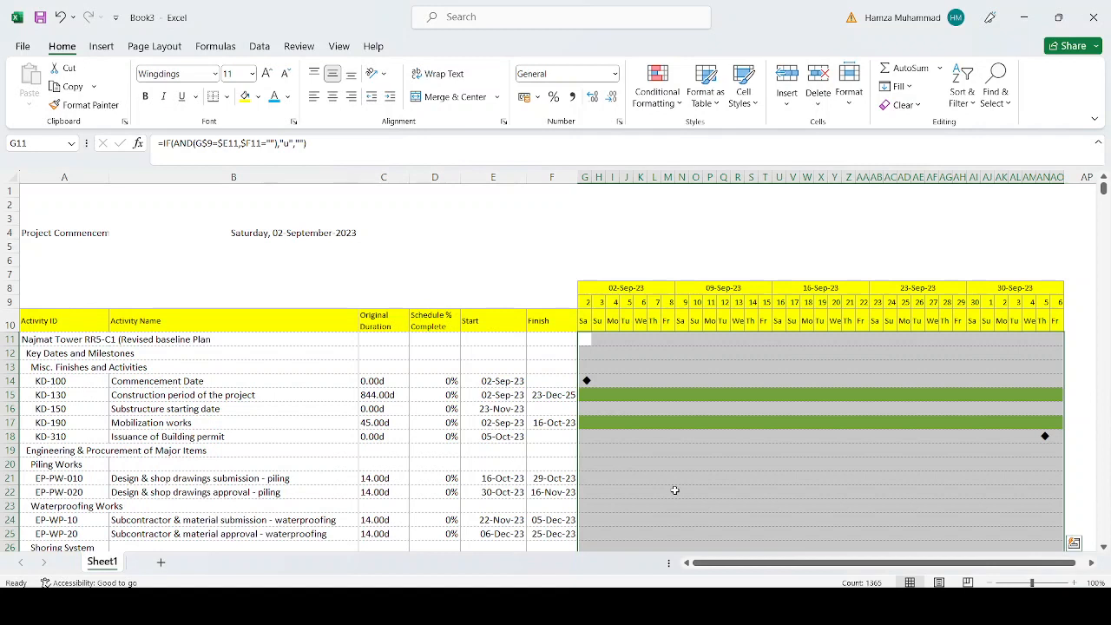
Check the green bars against the activities' start and finish dates, highlighting columns S, V and W:AA as references
{"action": "scroll", "coordinate": [715, 455], "scroll_direction": "down", "scroll_amount": 2}
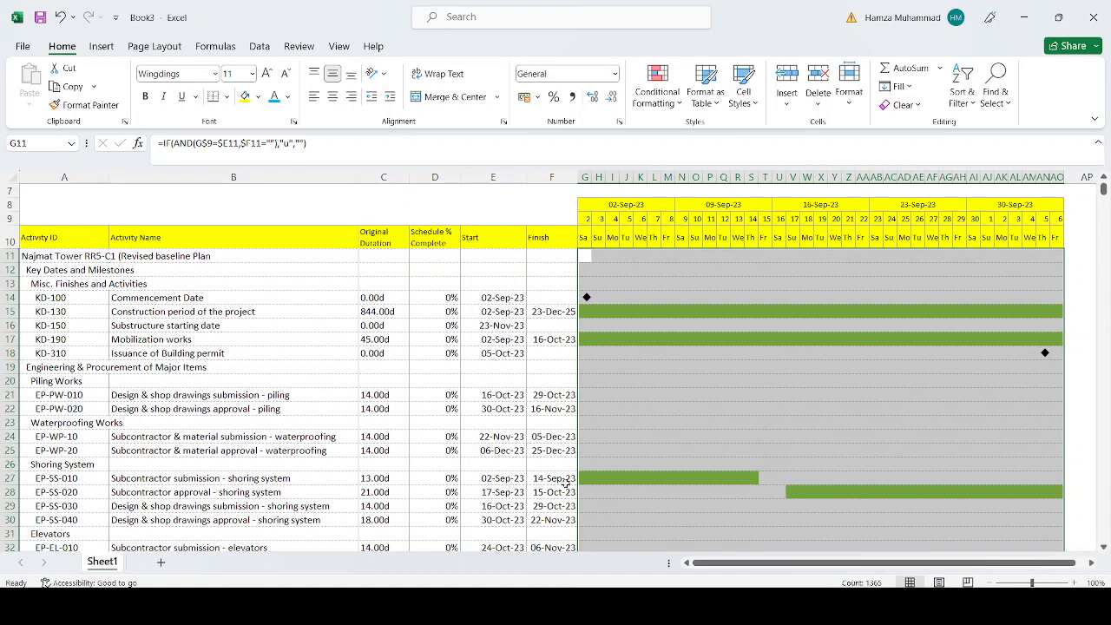
{"action": "left_click", "coordinate": [751, 177]}
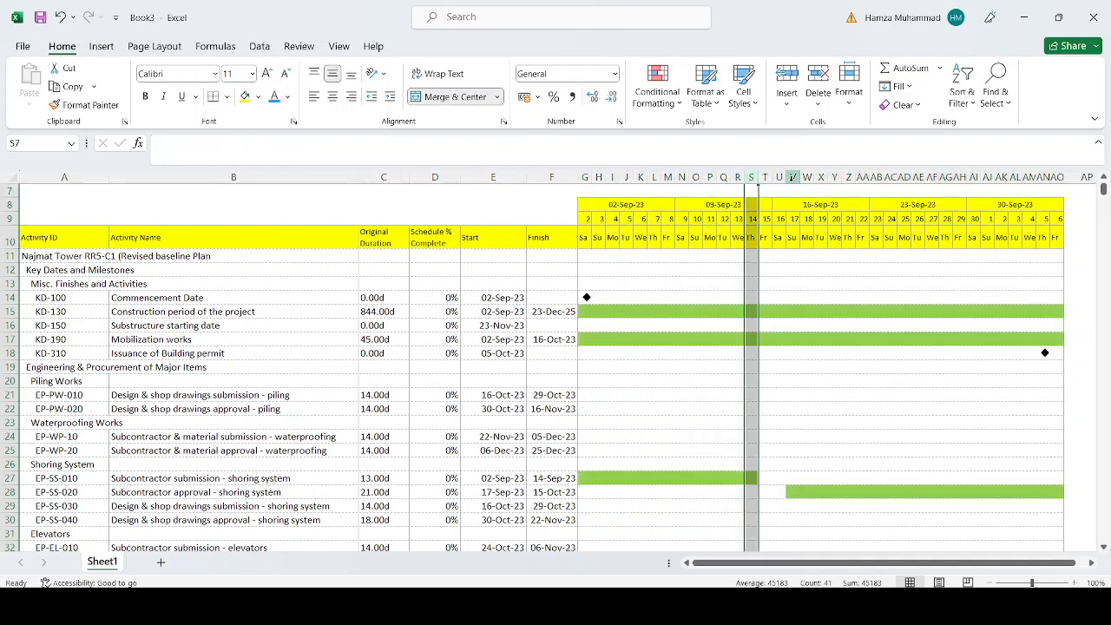
{"action": "left_click", "coordinate": [791, 177]}
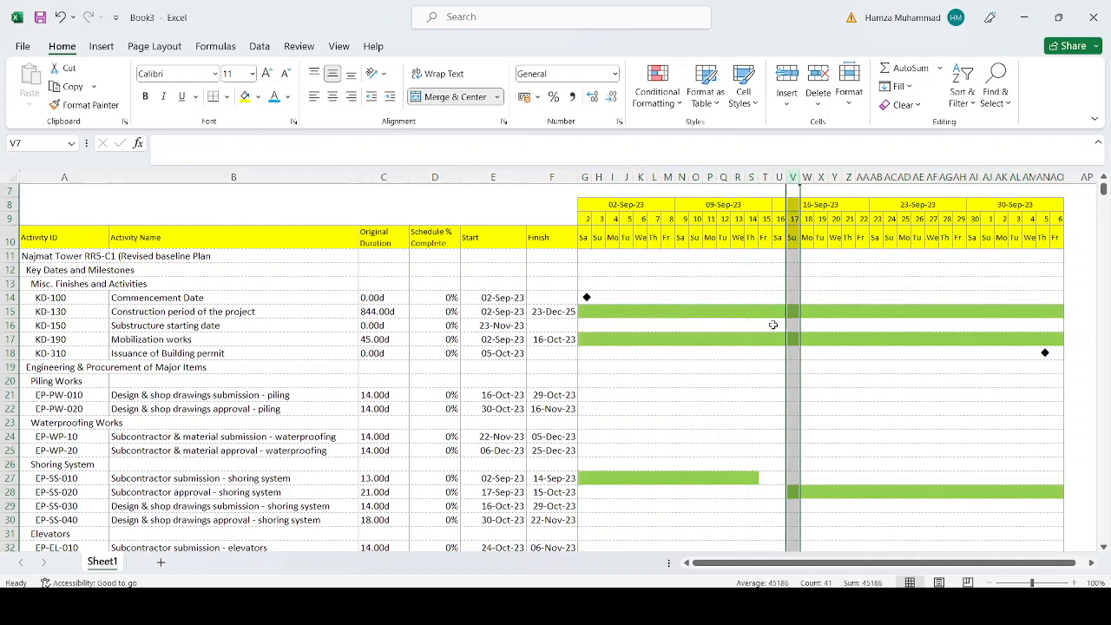
{"action": "scroll", "coordinate": [772, 340], "scroll_direction": "down", "scroll_amount": 4}
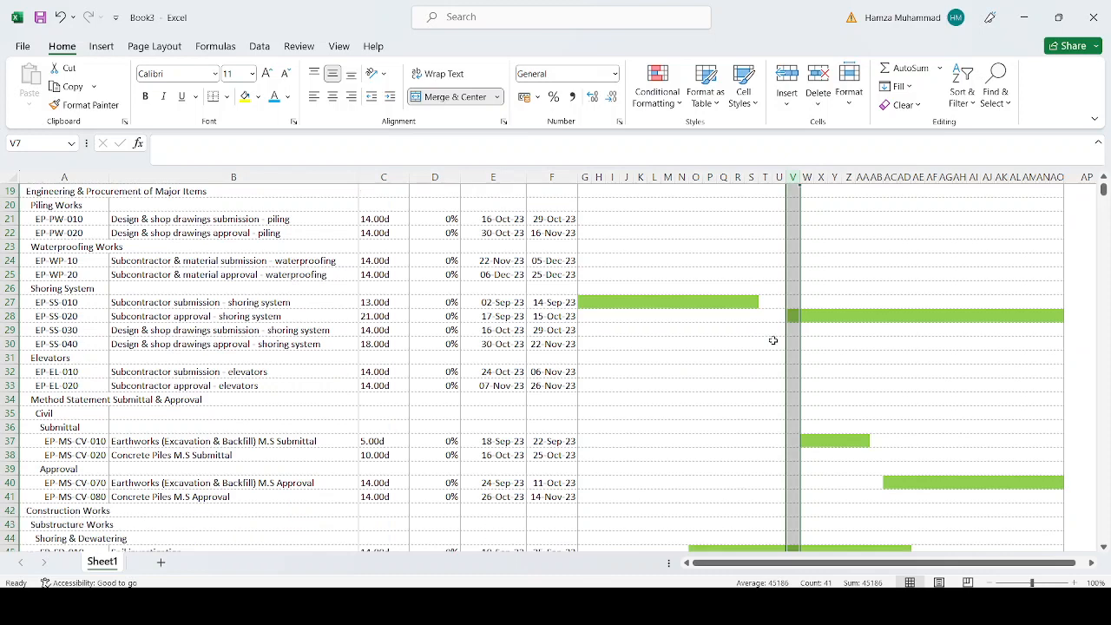
{"action": "left_click", "coordinate": [807, 177]}
{"action": "left_click_drag", "start_coordinate": [807, 177], "coordinate": [865, 177]}
{"action": "scroll", "coordinate": [880, 359], "scroll_direction": "up", "scroll_amount": 3}
{"action": "scroll", "coordinate": [880, 361], "scroll_direction": "up", "scroll_amount": 2}
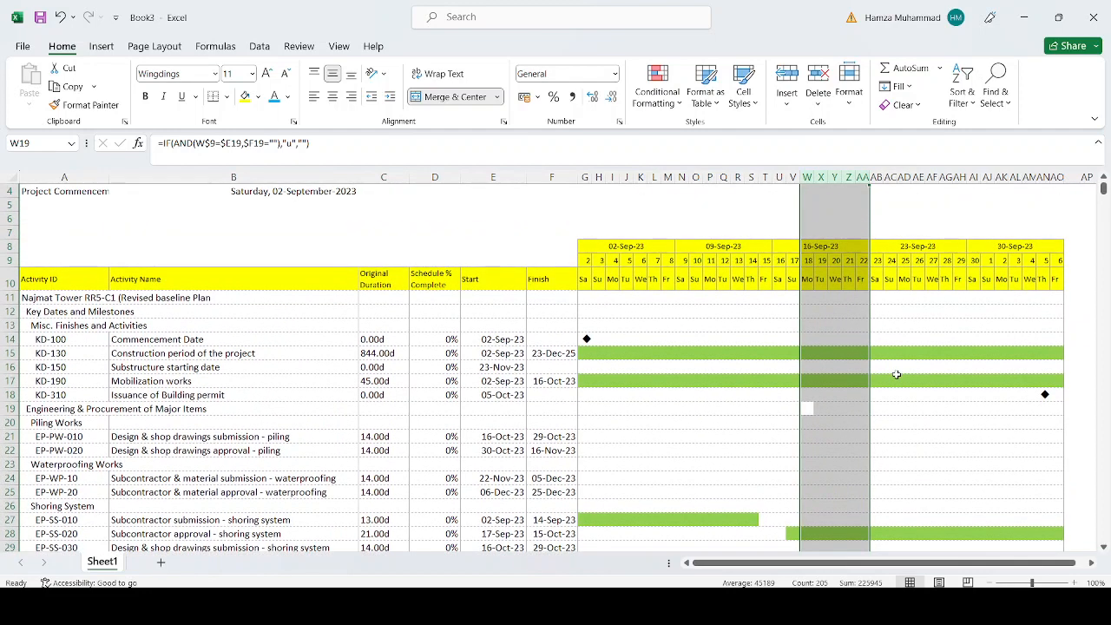
{"action": "scroll", "coordinate": [897, 374], "scroll_direction": "up", "scroll_amount": 1}
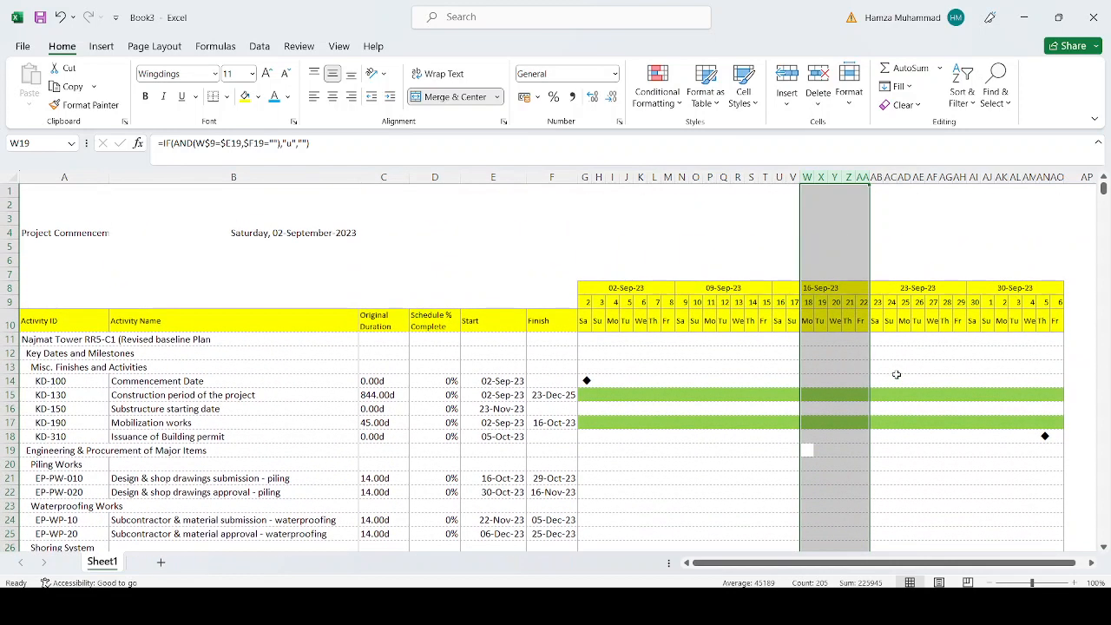
{"action": "left_click", "coordinate": [917, 518]}
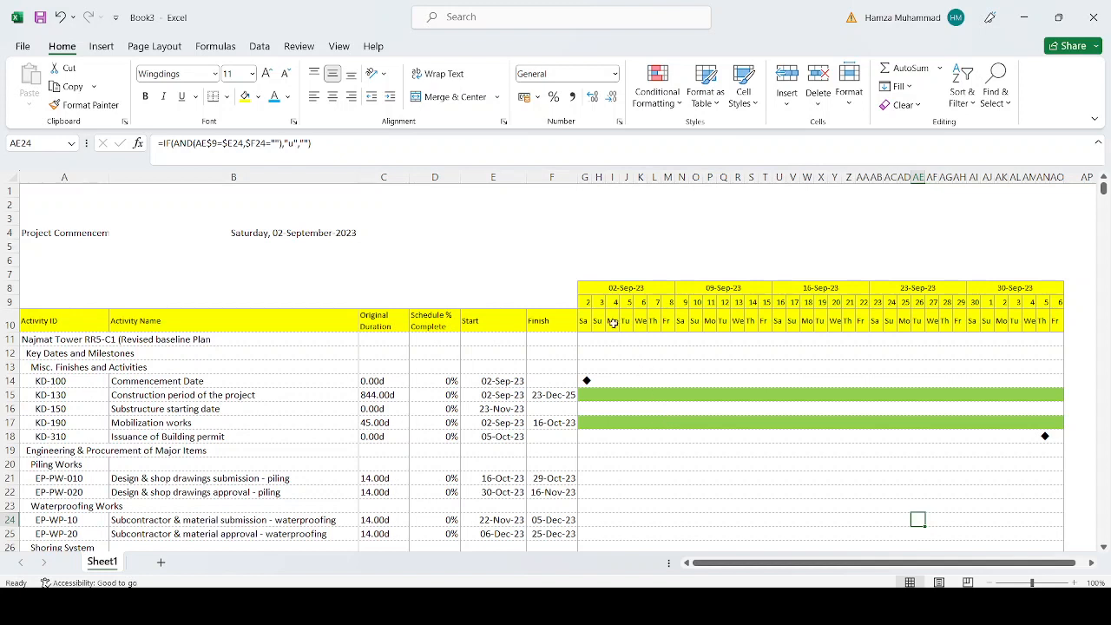
Name the project commencement date cell B4 proj_comme
{"action": "left_click", "coordinate": [588, 302]}
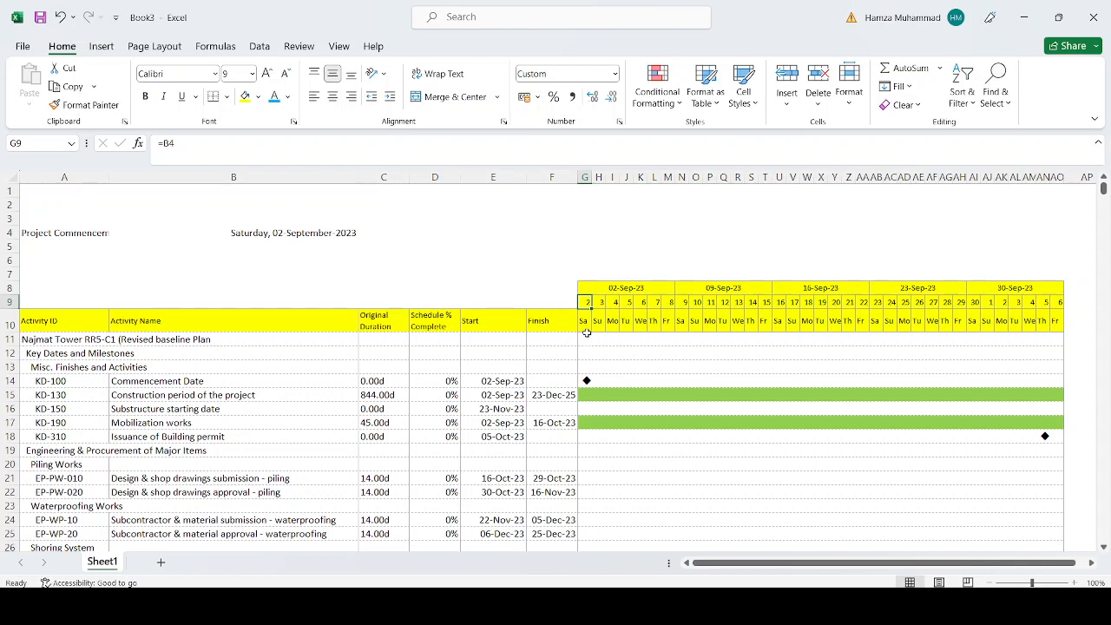
{"action": "left_click", "coordinate": [254, 234]}
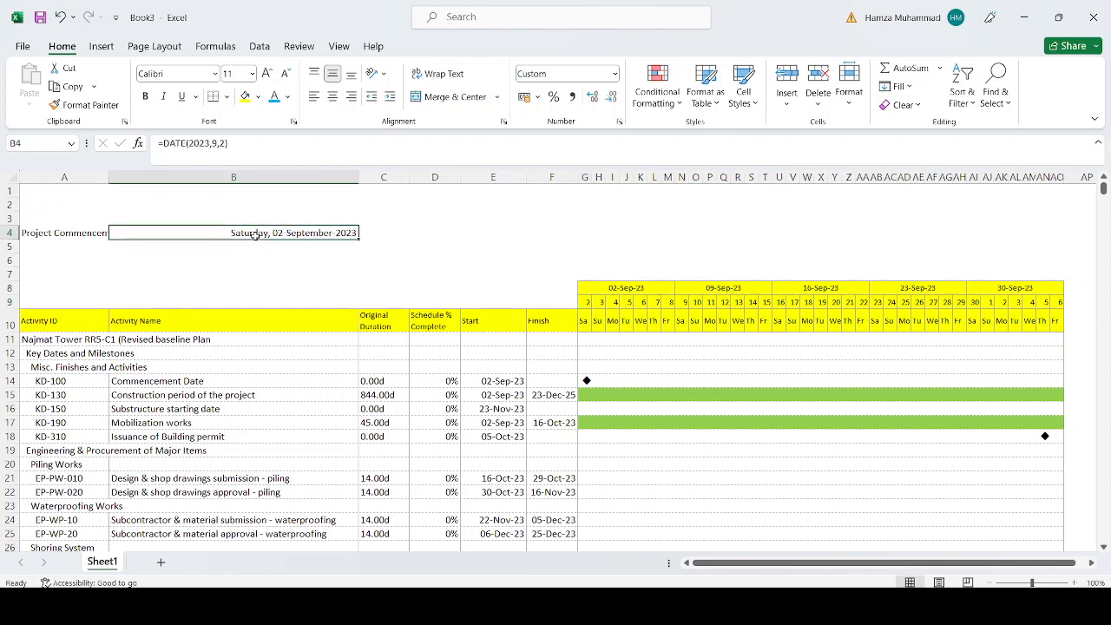
{"action": "left_click", "coordinate": [66, 145]}
{"action": "type", "text": "proj_comme"}
{"action": "key", "text": "Return"}
Extend the first timeline date formula in G9 to subtract a WEEKDAY function from B4
{"action": "left_click", "coordinate": [588, 305]}
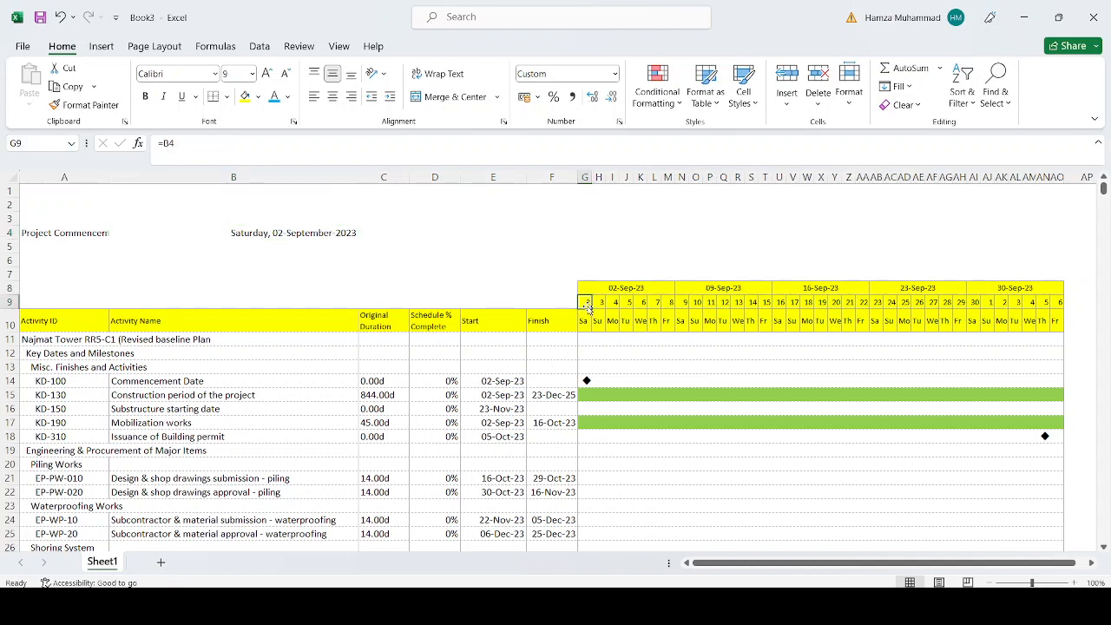
{"action": "left_click", "coordinate": [233, 150]}
{"action": "type", "text": "-"}
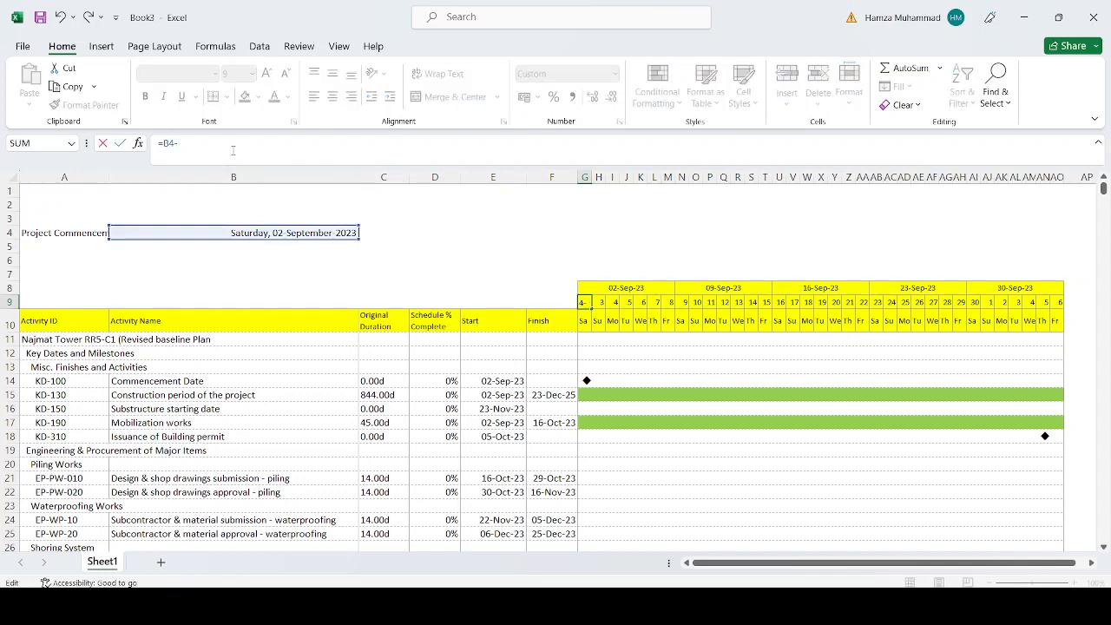
{"action": "type", "text": "wee"}
{"action": "key", "text": "Tab"}
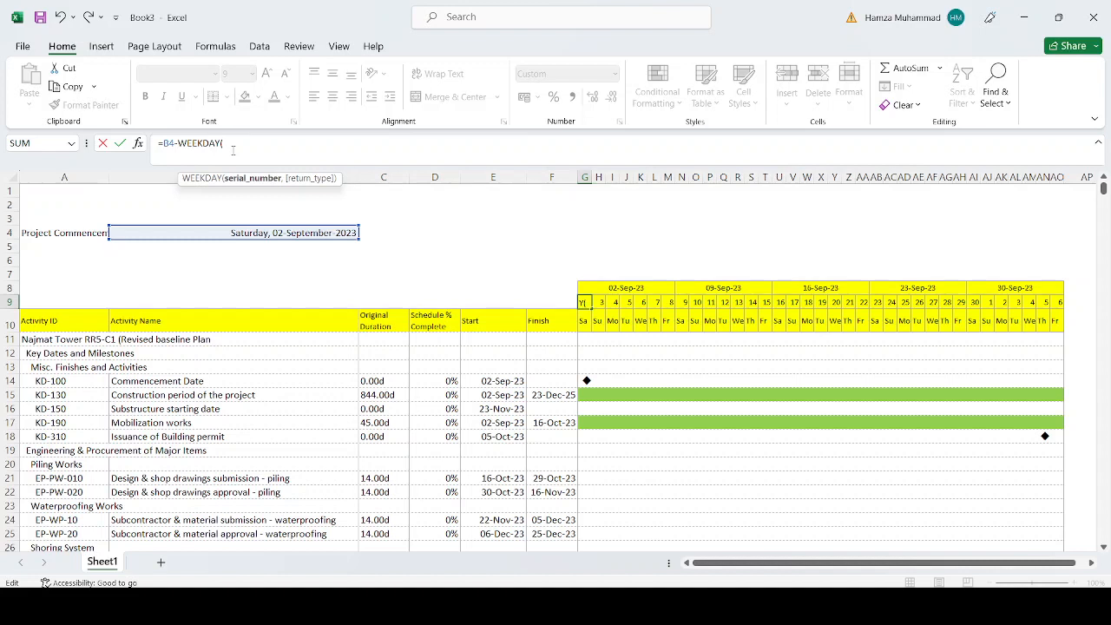
Complete the G9 formula as =B4-WEEKDAY(proj_comme,3), using the named date and return type 3
{"action": "type", "text": "pr"}
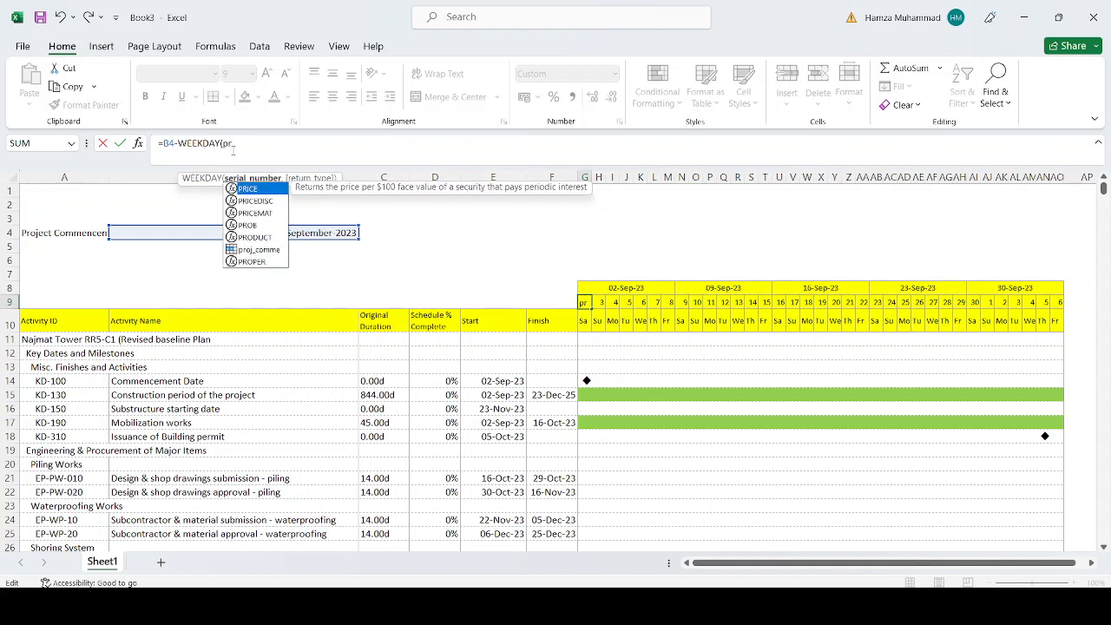
{"action": "key", "text": "Down"}
{"action": "key", "text": "Down"}
{"action": "key", "text": "Down"}
{"action": "key", "text": "Down"}
{"action": "key", "text": "Down"}
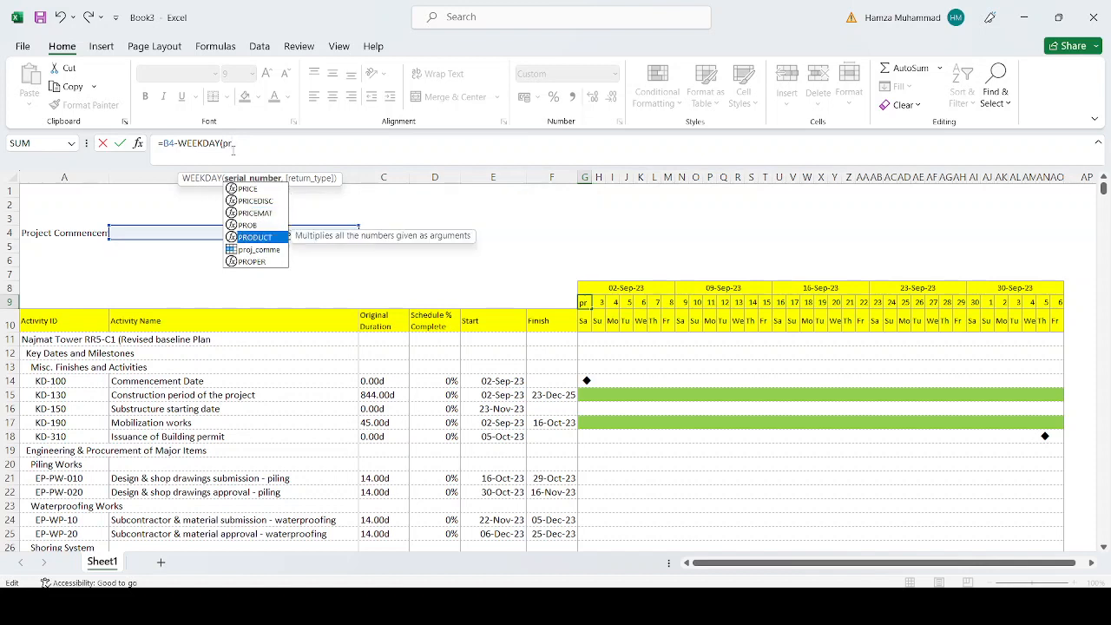
{"action": "key", "text": "Tab"}
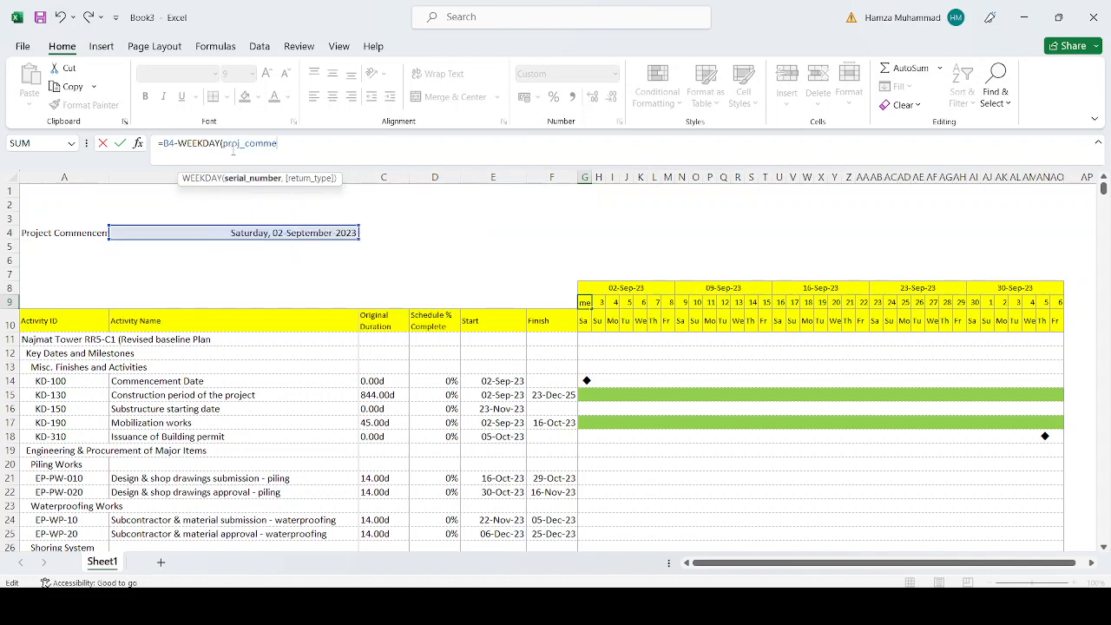
{"action": "type", "text": ","}
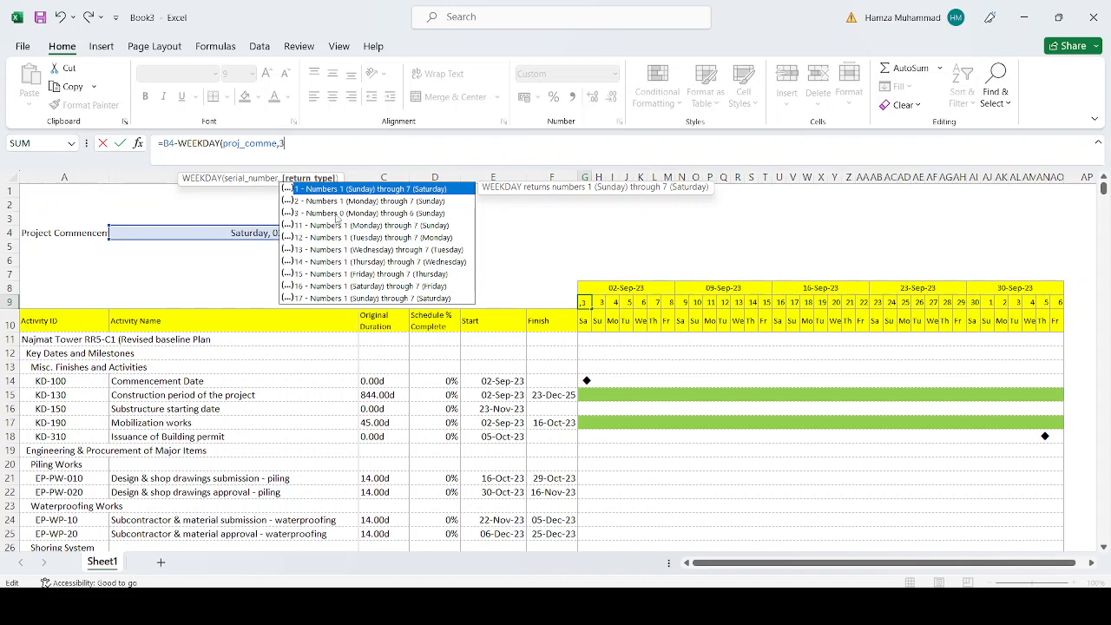
{"action": "type", "text": "3)"}
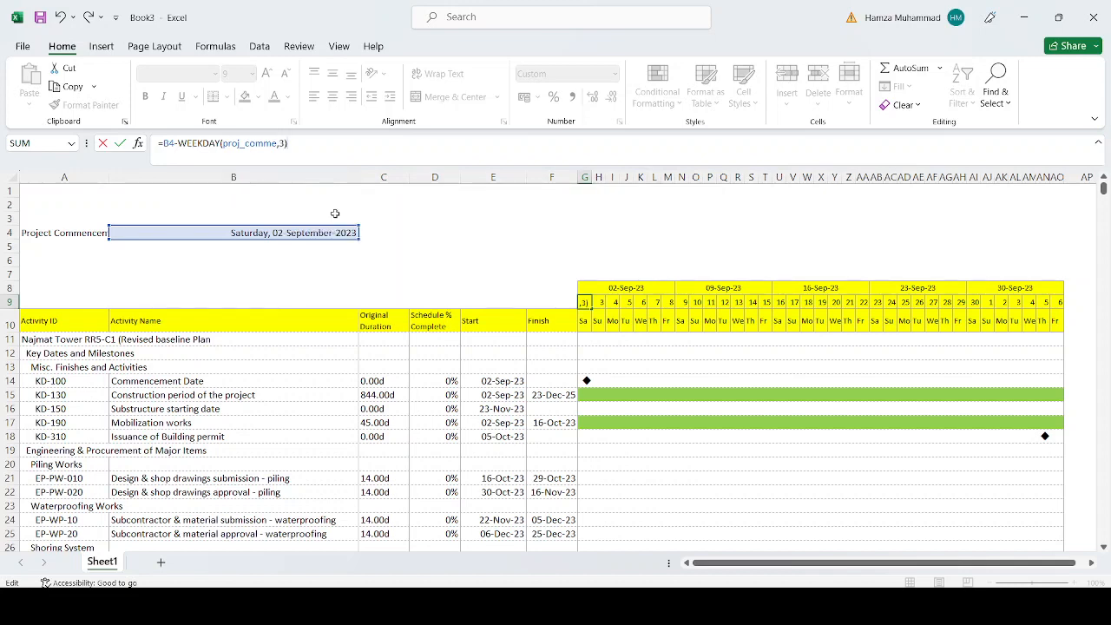
{"action": "key", "text": "Return"}
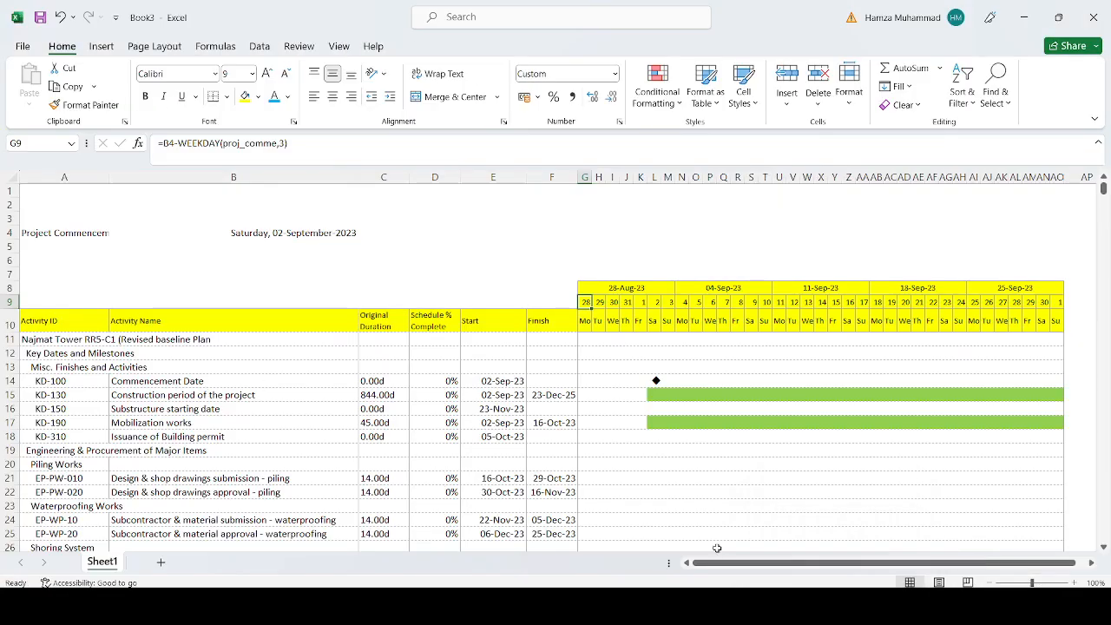
Examine the milestone and bars down to row 49 against the shifted timeline dates
{"action": "left_click", "coordinate": [750, 230]}
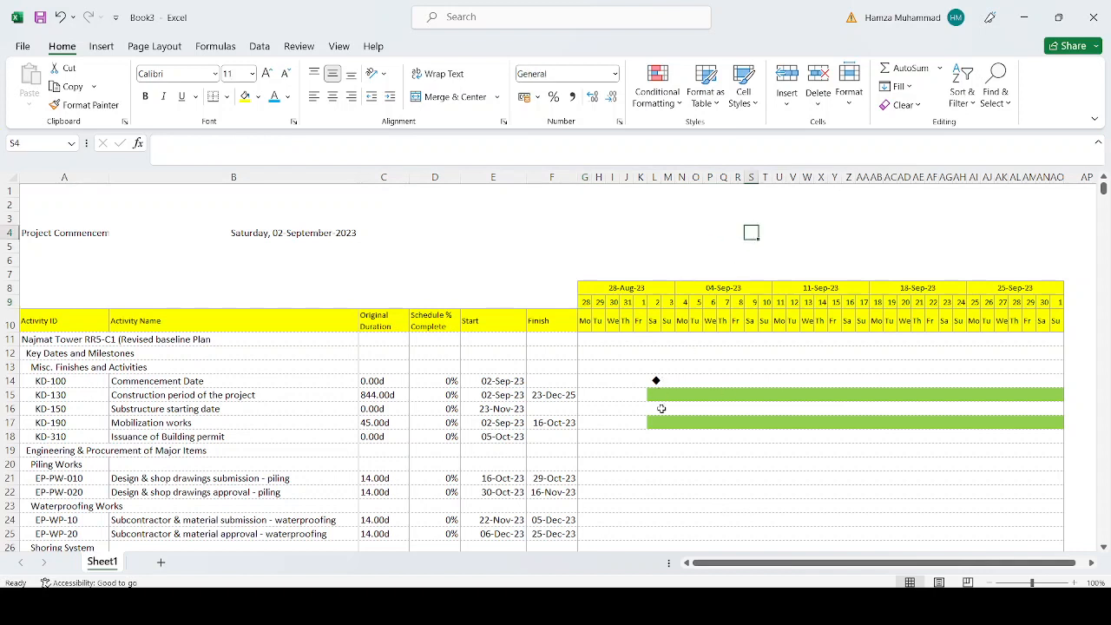
{"action": "left_click", "coordinate": [709, 291]}
{"action": "scroll", "coordinate": [773, 438], "scroll_direction": "down", "scroll_amount": 2}
{"action": "scroll", "coordinate": [775, 450], "scroll_direction": "down", "scroll_amount": 10}
{"action": "scroll", "coordinate": [776, 452], "scroll_direction": "up", "scroll_amount": 4}
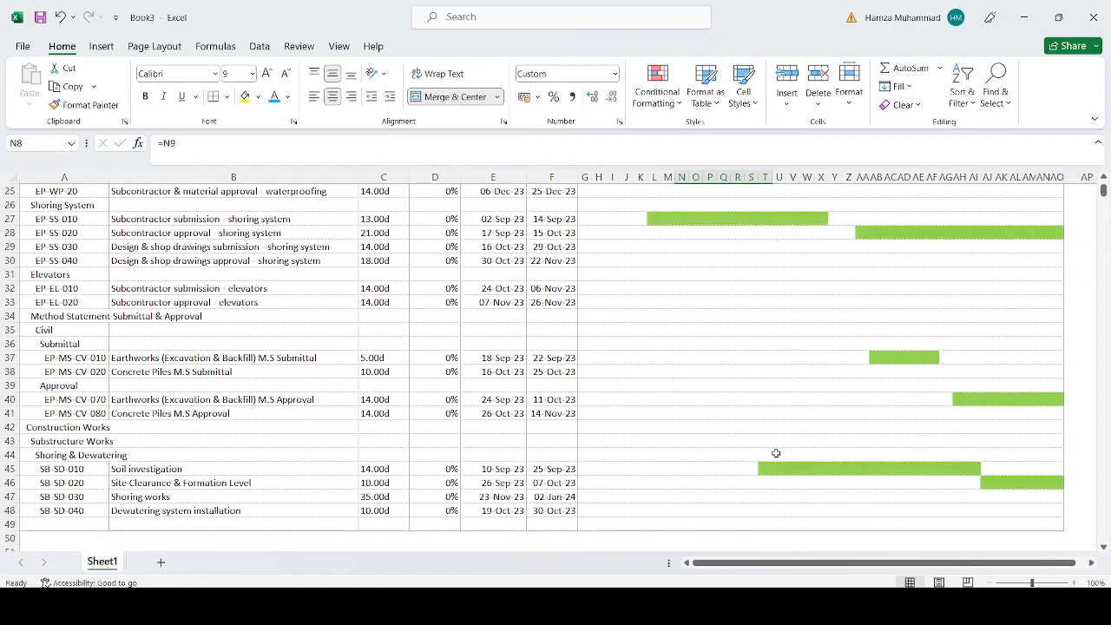
{"action": "scroll", "coordinate": [776, 452], "scroll_direction": "up", "scroll_amount": 8}
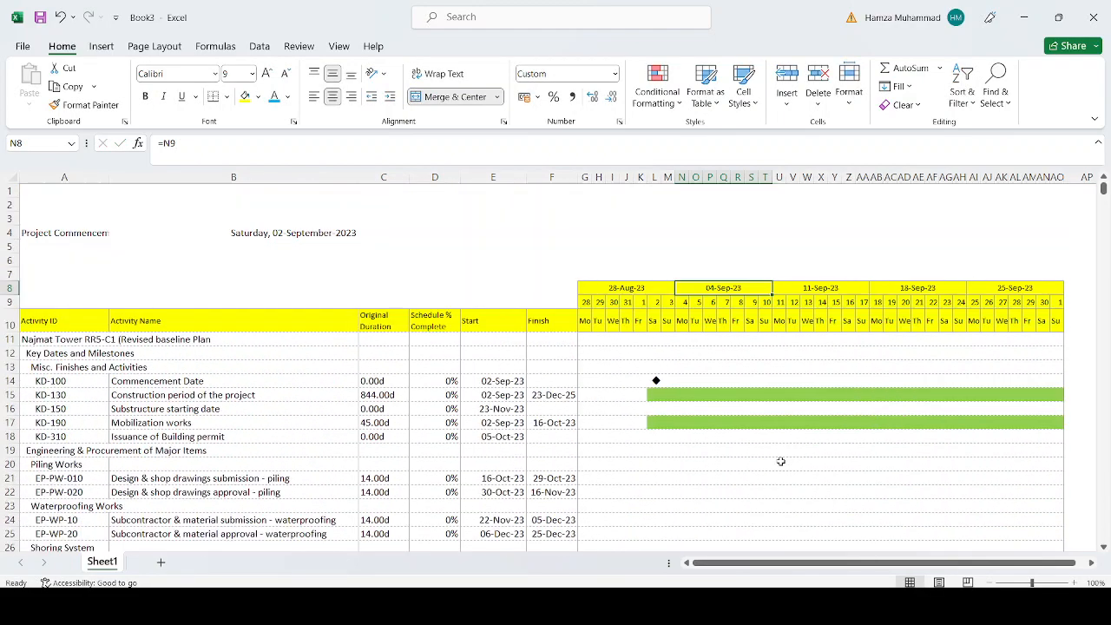
Enter the label "Data" in A5 and fill the commencement date from B4 down into B5
{"action": "left_click", "coordinate": [78, 245]}
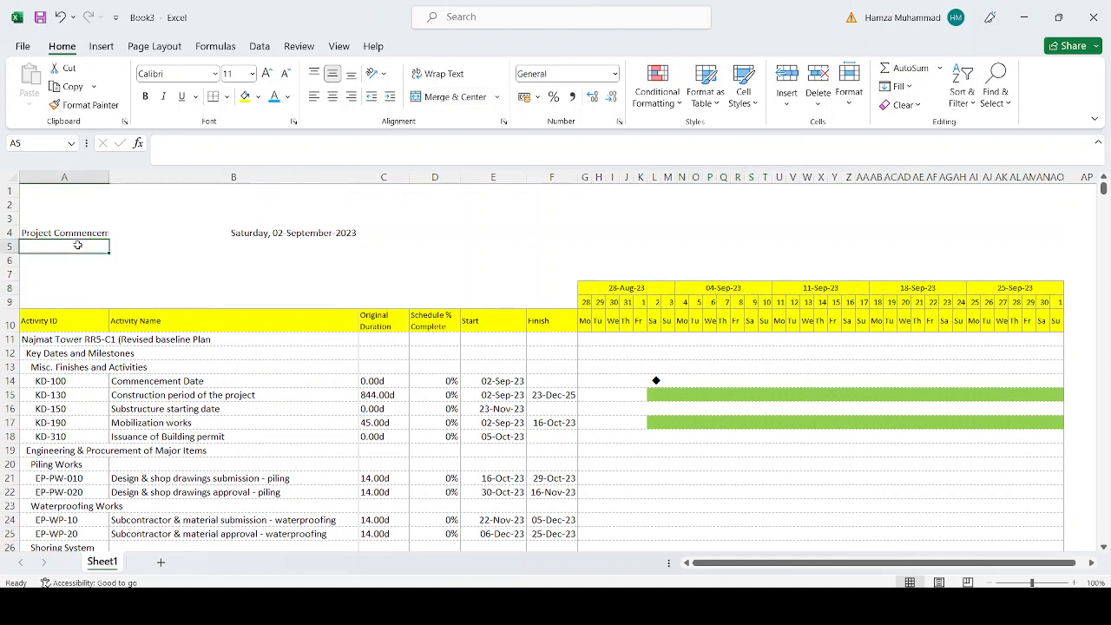
{"action": "type", "text": "Dat"}
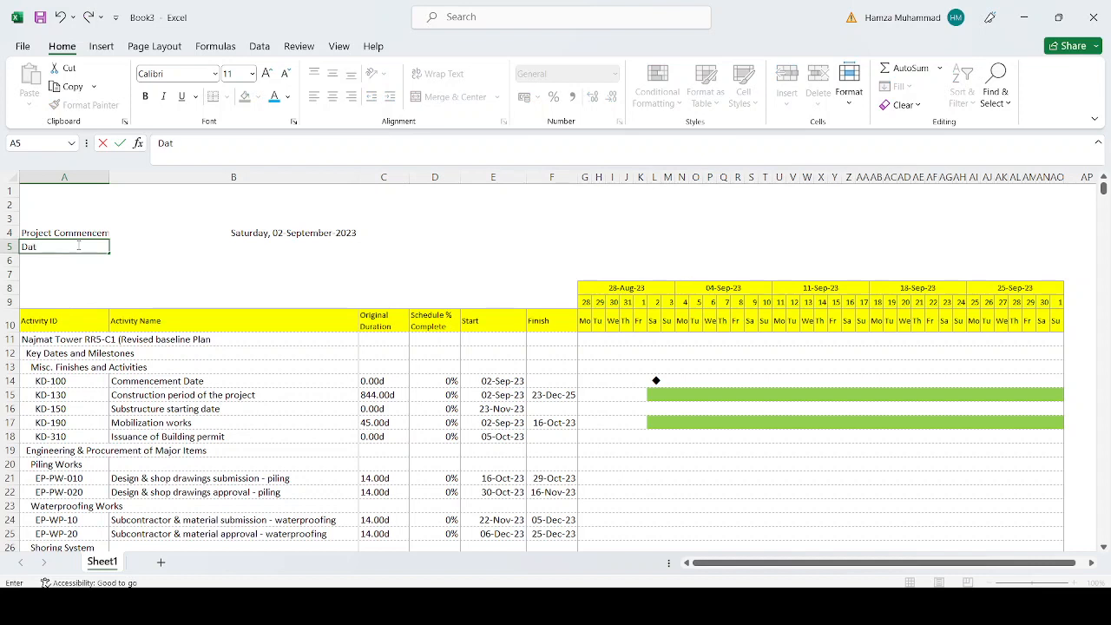
{"action": "type", "text": "a"}
{"action": "key", "text": "Tab"}
{"action": "key", "text": "Tab"}
{"action": "key", "text": "Left"}
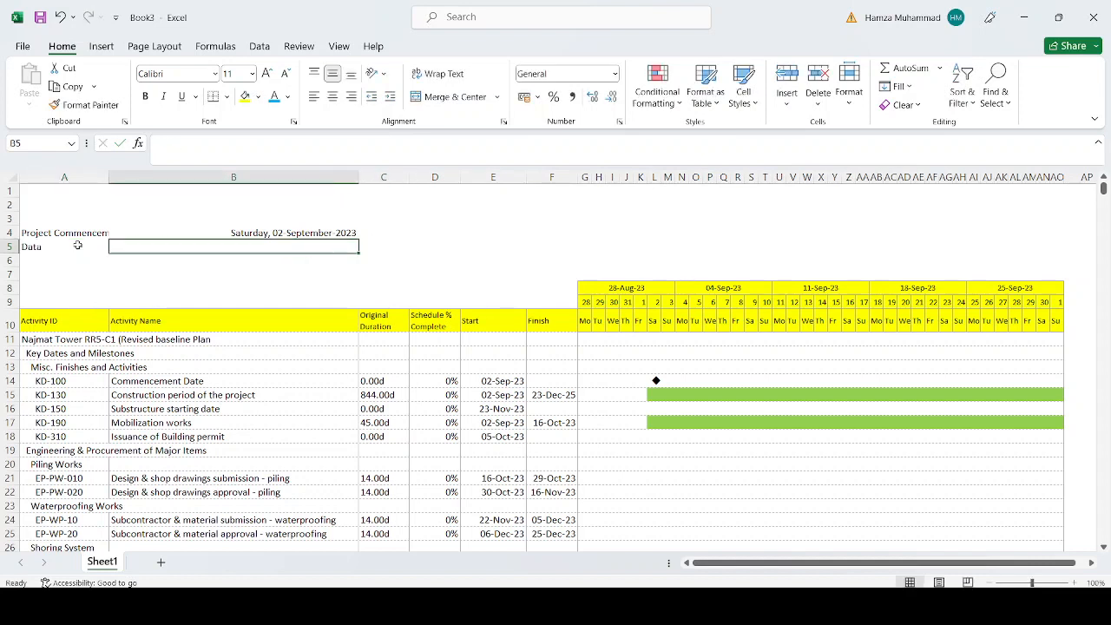
{"action": "left_click", "coordinate": [264, 235]}
{"action": "left_click_drag", "start_coordinate": [263, 234], "coordinate": [262, 247]}
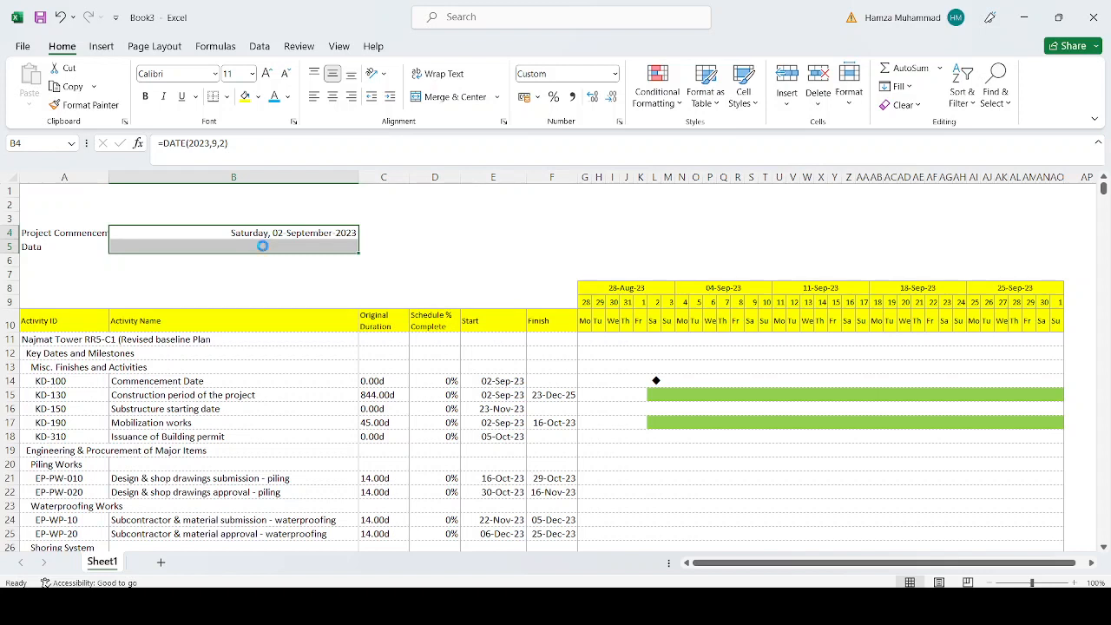
{"action": "key", "text": "ctrl+d"}
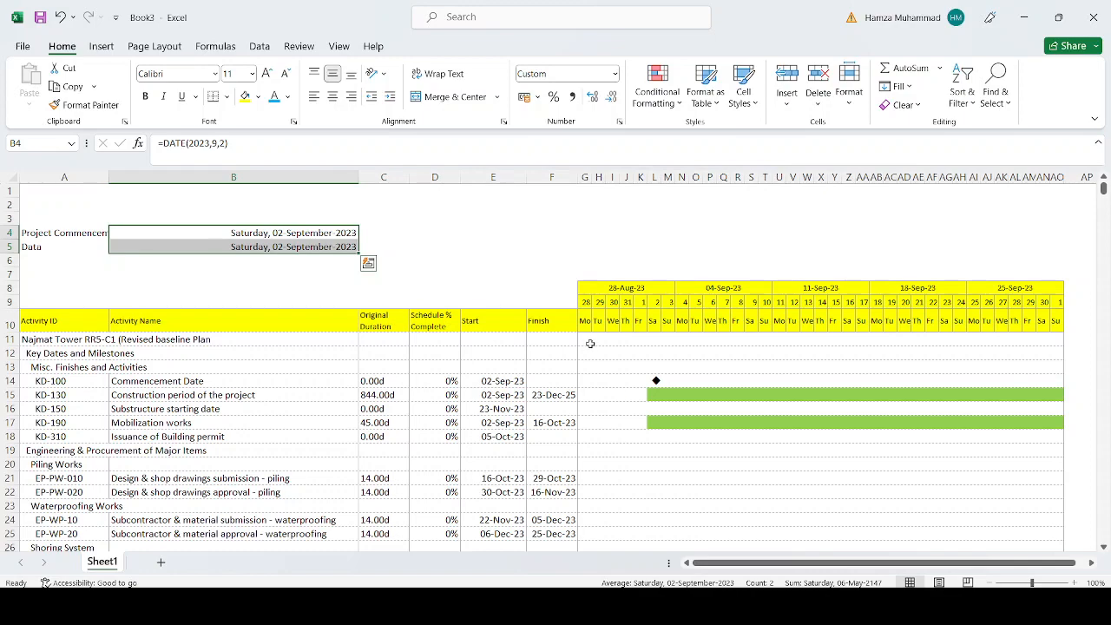
Start a new formula-based conditional formatting rule for the timeline grid G11:AO49
{"action": "left_click_drag", "start_coordinate": [586, 340], "coordinate": [1057, 522]}
{"action": "scroll", "coordinate": [784, 489], "scroll_direction": "up", "scroll_amount": 8}
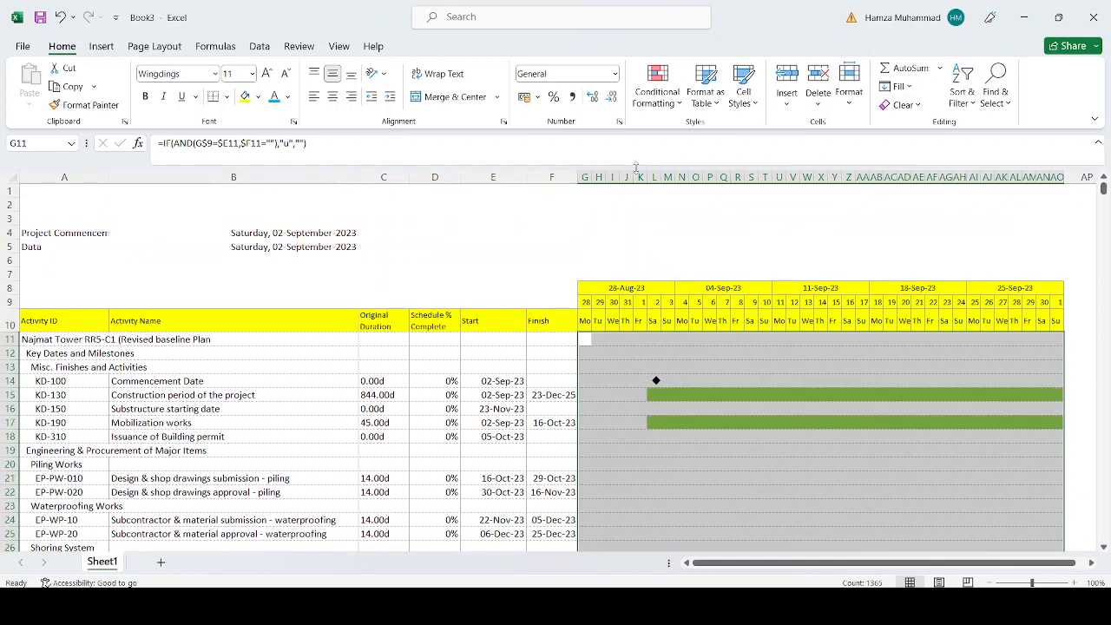
{"action": "left_click", "coordinate": [664, 98]}
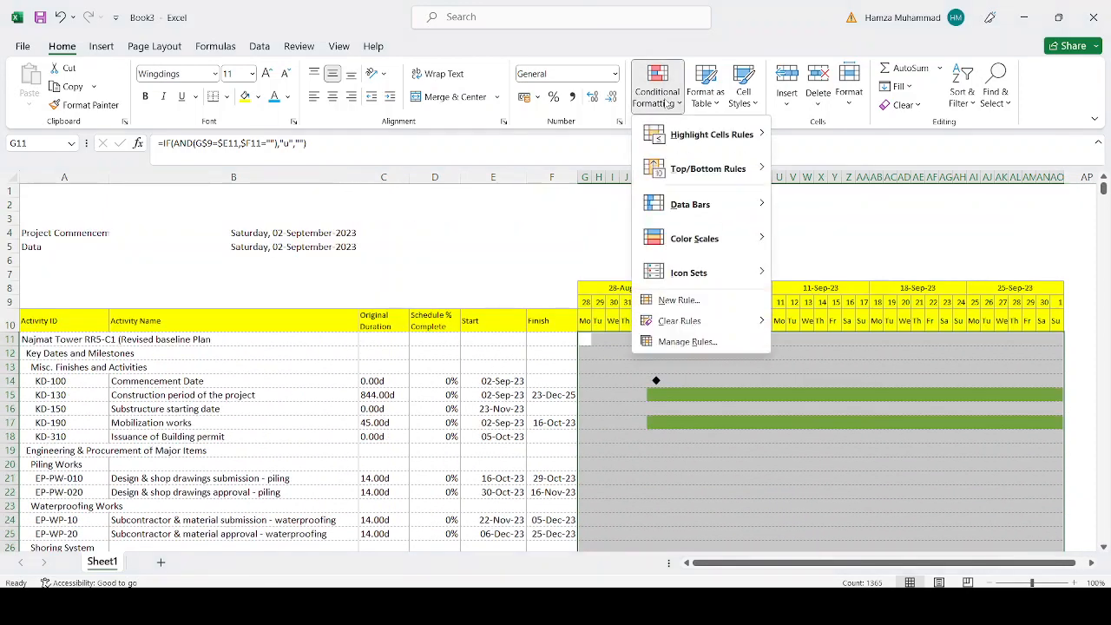
{"action": "left_click", "coordinate": [685, 344]}
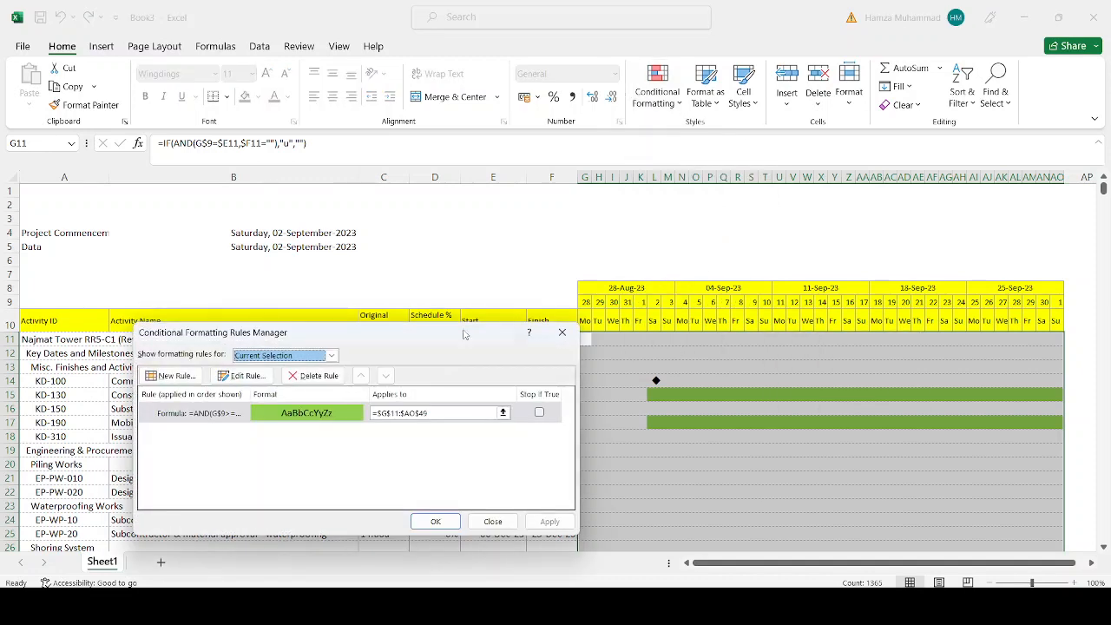
{"action": "left_click", "coordinate": [193, 384]}
{"action": "left_click", "coordinate": [249, 400]}
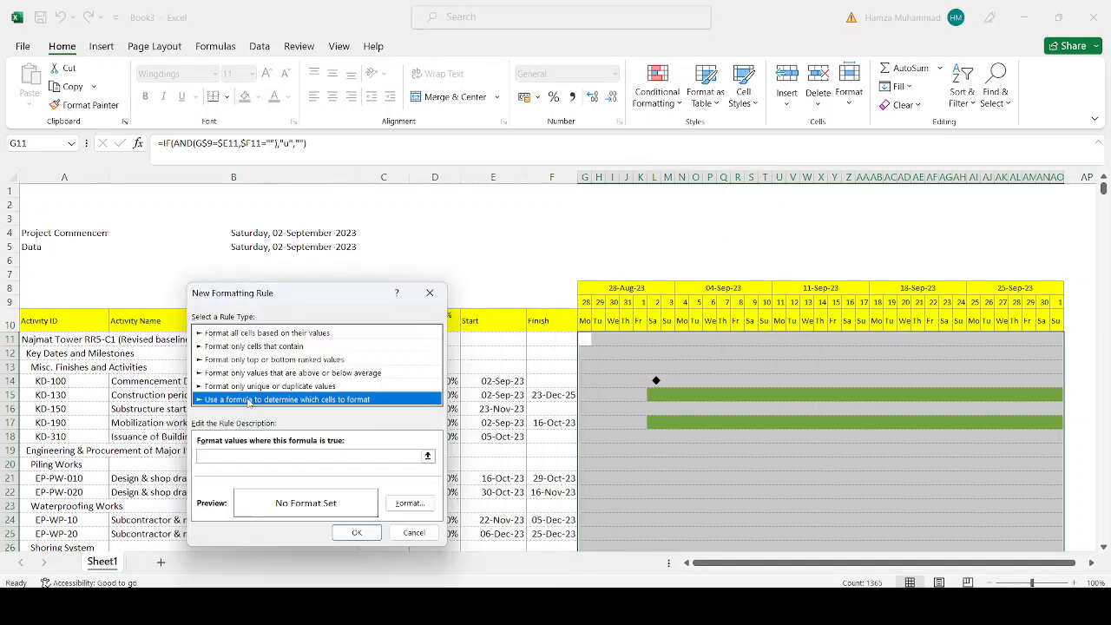
Define the rule formula as =G$9=$B$5 to match the timeline dates with the data date
{"action": "left_click", "coordinate": [427, 455]}
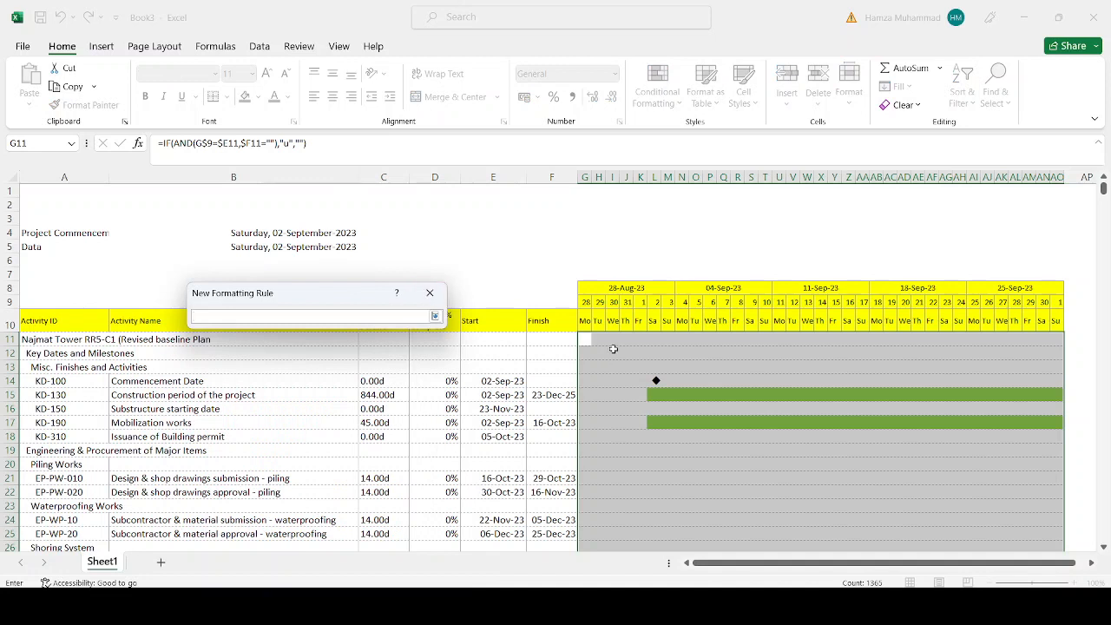
{"action": "left_click", "coordinate": [589, 304]}
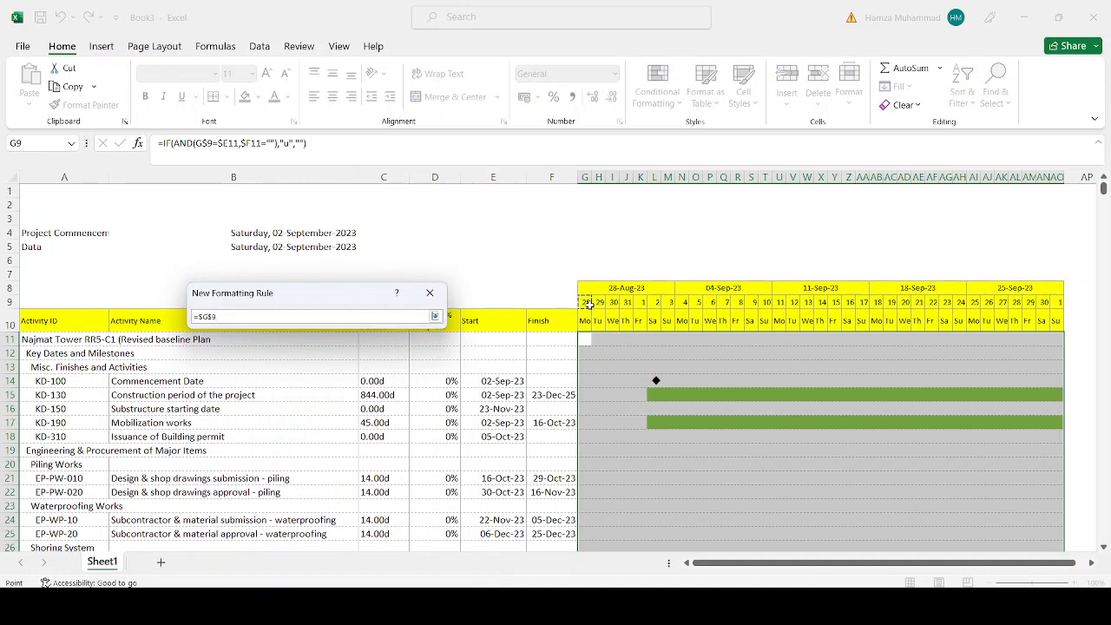
{"action": "key", "text": "F4"}
{"action": "type", "text": "="}
{"action": "left_click", "coordinate": [321, 246]}
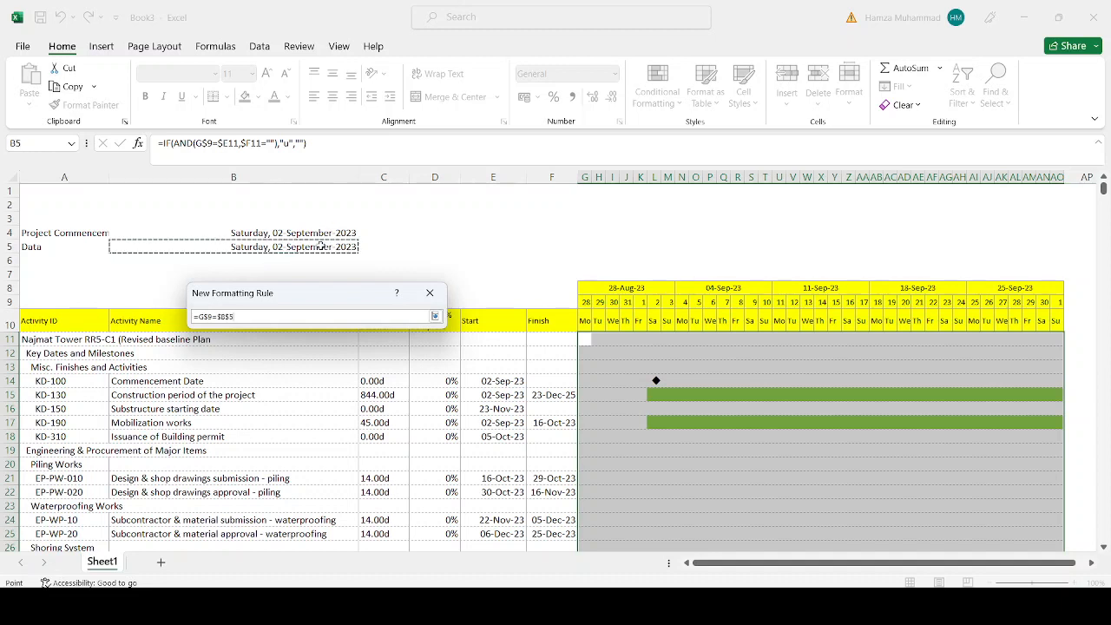
{"action": "left_click", "coordinate": [436, 318]}
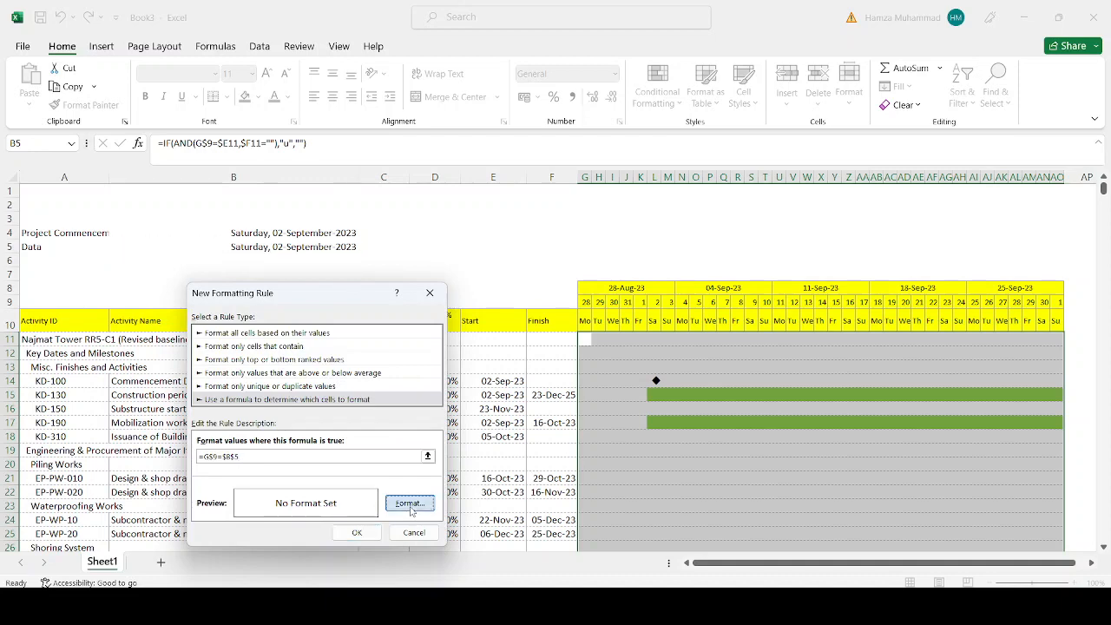
Set the border line color in the new rule's cell format to red
{"action": "left_click", "coordinate": [408, 503]}
{"action": "left_click", "coordinate": [292, 239]}
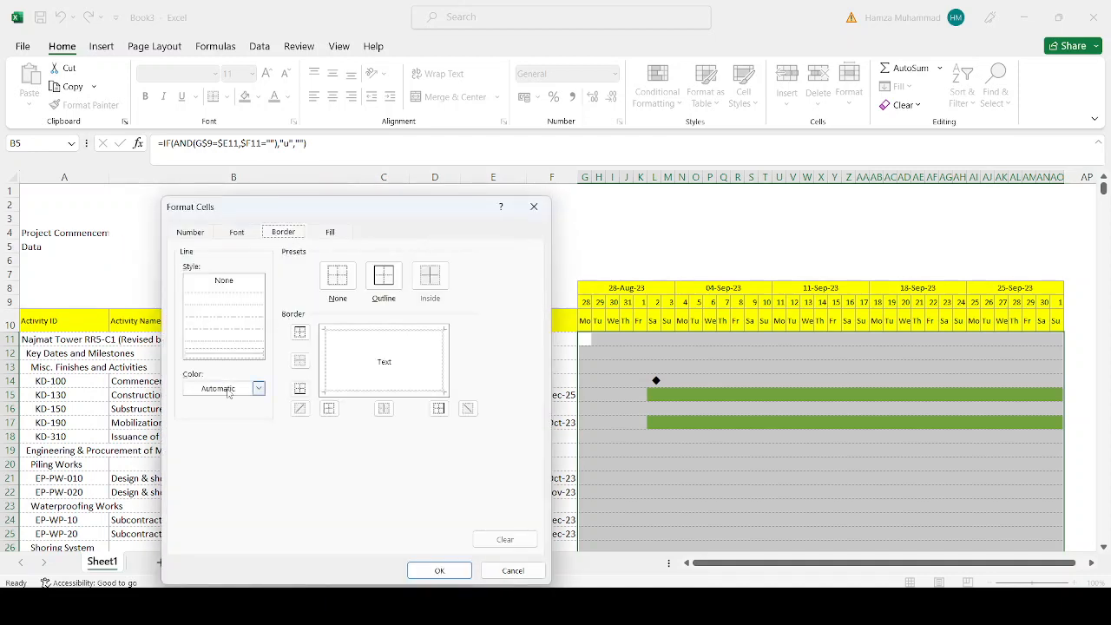
{"action": "left_click", "coordinate": [258, 387]}
{"action": "left_click", "coordinate": [201, 544]}
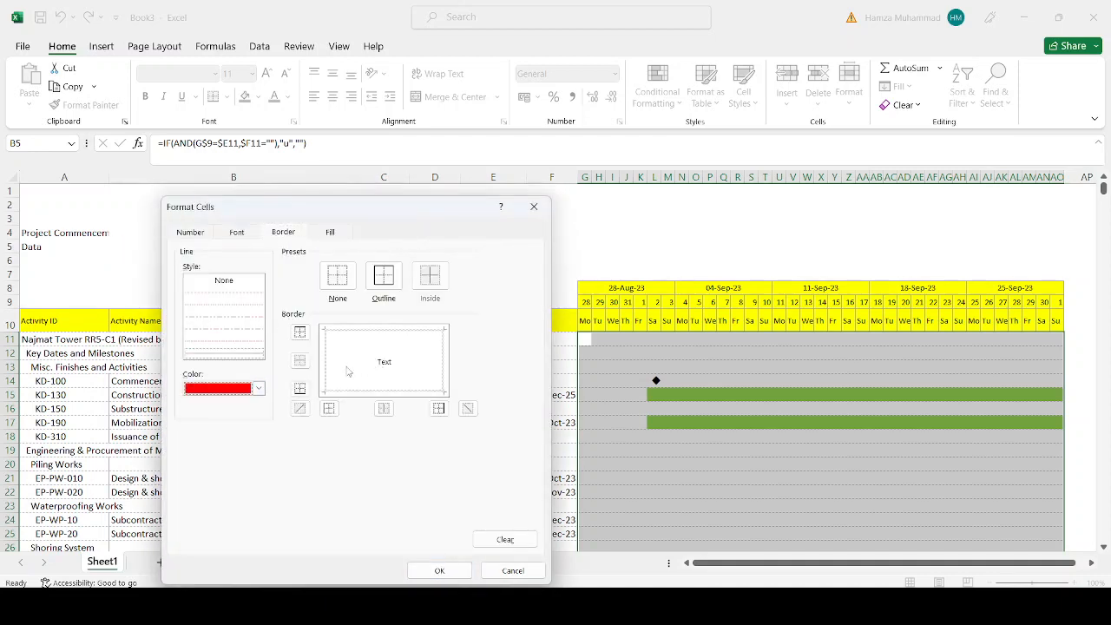
Format the =G$9=$B$5 rule with red left and right borders and a red diagonal-stripe pattern fill, and apply it to the grid
{"action": "left_click", "coordinate": [328, 377]}
{"action": "left_click", "coordinate": [441, 381]}
{"action": "left_click", "coordinate": [335, 234]}
{"action": "left_click", "coordinate": [508, 267]}
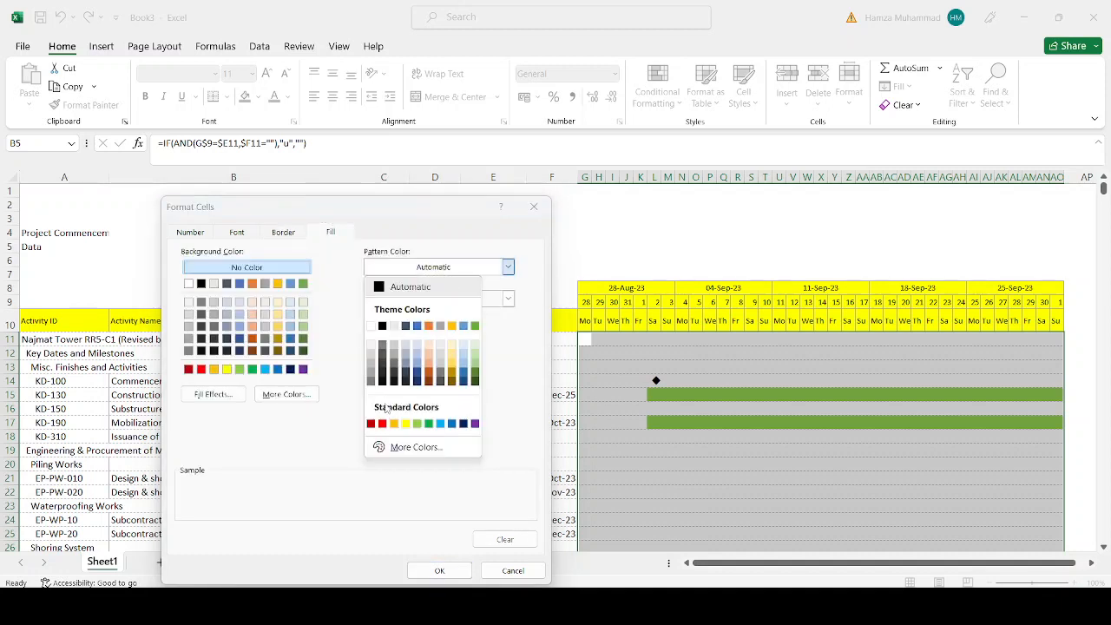
{"action": "left_click", "coordinate": [382, 426]}
{"action": "left_click", "coordinate": [425, 300]}
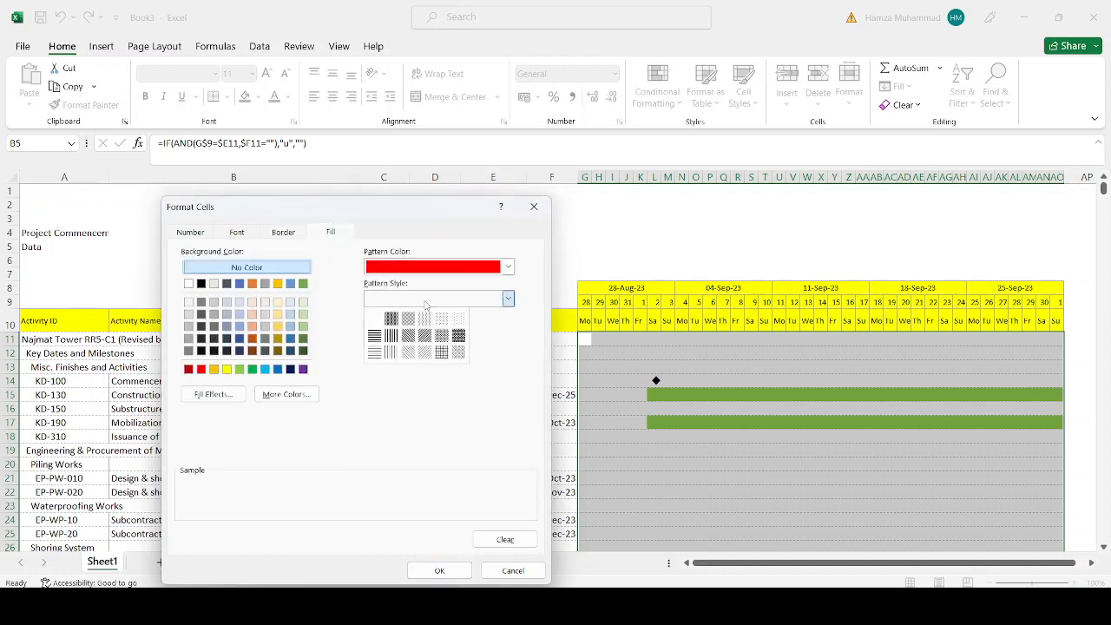
{"action": "left_click", "coordinate": [428, 352]}
{"action": "left_click", "coordinate": [439, 573]}
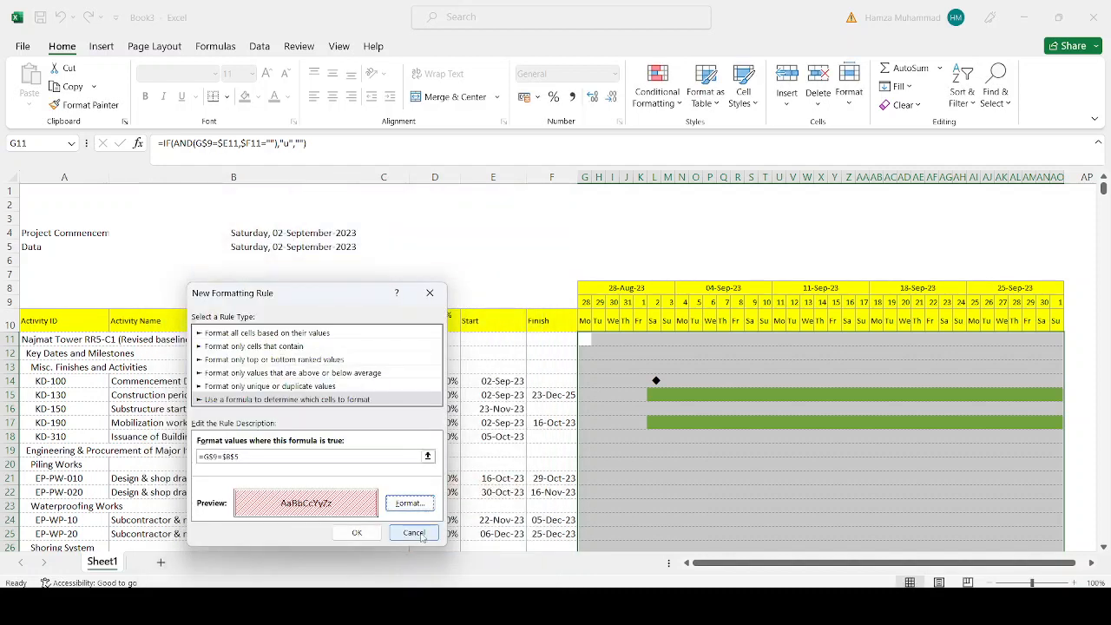
{"action": "left_click", "coordinate": [369, 530]}
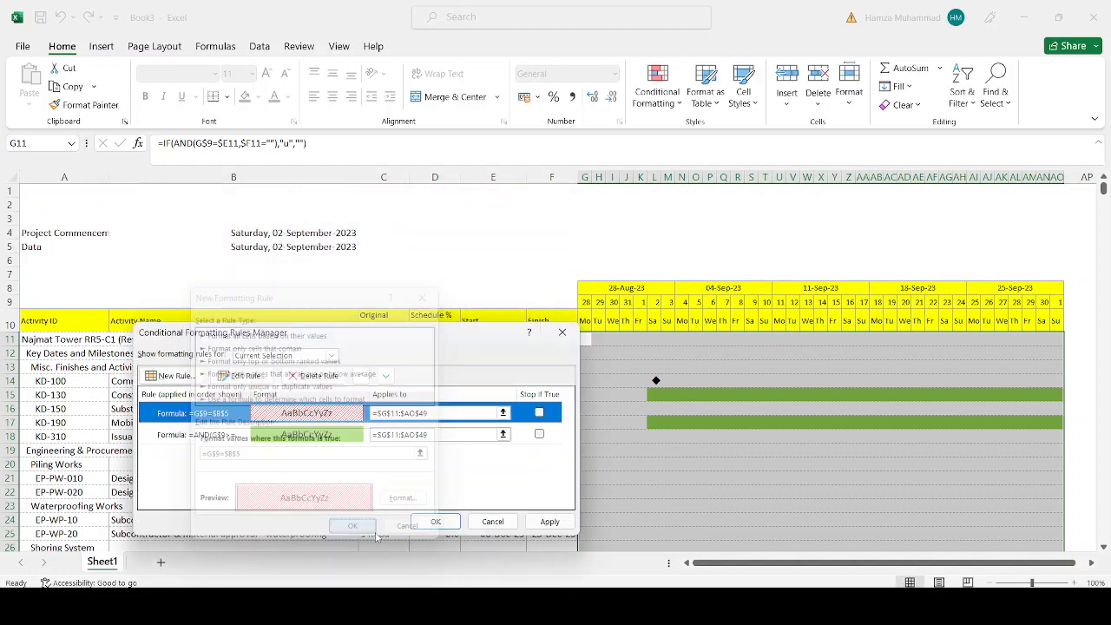
{"action": "left_click", "coordinate": [549, 522]}
{"action": "left_click", "coordinate": [436, 521]}
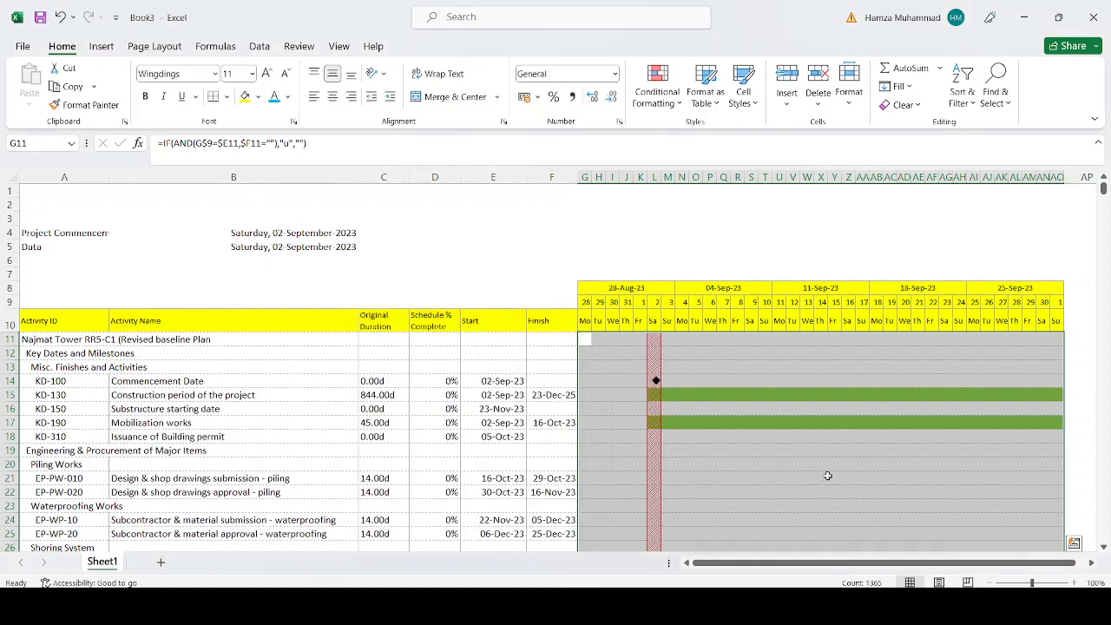
Create another formula-based conditional formatting rule for the timeline grid with the formula =G$10="su"
{"action": "scroll", "coordinate": [833, 468], "scroll_direction": "down", "scroll_amount": 7}
{"action": "scroll", "coordinate": [833, 468], "scroll_direction": "down", "scroll_amount": 3}
{"action": "scroll", "coordinate": [833, 469], "scroll_direction": "up", "scroll_amount": 9}
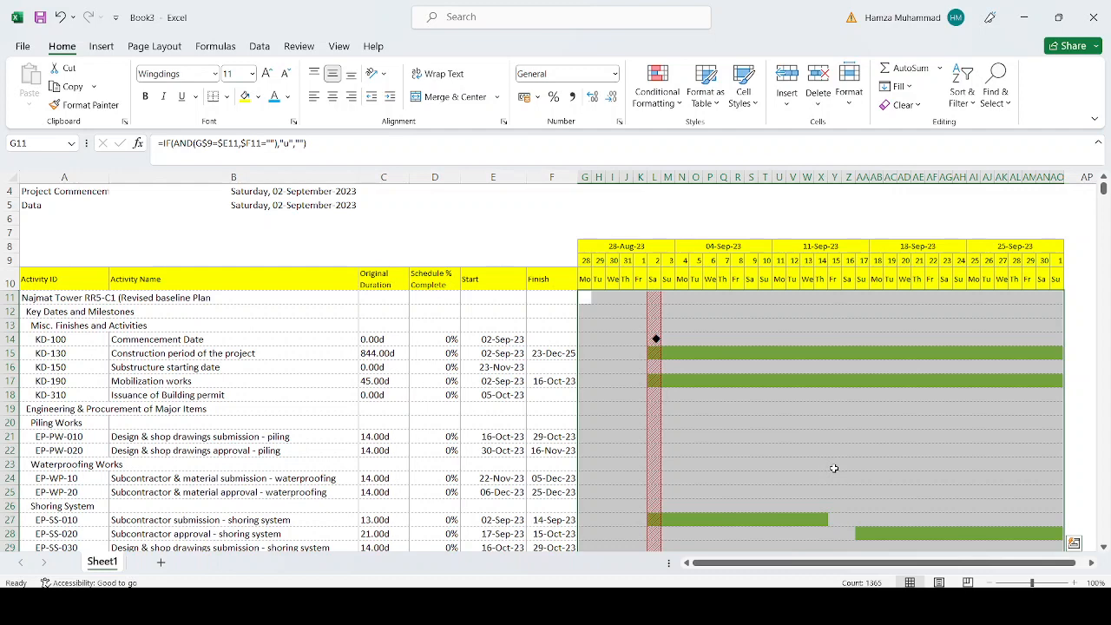
{"action": "left_click_drag", "start_coordinate": [893, 562], "coordinate": [900, 558]}
{"action": "left_click", "coordinate": [657, 87]}
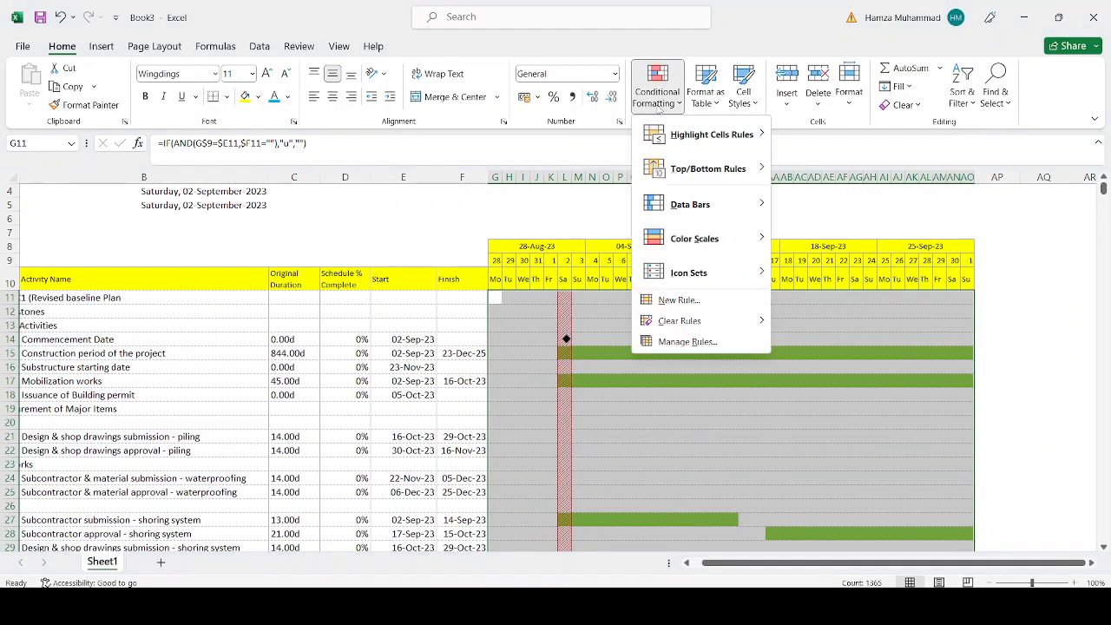
{"action": "left_click", "coordinate": [685, 341]}
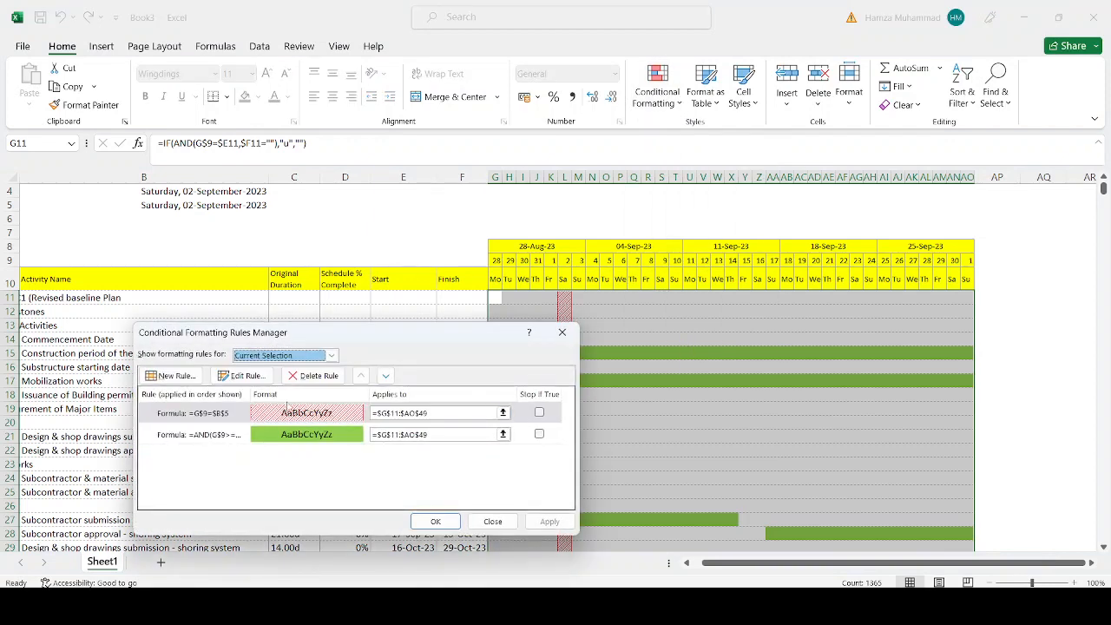
{"action": "left_click", "coordinate": [174, 375]}
{"action": "left_click", "coordinate": [233, 400]}
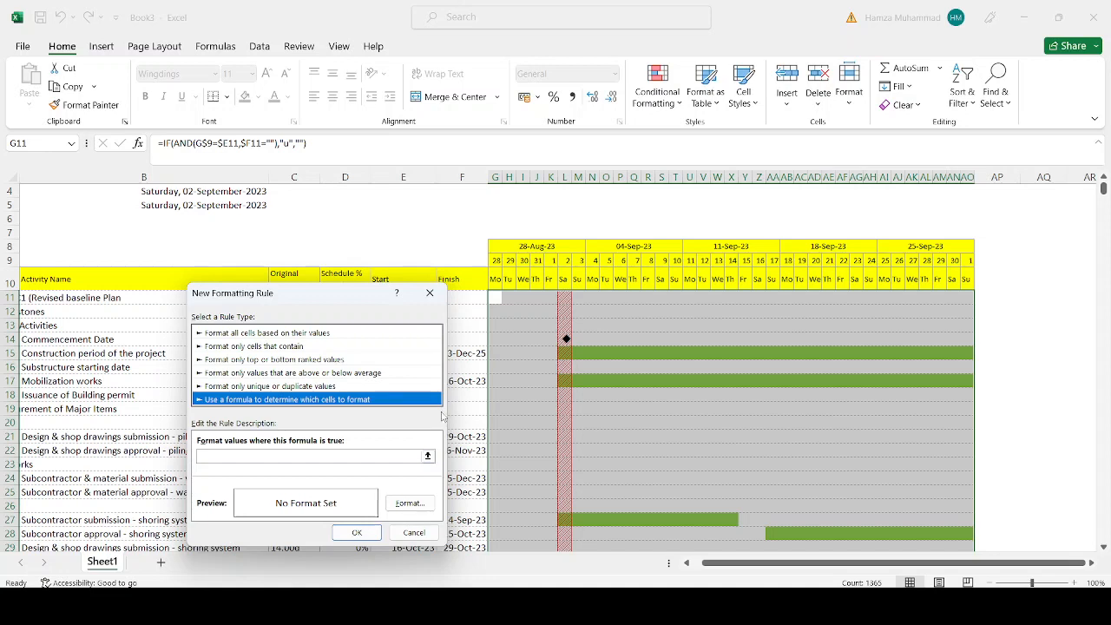
{"action": "left_click", "coordinate": [427, 456]}
{"action": "left_click", "coordinate": [495, 279]}
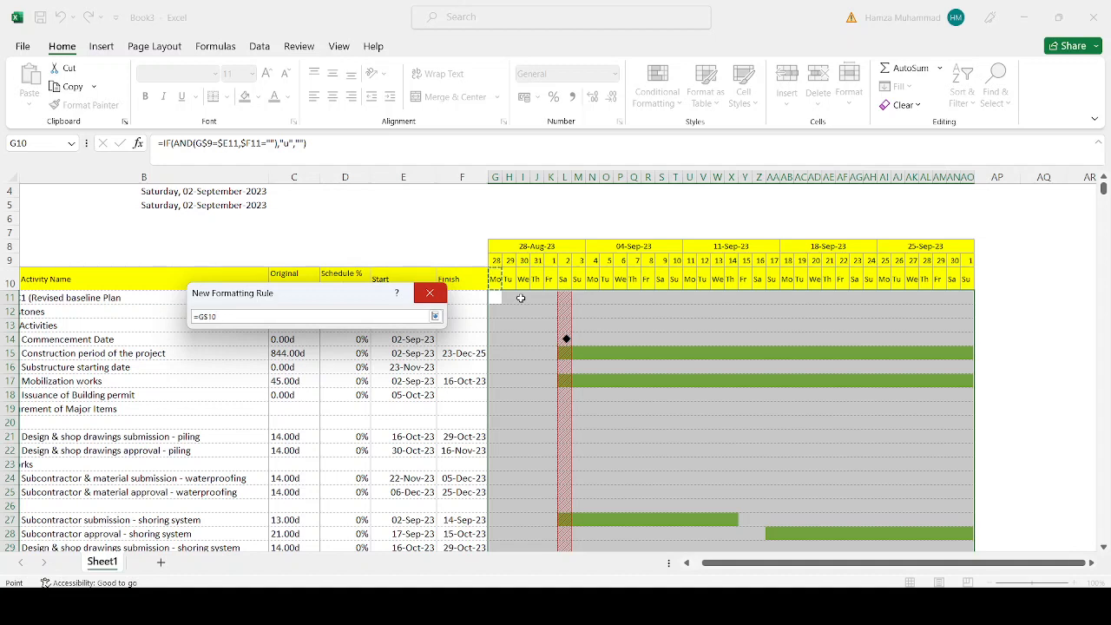
{"action": "type", "text": "=\"su@"}
{"action": "key", "text": "BackSpace"}
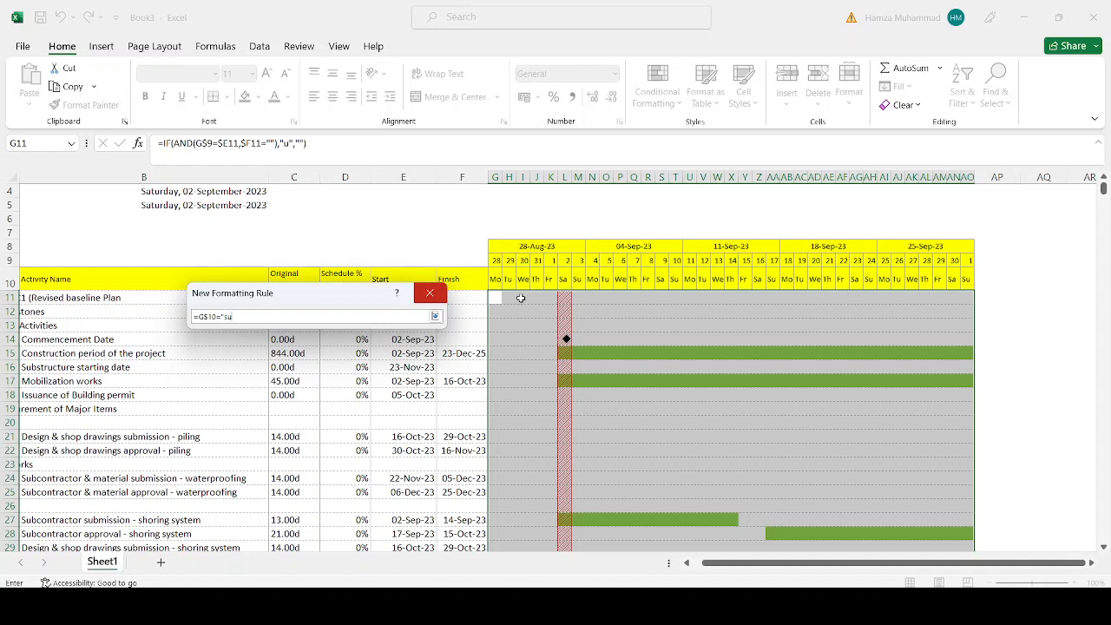
{"action": "type", "text": "\""}
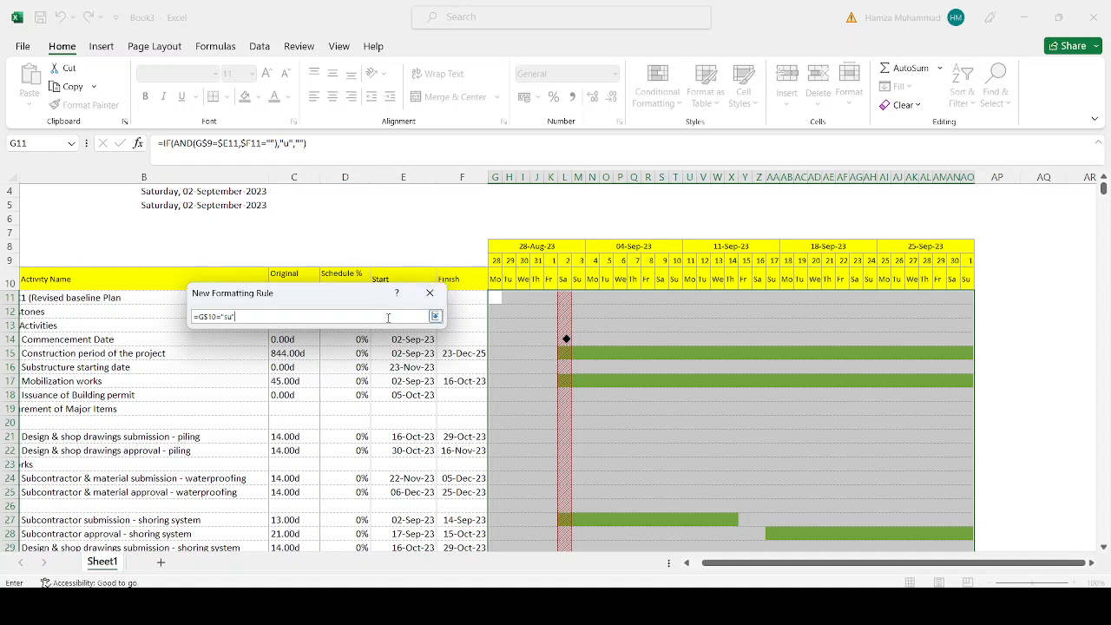
{"action": "left_click", "coordinate": [435, 315]}
Give the Sunday rule a light orange background fill and apply it to the timeline grid
{"action": "left_click", "coordinate": [409, 503]}
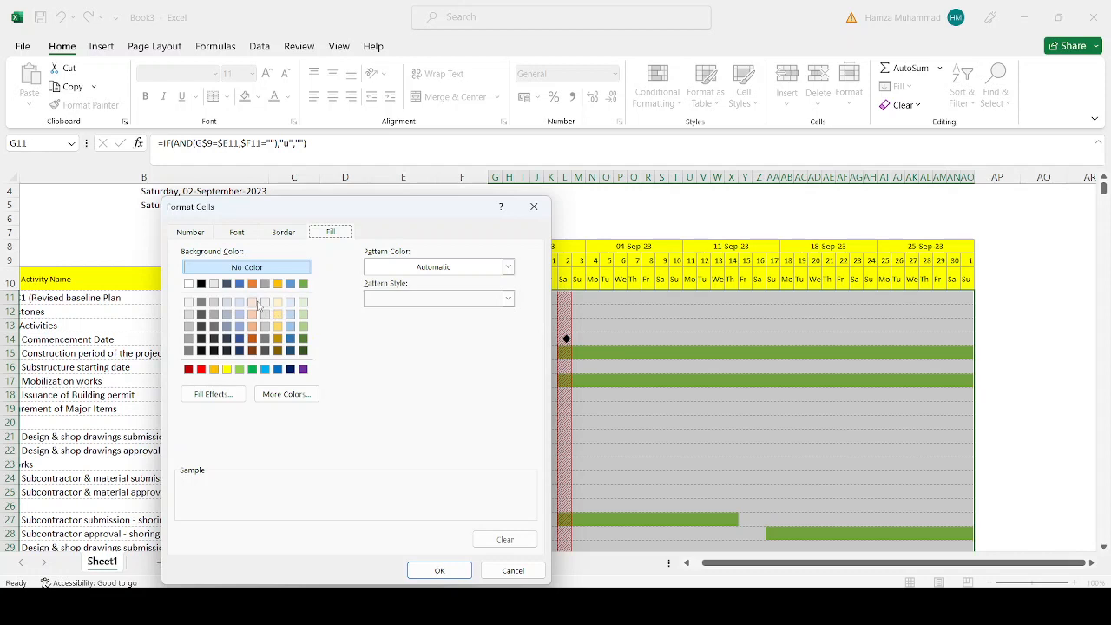
{"action": "left_click", "coordinate": [252, 302]}
{"action": "left_click", "coordinate": [422, 571]}
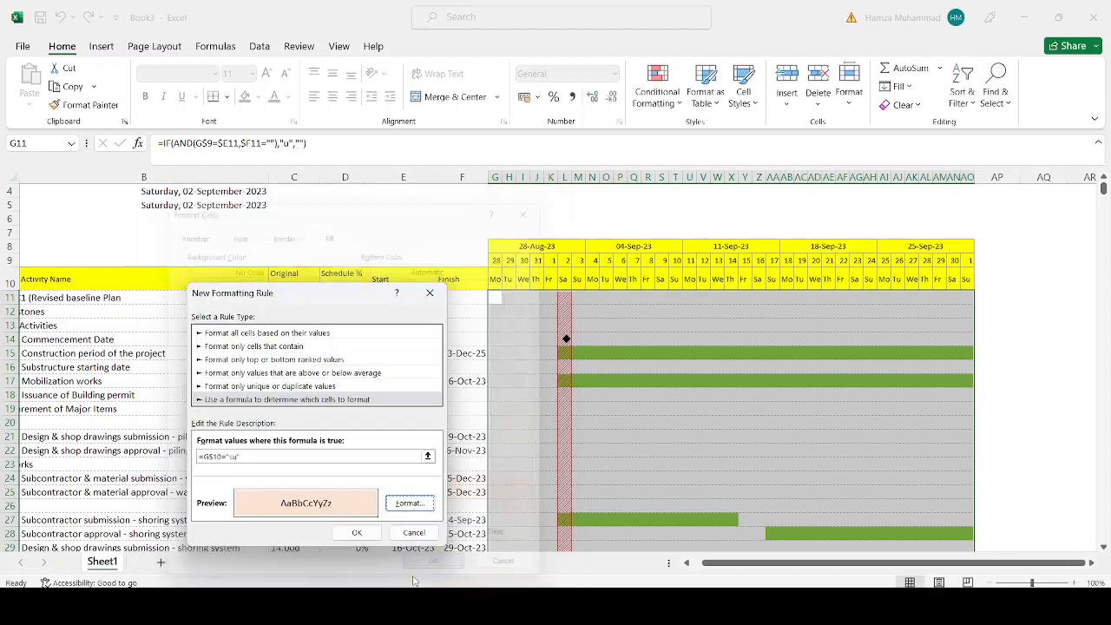
{"action": "left_click", "coordinate": [356, 532]}
{"action": "left_click", "coordinate": [549, 520]}
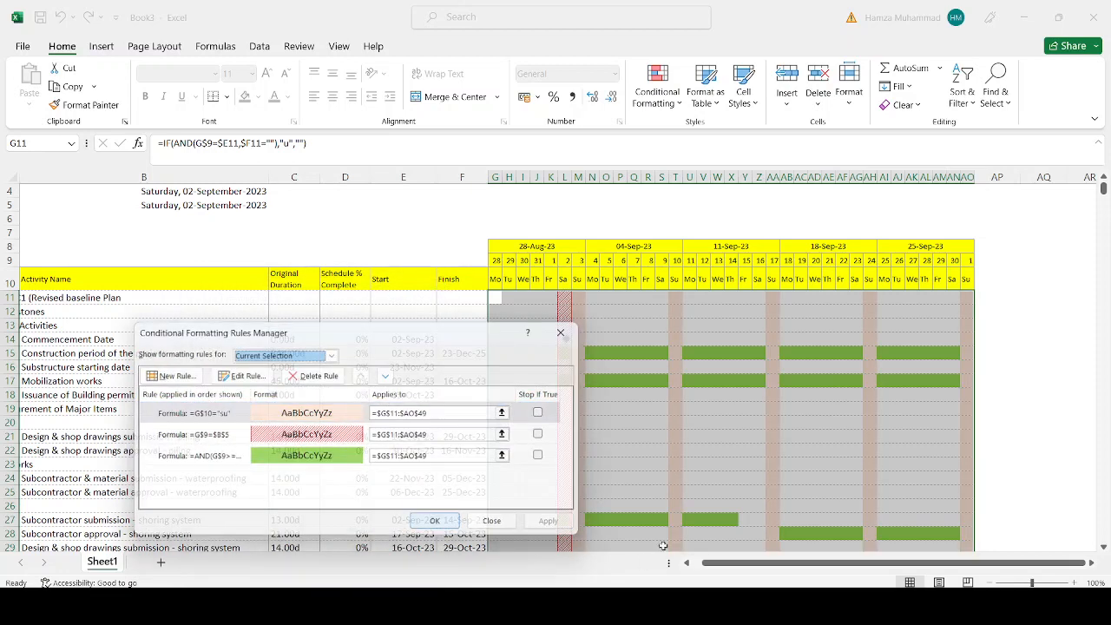
{"action": "left_click", "coordinate": [432, 522]}
Change the day in cell B5's date formula to 9, making the data date 09-September-2023
{"action": "scroll", "coordinate": [758, 475], "scroll_direction": "down", "scroll_amount": 4}
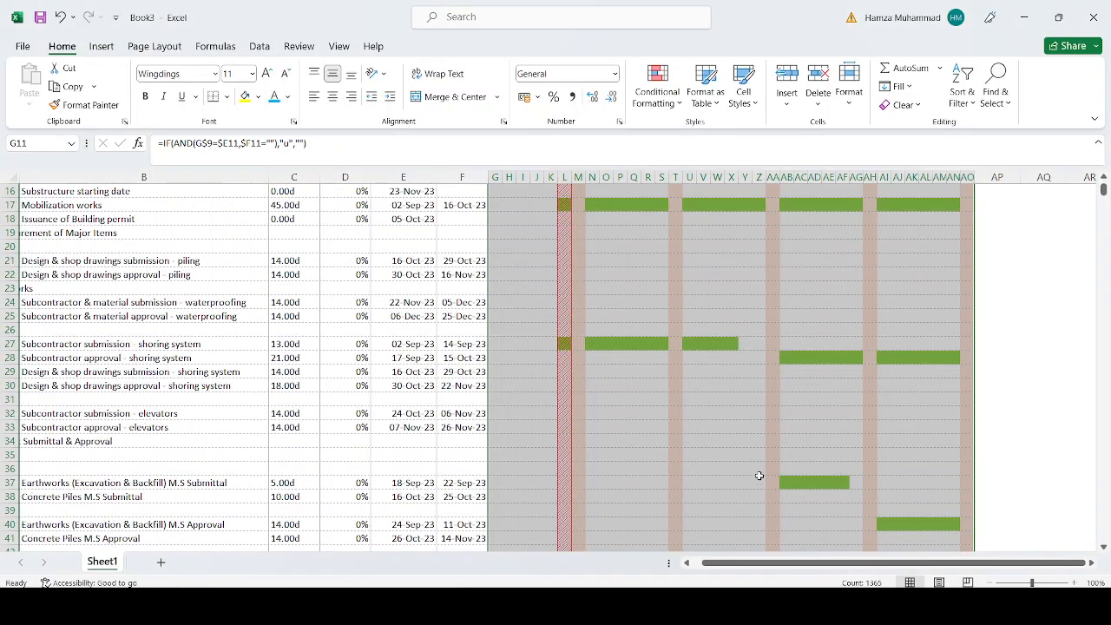
{"action": "scroll", "coordinate": [758, 476], "scroll_direction": "up", "scroll_amount": 3}
{"action": "scroll", "coordinate": [758, 475], "scroll_direction": "up", "scroll_amount": 2}
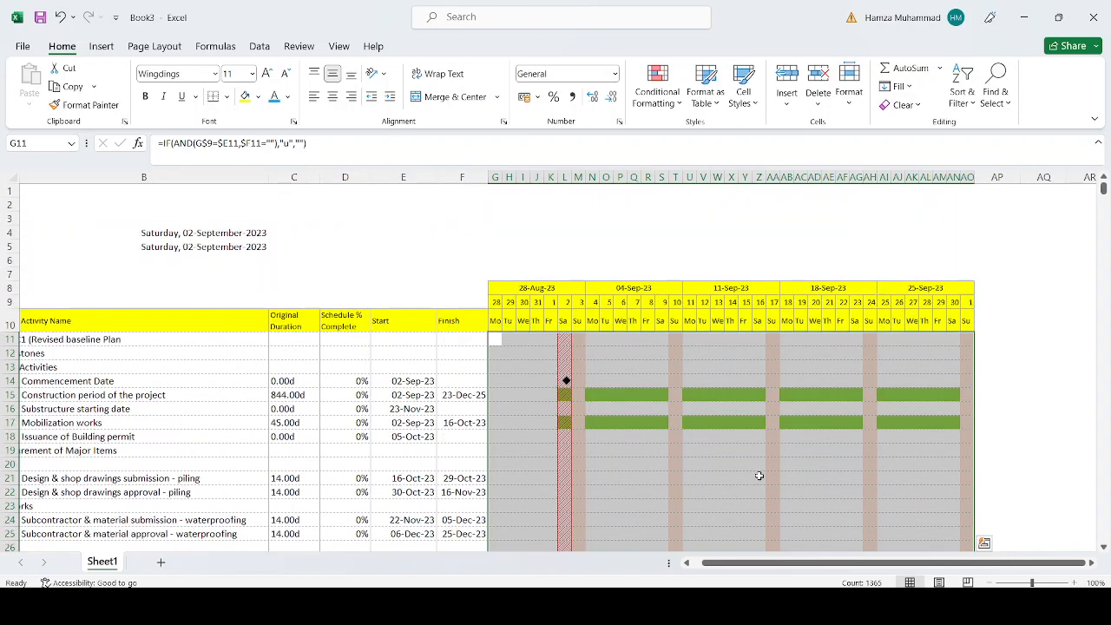
{"action": "left_click", "coordinate": [243, 247]}
{"action": "left_click", "coordinate": [223, 143]}
{"action": "double_click", "coordinate": [223, 143]}
{"action": "type", "text": "9"}
{"action": "key", "text": "shift+Return"}
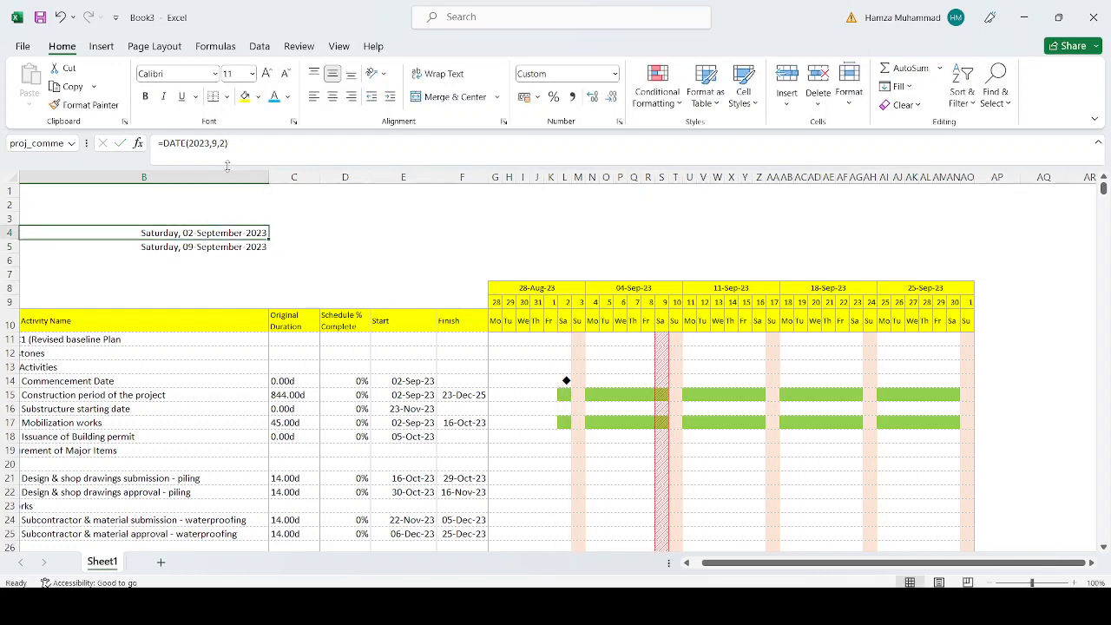
Add the label "Project Week" in A6 with the value 1 in B6
{"action": "left_click_drag", "start_coordinate": [791, 563], "coordinate": [736, 565]}
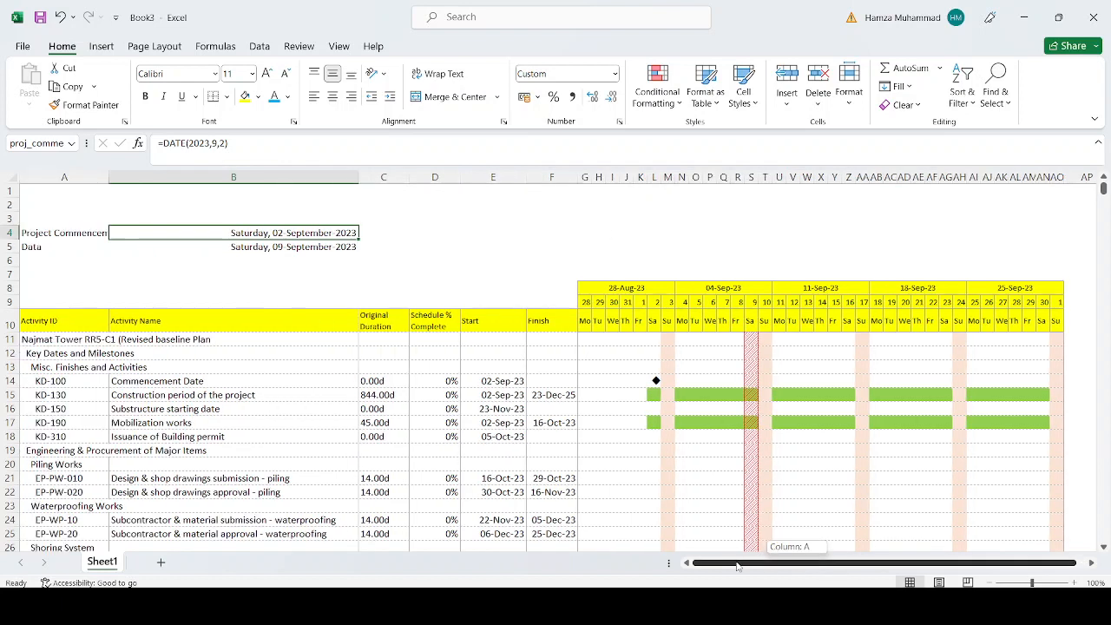
{"action": "left_click", "coordinate": [62, 259]}
{"action": "type", "text": "Project "}
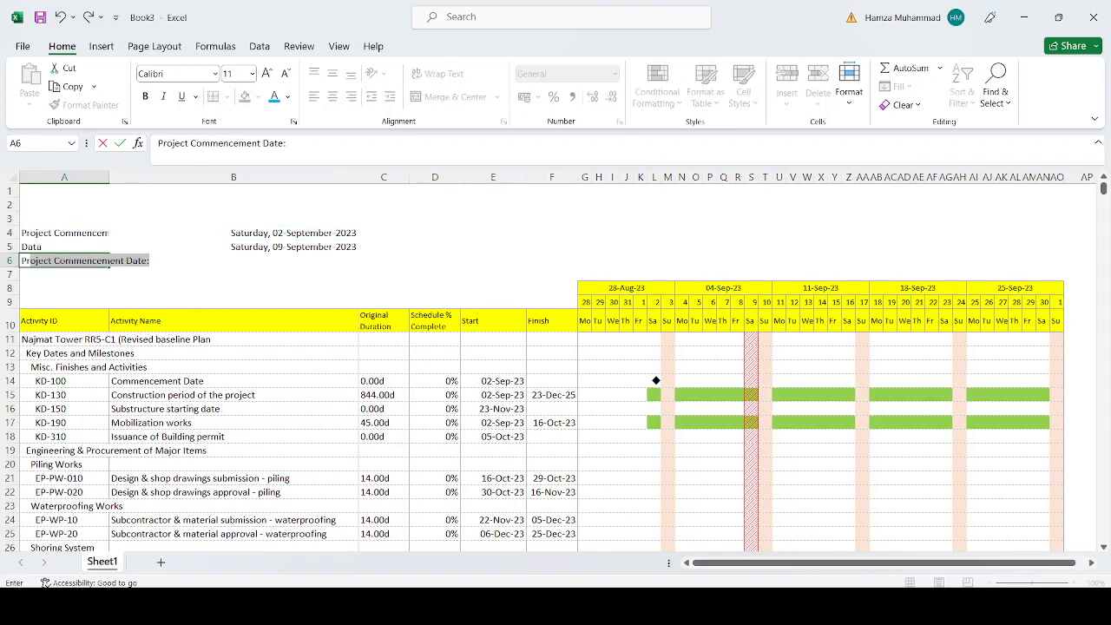
{"action": "type", "text": "Week"}
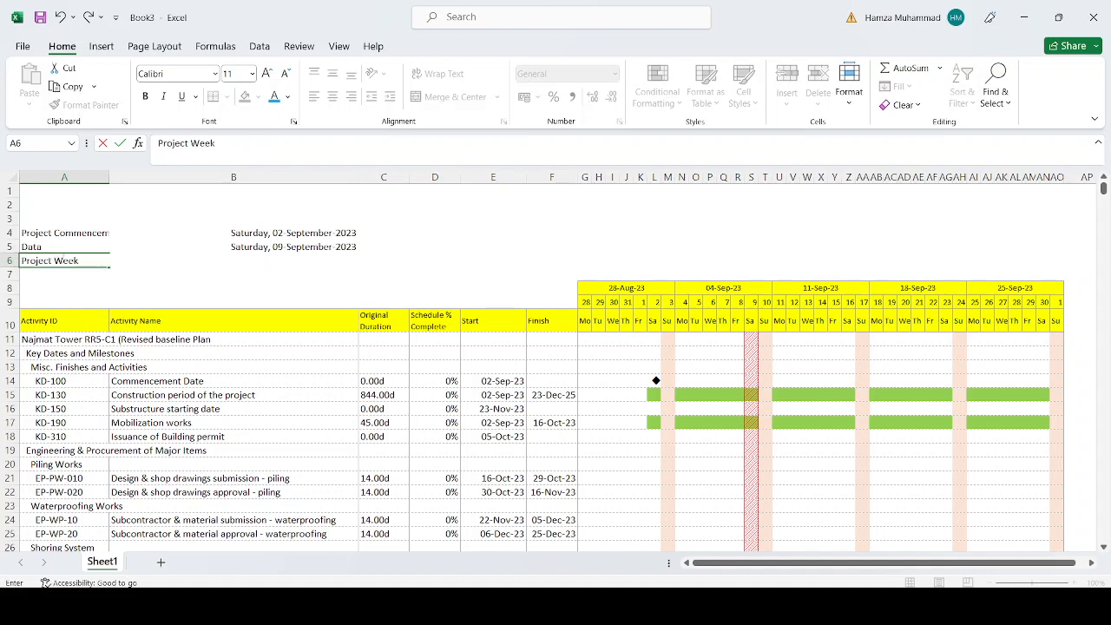
{"action": "key", "text": "Tab"}
{"action": "type", "text": "1"}
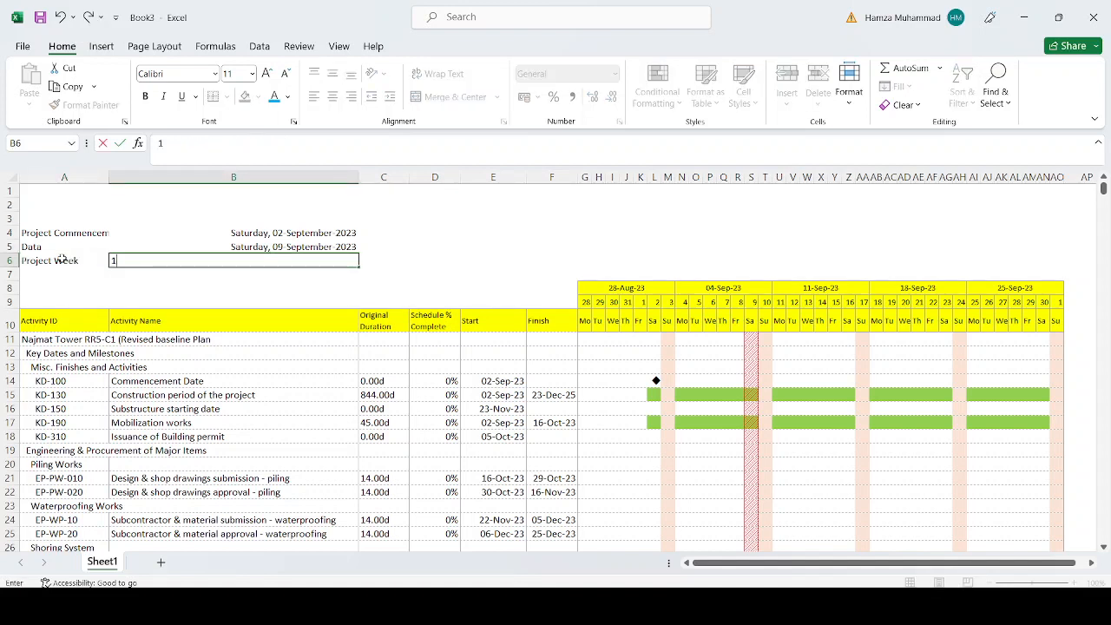
{"action": "key", "text": "Return"}
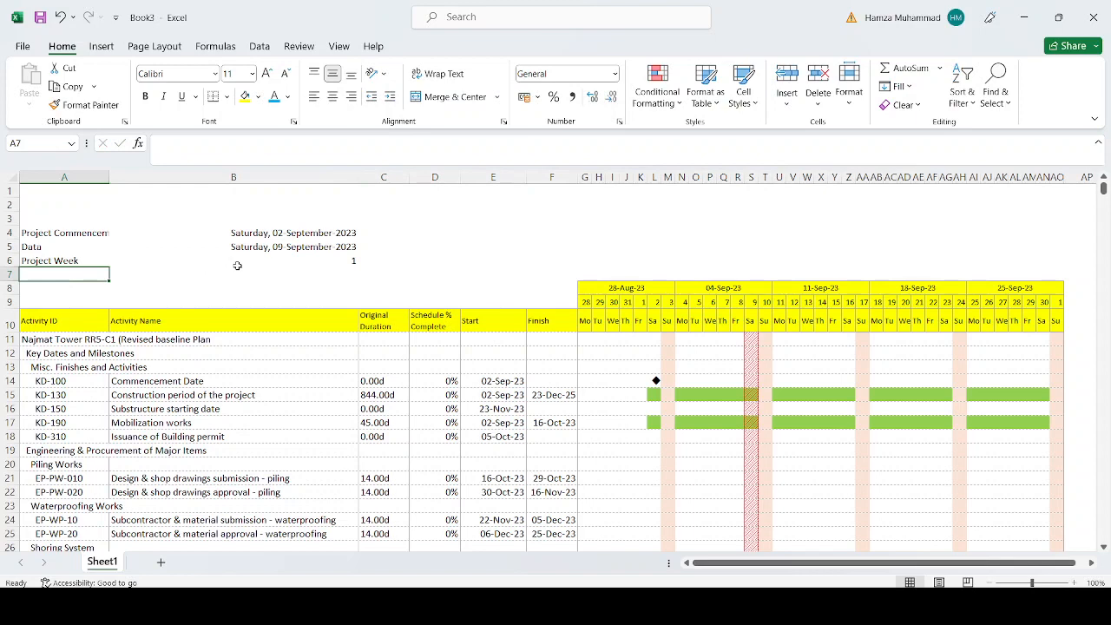
Name cell B6 proj_week
{"action": "left_click", "coordinate": [237, 266]}
{"action": "left_click", "coordinate": [58, 147]}
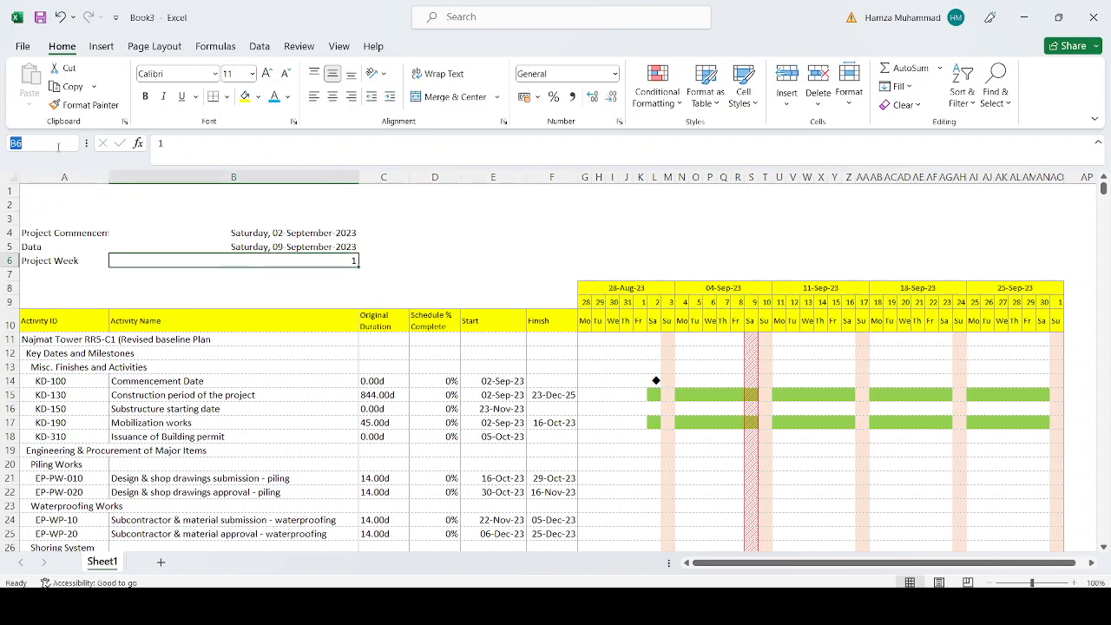
{"action": "type", "text": "proj_week"}
{"action": "key", "text": "Return"}
Extend the first timeline date formula in G9 to =B4-WEEKDAY(proj_comme,3)+(proj_week-1)*7
{"action": "left_click", "coordinate": [584, 303]}
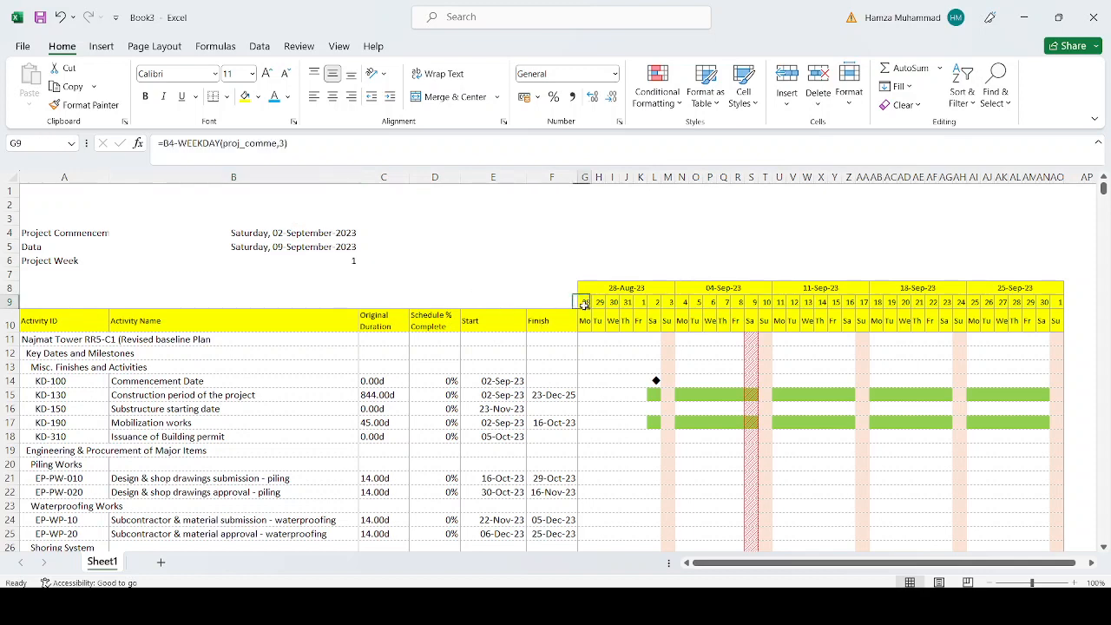
{"action": "left_click", "coordinate": [387, 146]}
{"action": "type", "text": "+"}
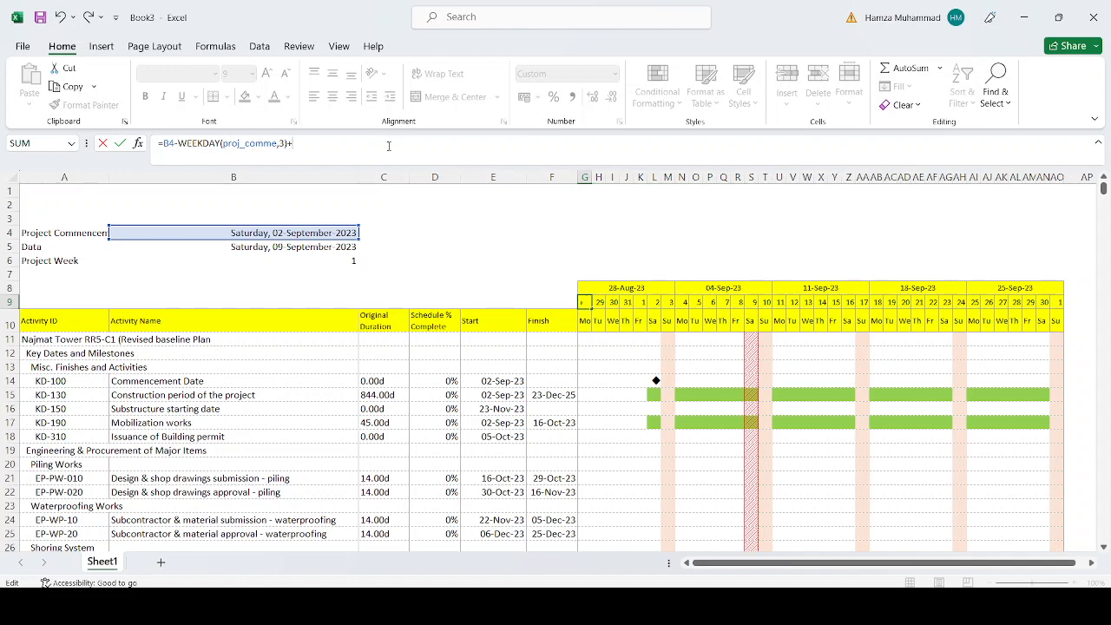
{"action": "type", "text": "6"}
{"action": "key", "text": "BackSpace"}
{"action": "type", "text": "(pr"}
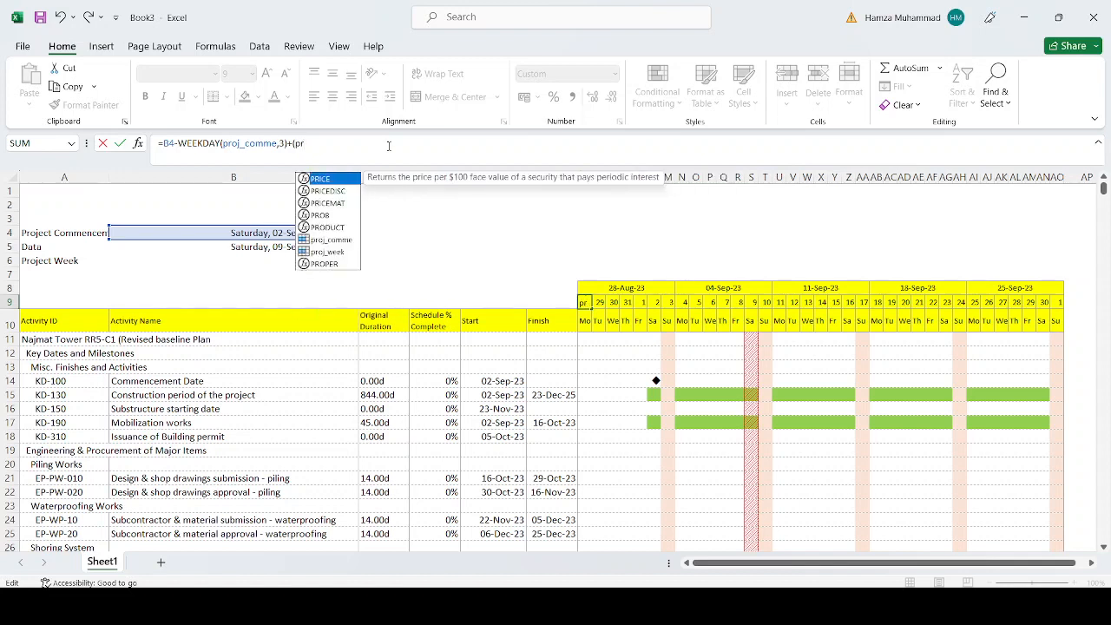
{"action": "key", "text": "Down"}
{"action": "key", "text": "Down"}
{"action": "key", "text": "Down"}
{"action": "key", "text": "Down"}
{"action": "key", "text": "Down"}
{"action": "key", "text": "Down"}
{"action": "key", "text": "Tab"}
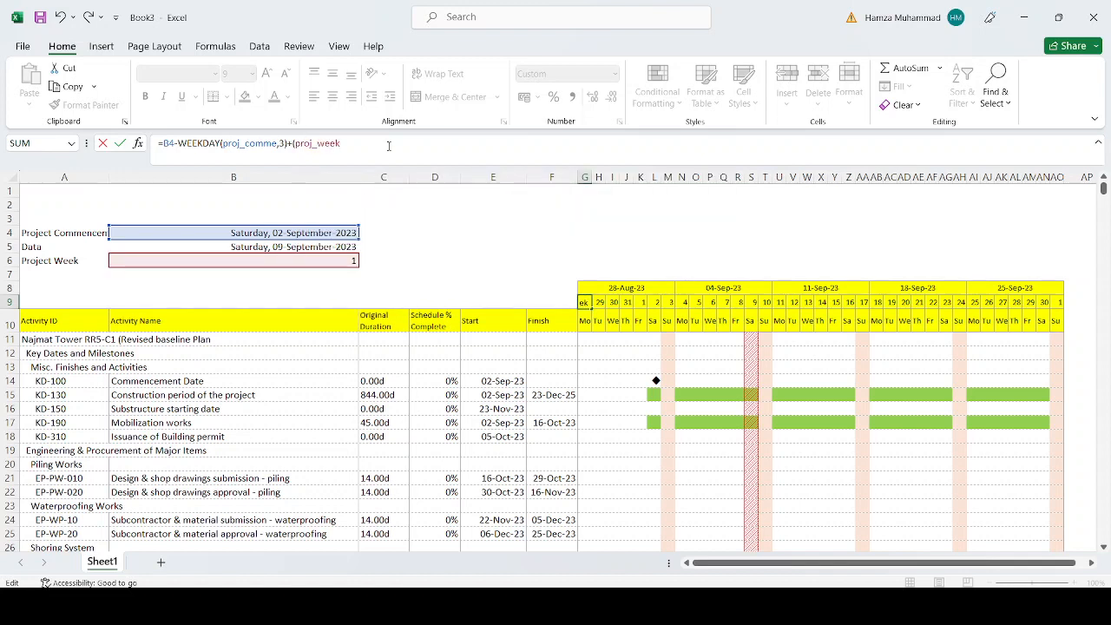
{"action": "type", "text": "-1)*7"}
{"action": "key", "text": "ctrl+Return"}
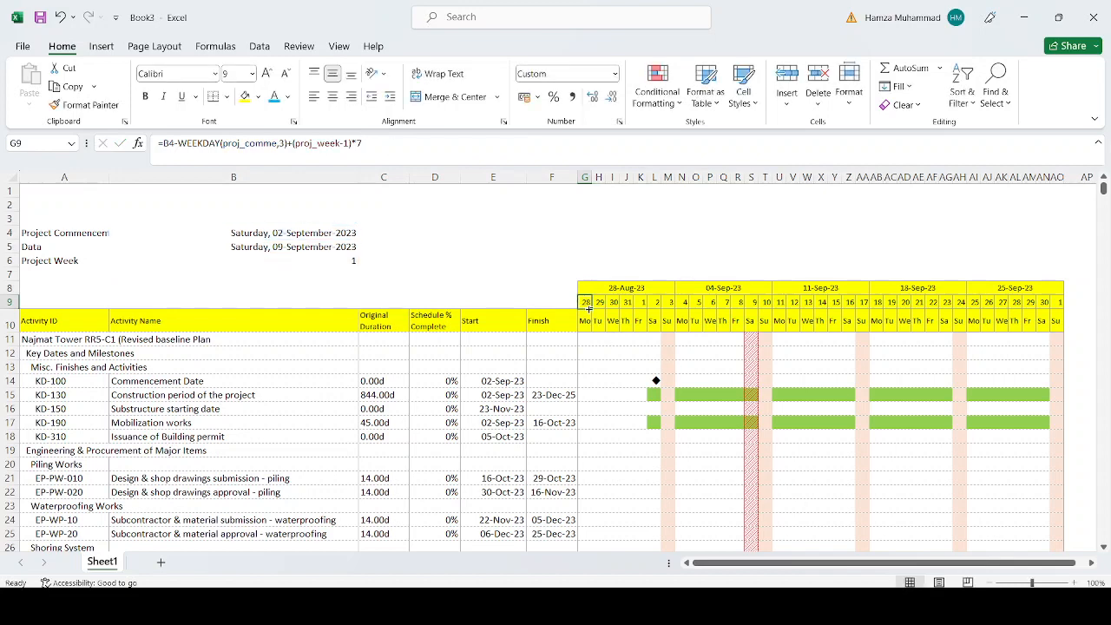
Test the timeline shift by setting the project week in B6 to 3, and set it back to 1
{"action": "left_click", "coordinate": [686, 304]}
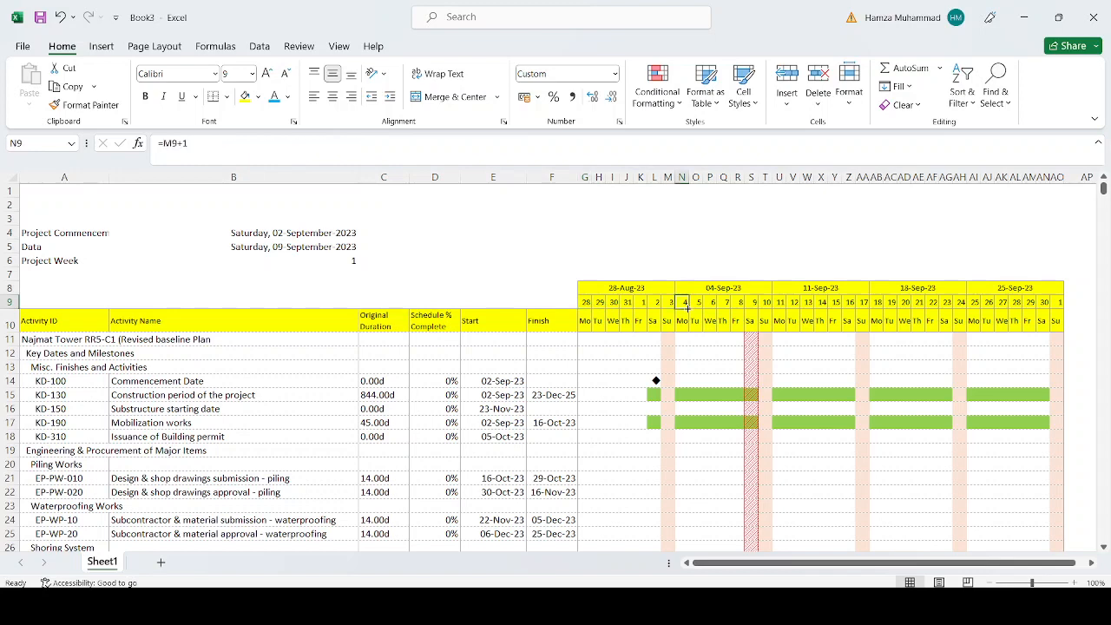
{"action": "left_click", "coordinate": [780, 302]}
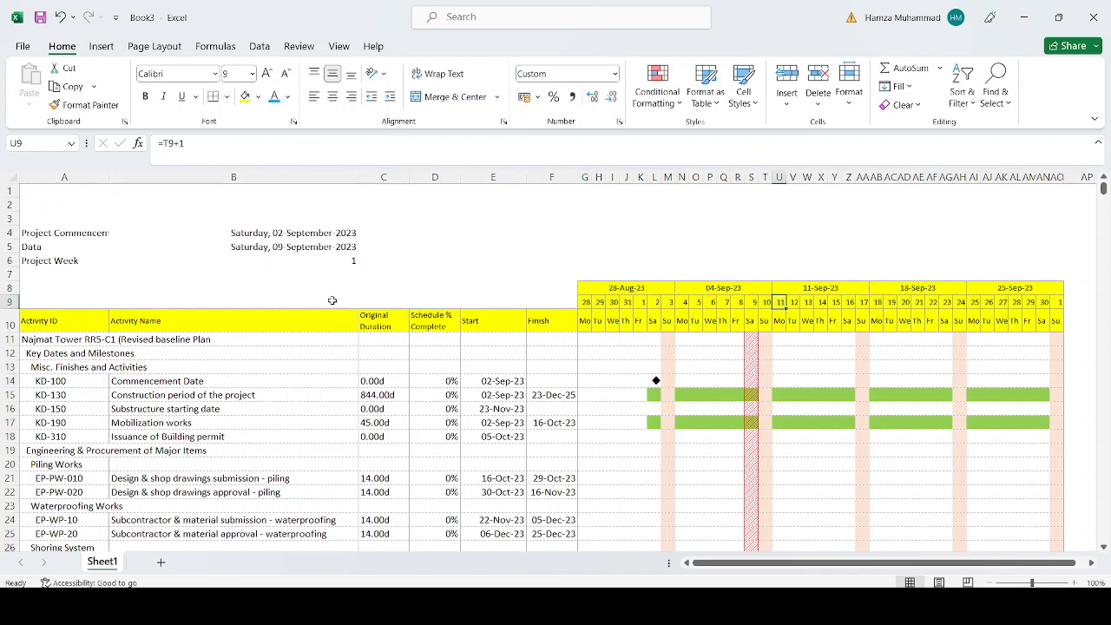
{"action": "left_click", "coordinate": [348, 262]}
{"action": "type", "text": "3"}
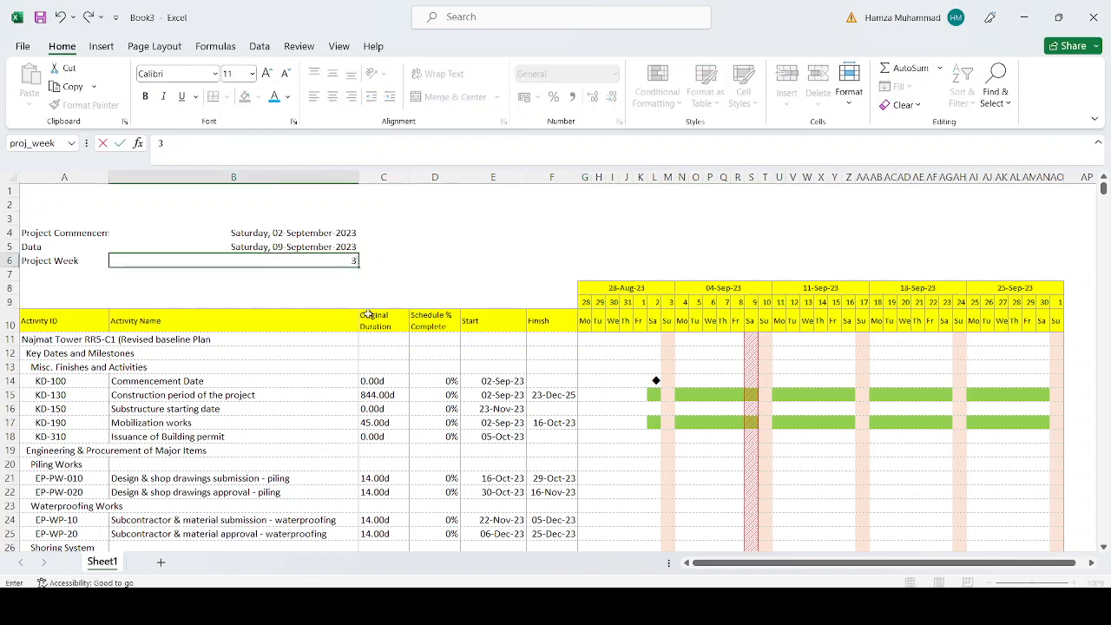
{"action": "key", "text": "ctrl+Return"}
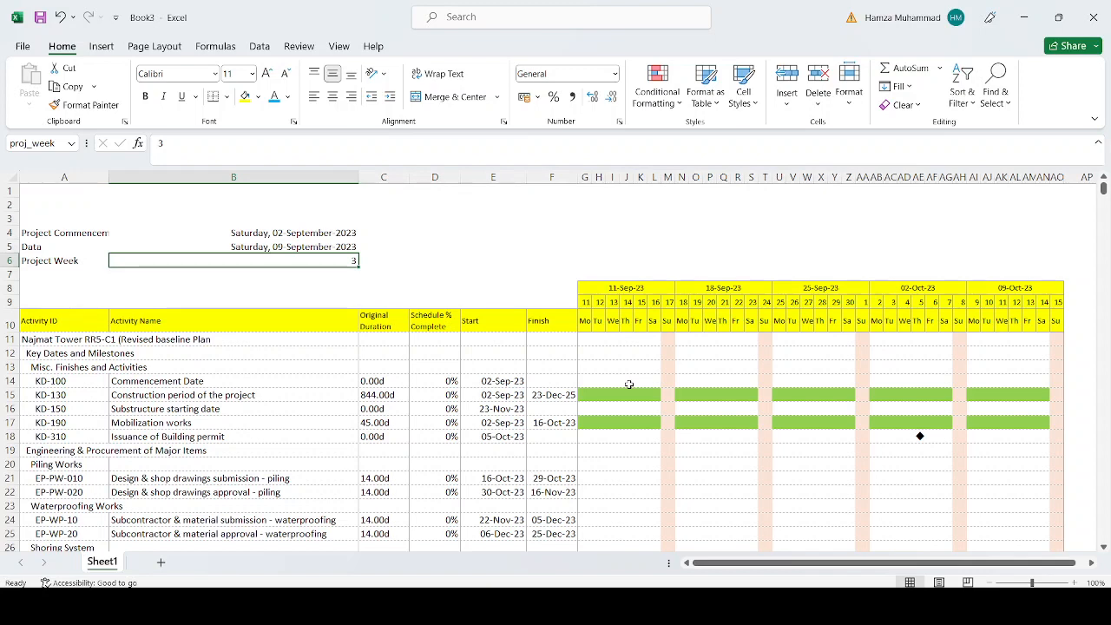
{"action": "type", "text": "1"}
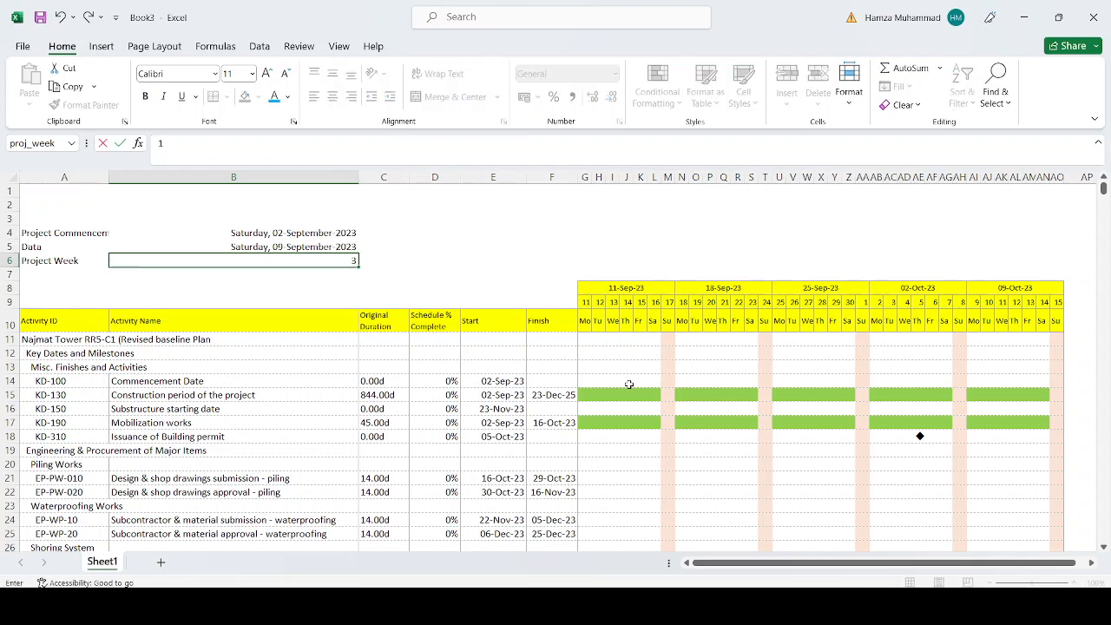
{"action": "key", "text": "ctrl+Return"}
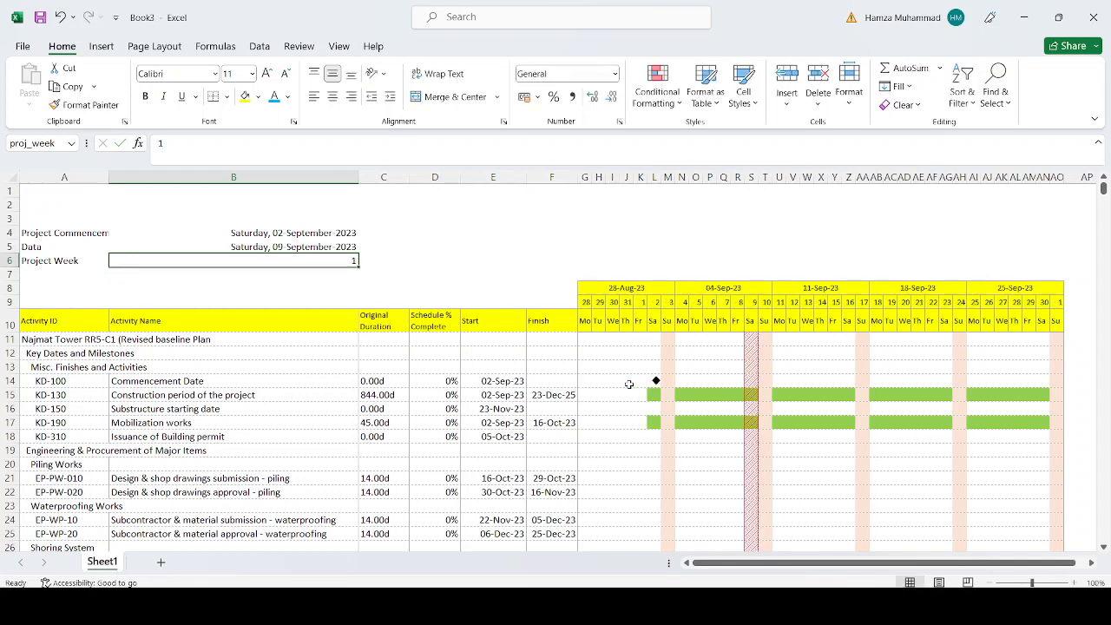
{"action": "scroll", "coordinate": [629, 384], "scroll_direction": "down", "scroll_amount": 1}
{"action": "scroll", "coordinate": [629, 384], "scroll_direction": "up", "scroll_amount": 1}
{"action": "scroll", "coordinate": [629, 383], "scroll_direction": "down", "scroll_amount": 7}
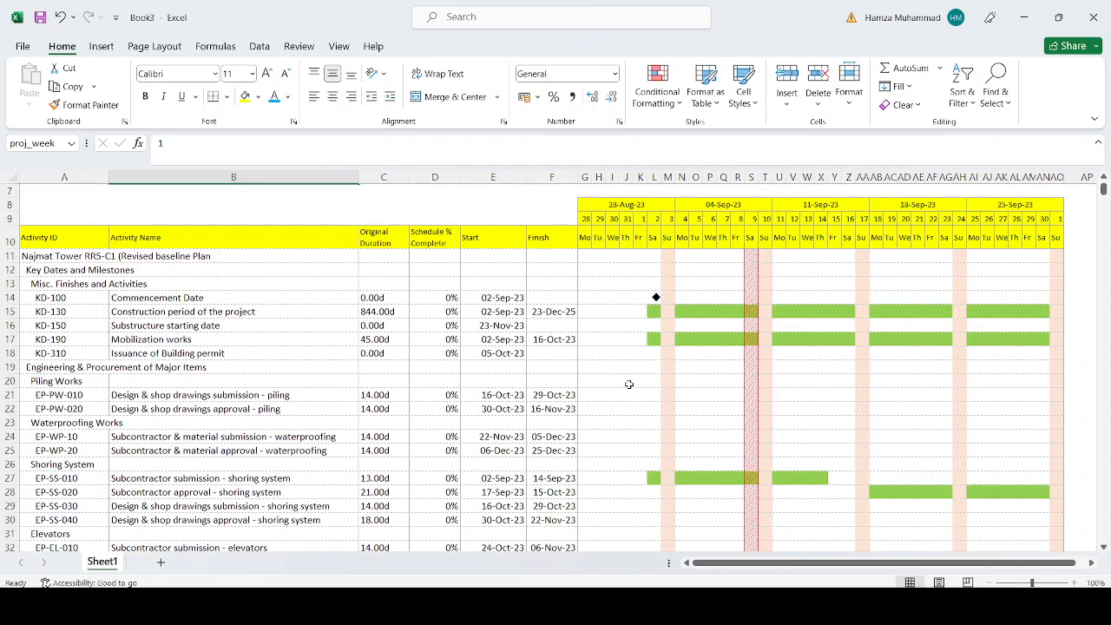
{"action": "scroll", "coordinate": [629, 383], "scroll_direction": "up", "scroll_amount": 4}
{"action": "scroll", "coordinate": [629, 383], "scroll_direction": "up", "scroll_amount": 3}
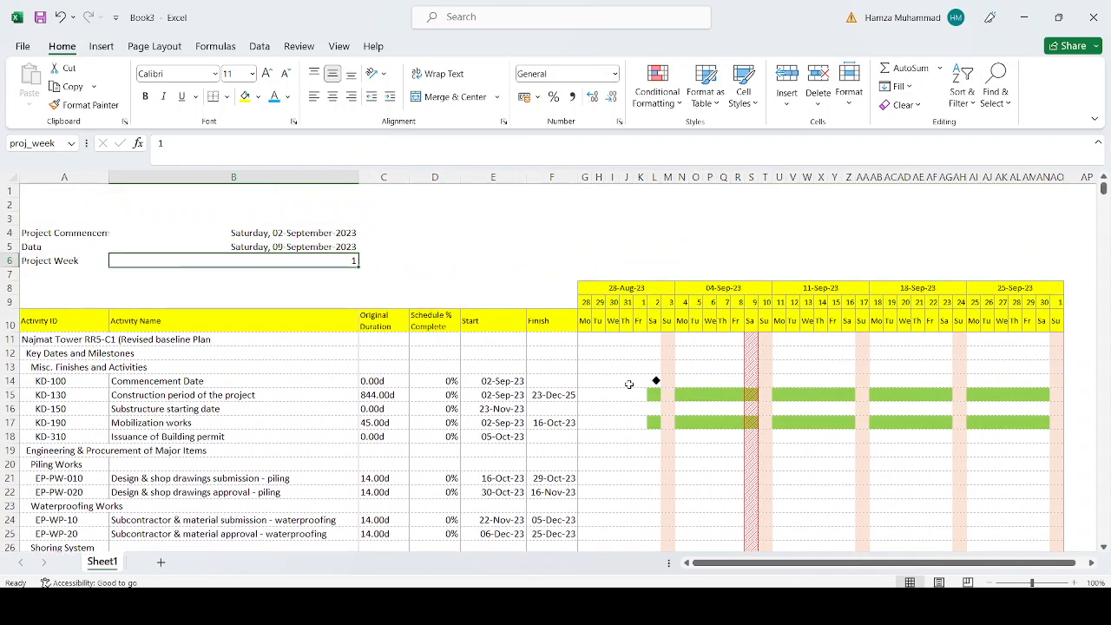
Clear the existing Schedule % Complete values in column D from row 11 down through the last activity
{"action": "left_click_drag", "start_coordinate": [438, 341], "coordinate": [433, 571]}
{"action": "scroll", "coordinate": [497, 578], "scroll_direction": "up", "scroll_amount": 9}
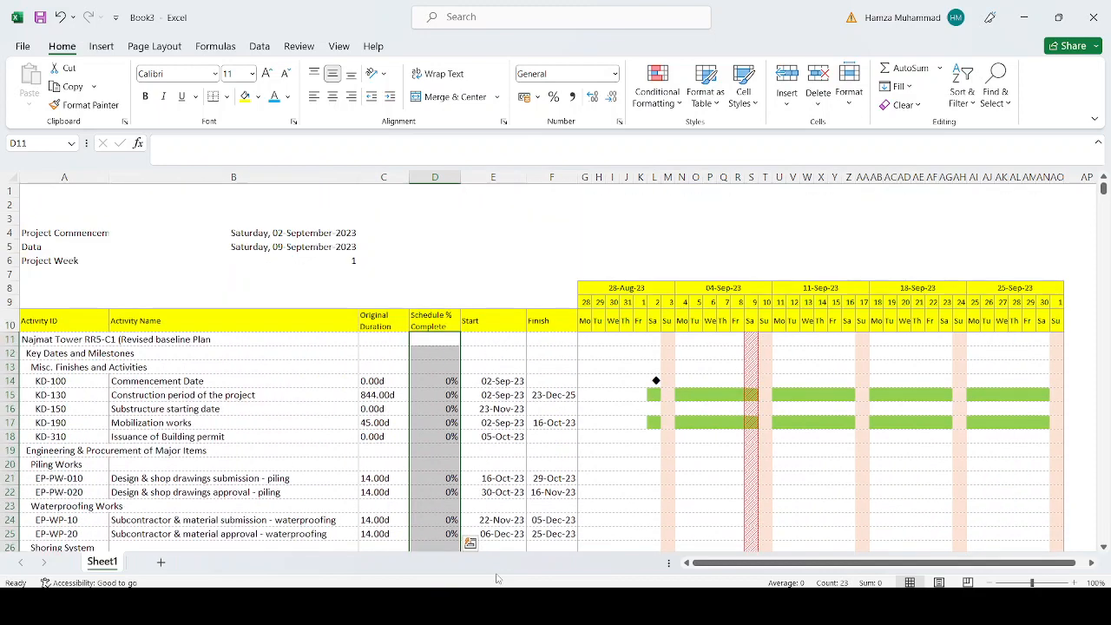
{"action": "scroll", "coordinate": [503, 579], "scroll_direction": "down", "scroll_amount": 4}
{"action": "scroll", "coordinate": [547, 457], "scroll_direction": "down", "scroll_amount": 8}
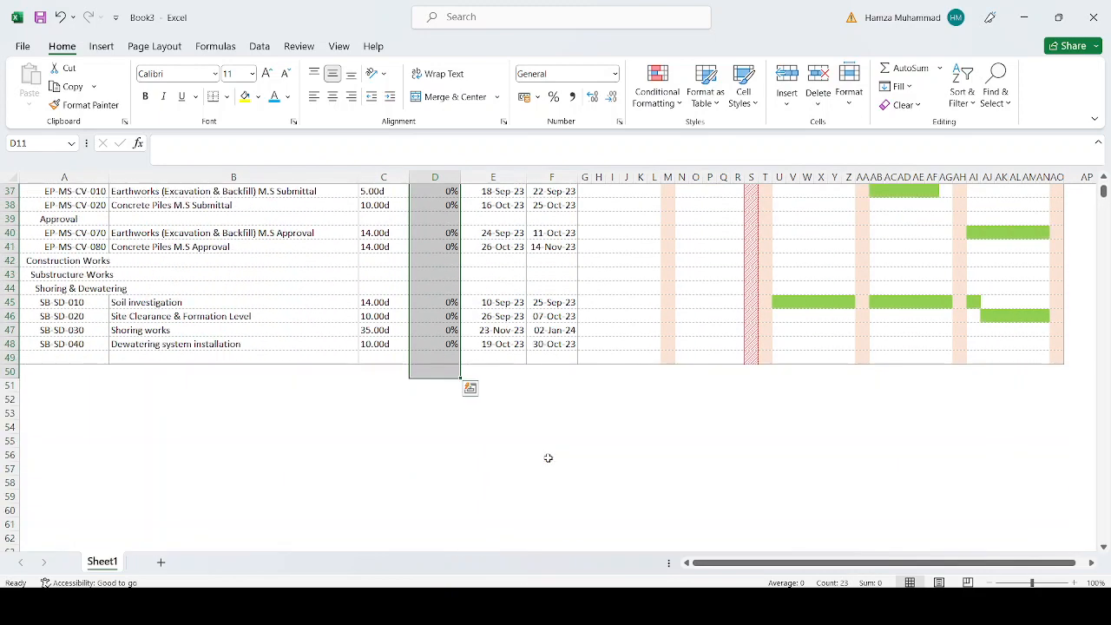
{"action": "scroll", "coordinate": [548, 457], "scroll_direction": "up", "scroll_amount": 10}
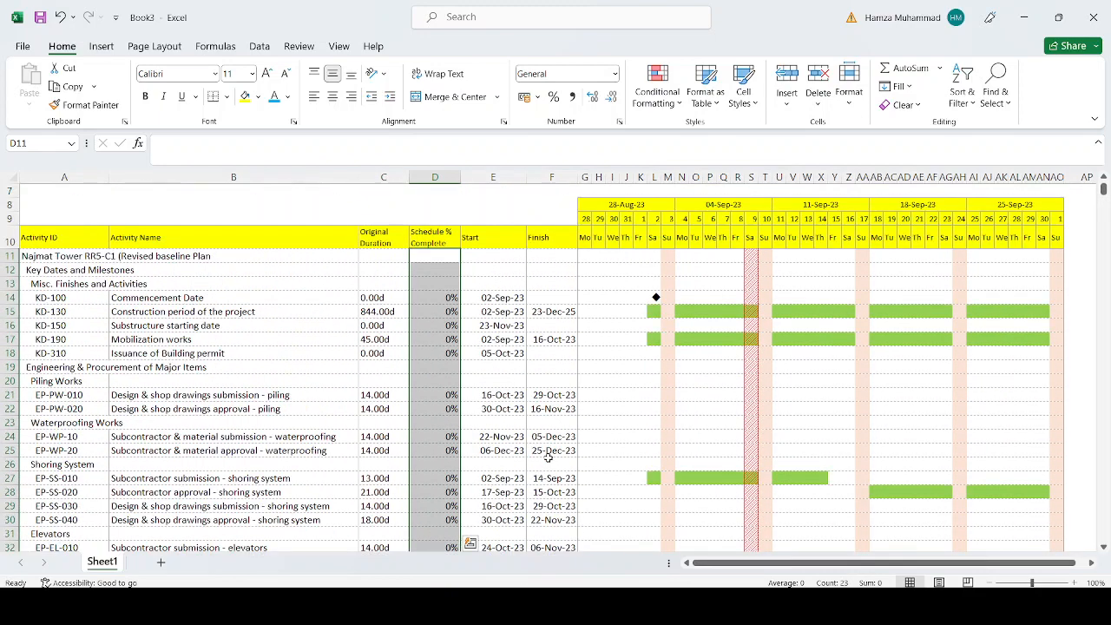
{"action": "scroll", "coordinate": [547, 457], "scroll_direction": "down", "scroll_amount": 6}
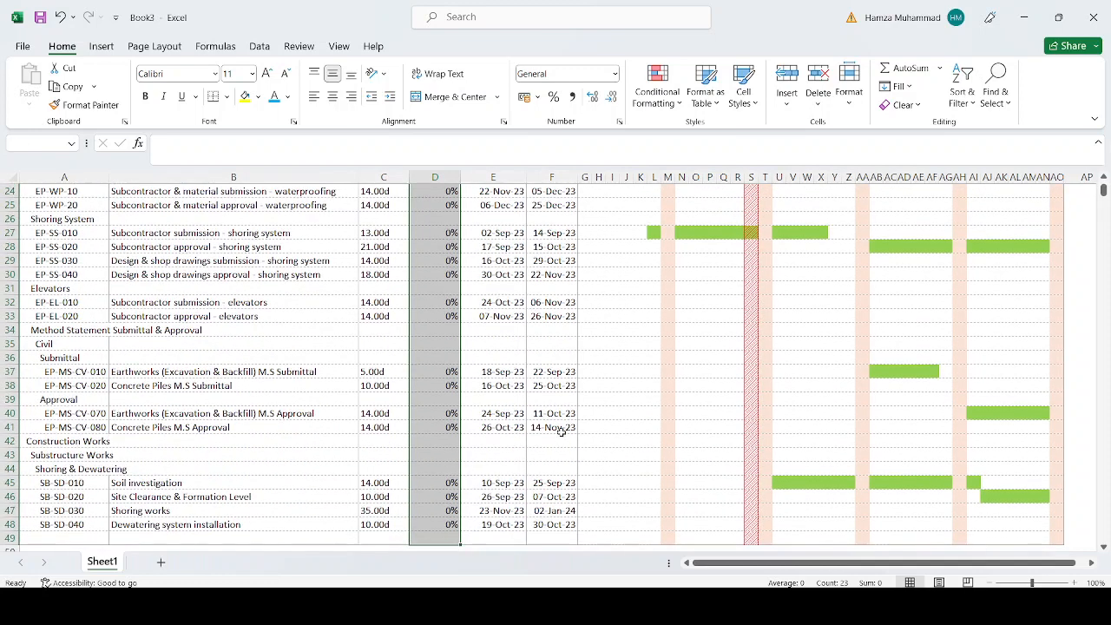
{"action": "scroll", "coordinate": [561, 440], "scroll_direction": "up", "scroll_amount": 8}
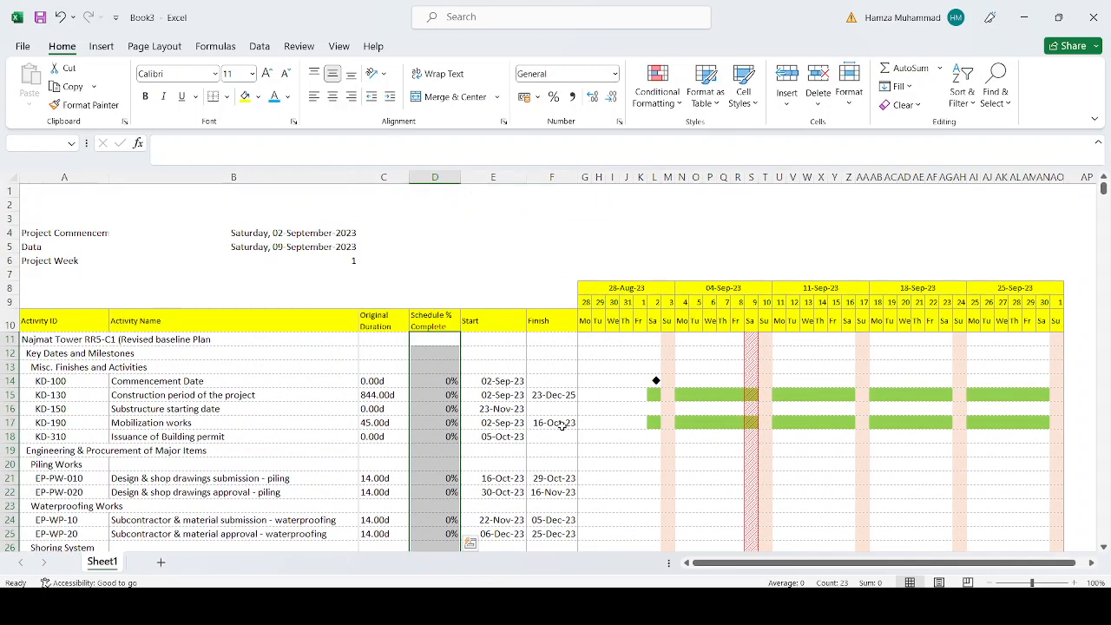
{"action": "key", "text": "Delete"}
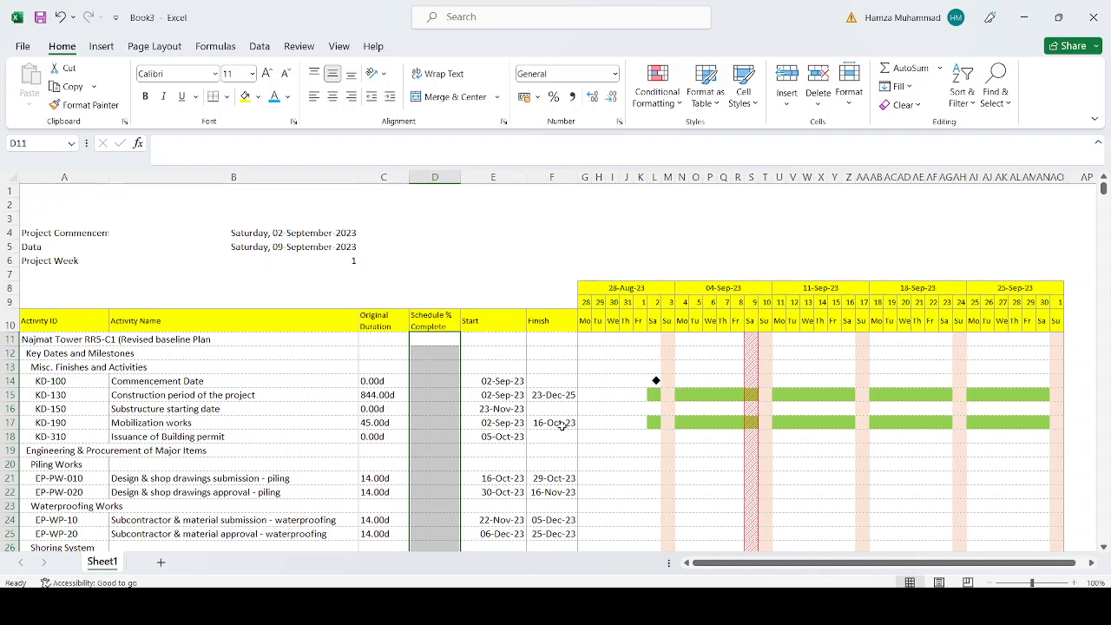
{"action": "left_click", "coordinate": [431, 338]}
{"action": "left_click_drag", "start_coordinate": [430, 338], "coordinate": [448, 518]}
{"action": "scroll", "coordinate": [390, 420], "scroll_direction": "up", "scroll_amount": 8}
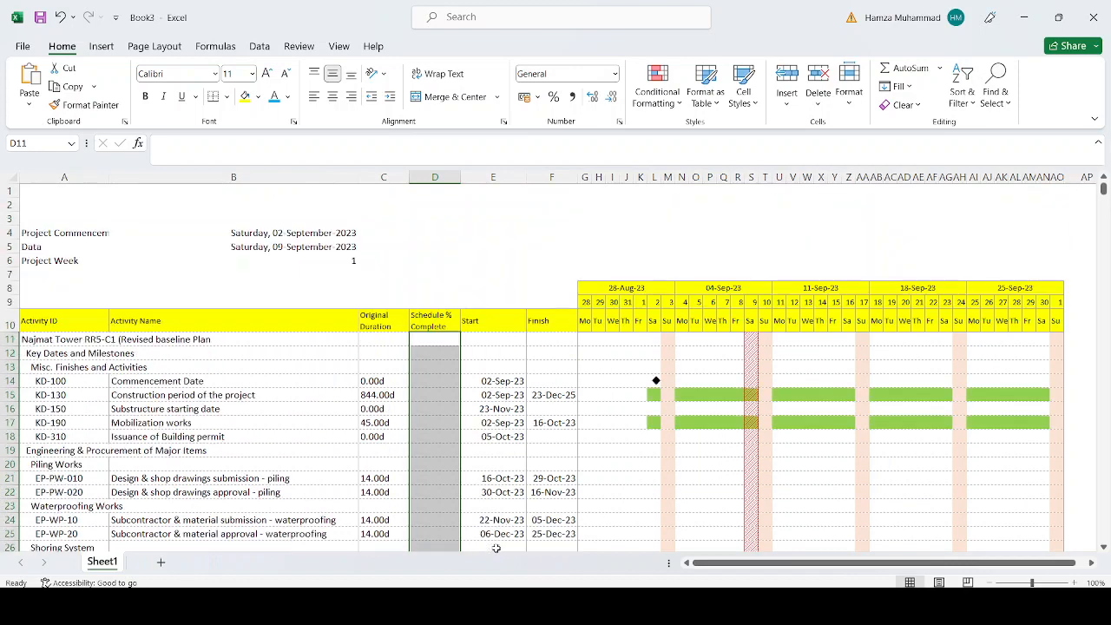
{"action": "left_click", "coordinate": [225, 144]}
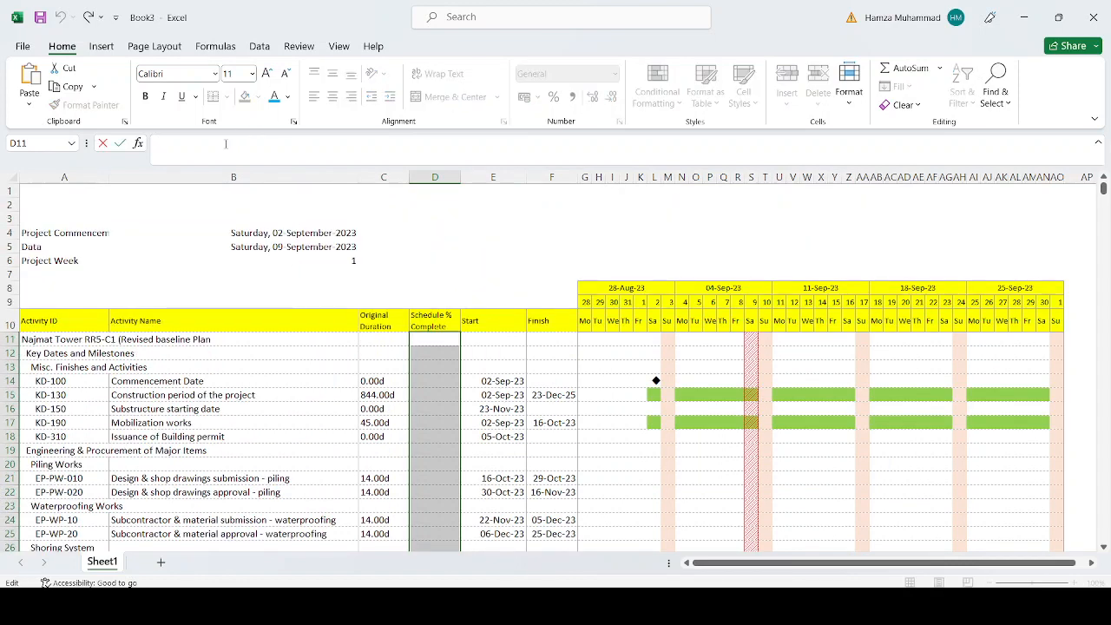
{"action": "type", "text": "="}
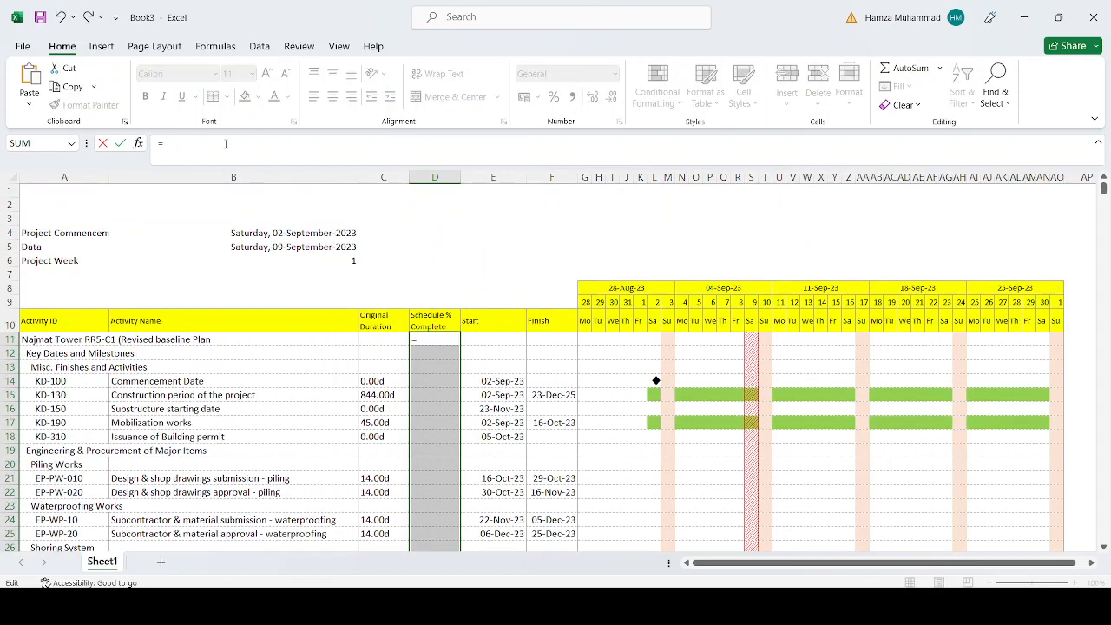
{"action": "type", "text": "=IF(AND(F11=\"\",G11=\"\"),\"\",IF(AND(F11<>\"\",G11=\"\"),IF(F11<=$B$5,1,0),IF(F11>$B$5,0,IF($B$5>=G11,1,($B$5-F11+1)/(G11-F11+1)))))"}
{"action": "left_click", "coordinate": [165, 144]}
{"action": "key", "text": "BackSpace"}
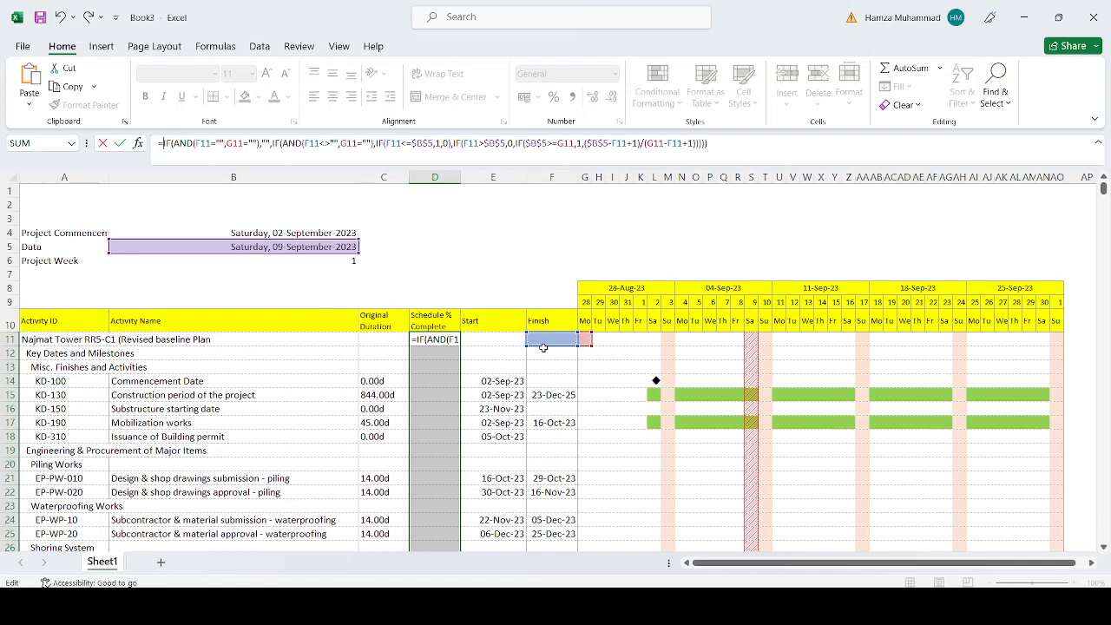
{"action": "key", "text": "Escape"}
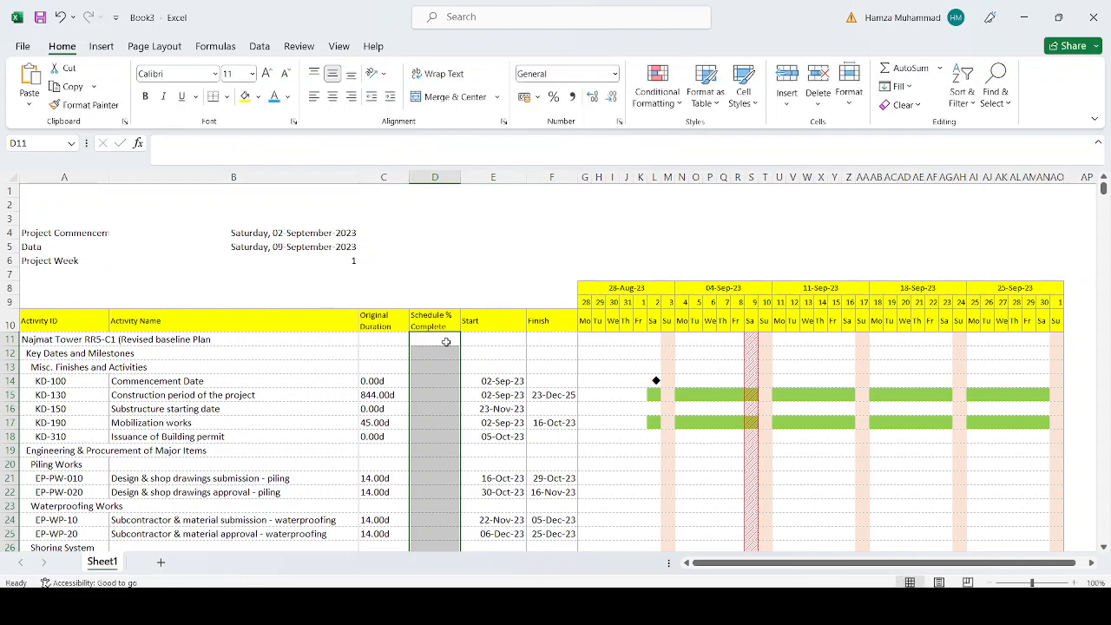
Insert a copy of the Schedule % Complete column directly before the Start column
{"action": "left_click", "coordinate": [442, 175]}
{"action": "key", "text": "ctrl+c"}
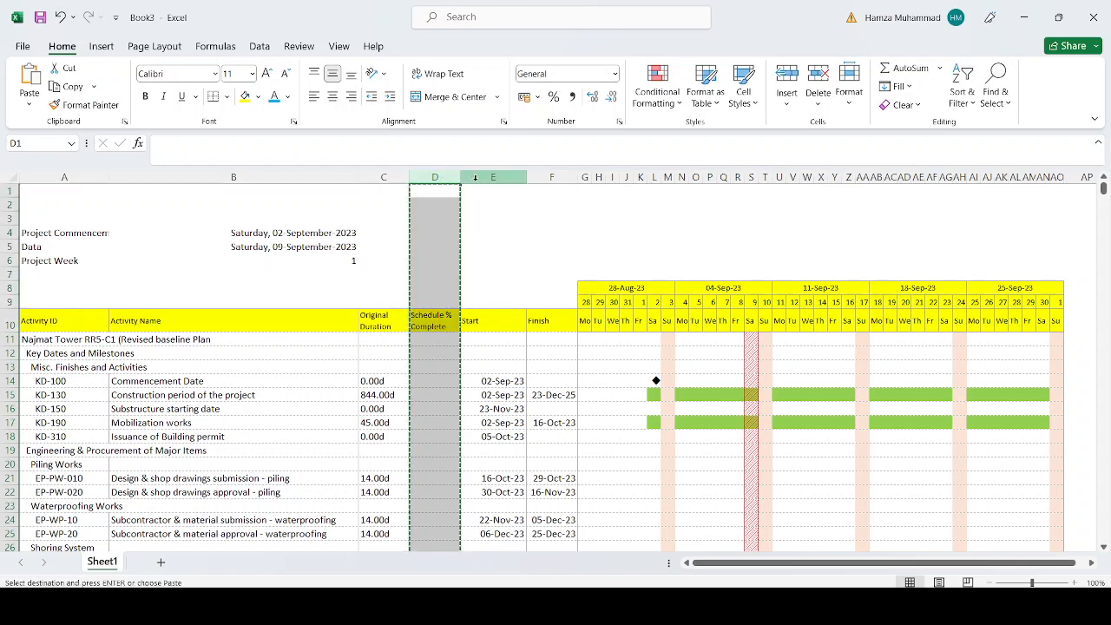
{"action": "left_click", "coordinate": [474, 176]}
{"action": "right_click", "coordinate": [475, 177]}
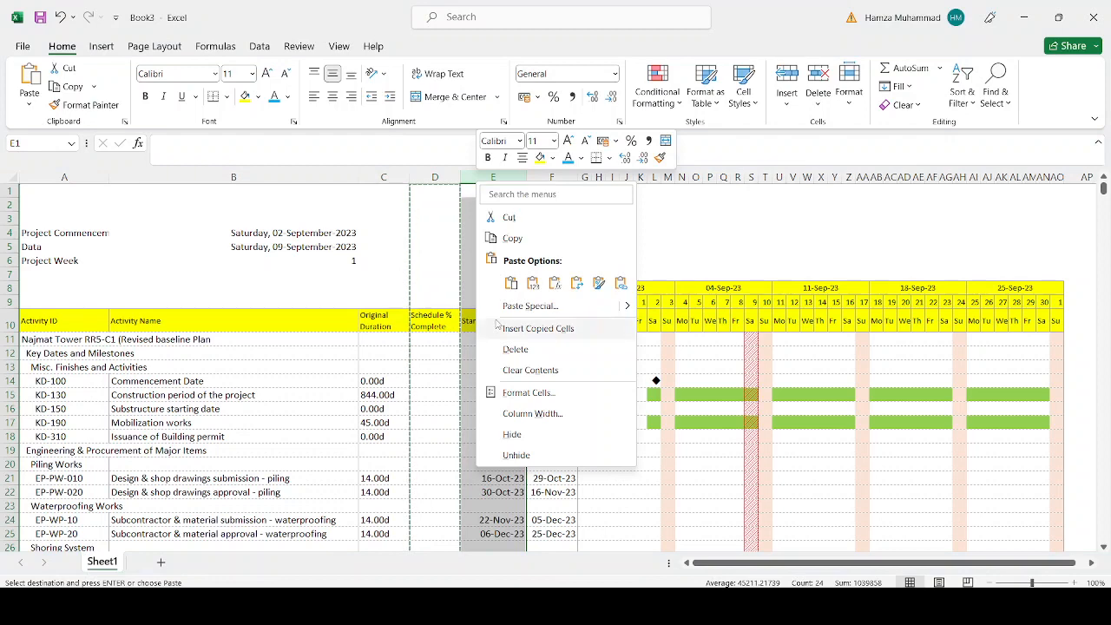
{"action": "left_click", "coordinate": [537, 328]}
Change the heading of the copied column in E10 to "Actual % Complete"
{"action": "double_click", "coordinate": [478, 320]}
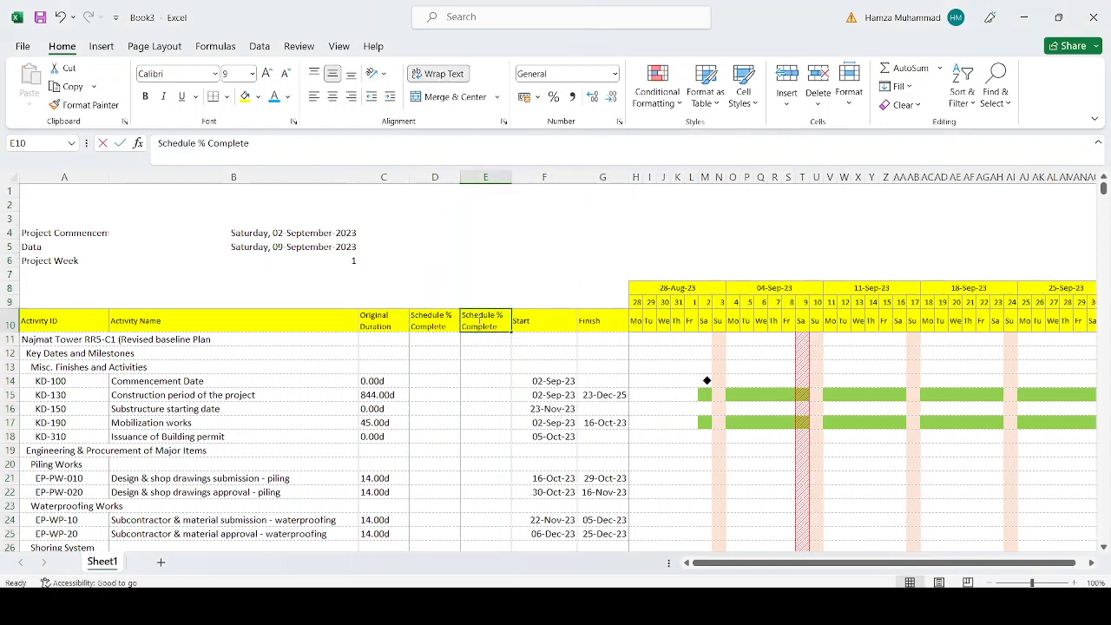
{"action": "key", "text": "BackSpace"}
{"action": "key", "text": "BackSpace"}
{"action": "key", "text": "BackSpace"}
{"action": "key", "text": "BackSpace"}
{"action": "type", "text": "Act"}
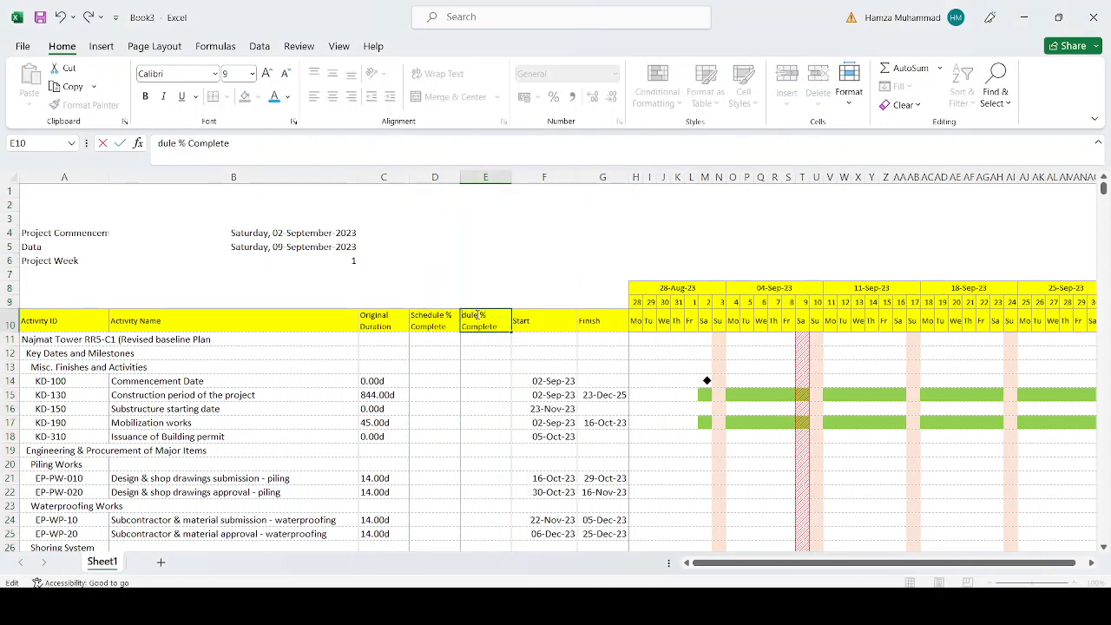
{"action": "type", "text": "ual"}
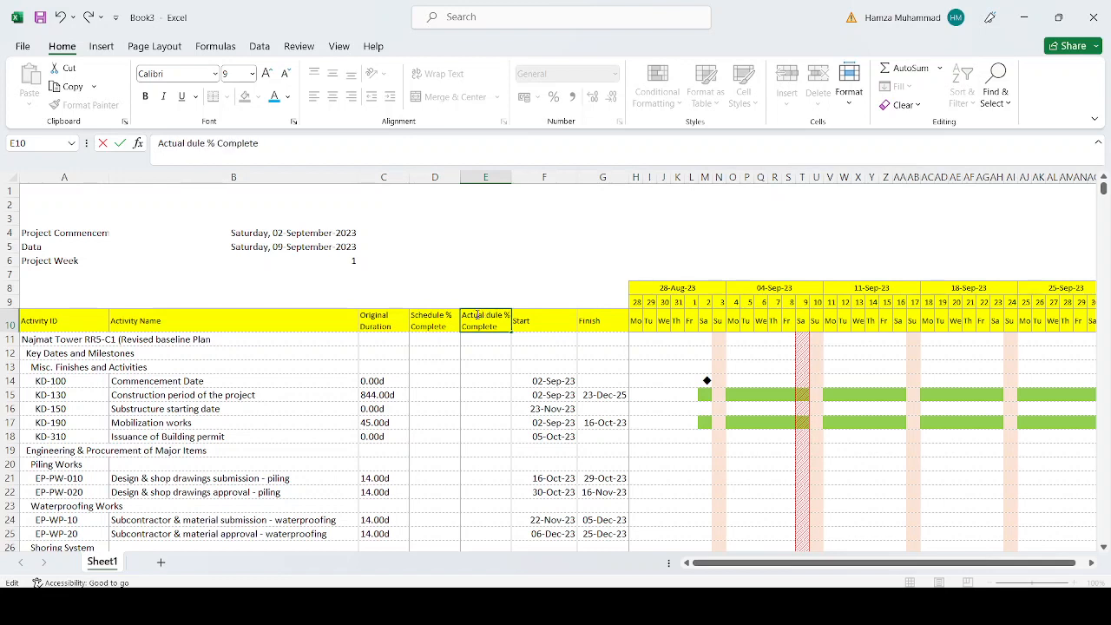
{"action": "key", "text": "Delete"}
{"action": "key", "text": "Delete"}
{"action": "key", "text": "Delete"}
{"action": "key", "text": "Delete"}
{"action": "key", "text": "Delete"}
{"action": "key", "text": "Return"}
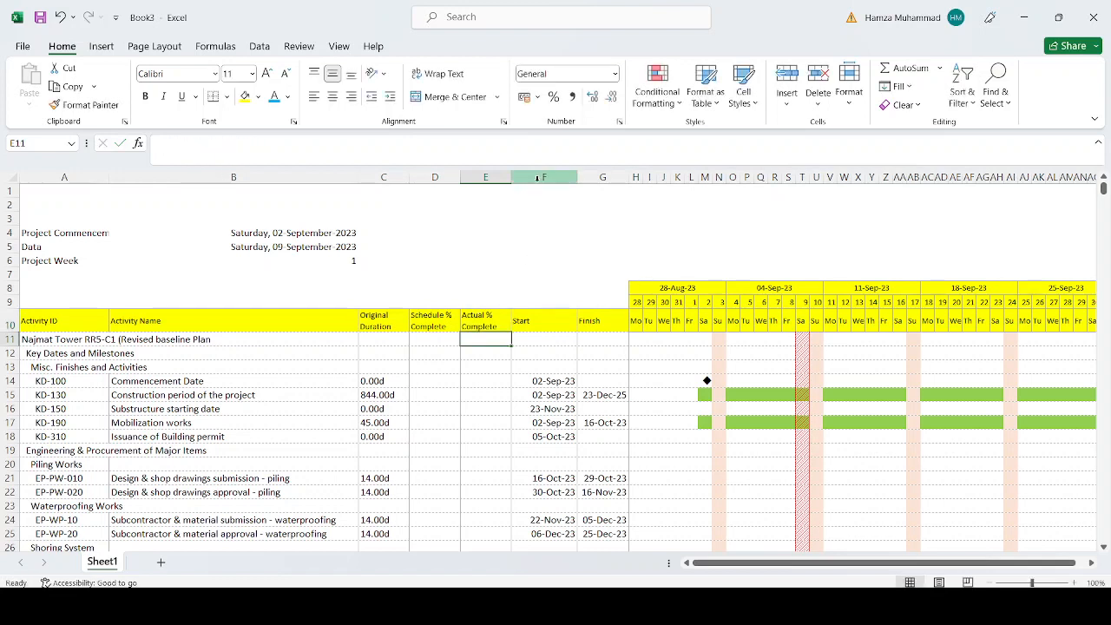
Insert a copy of the Start and Finish columns between the Finish column and the timeline
{"action": "left_click_drag", "start_coordinate": [533, 177], "coordinate": [622, 181]}
{"action": "key", "text": "ctrl+c"}
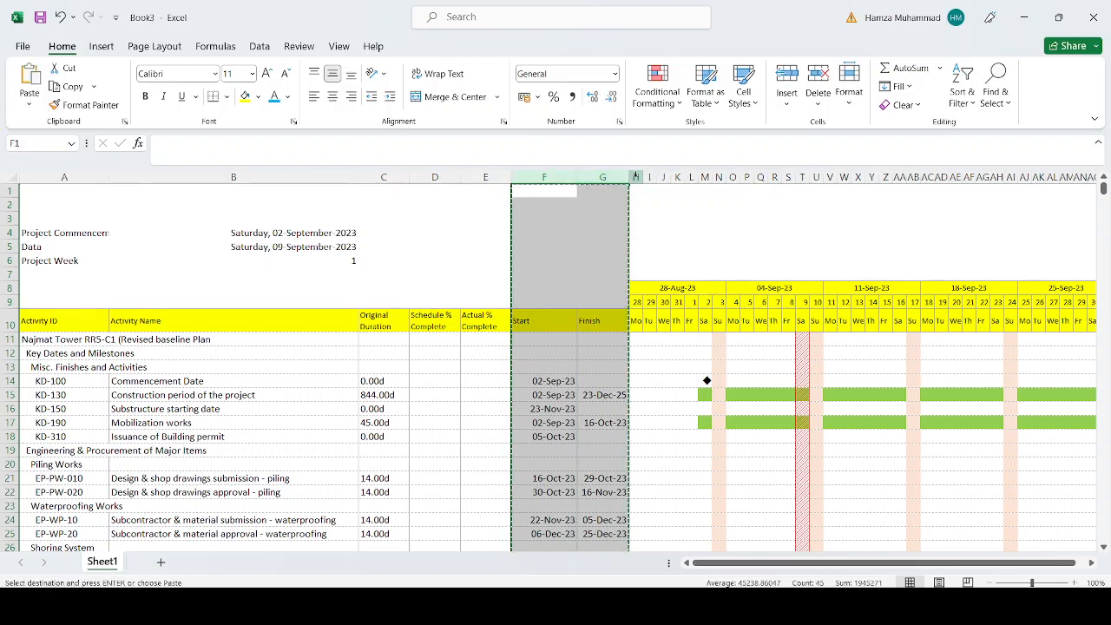
{"action": "left_click", "coordinate": [636, 177]}
{"action": "right_click", "coordinate": [636, 177]}
{"action": "left_click", "coordinate": [659, 322]}
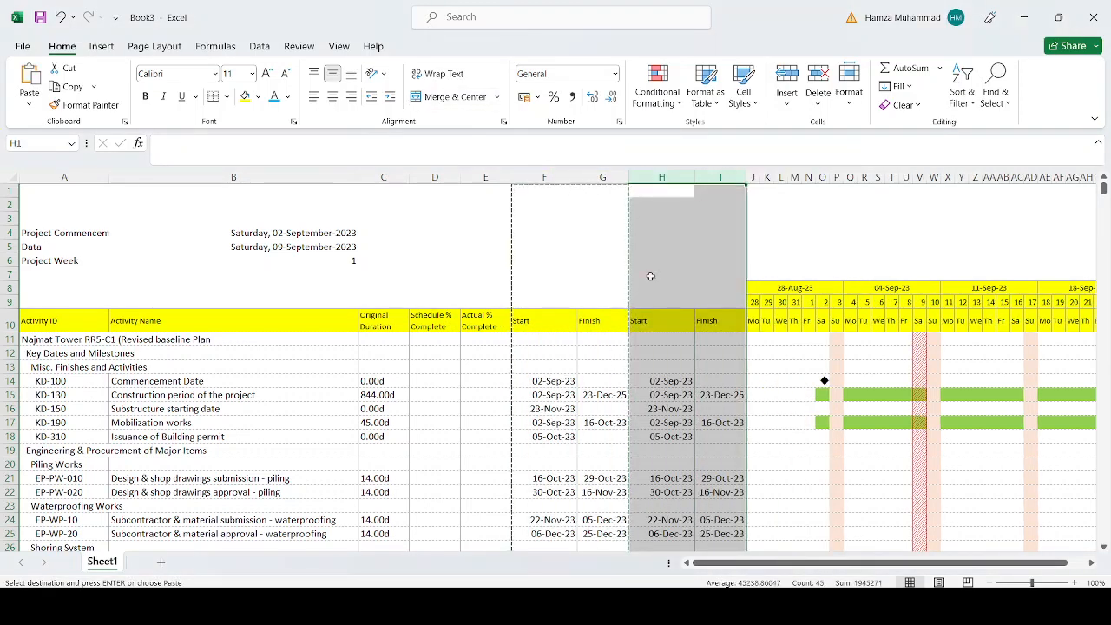
Change the headings of the copied date columns to "A.Start" in H10 and "A.Finish" in I10
{"action": "left_click", "coordinate": [646, 323]}
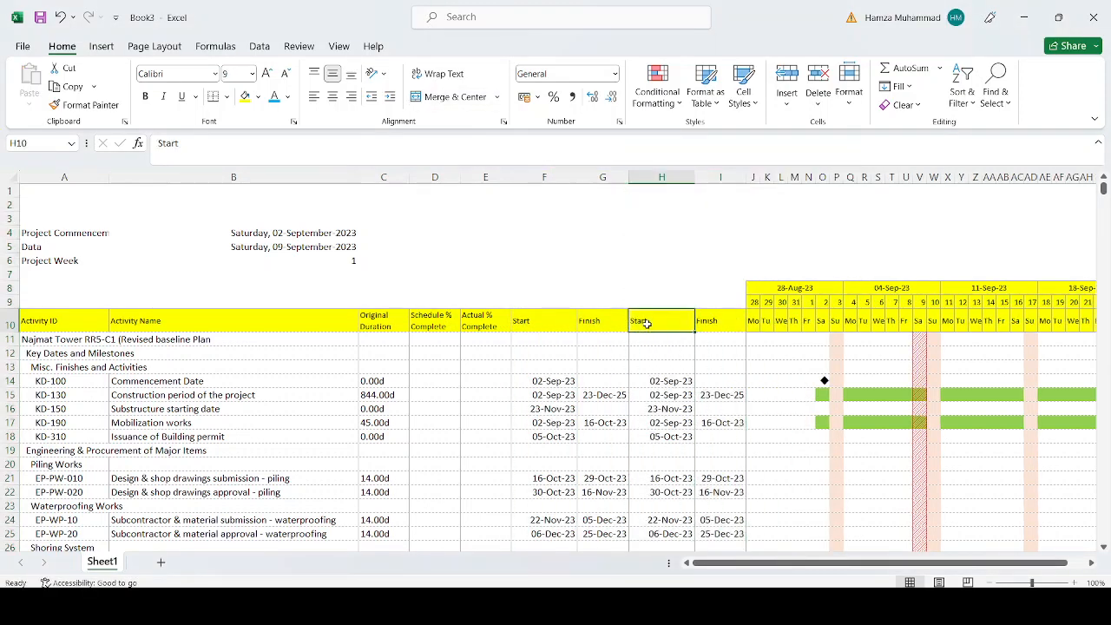
{"action": "left_click", "coordinate": [158, 143]}
{"action": "type", "text": "A."}
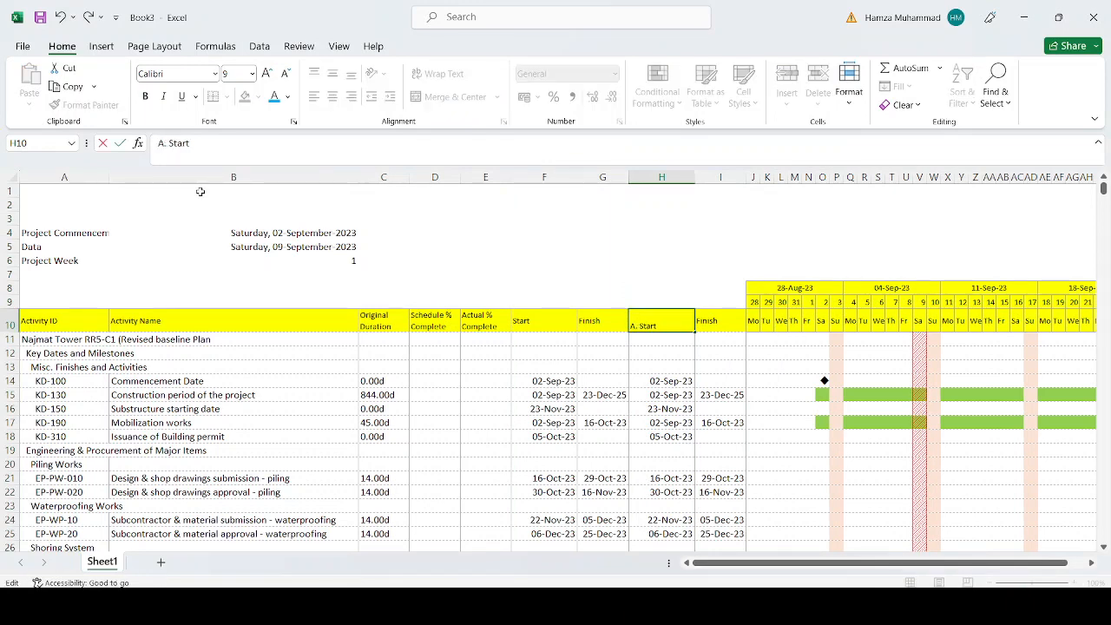
{"action": "key", "text": "Tab"}
{"action": "left_click", "coordinate": [156, 144]}
{"action": "type", "text": "A"}
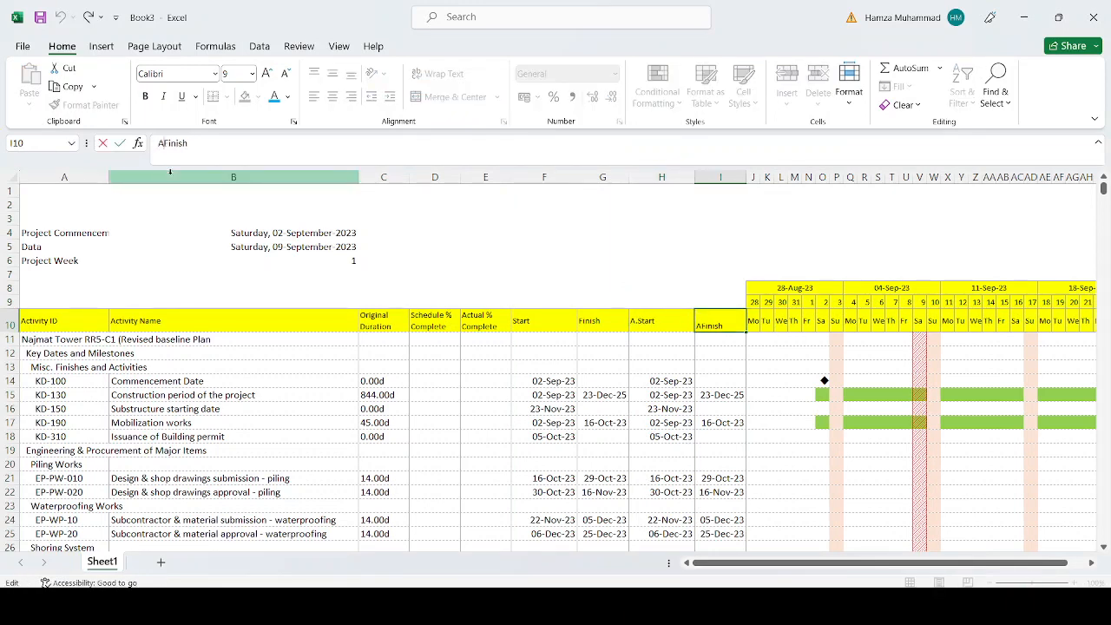
{"action": "type", "text": "."}
{"action": "key", "text": "Return"}
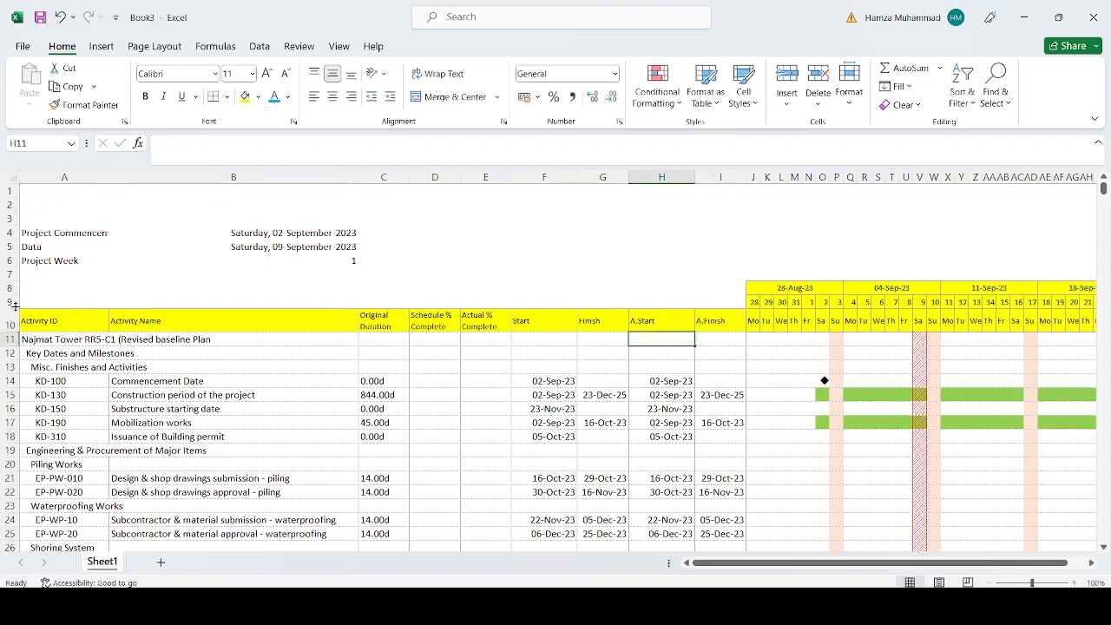
Center the table headings in A10:I10 horizontally
{"action": "left_click_drag", "start_coordinate": [36, 315], "coordinate": [720, 321]}
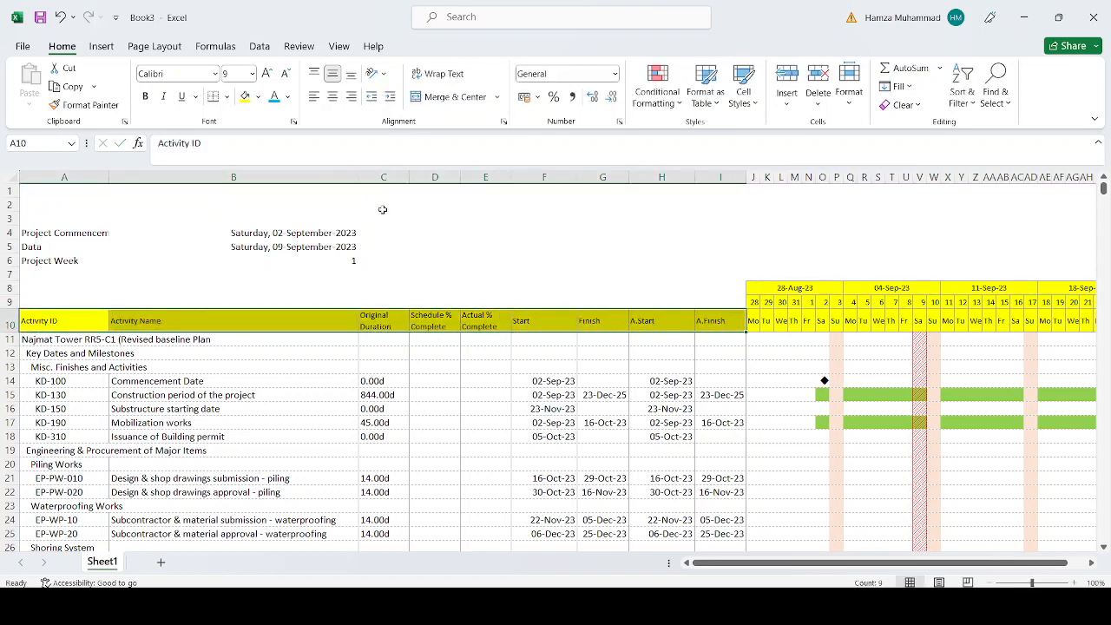
{"action": "left_click", "coordinate": [332, 97]}
{"action": "left_click", "coordinate": [523, 408]}
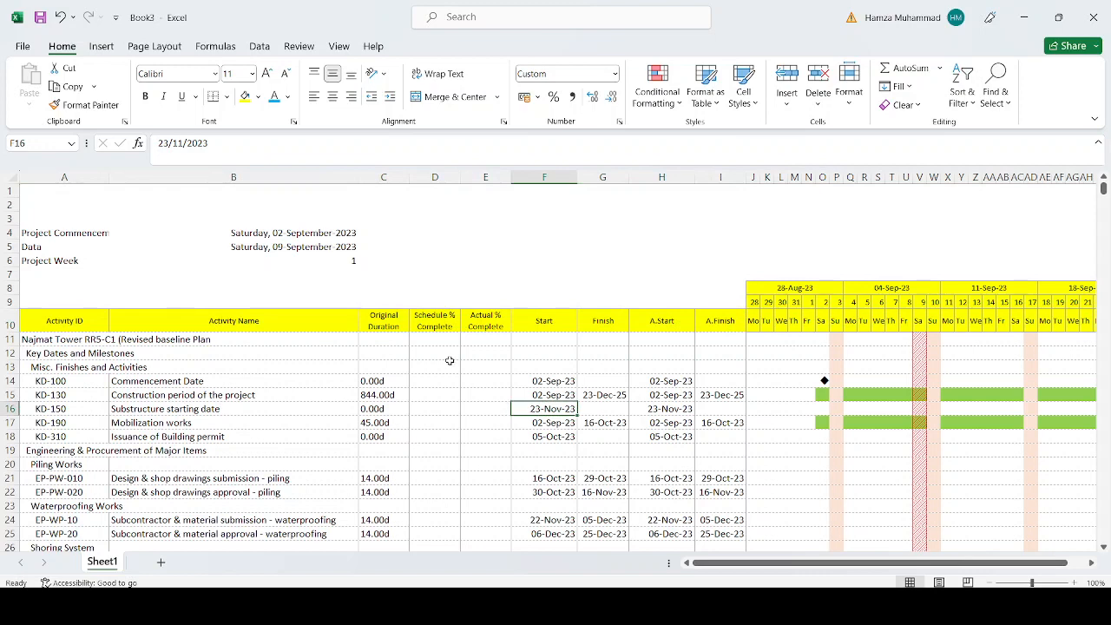
Fill D11:D49 with the copied formula =IF(AND(F11="",G11=""),"",IF(AND(F11<>"",G11=""),IF(F11<=$B$6,1,0),IF(F11>$B$6,0,IF($B$6>=G11,1,($B$6-F11+1)/(G11-F11+1)))))
{"action": "left_click_drag", "start_coordinate": [445, 343], "coordinate": [438, 521]}
{"action": "scroll", "coordinate": [608, 503], "scroll_direction": "up", "scroll_amount": 8}
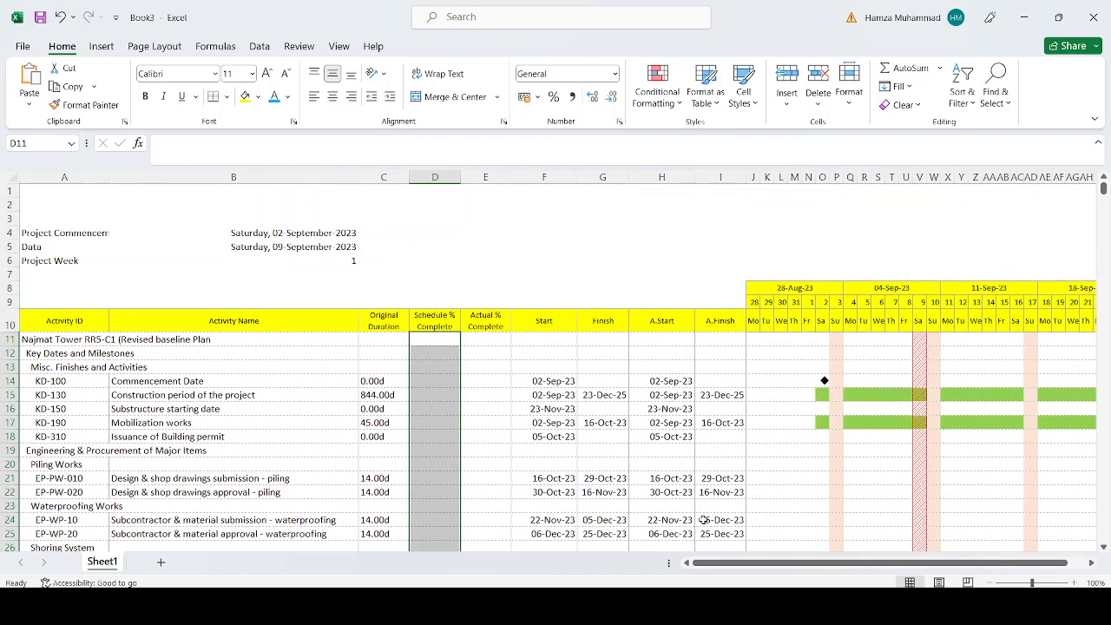
{"action": "left_click", "coordinate": [187, 149]}
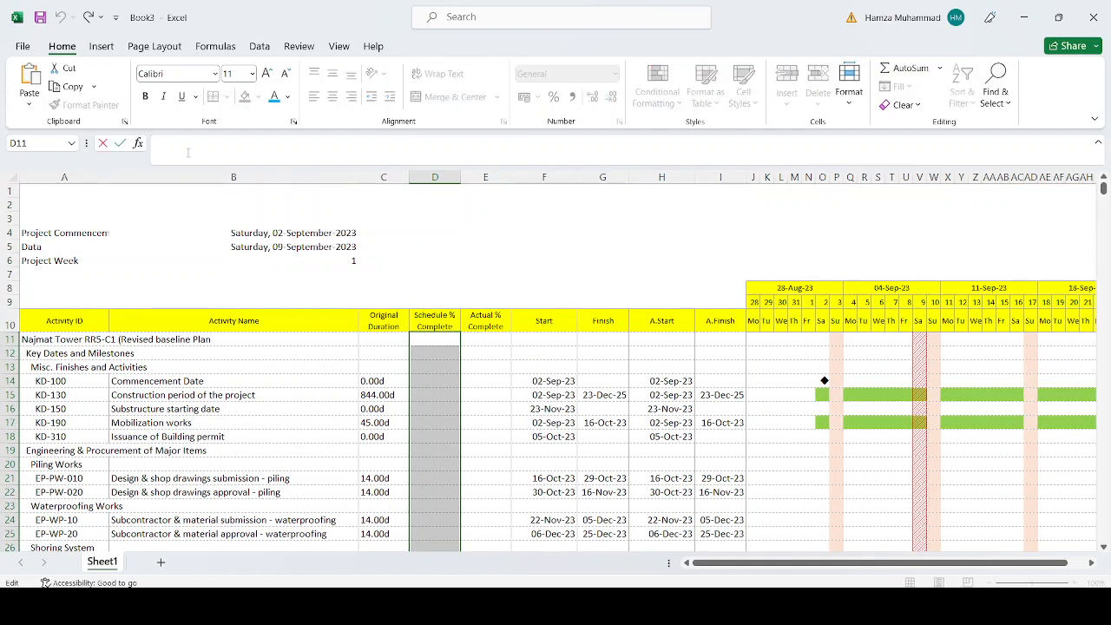
{"action": "type", "text": "="}
{"action": "key", "text": "ctrl+v"}
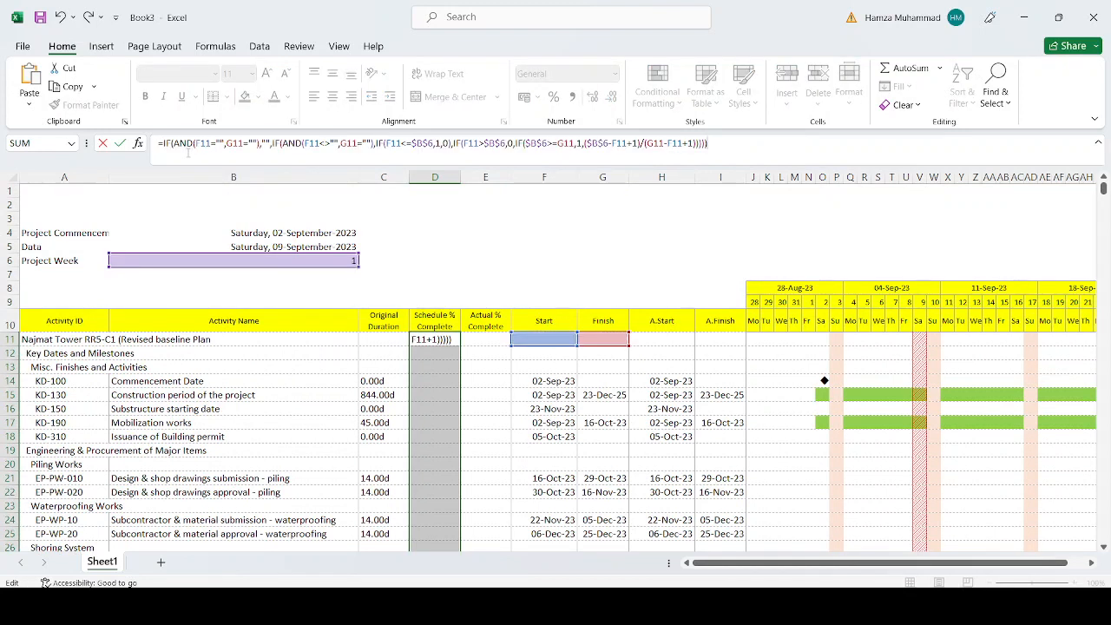
{"action": "key", "text": "ctrl+Return"}
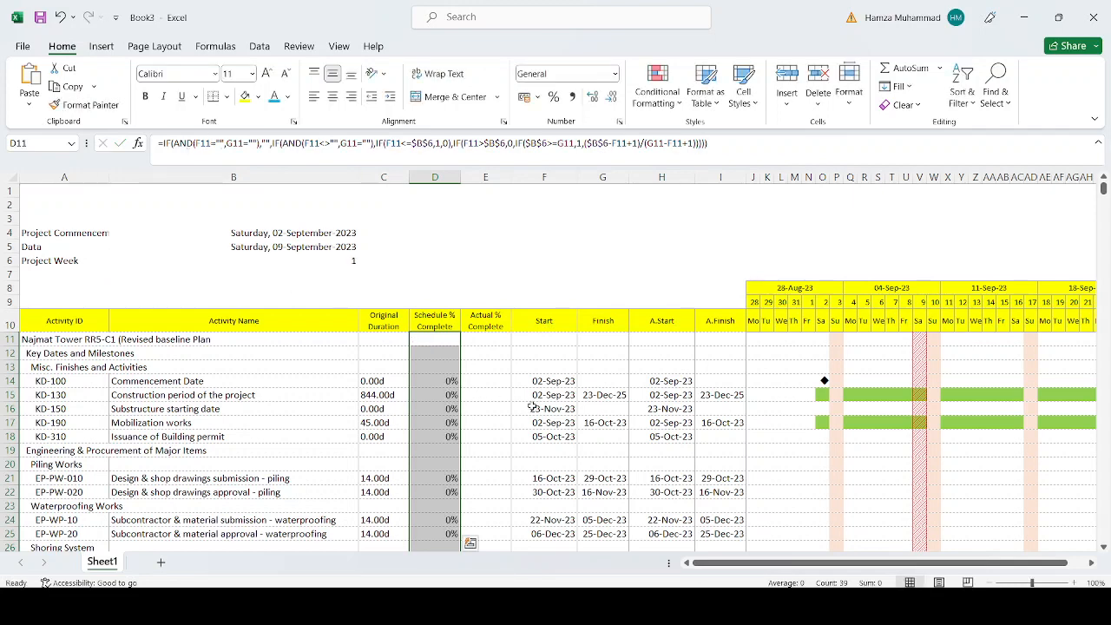
Check the Schedule % Complete column down to its last row, and point the date references in the D11 formula to $B$5
{"action": "scroll", "coordinate": [532, 405], "scroll_direction": "down", "scroll_amount": 4}
{"action": "scroll", "coordinate": [532, 405], "scroll_direction": "down", "scroll_amount": 6}
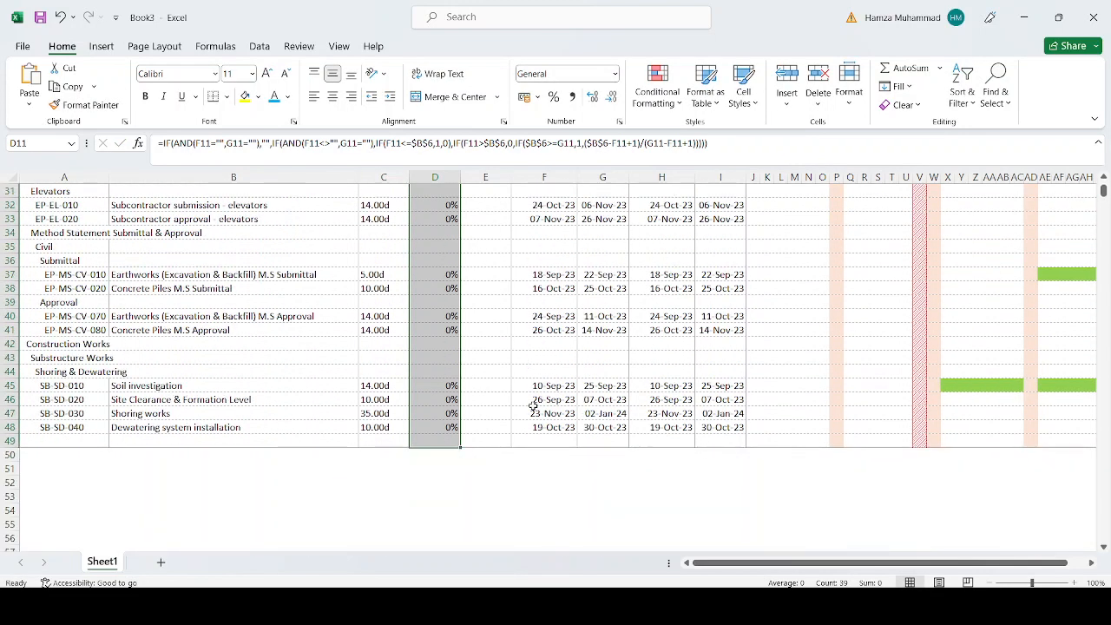
{"action": "scroll", "coordinate": [532, 405], "scroll_direction": "up", "scroll_amount": 9}
{"action": "scroll", "coordinate": [532, 405], "scroll_direction": "up", "scroll_amount": 1}
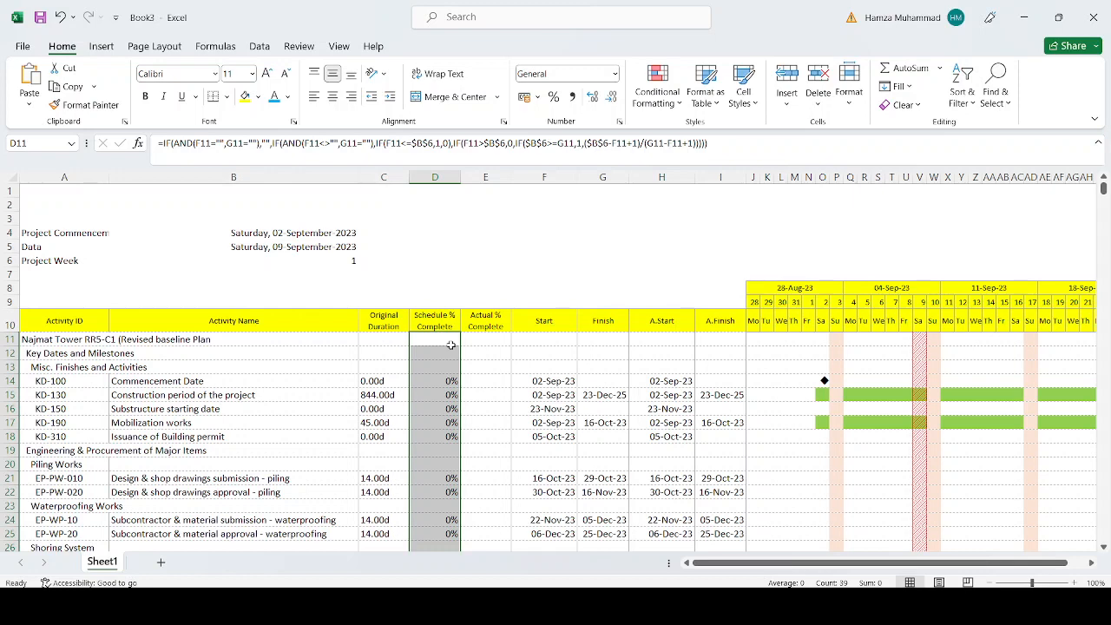
{"action": "key", "text": "alt"}
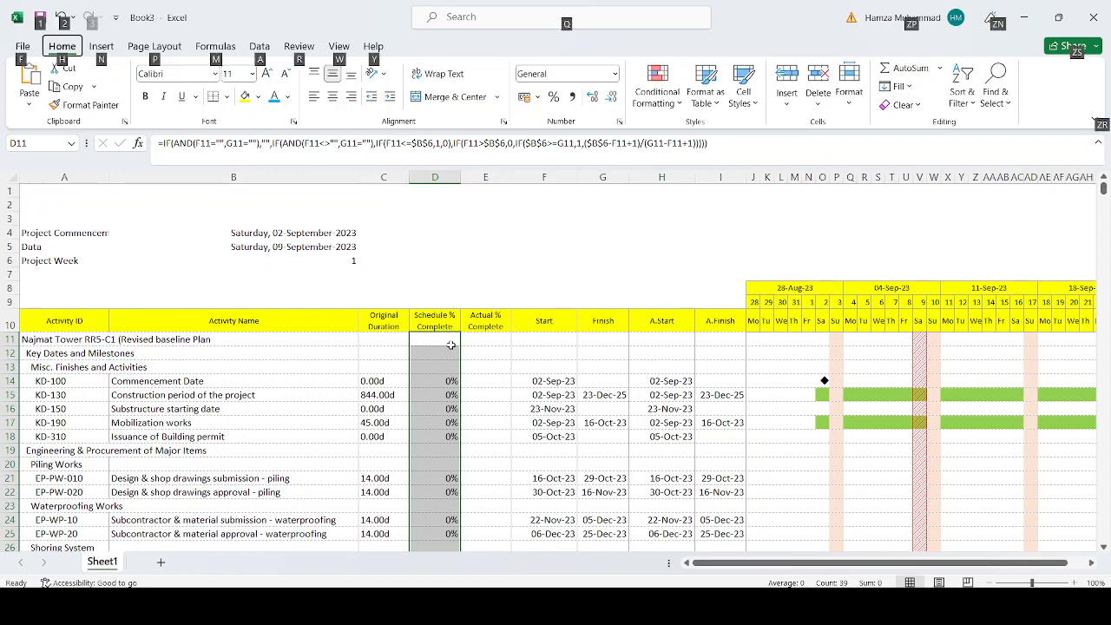
{"action": "left_click", "coordinate": [451, 346]}
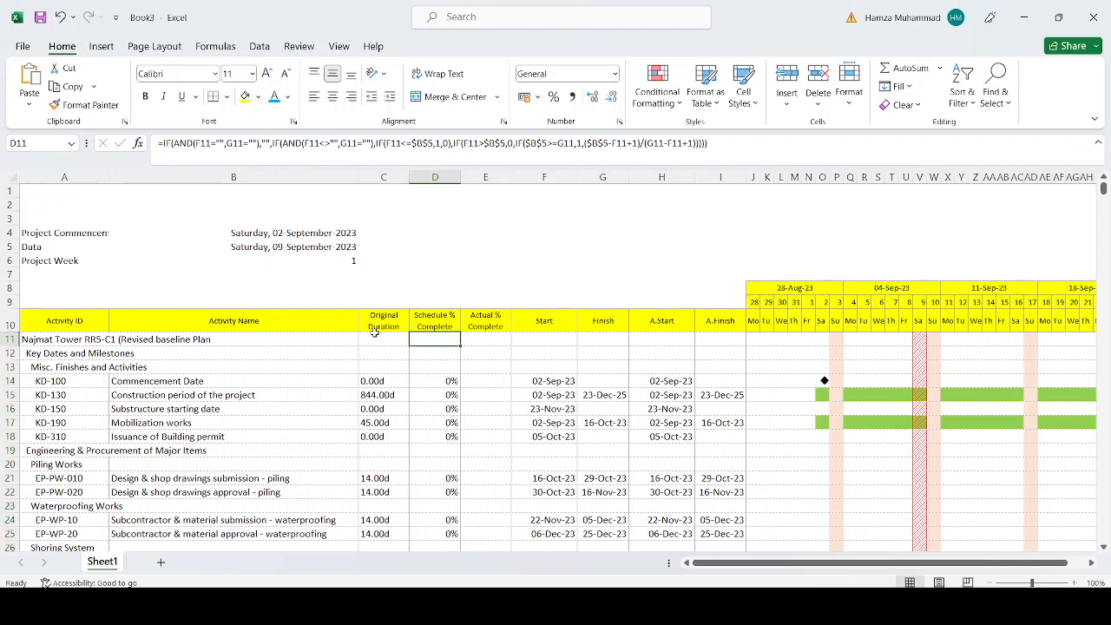
Fill the corrected D11 formula down the Schedule % Complete column and format the results as percentages without decimals
{"action": "double_click", "coordinate": [460, 348]}
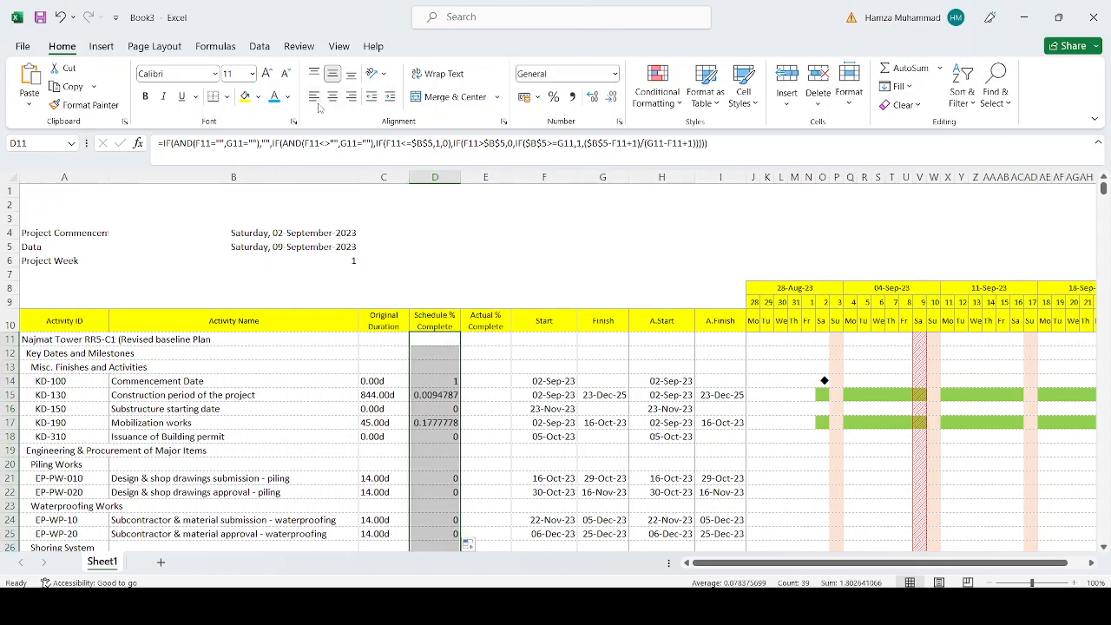
{"action": "left_click", "coordinate": [554, 97]}
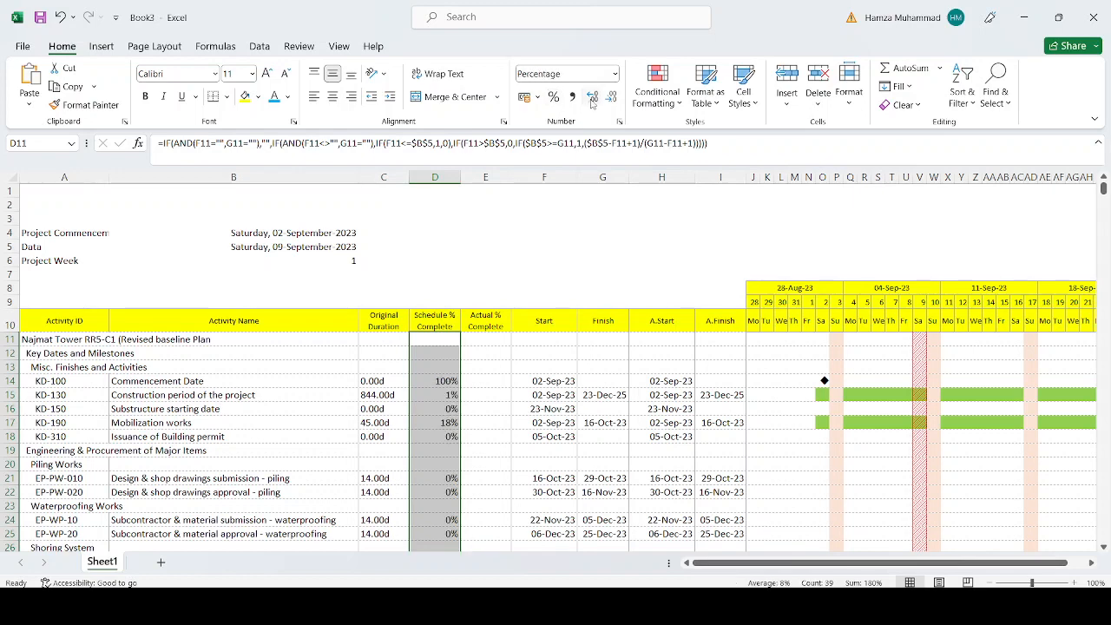
{"action": "left_click", "coordinate": [593, 97]}
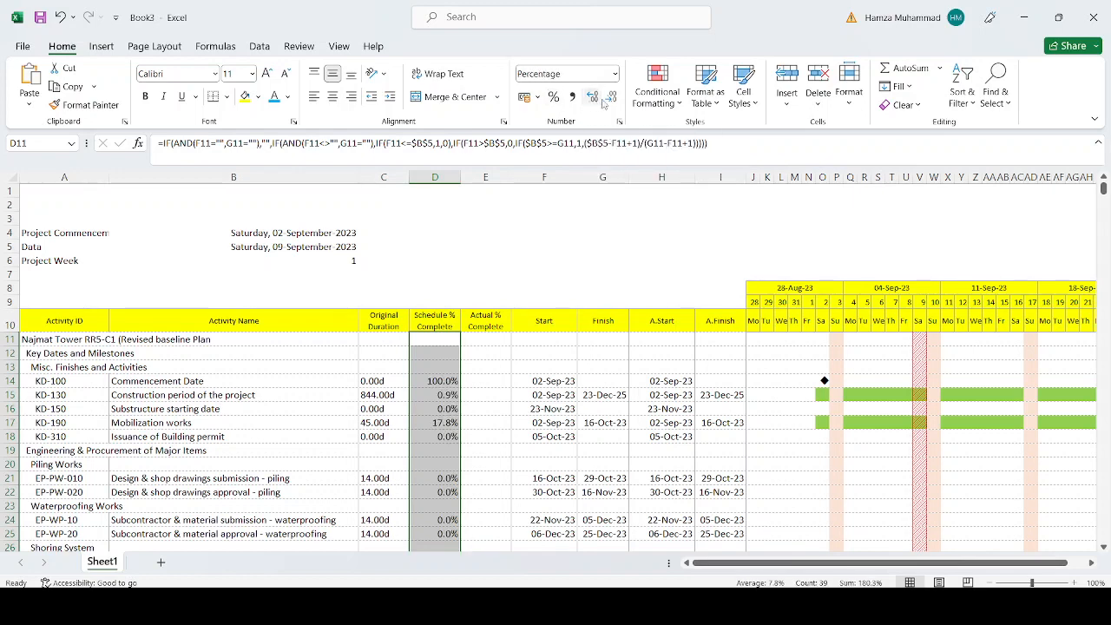
{"action": "left_click", "coordinate": [611, 97]}
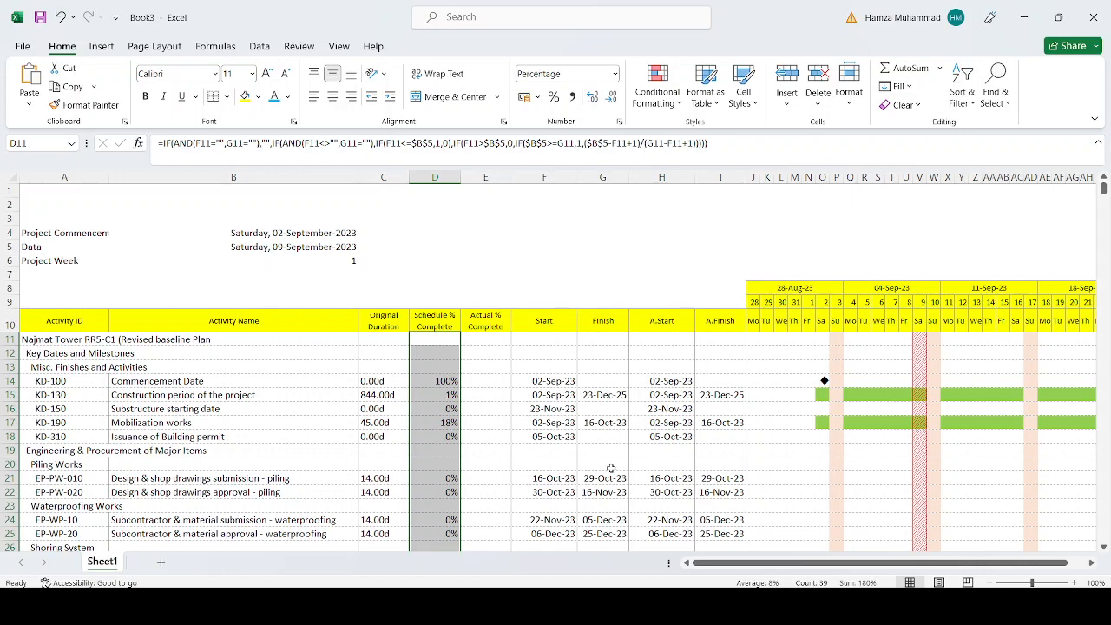
{"action": "left_click", "coordinate": [393, 245]}
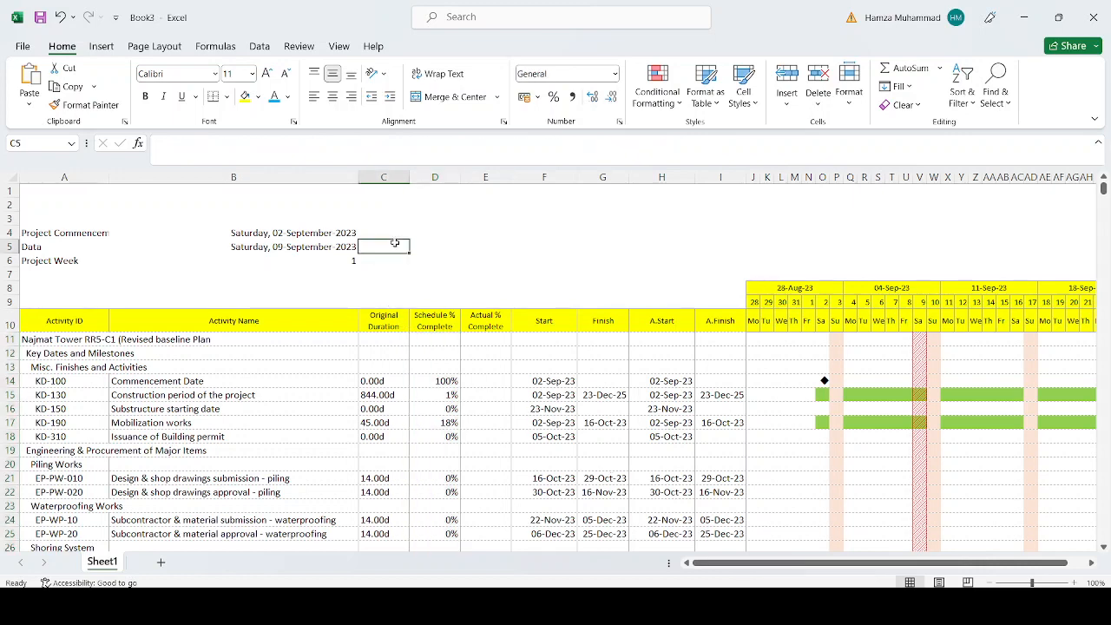
{"action": "left_click", "coordinate": [308, 247]}
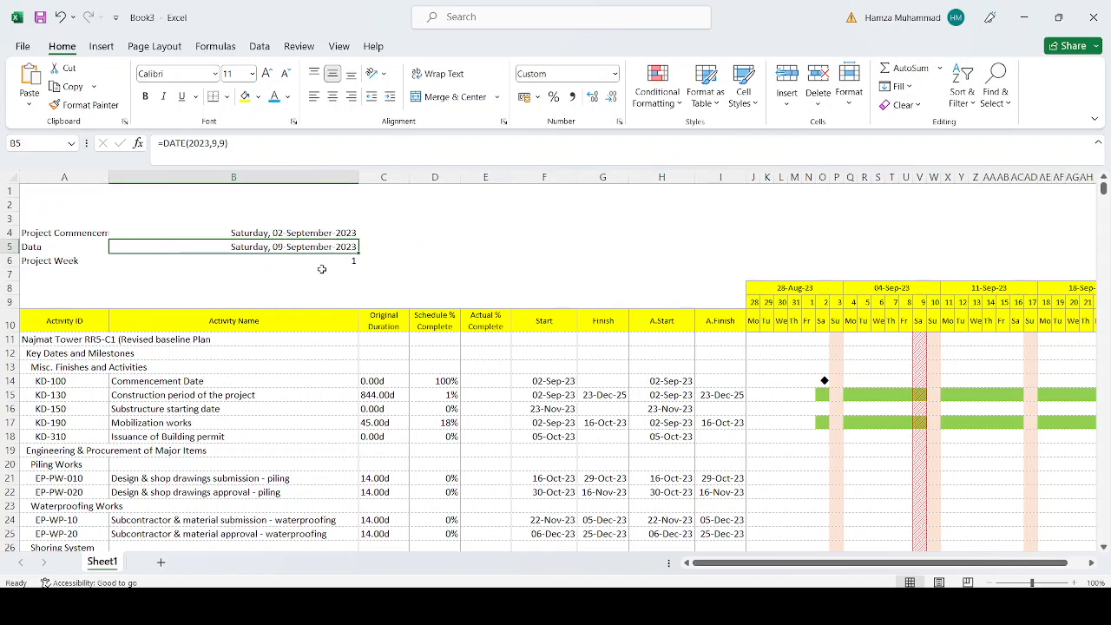
Remove the letter D from all Original Duration values in C12:C49 by replacing it with nothing
{"action": "scroll", "coordinate": [347, 351], "scroll_direction": "down", "scroll_amount": 2}
{"action": "left_click_drag", "start_coordinate": [385, 257], "coordinate": [387, 531]}
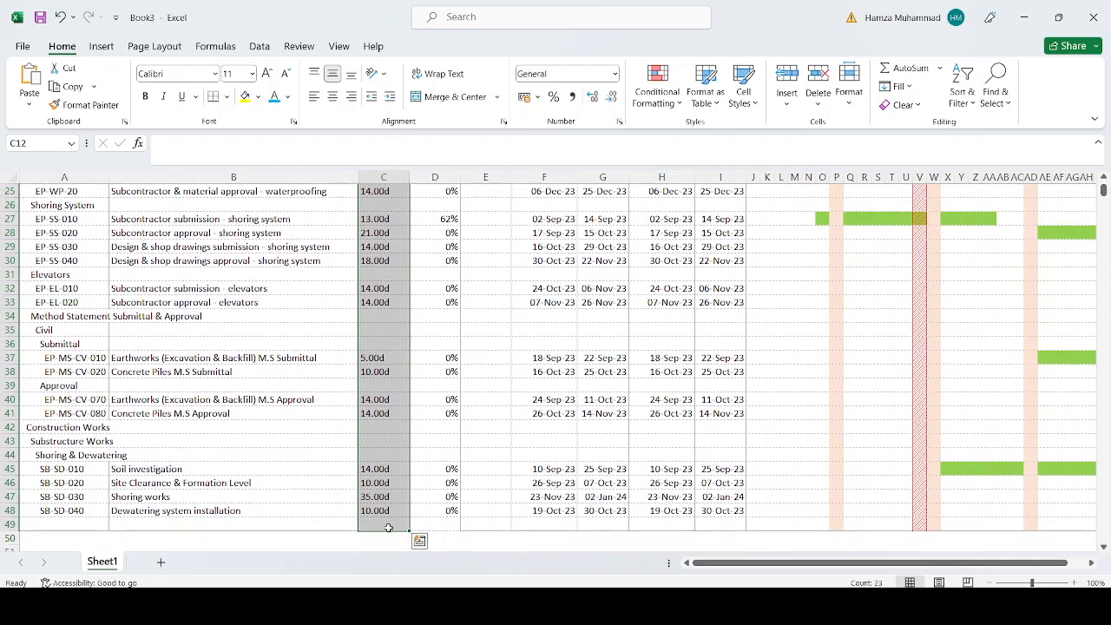
{"action": "key", "text": "ctrl+f"}
{"action": "left_click", "coordinate": [641, 227]}
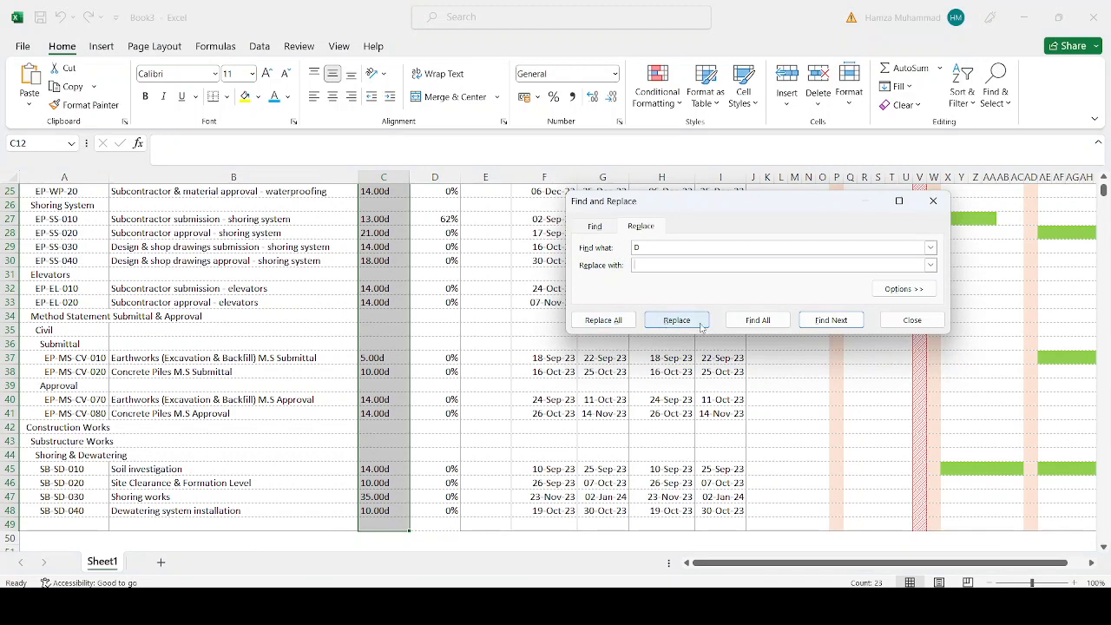
{"action": "left_click", "coordinate": [828, 322]}
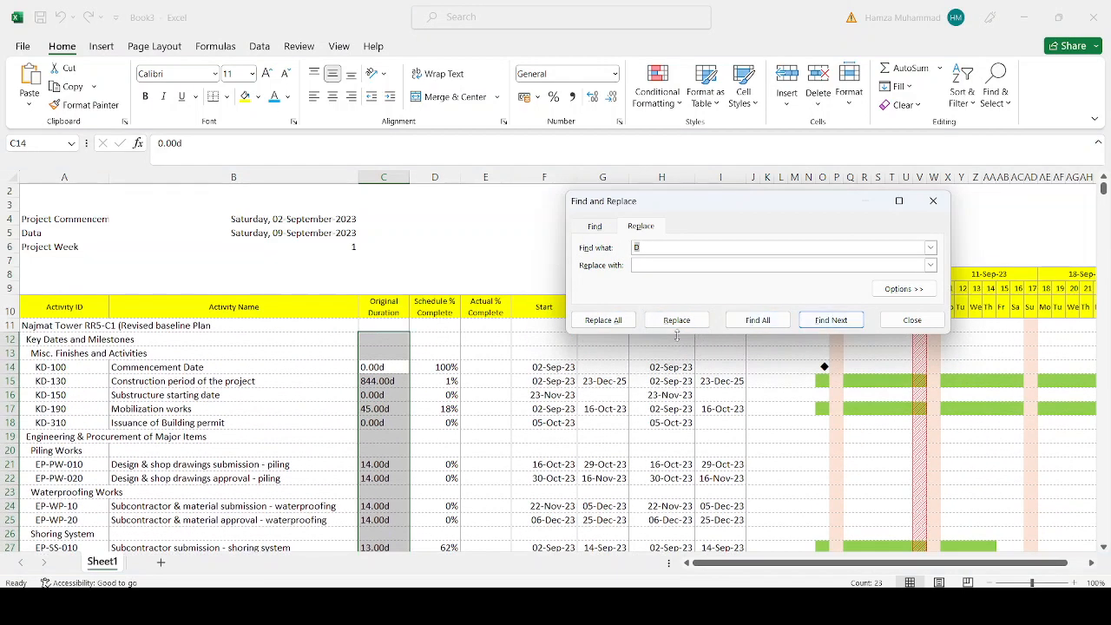
{"action": "left_click", "coordinate": [679, 321]}
{"action": "left_click", "coordinate": [684, 323]}
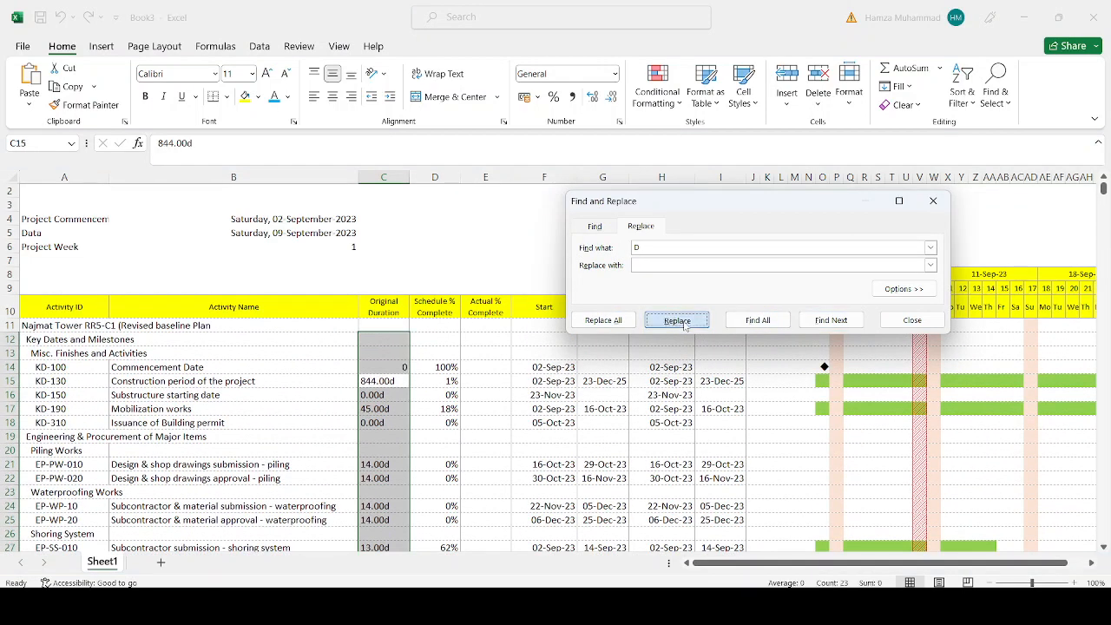
{"action": "left_click", "coordinate": [615, 323]}
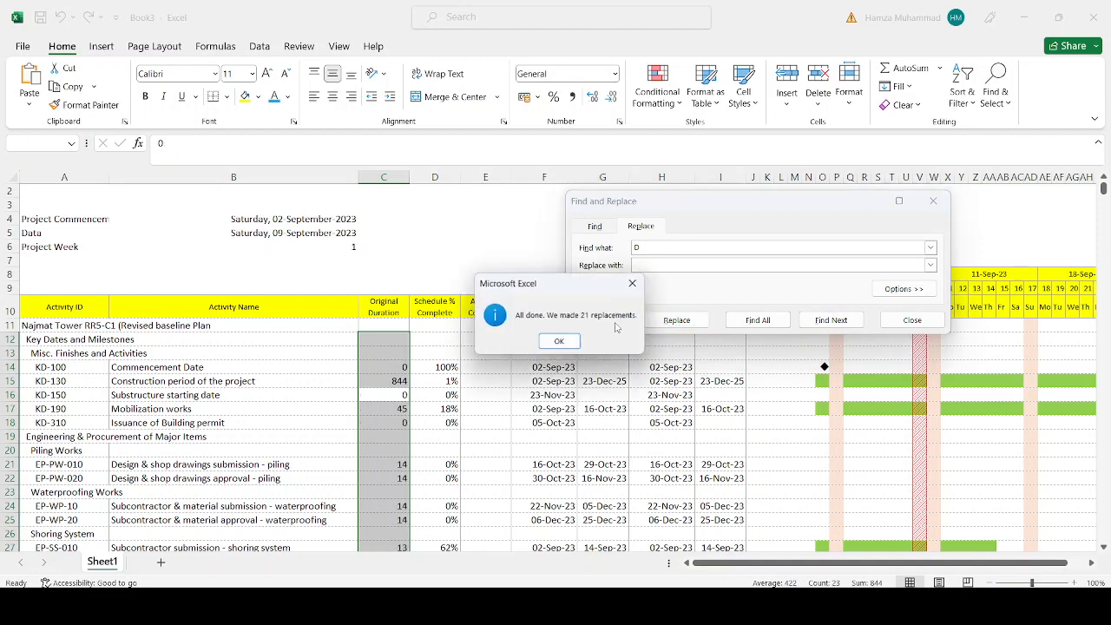
{"action": "left_click", "coordinate": [560, 341]}
{"action": "left_click", "coordinate": [911, 321]}
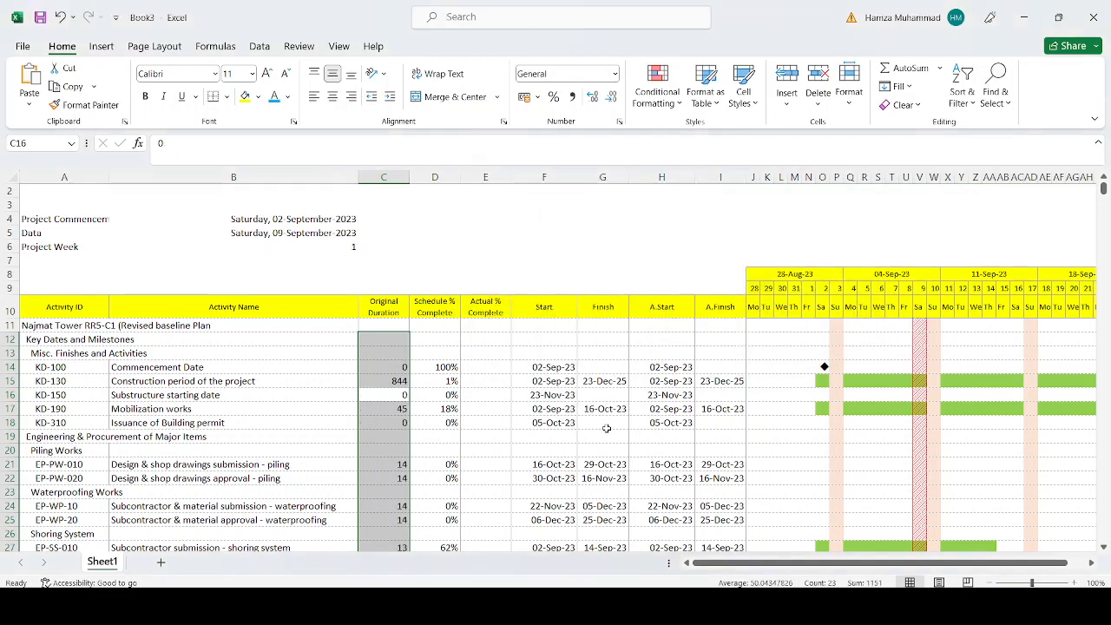
Examine the Schedule % Complete results and the formulas in D15, D14 and D11 without changing them
{"action": "double_click", "coordinate": [440, 383]}
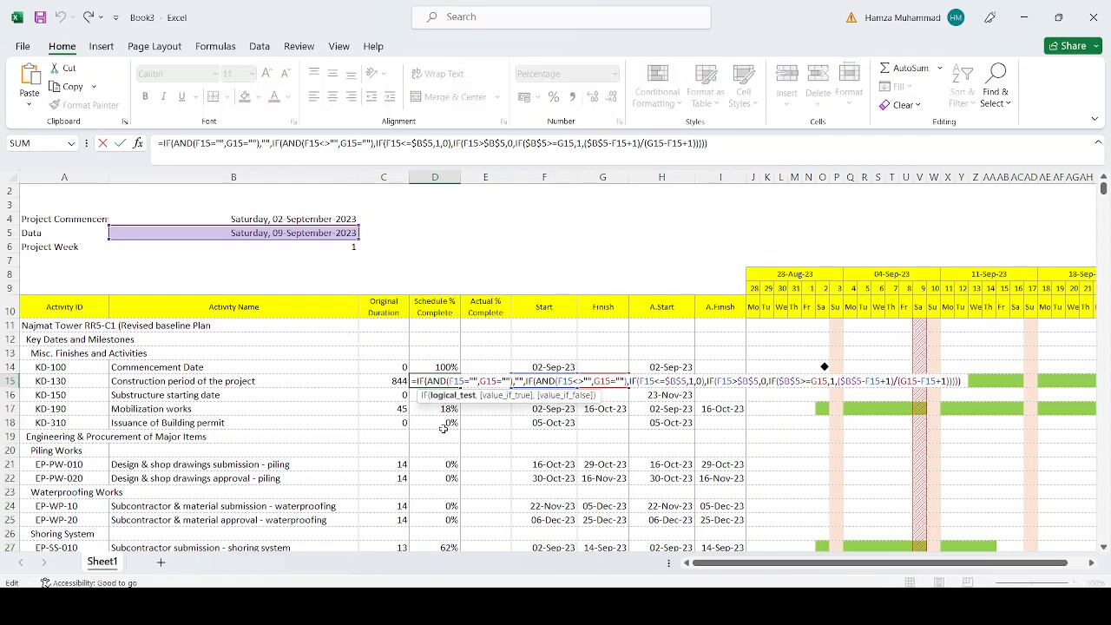
{"action": "key", "text": "Escape"}
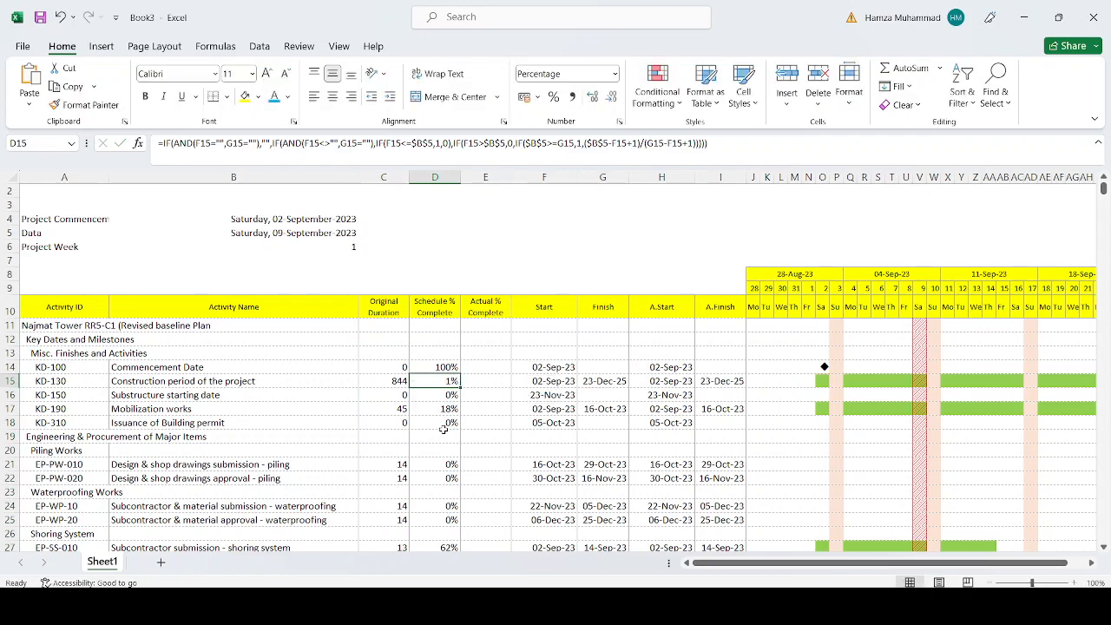
{"action": "scroll", "coordinate": [424, 478], "scroll_direction": "down", "scroll_amount": 8}
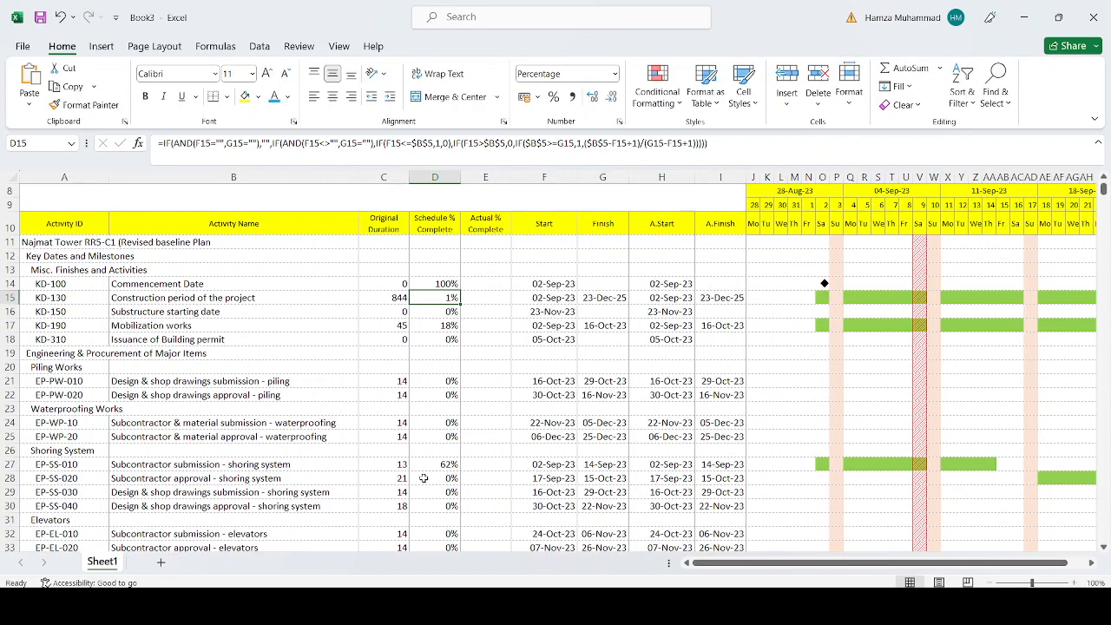
{"action": "scroll", "coordinate": [423, 478], "scroll_direction": "up", "scroll_amount": 8}
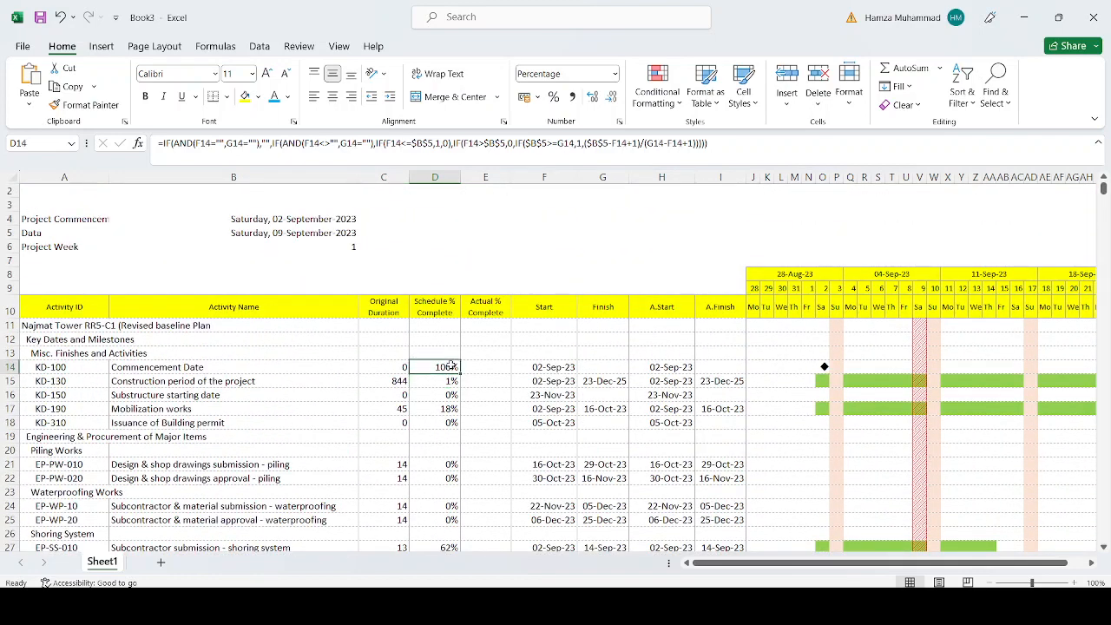
{"action": "double_click", "coordinate": [450, 367]}
{"action": "key", "text": "Escape"}
{"action": "double_click", "coordinate": [438, 324]}
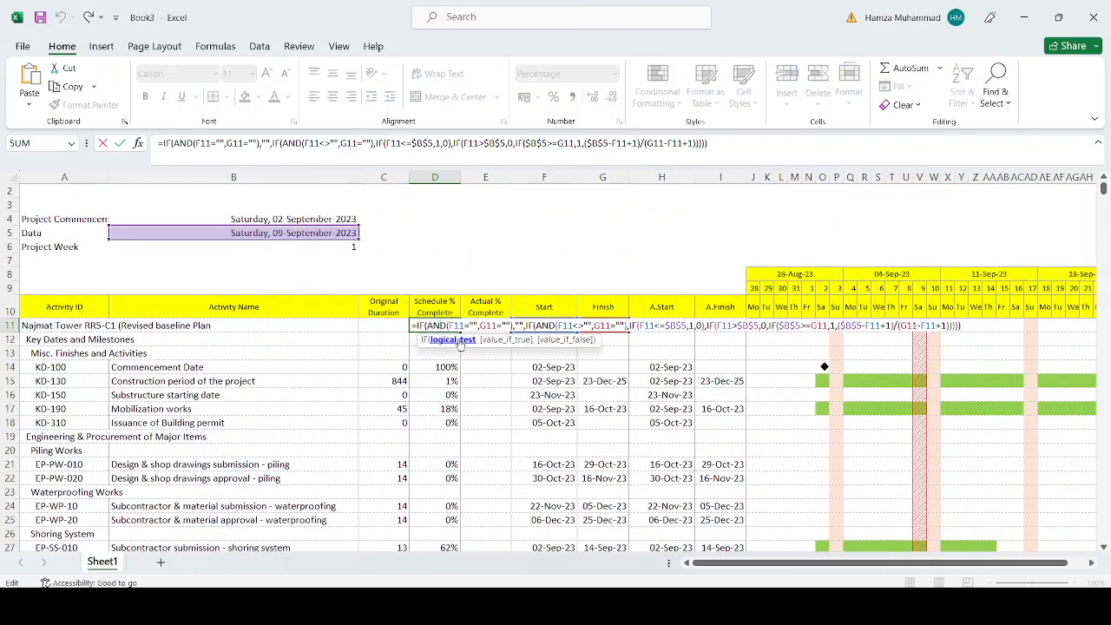
{"action": "key", "text": "Escape"}
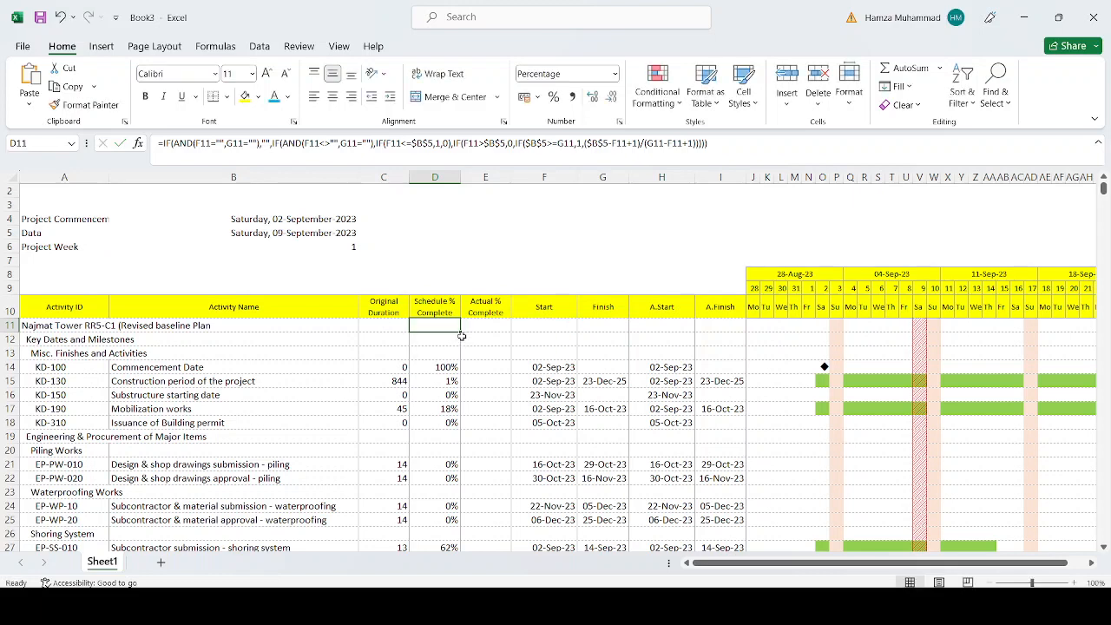
Fill the D11 formula down to D49 again and check the Schedule % Complete column down to its last row
{"action": "double_click", "coordinate": [460, 331]}
{"action": "scroll", "coordinate": [458, 454], "scroll_direction": "down", "scroll_amount": 11}
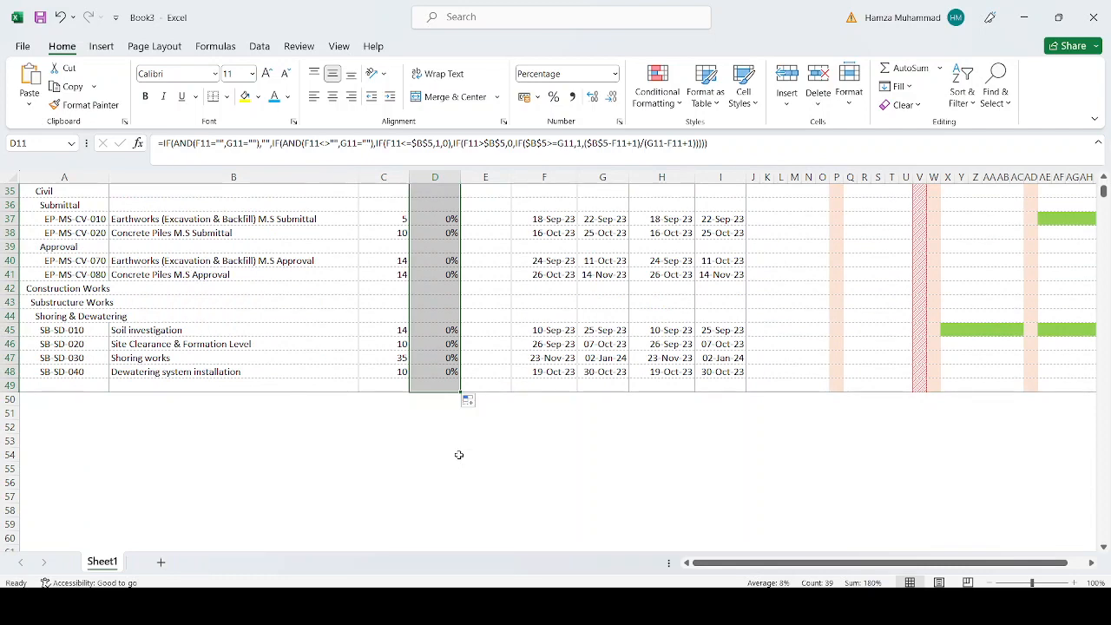
{"action": "scroll", "coordinate": [458, 453], "scroll_direction": "up", "scroll_amount": 5}
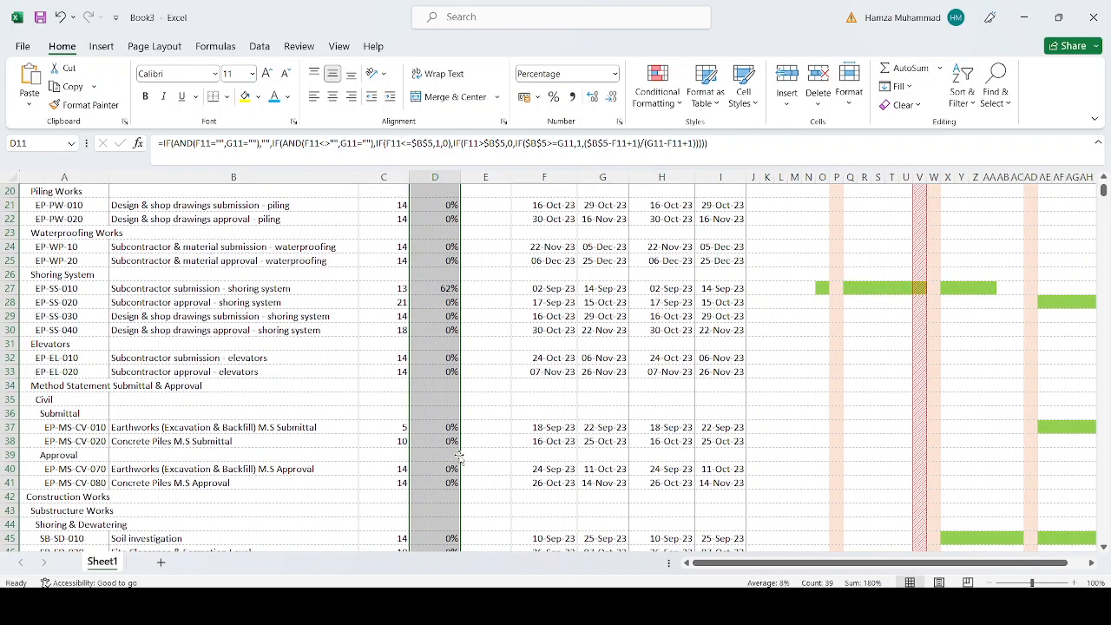
{"action": "scroll", "coordinate": [459, 457], "scroll_direction": "up", "scroll_amount": 6}
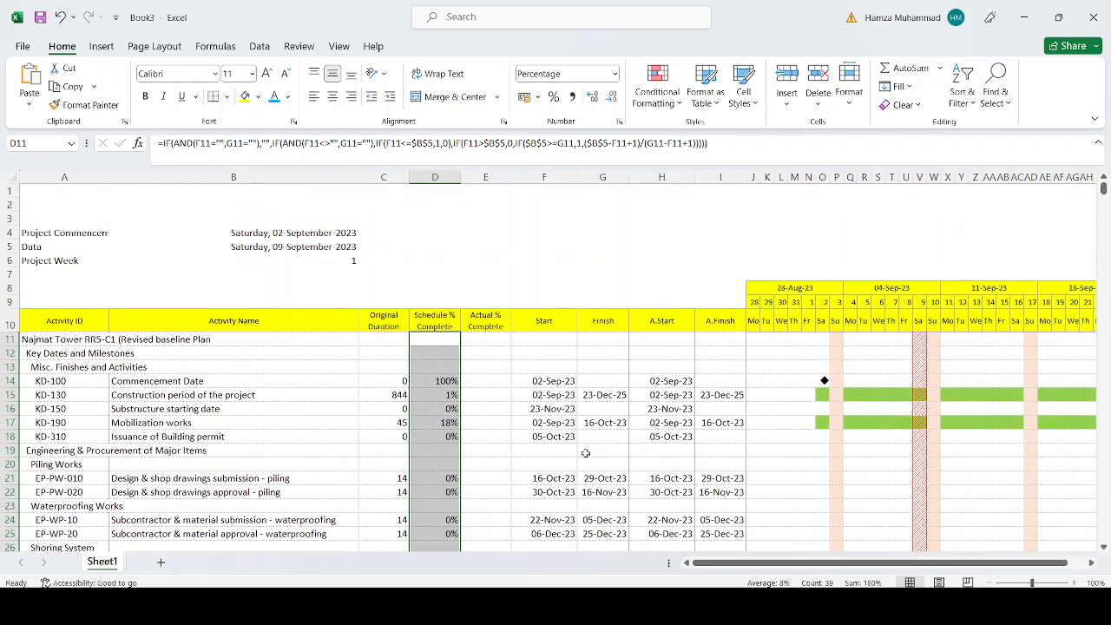
Clear the copied dates from the A.Start and A.Finish columns from row 12 downward, keeping the headings
{"action": "left_click", "coordinate": [498, 340]}
{"action": "left_click_drag", "start_coordinate": [642, 356], "coordinate": [705, 353]}
{"action": "scroll", "coordinate": [704, 352], "scroll_direction": "up", "scroll_amount": 7}
{"action": "scroll", "coordinate": [705, 352], "scroll_direction": "up", "scroll_amount": 5}
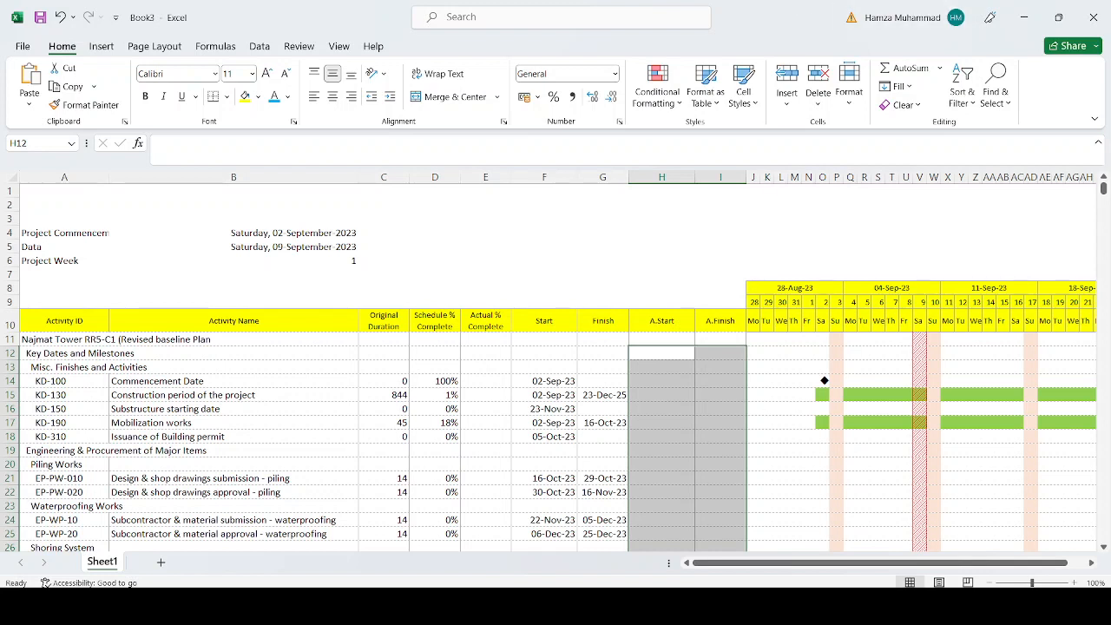
Select the whole Gantt area J11:AR49 and open the conditional formatting rules manager for it
{"action": "mouse_move", "coordinate": [868, 605]}
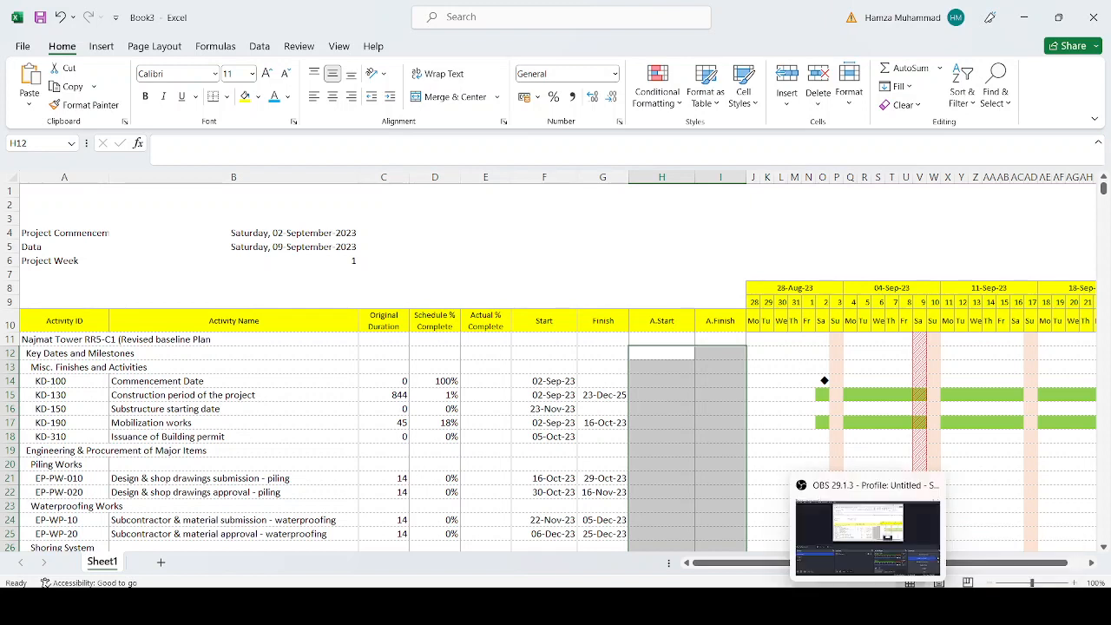
{"action": "left_click", "coordinate": [756, 339]}
{"action": "key", "text": "shift+Right"}
{"action": "key", "text": "shift+Right"}
{"action": "key", "text": "shift+Right"}
{"action": "key", "text": "shift+Right"}
{"action": "key", "text": "shift+Right"}
{"action": "key", "text": "shift+Right"}
{"action": "key", "text": "shift+Right"}
{"action": "key", "text": "shift+Right"}
{"action": "key", "text": "shift+Right"}
{"action": "key", "text": "shift+Right"}
{"action": "key", "text": "shift+Right"}
{"action": "key", "text": "shift+Right"}
{"action": "key", "text": "shift+Right"}
{"action": "key", "text": "shift+Right"}
{"action": "key", "text": "shift+Right"}
{"action": "key", "text": "shift+Right"}
{"action": "key", "text": "shift+Right"}
{"action": "key", "text": "shift+Right"}
{"action": "key", "text": "shift+Right"}
{"action": "key", "text": "shift+Right"}
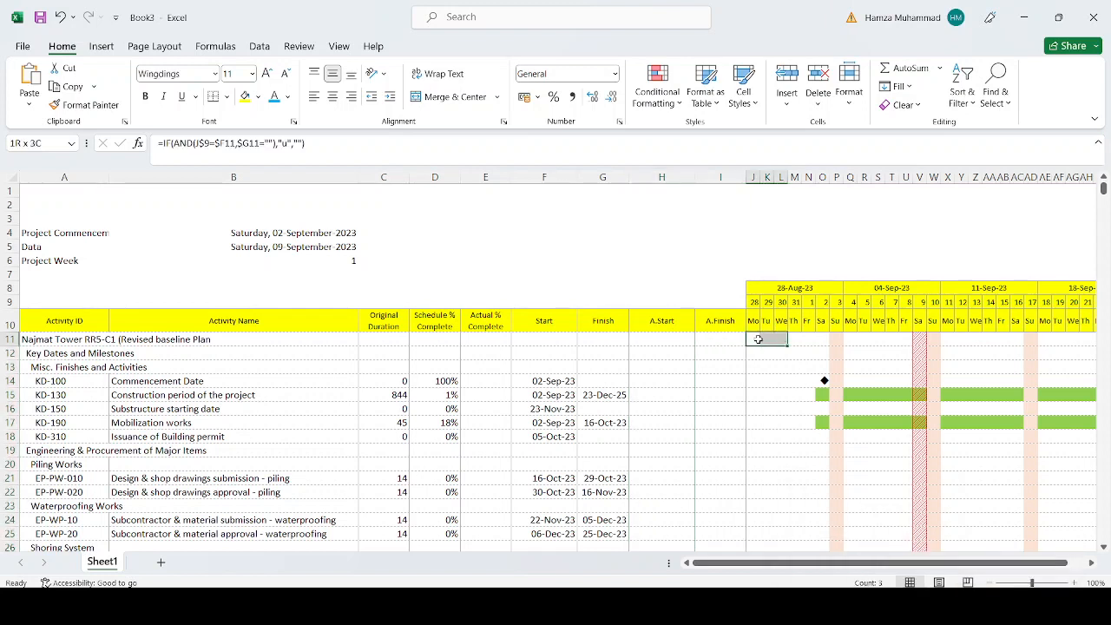
{"action": "key", "text": "shift+Right"}
{"action": "key", "text": "shift+Right"}
{"action": "key", "text": "shift+Right"}
{"action": "key", "text": "shift+Right"}
{"action": "key", "text": "shift+Right"}
{"action": "key", "text": "shift+Right"}
{"action": "key", "text": "shift+Right"}
{"action": "key", "text": "shift+Right"}
{"action": "key", "text": "shift+Right"}
{"action": "key", "text": "shift+Right"}
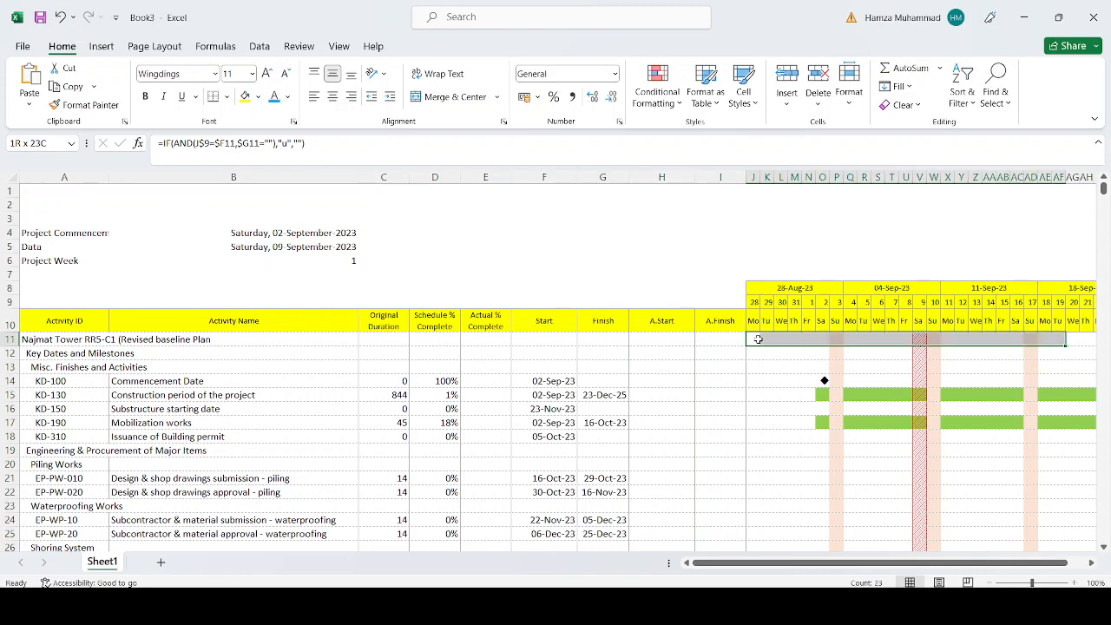
{"action": "key", "text": "shift+Right"}
{"action": "key", "text": "shift+Right"}
{"action": "key", "text": "shift+Right"}
{"action": "key", "text": "shift+Right"}
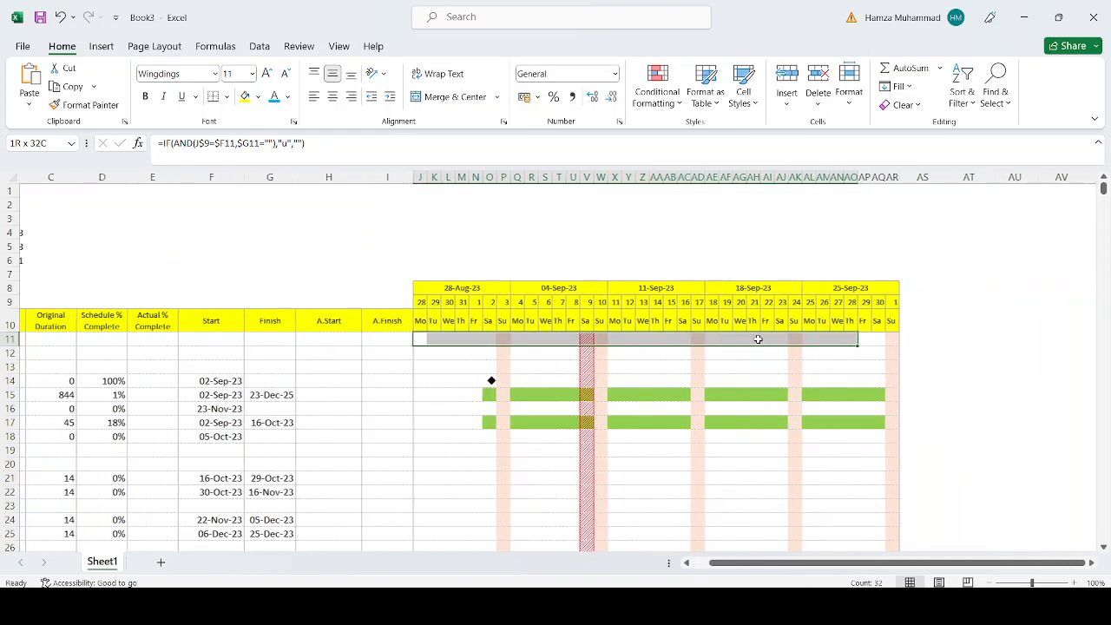
{"action": "key", "text": "shift+Down"}
{"action": "key", "text": "shift+Down"}
{"action": "key", "text": "shift+Down"}
{"action": "key", "text": "shift+Down"}
{"action": "key", "text": "shift+Down"}
{"action": "key", "text": "shift+Down"}
{"action": "key", "text": "shift+Down"}
{"action": "key", "text": "shift+Down"}
{"action": "key", "text": "shift+Down"}
{"action": "key", "text": "shift+Down"}
{"action": "key", "text": "shift+Down"}
{"action": "key", "text": "shift+Down"}
{"action": "key", "text": "shift+Down"}
{"action": "key", "text": "shift+Down"}
{"action": "key", "text": "shift+Down"}
{"action": "key", "text": "shift+Down"}
{"action": "key", "text": "shift+Down"}
{"action": "key", "text": "shift+Down"}
{"action": "key", "text": "shift+Down"}
{"action": "key", "text": "shift+Down"}
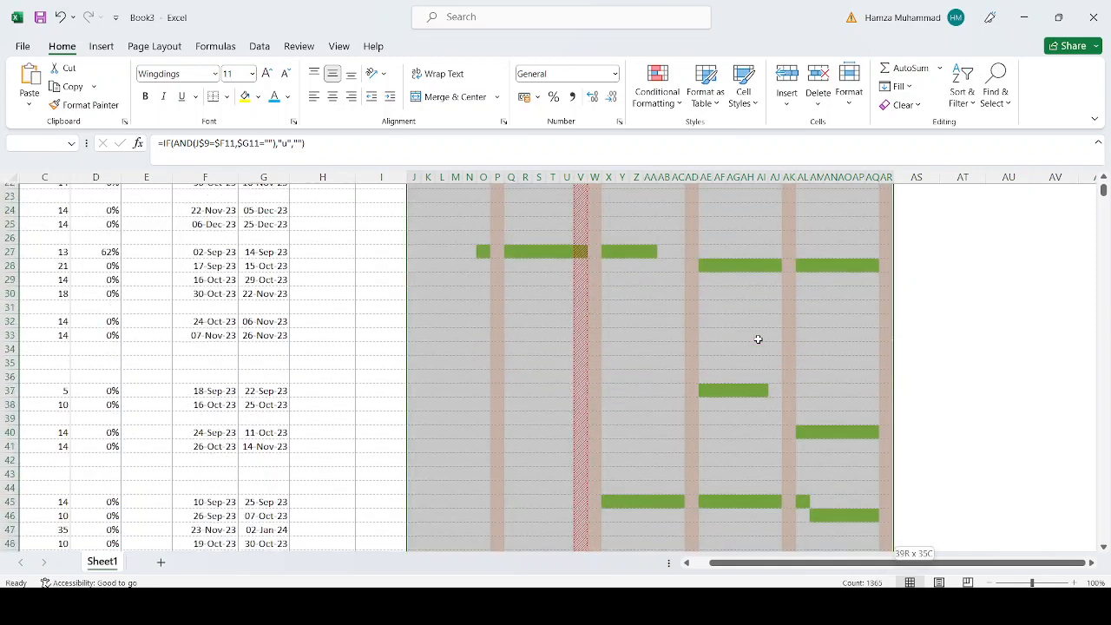
{"action": "scroll", "coordinate": [791, 525], "scroll_direction": "up", "scroll_amount": 10}
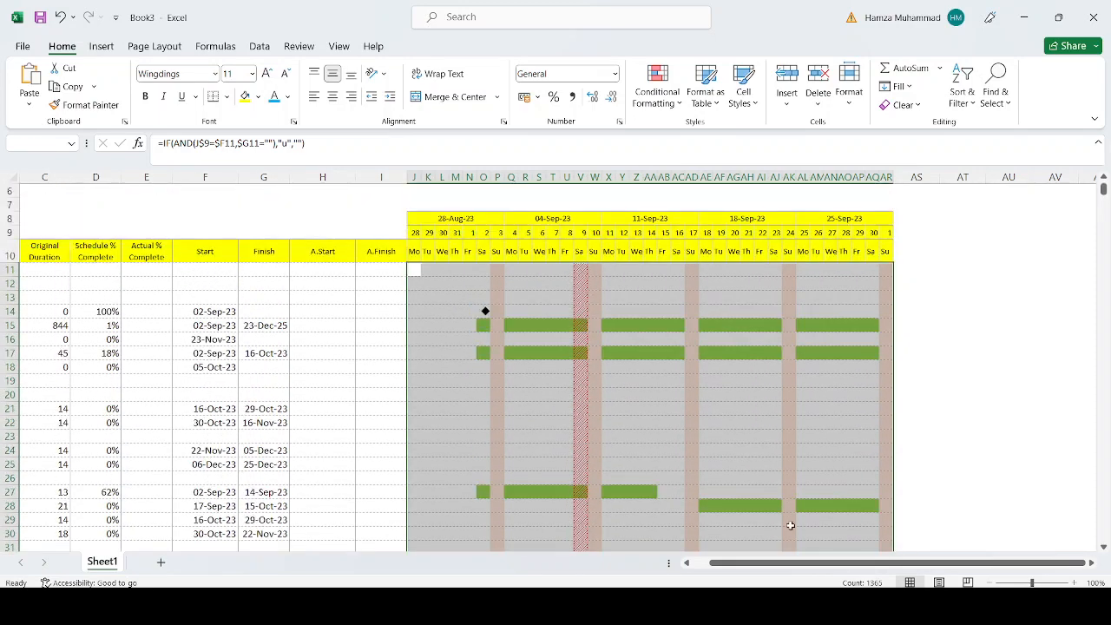
{"action": "left_click", "coordinate": [657, 91]}
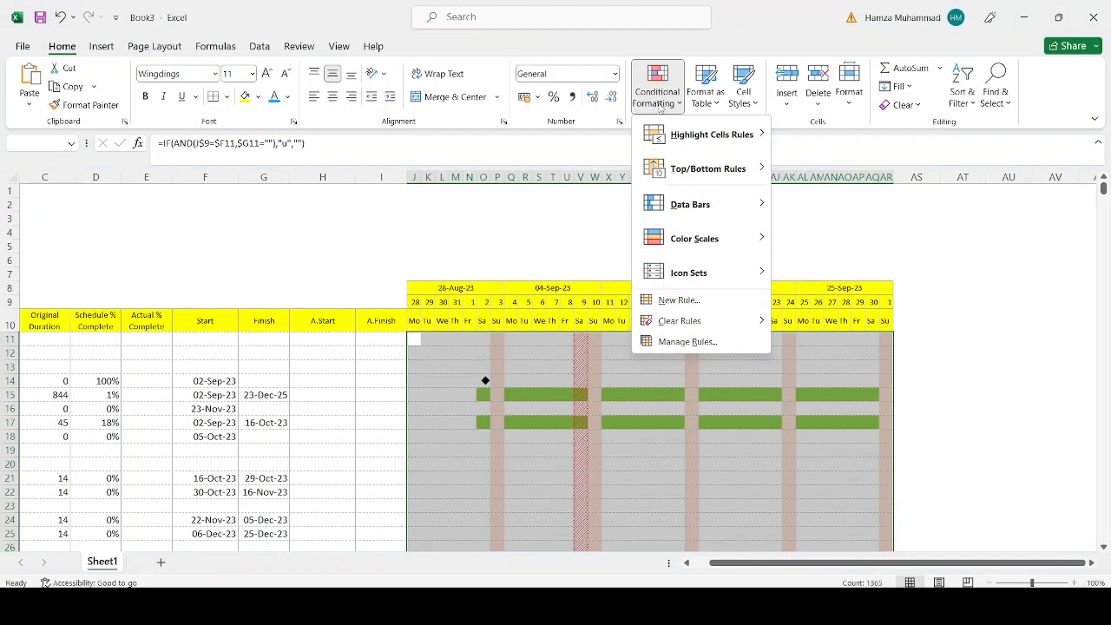
{"action": "left_click", "coordinate": [678, 342]}
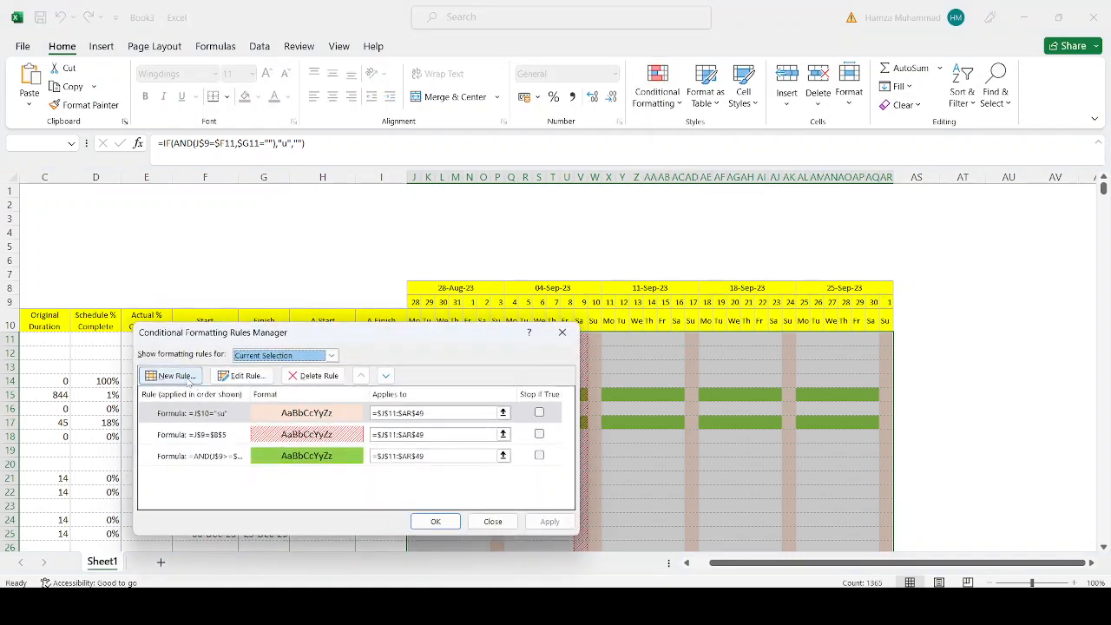
Start a new formula-based formatting rule with the formula =1*(AND(J$9>=$F11,J$9<=$F11+($E11*($G11-$F11+1)-1)))
{"action": "left_click", "coordinate": [187, 380]}
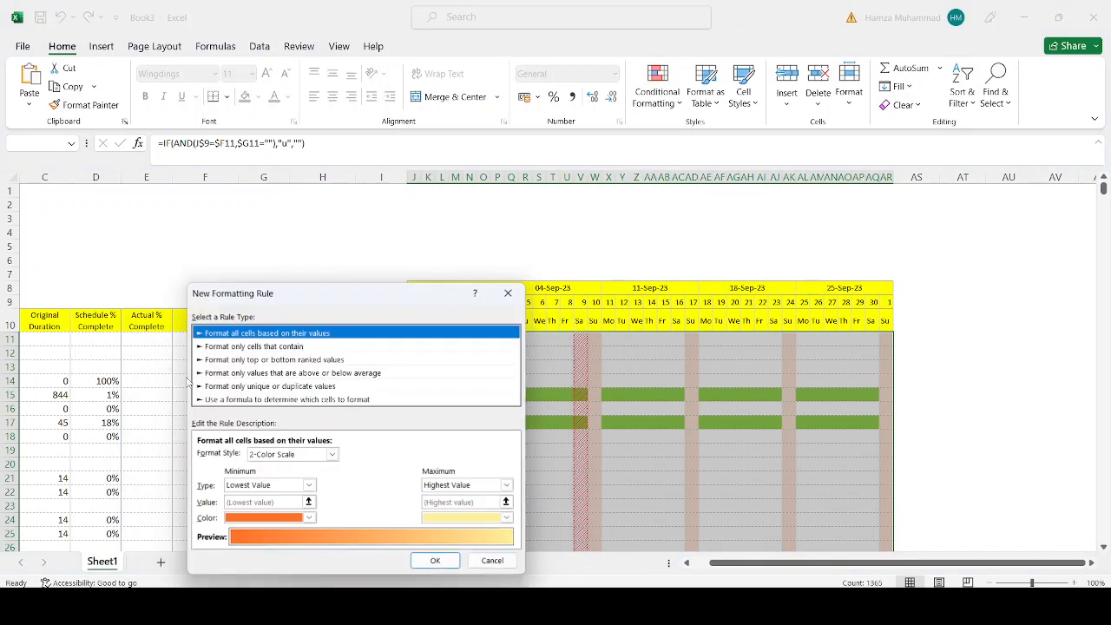
{"action": "left_click", "coordinate": [225, 399]}
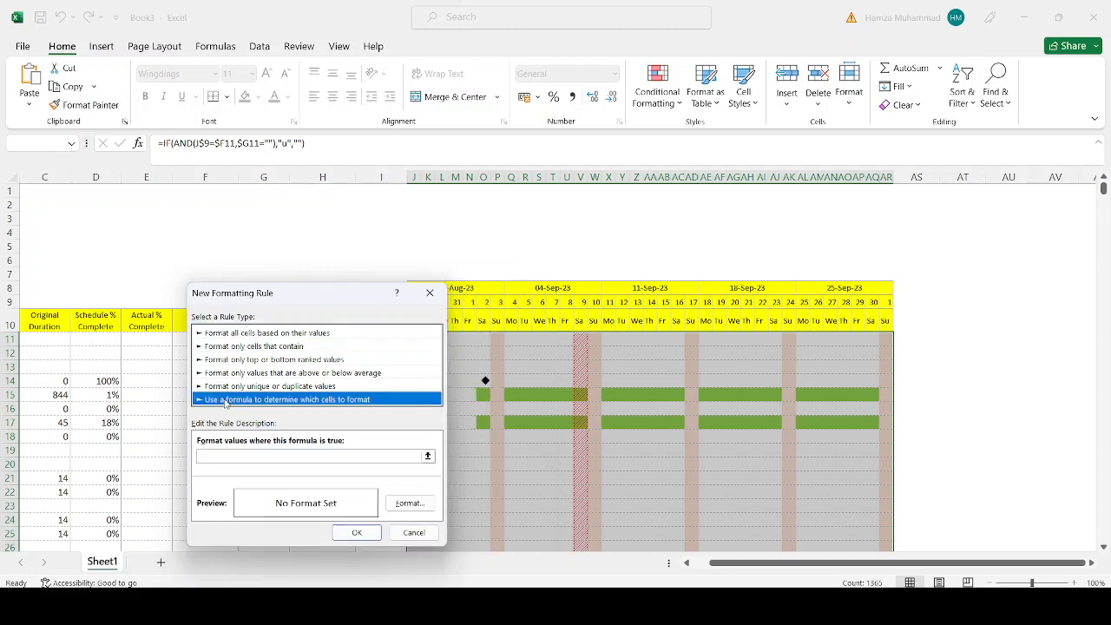
{"action": "left_click", "coordinate": [269, 455]}
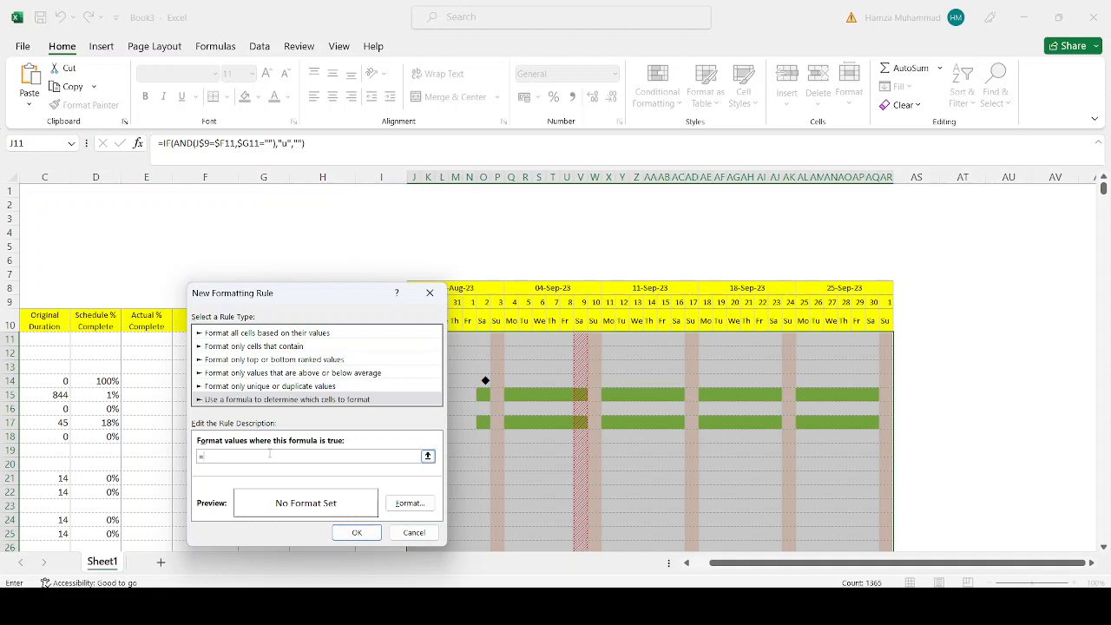
{"action": "type", "text": "="}
{"action": "type", "text": "=1*(AND(J$9>=$F11,J$9<=$F11+($F11*($G11-$F11+1)-1)))"}
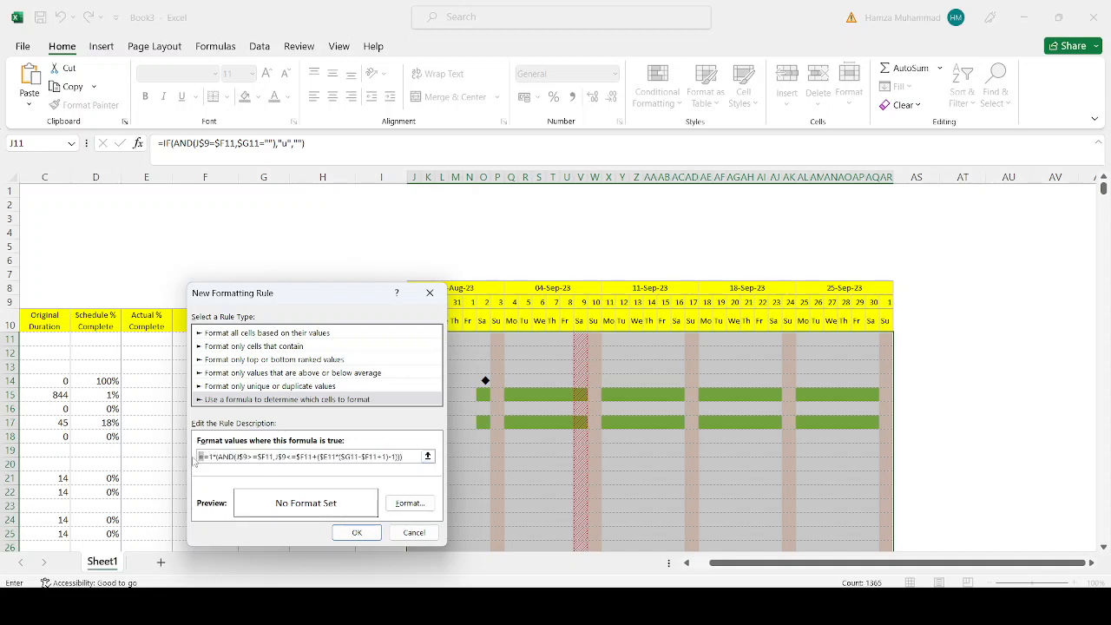
{"action": "key", "text": "Delete"}
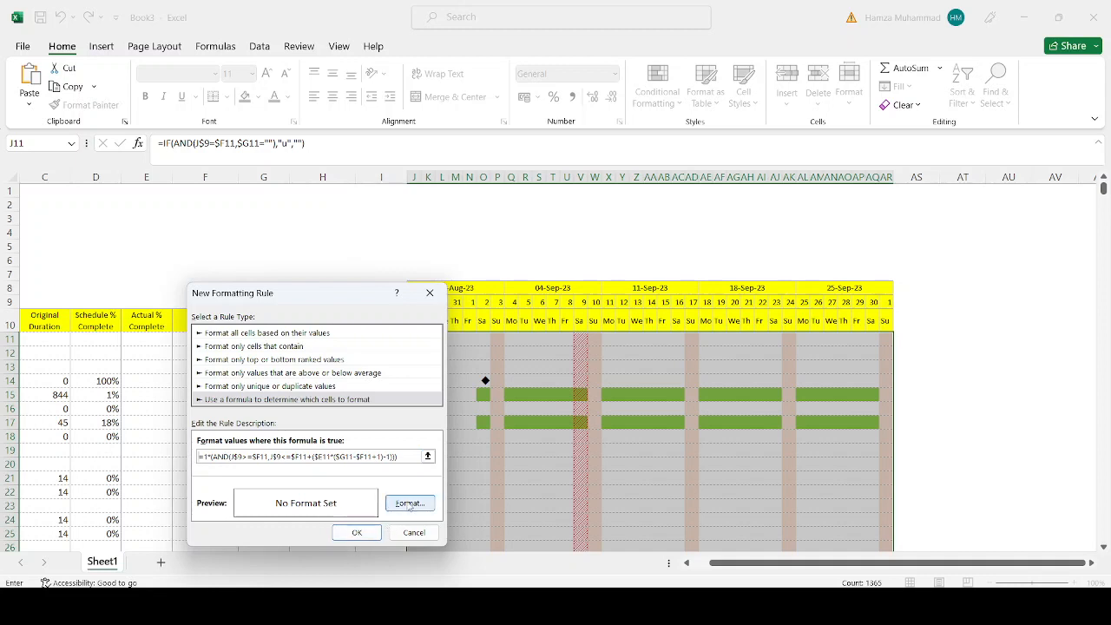
Give the new actual-progress rule a light gold fill and apply it to the Gantt area
{"action": "left_click", "coordinate": [409, 503]}
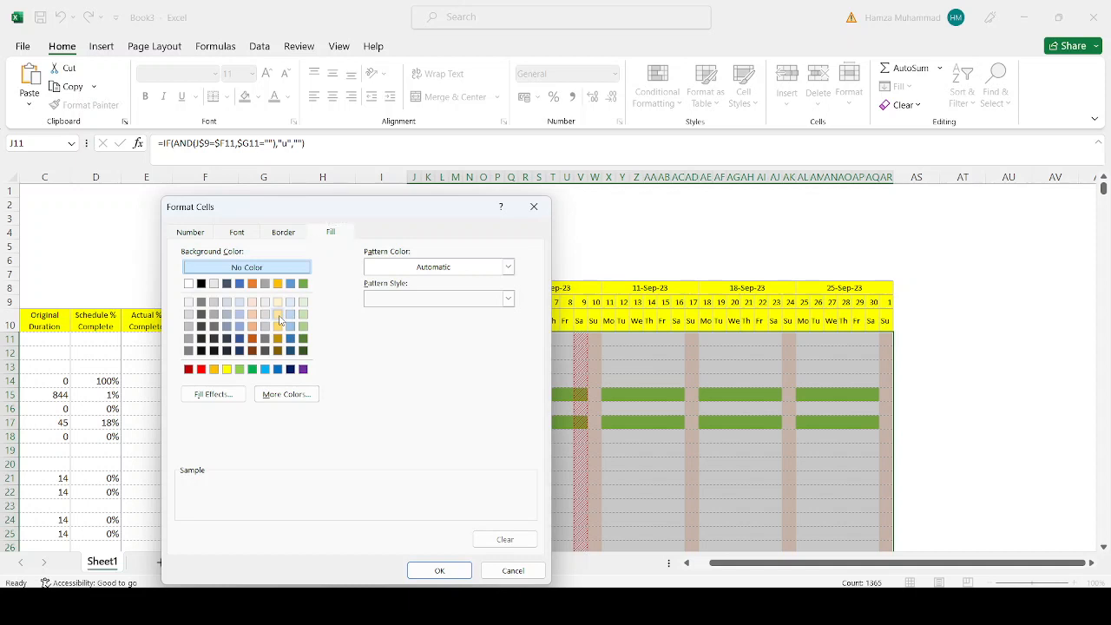
{"action": "left_click", "coordinate": [277, 314]}
{"action": "left_click", "coordinate": [277, 326]}
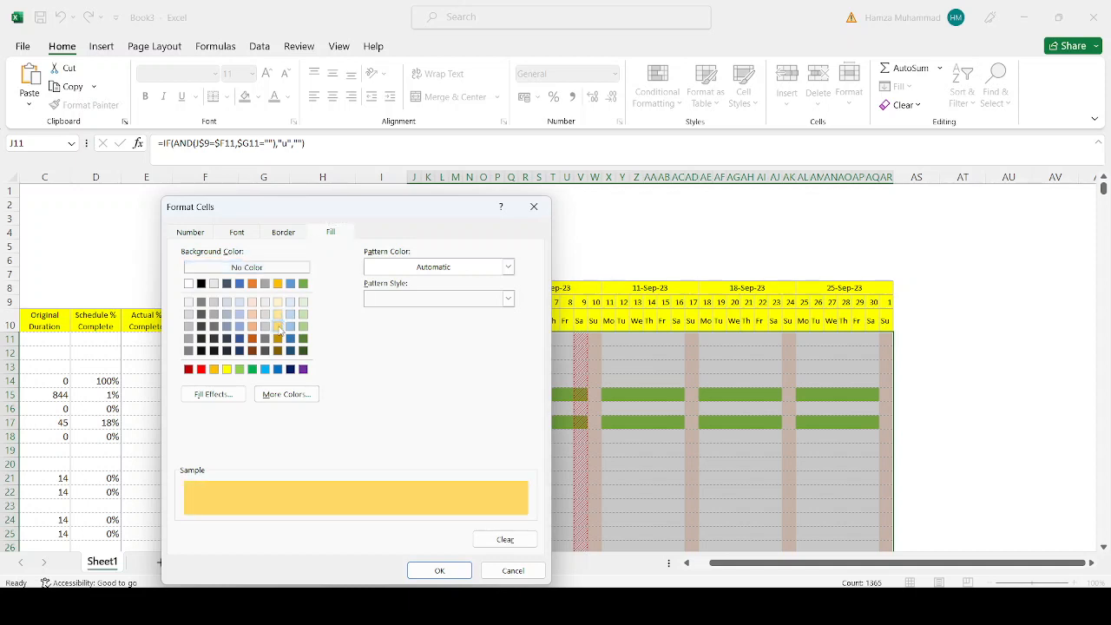
{"action": "left_click", "coordinate": [440, 570]}
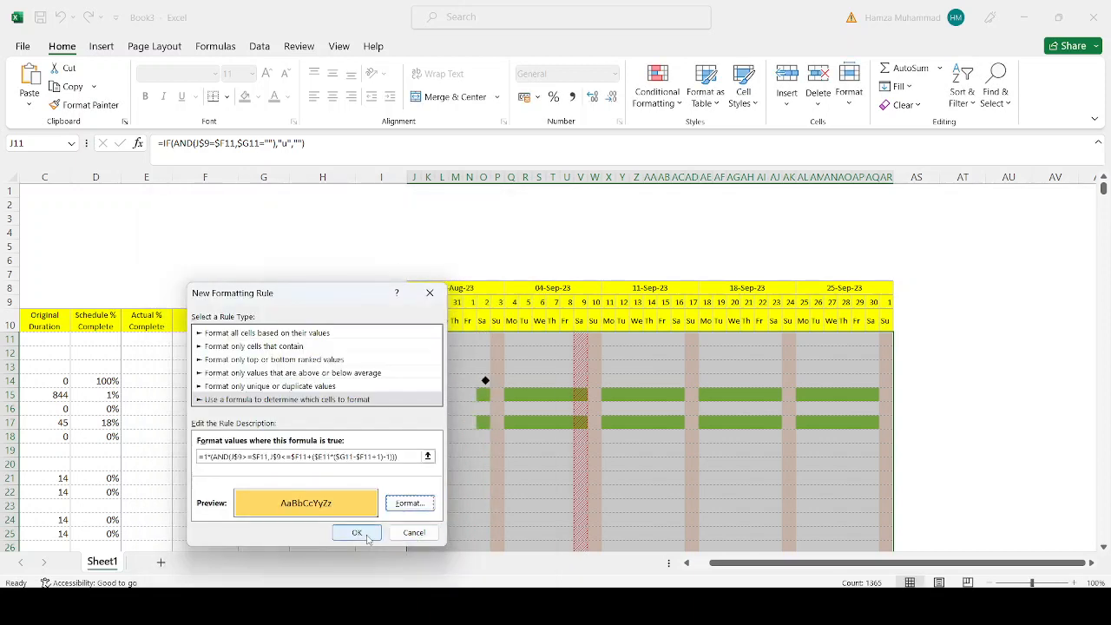
{"action": "left_click", "coordinate": [357, 532]}
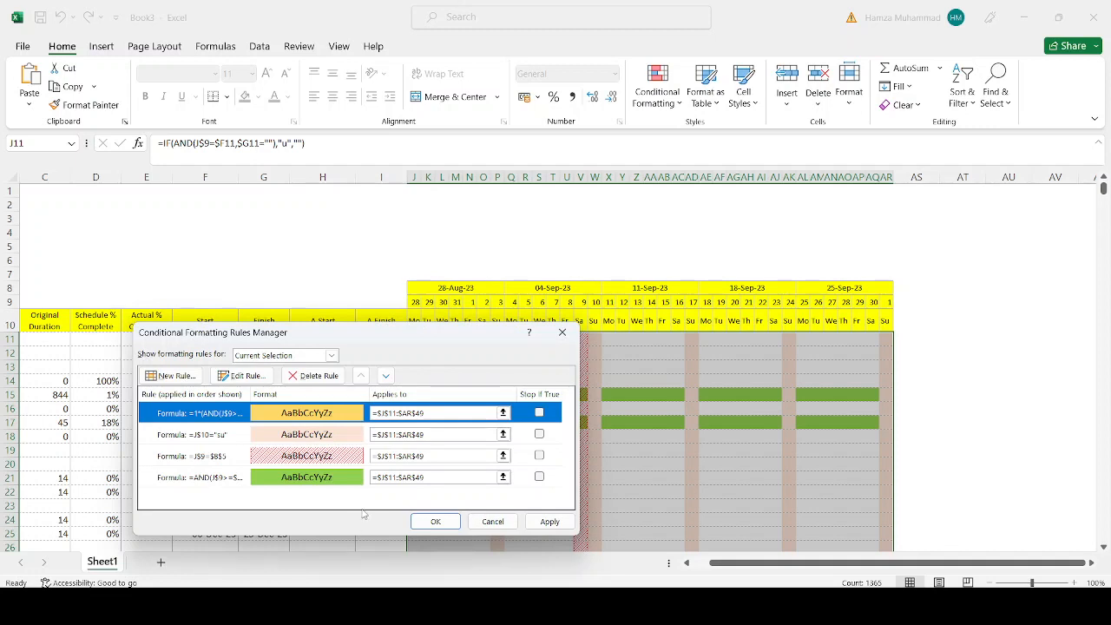
{"action": "left_click", "coordinate": [550, 520]}
{"action": "left_click", "coordinate": [435, 521]}
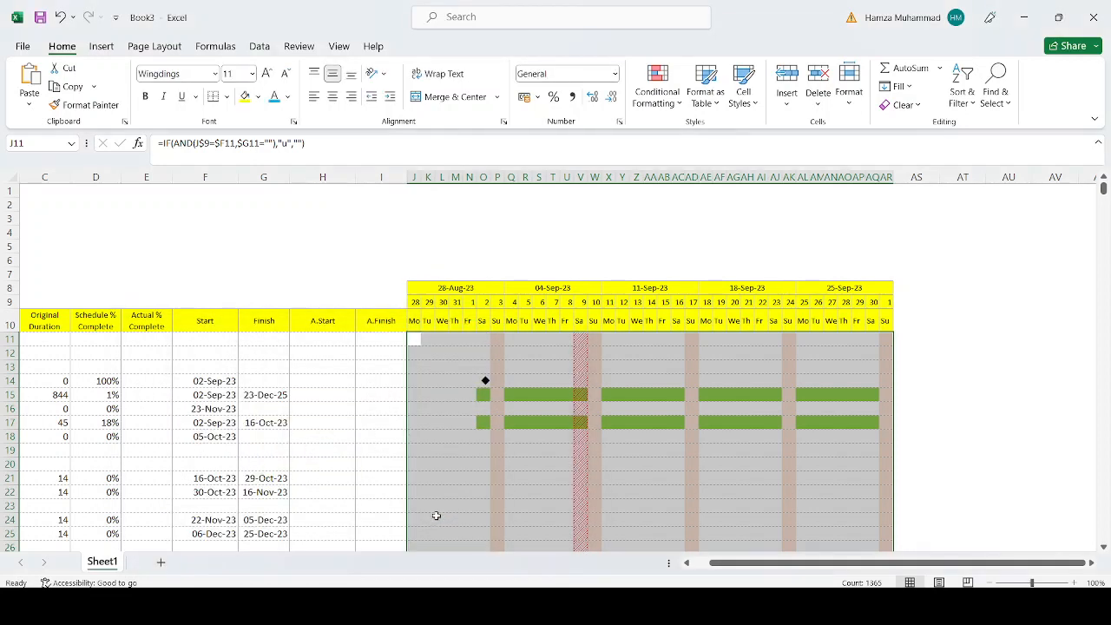
Enter an Actual % Complete of 1% for Construction period of the project and 10% for Mobilization works
{"action": "left_click_drag", "start_coordinate": [754, 565], "coordinate": [739, 566]}
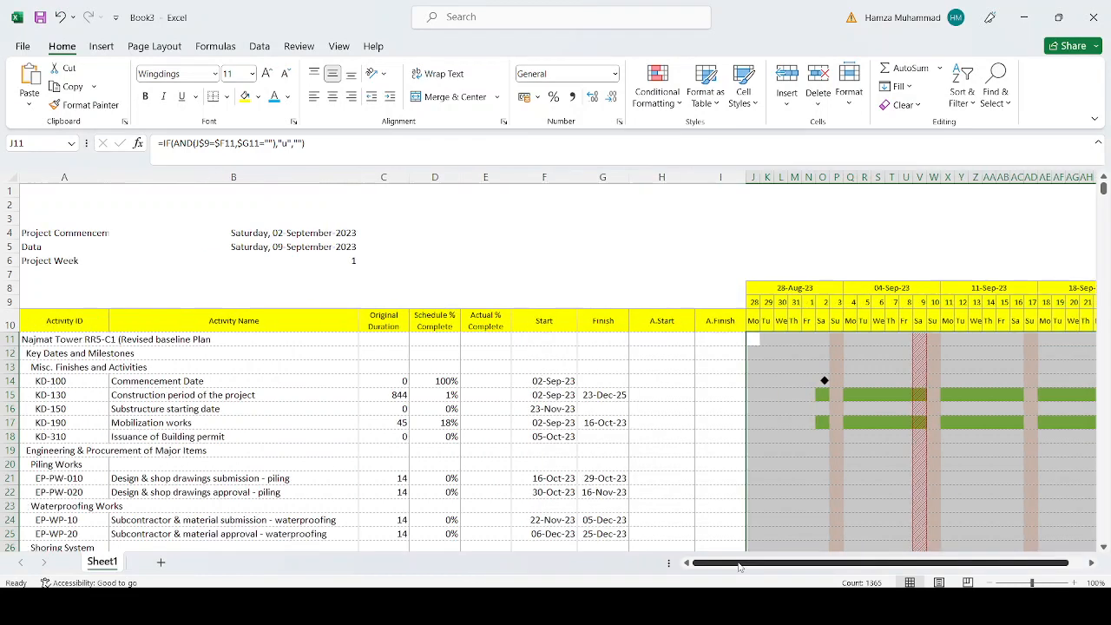
{"action": "left_click", "coordinate": [491, 395]}
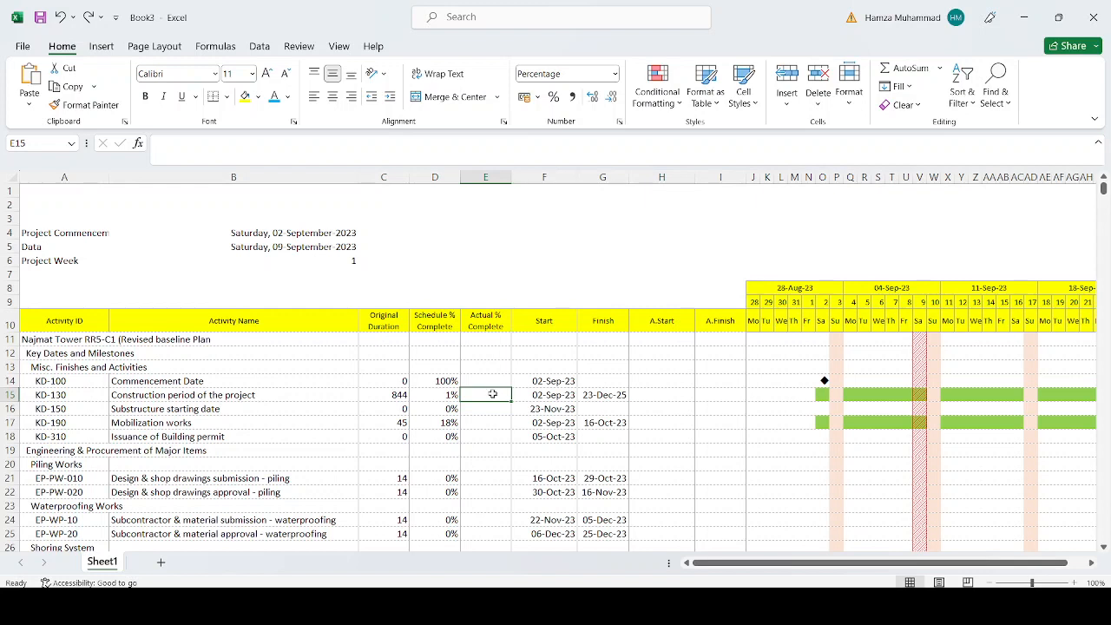
{"action": "key", "text": "Return"}
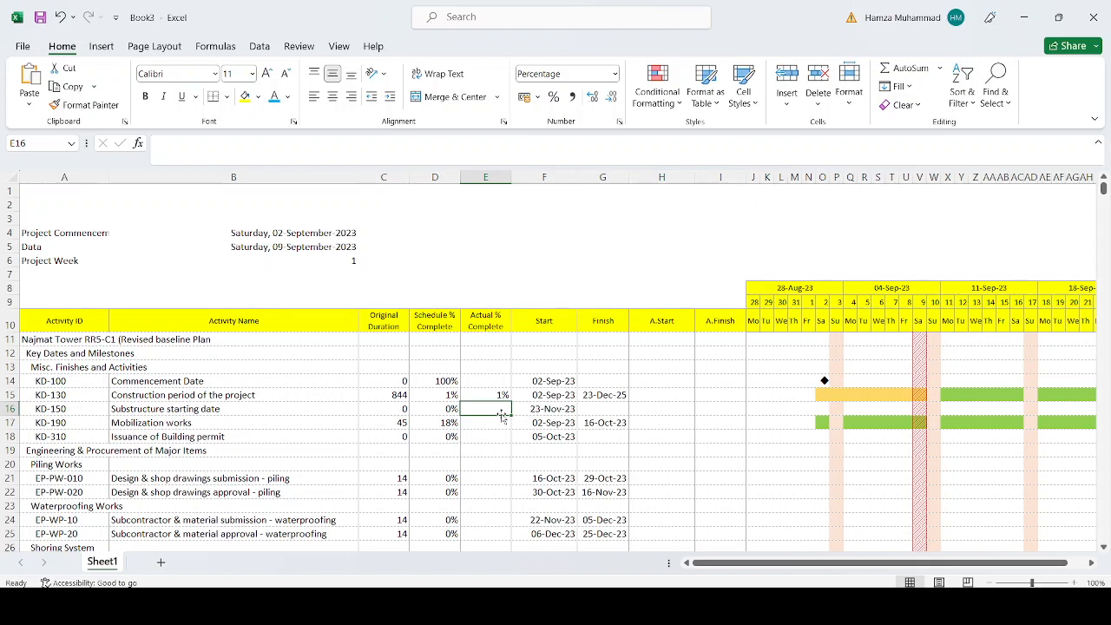
{"action": "key", "text": "Return"}
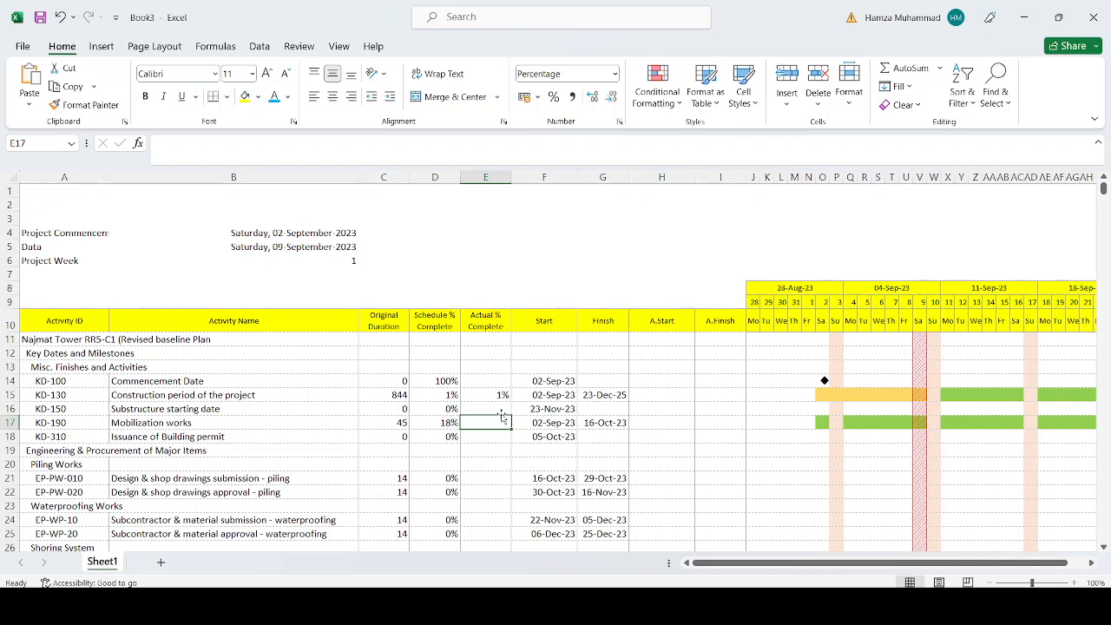
{"action": "type", "text": "10"}
{"action": "key", "text": "Return"}
Enter an Actual % Complete of 30% for Subcontractor submission - shoring system in row 27
{"action": "key", "text": "Down"}
{"action": "key", "text": "Down"}
{"action": "key", "text": "Down"}
{"action": "key", "text": "Down"}
{"action": "key", "text": "Down"}
{"action": "key", "text": "Down"}
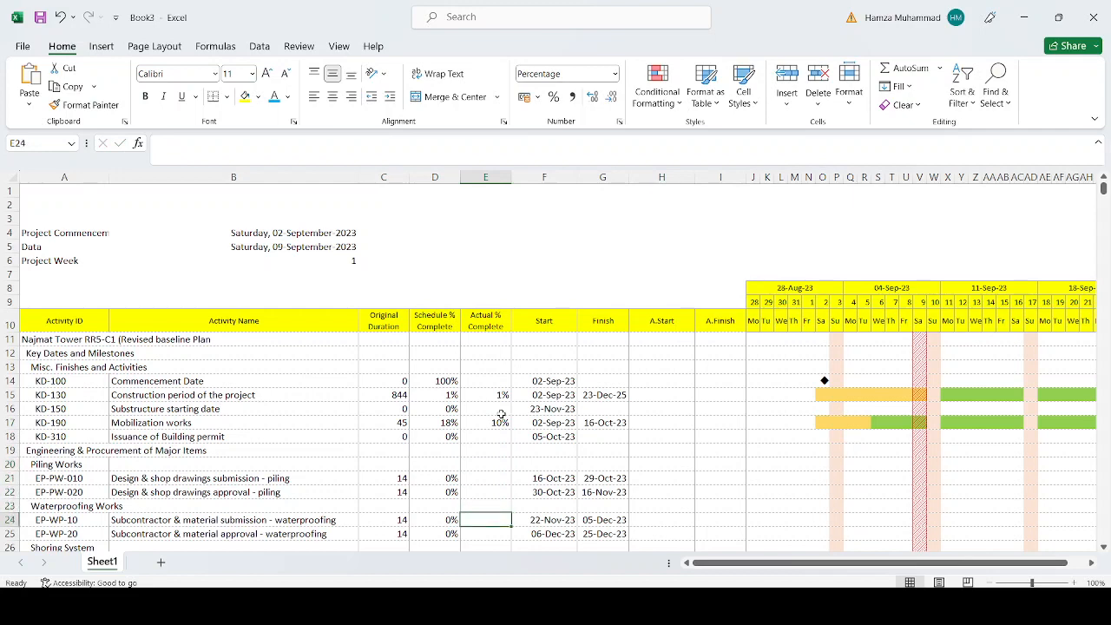
{"action": "key", "text": "Down"}
{"action": "key", "text": "Down"}
{"action": "key", "text": "Down"}
{"action": "key", "text": "Down"}
{"action": "key", "text": "Up"}
{"action": "key", "text": "Up"}
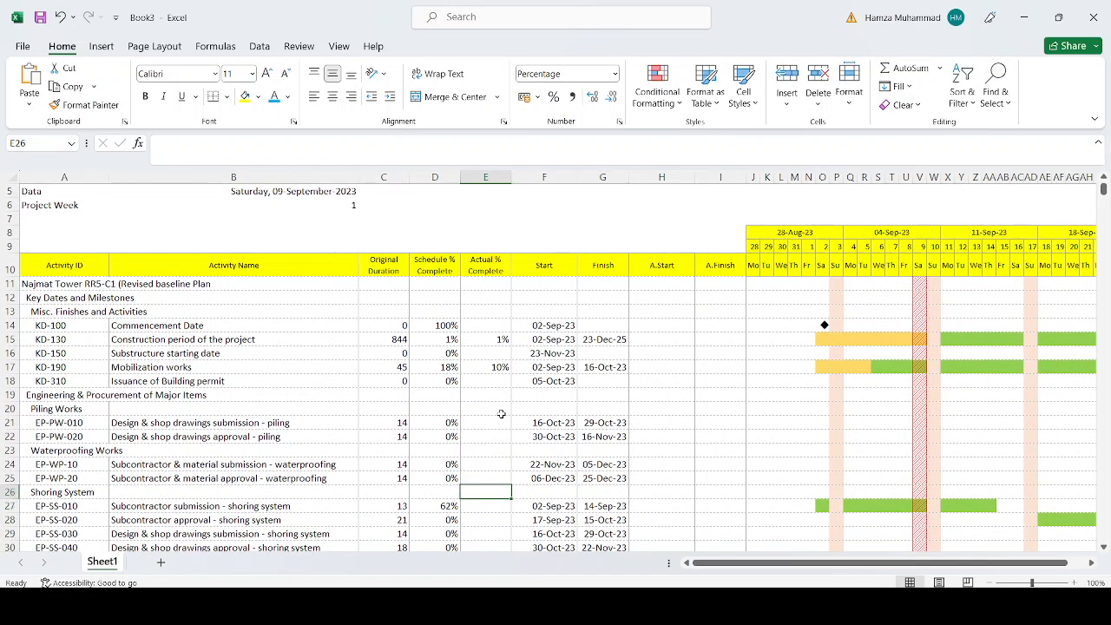
{"action": "key", "text": "Down"}
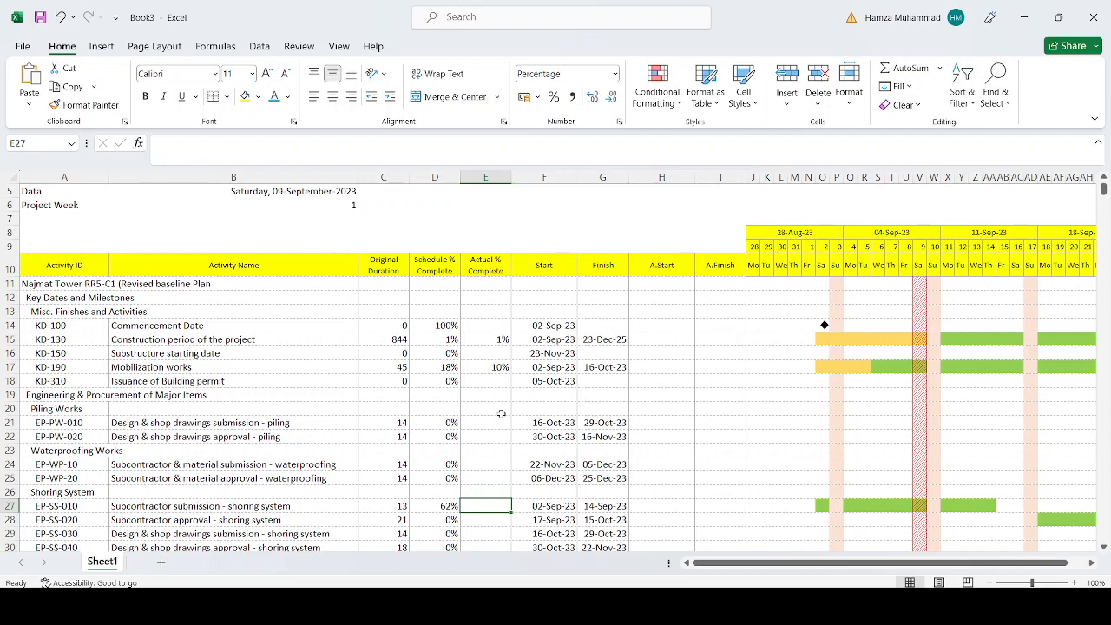
{"action": "type", "text": "30"}
{"action": "key", "text": "Return"}
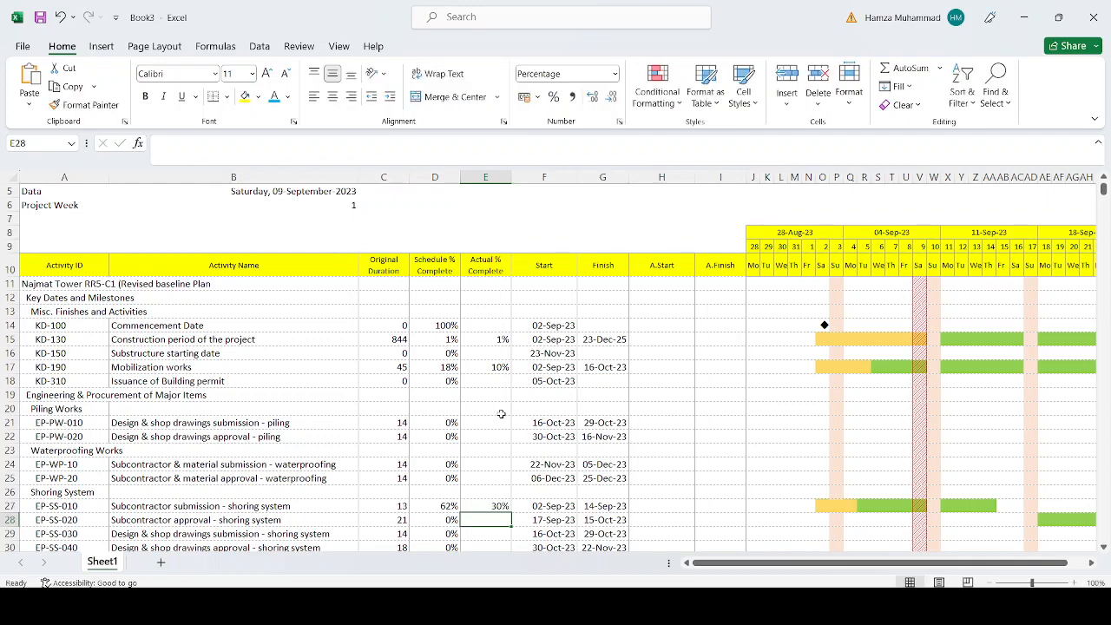
Examine the progress values and Gantt bars of the remaining activities down to the end of the list
{"action": "key", "text": "Down"}
{"action": "key", "text": "Down"}
{"action": "key", "text": "Down"}
{"action": "key", "text": "Down"}
{"action": "key", "text": "Down"}
{"action": "key", "text": "Down"}
{"action": "key", "text": "Down"}
{"action": "key", "text": "Down"}
{"action": "key", "text": "Down"}
{"action": "key", "text": "Down"}
{"action": "key", "text": "Down"}
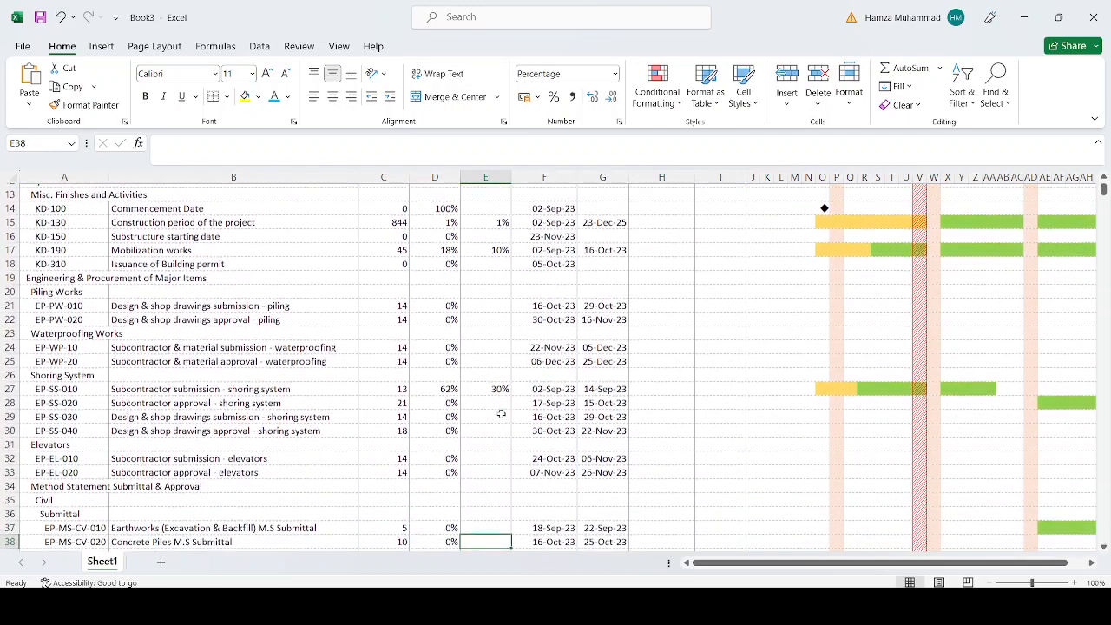
{"action": "key", "text": "Down"}
{"action": "key", "text": "Down"}
{"action": "key", "text": "Down"}
{"action": "key", "text": "Down"}
{"action": "key", "text": "Down"}
{"action": "key", "text": "Down"}
{"action": "key", "text": "Down"}
{"action": "key", "text": "Down"}
{"action": "key", "text": "Down"}
{"action": "key", "text": "Down"}
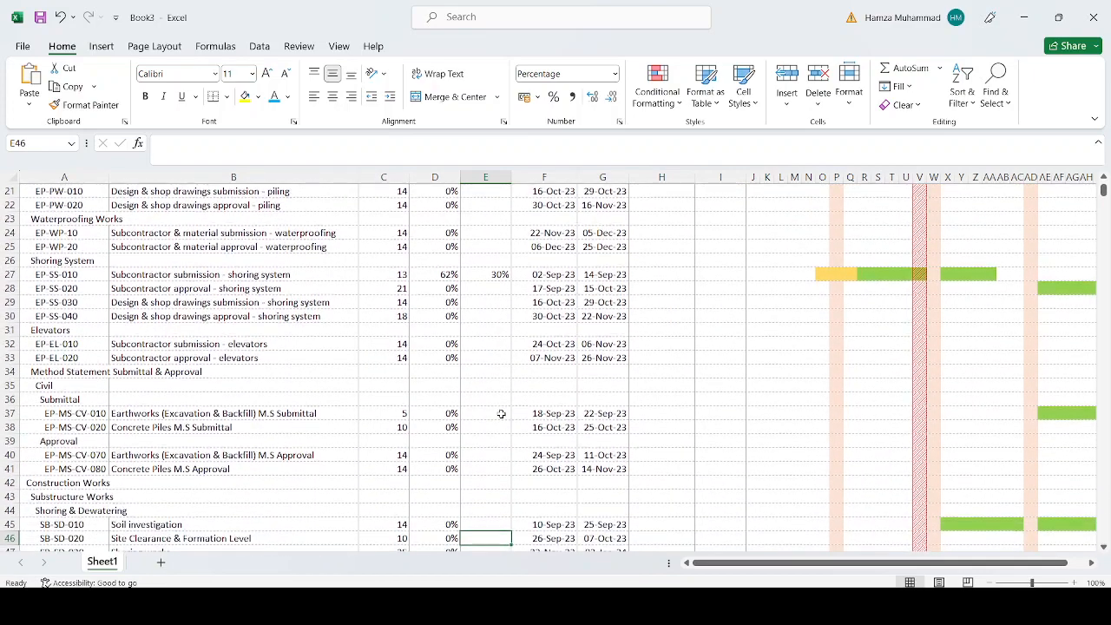
{"action": "key", "text": "Down"}
{"action": "key", "text": "Down"}
{"action": "scroll", "coordinate": [500, 414], "scroll_direction": "up", "scroll_amount": 8}
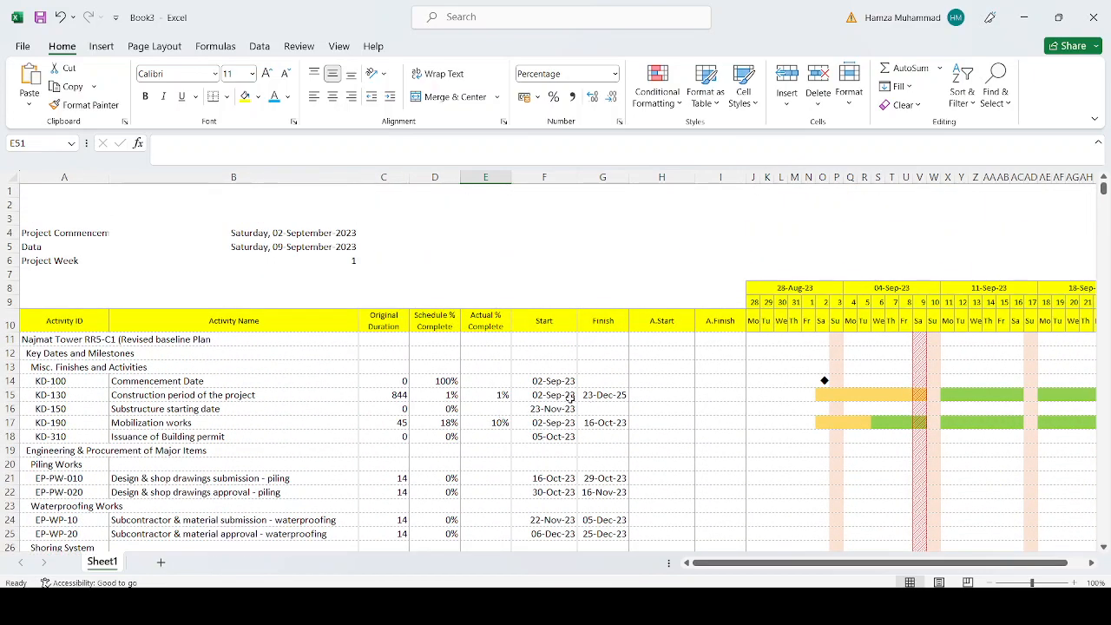
Copy the Start dates of KD-100 and KD-130 into their A.Start cells H14:H15
{"action": "left_click", "coordinate": [567, 395]}
{"action": "left_click_drag", "start_coordinate": [568, 383], "coordinate": [570, 397]}
{"action": "key", "text": "ctrl+c"}
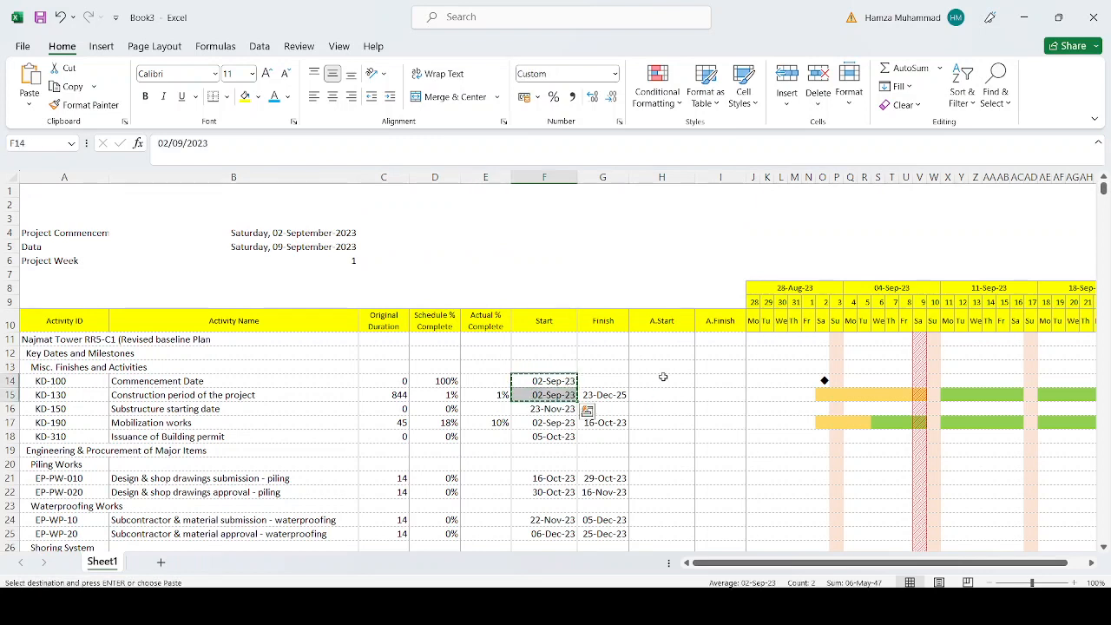
{"action": "left_click", "coordinate": [662, 377]}
{"action": "key", "text": "ctrl+v"}
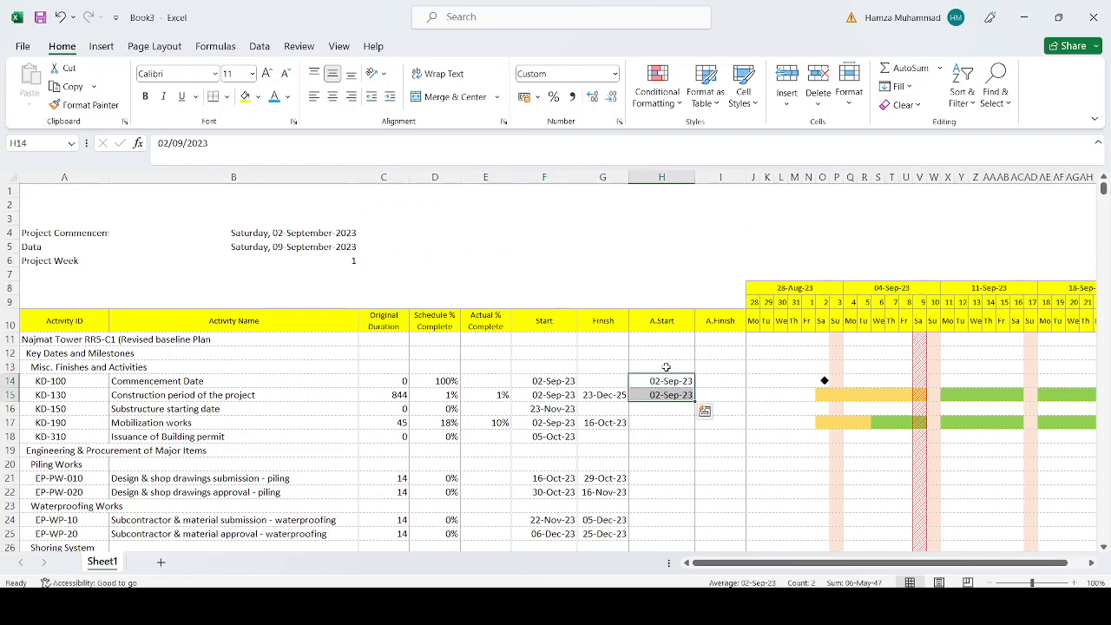
{"action": "left_click", "coordinate": [674, 467]}
{"action": "scroll", "coordinate": [674, 466], "scroll_direction": "down", "scroll_amount": 4}
{"action": "scroll", "coordinate": [674, 466], "scroll_direction": "up", "scroll_amount": 4}
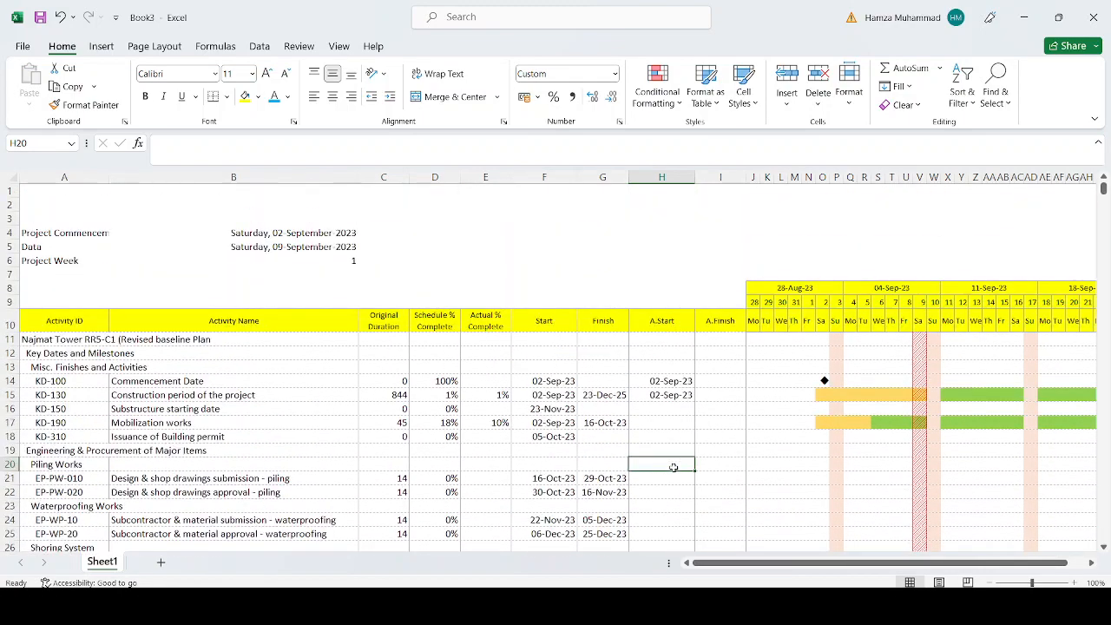
Freeze the panes above row 11 and check the fixed headings against the activity list down to its end
{"action": "left_click", "coordinate": [14, 339]}
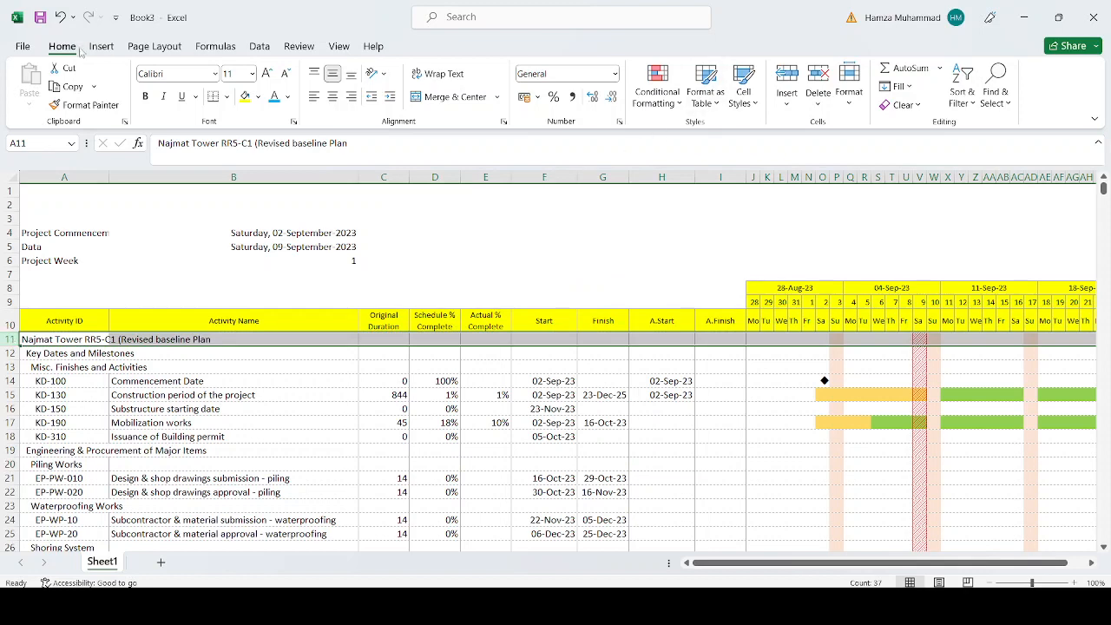
{"action": "left_click", "coordinate": [347, 51]}
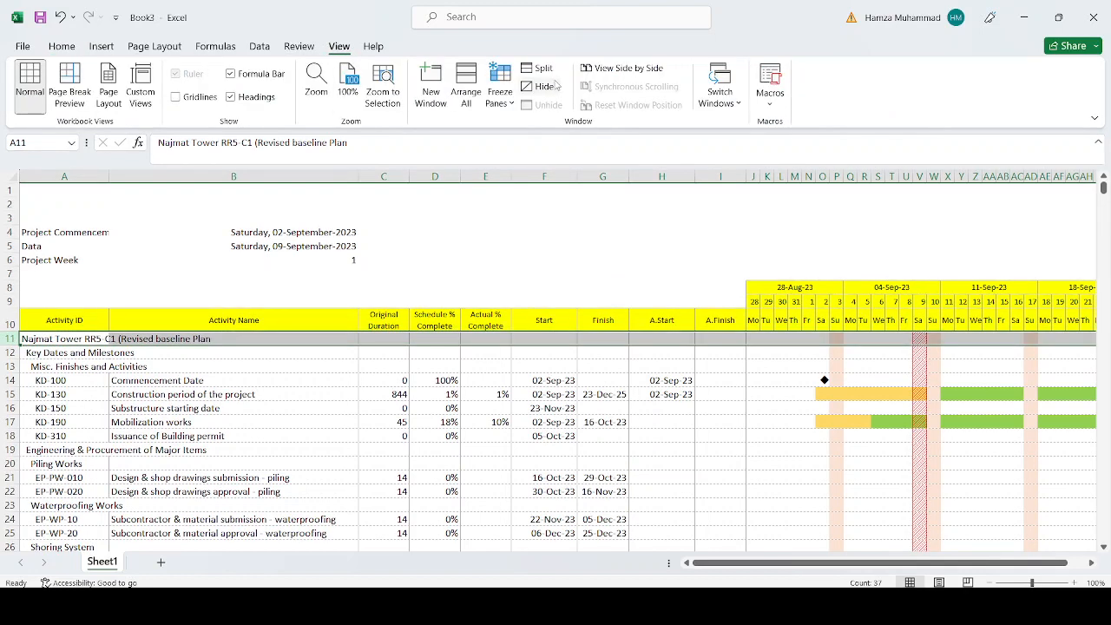
{"action": "left_click", "coordinate": [499, 95]}
{"action": "left_click", "coordinate": [554, 130]}
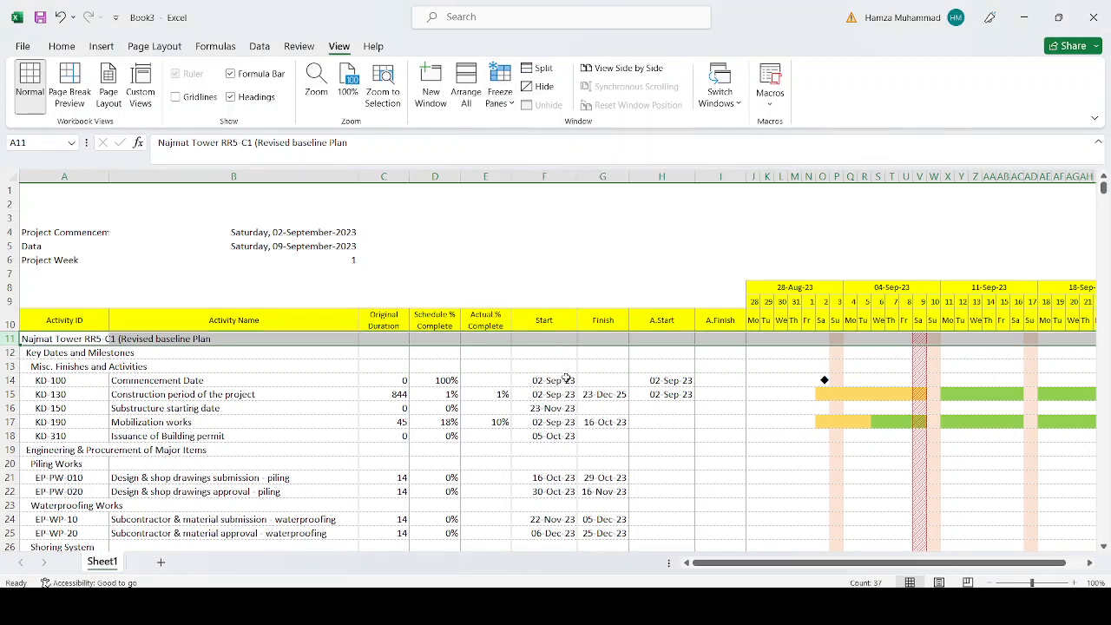
{"action": "left_click", "coordinate": [559, 381]}
{"action": "scroll", "coordinate": [564, 419], "scroll_direction": "down", "scroll_amount": 3}
{"action": "scroll", "coordinate": [563, 419], "scroll_direction": "down", "scroll_amount": 5}
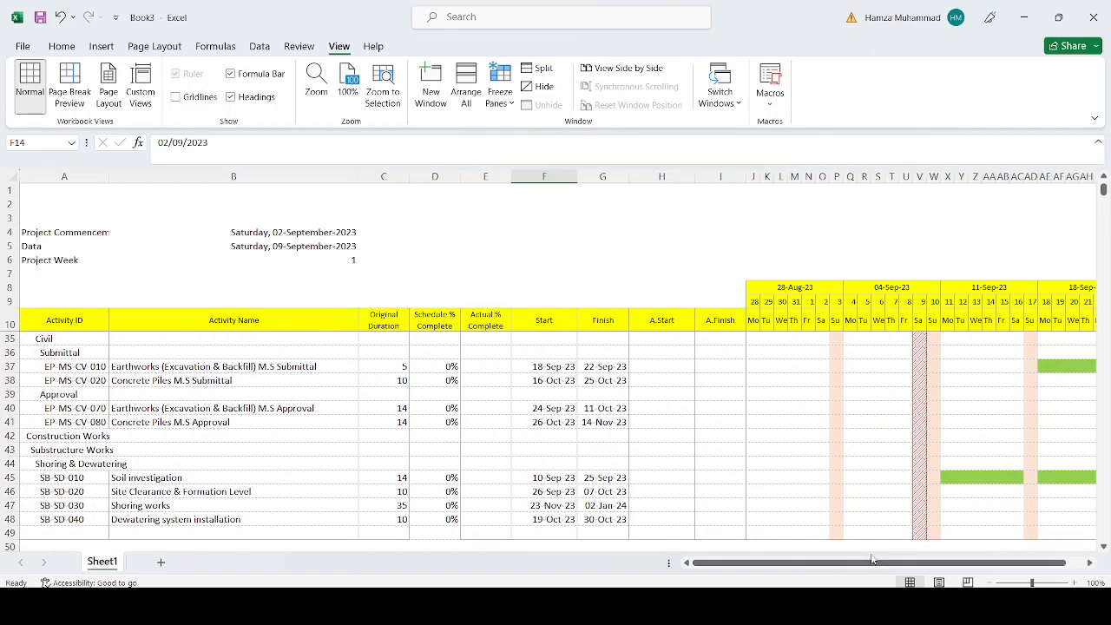
{"action": "scroll", "coordinate": [855, 465], "scroll_direction": "down", "scroll_amount": 3}
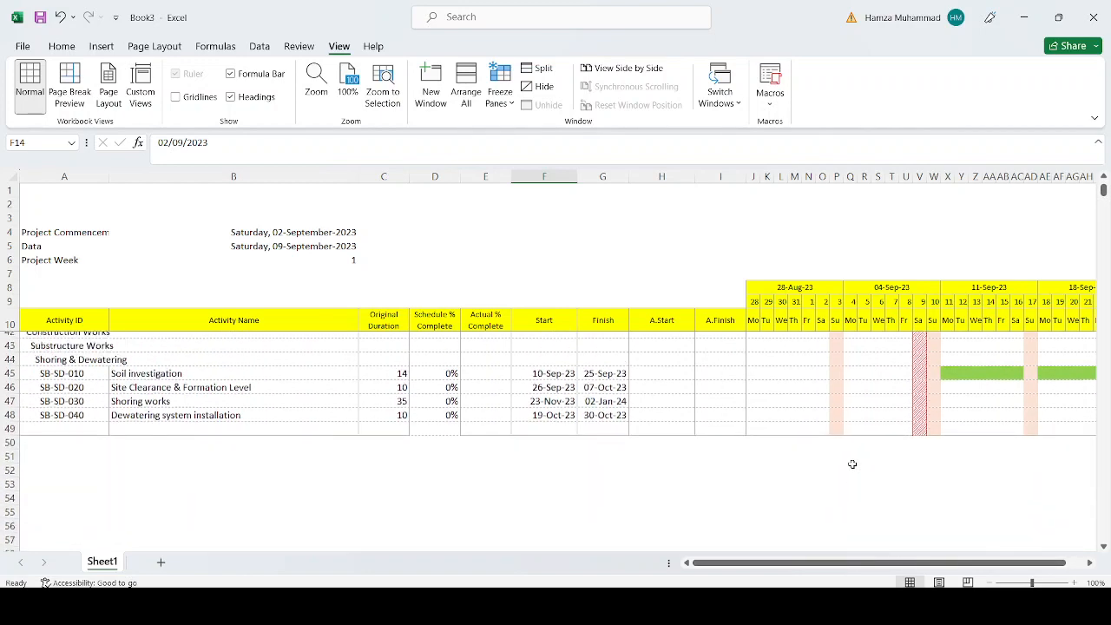
{"action": "scroll", "coordinate": [850, 461], "scroll_direction": "up", "scroll_amount": 7}
Set the width of the Start, Finish, A.Start and A.Finish columns (F to I) to 9
{"action": "left_click_drag", "start_coordinate": [546, 178], "coordinate": [712, 178]}
{"action": "right_click", "coordinate": [713, 179]}
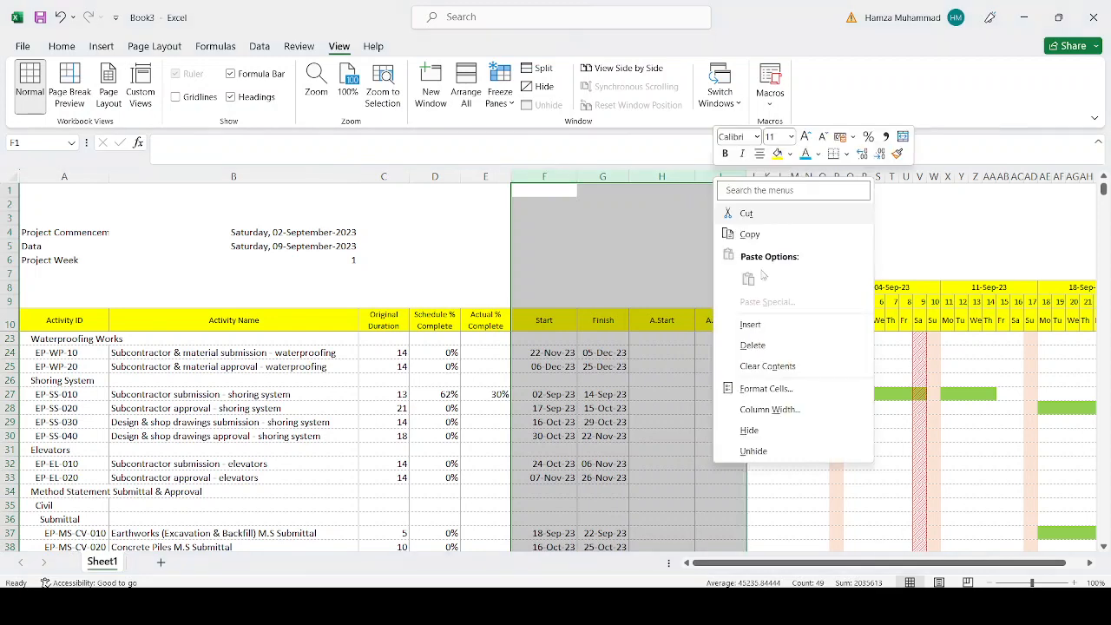
{"action": "left_click", "coordinate": [793, 413]}
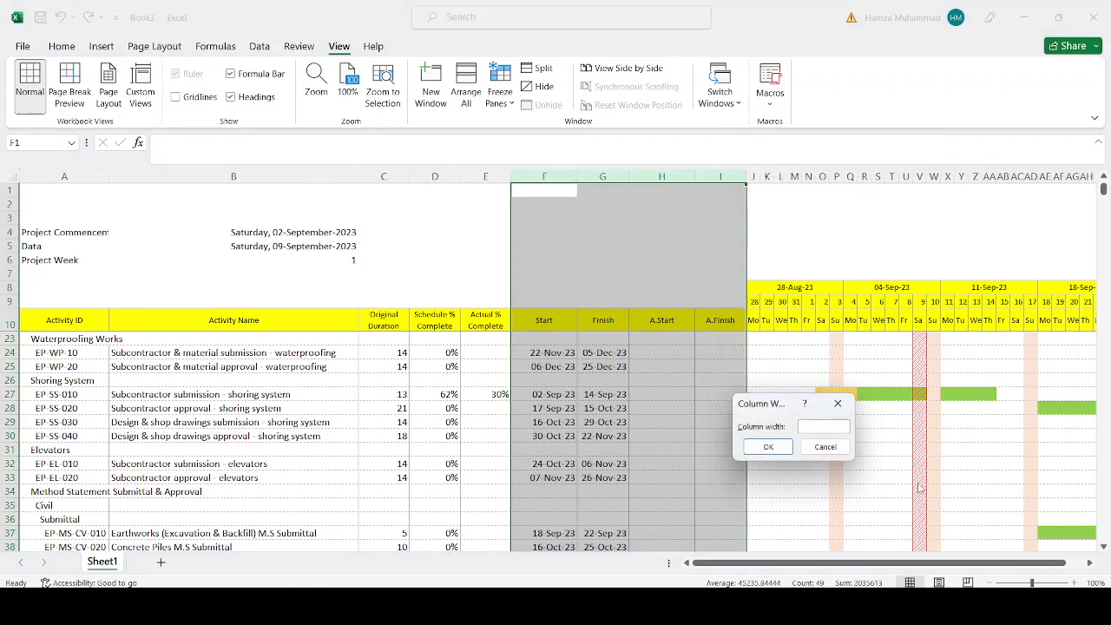
{"action": "type", "text": "8"}
{"action": "key", "text": "Return"}
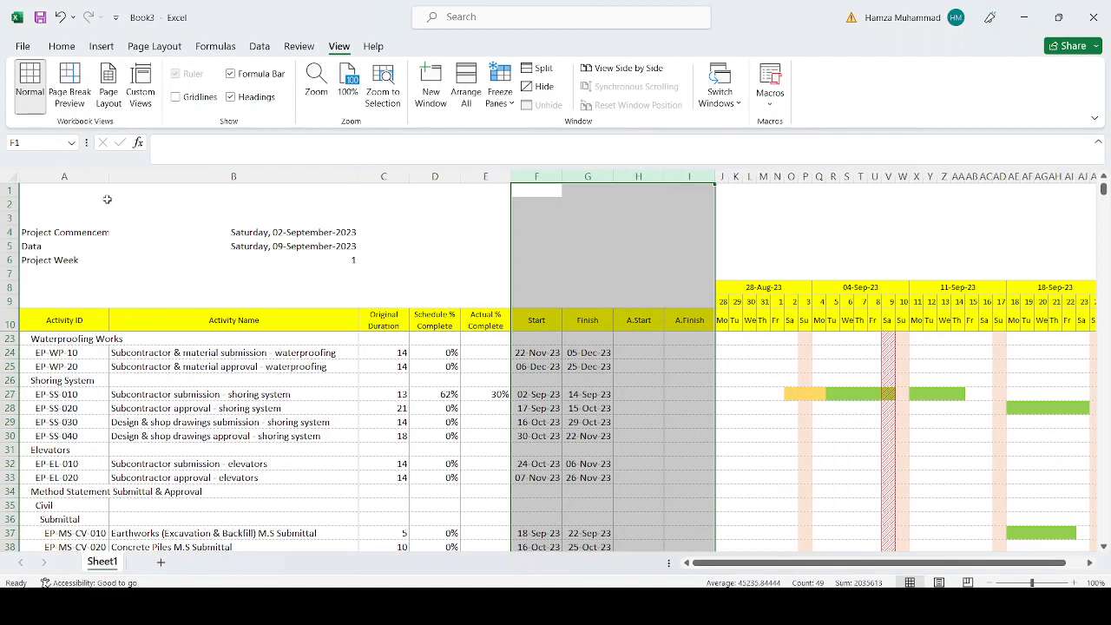
Narrow columns A and B slightly and set the width of columns C to E to 8
{"action": "left_click_drag", "start_coordinate": [111, 180], "coordinate": [101, 179]}
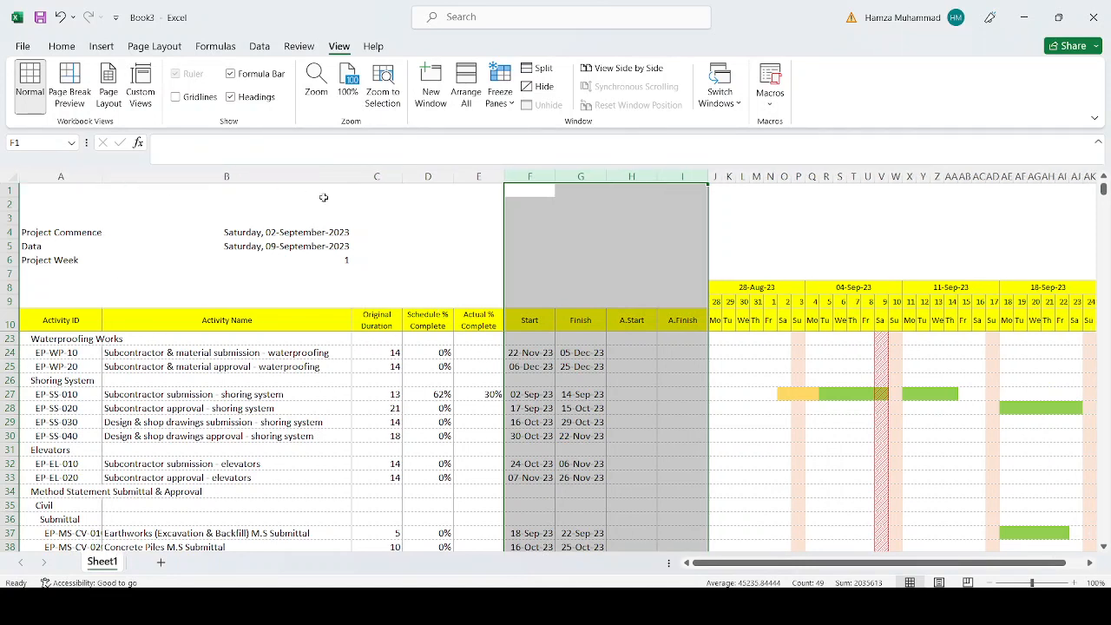
{"action": "left_click_drag", "start_coordinate": [350, 179], "coordinate": [417, 177]}
{"action": "right_click", "coordinate": [417, 178]}
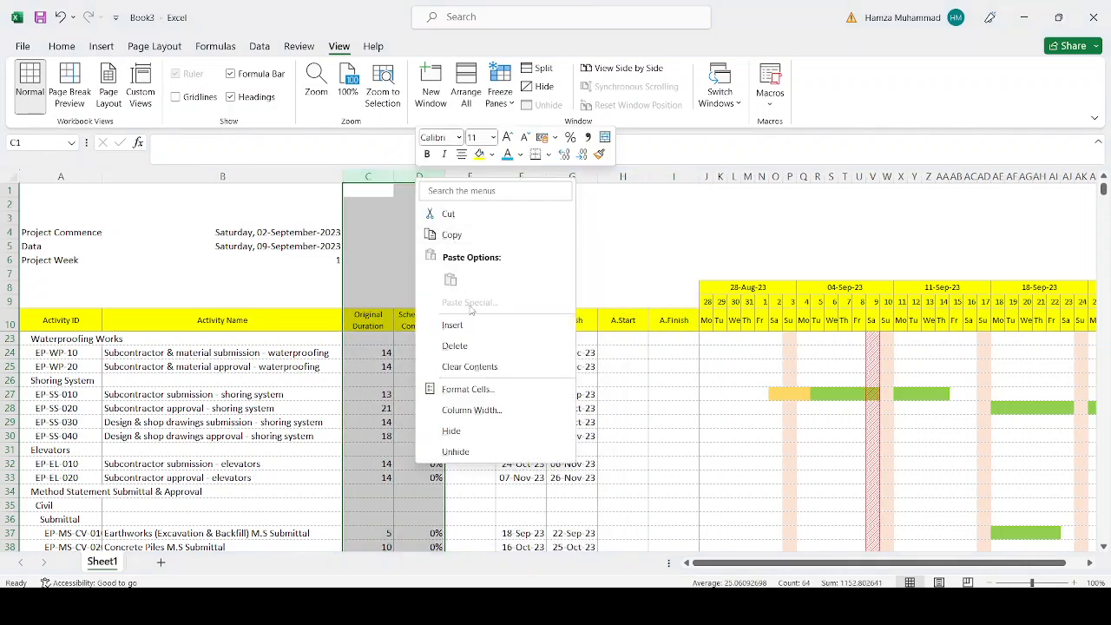
{"action": "left_click", "coordinate": [653, 228]}
{"action": "left_click_drag", "start_coordinate": [365, 176], "coordinate": [471, 176]}
{"action": "right_click", "coordinate": [471, 176]}
{"action": "left_click", "coordinate": [537, 407]}
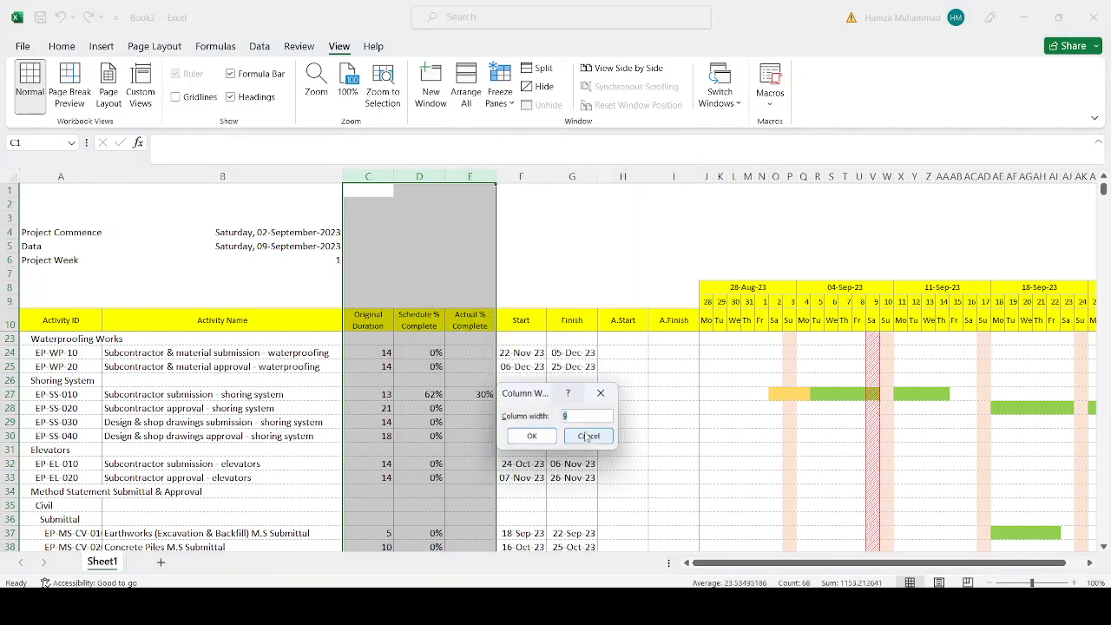
{"action": "type", "text": "8"}
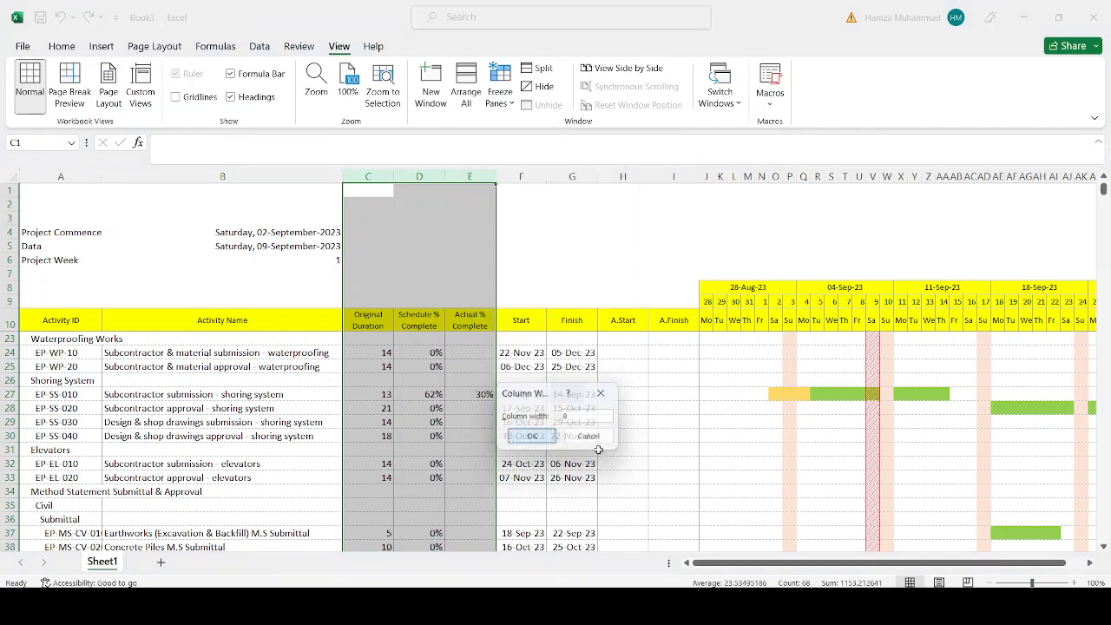
{"action": "key", "text": "Return"}
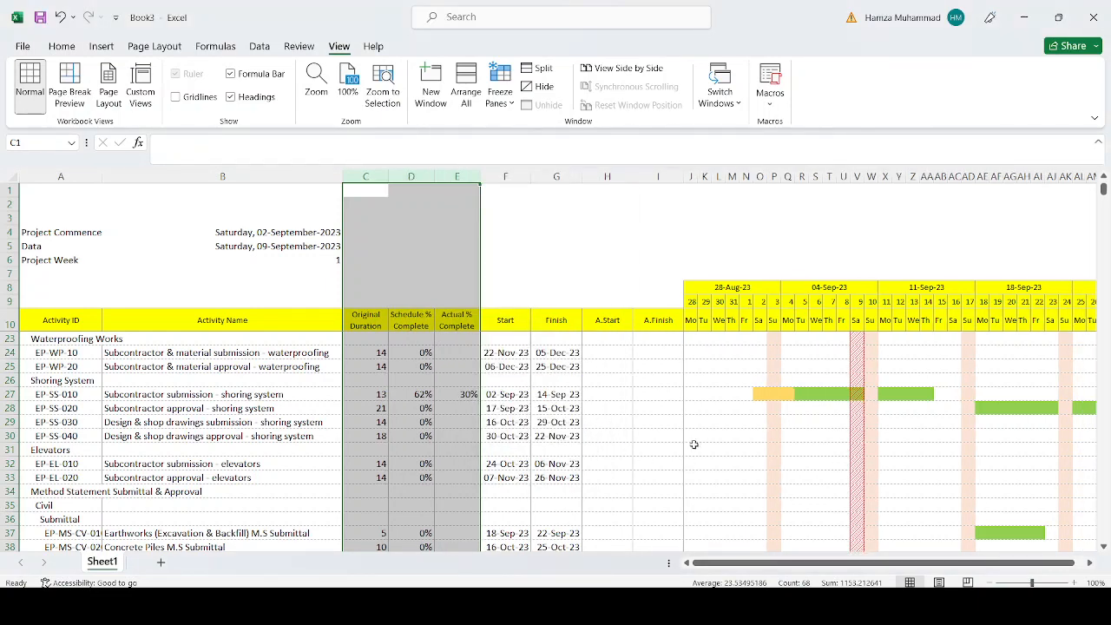
Set a slightly narrower uniform column width for the Gantt day columns J to AR
{"action": "left_click_drag", "start_coordinate": [692, 176], "coordinate": [846, 176]}
{"action": "right_click", "coordinate": [735, 331]}
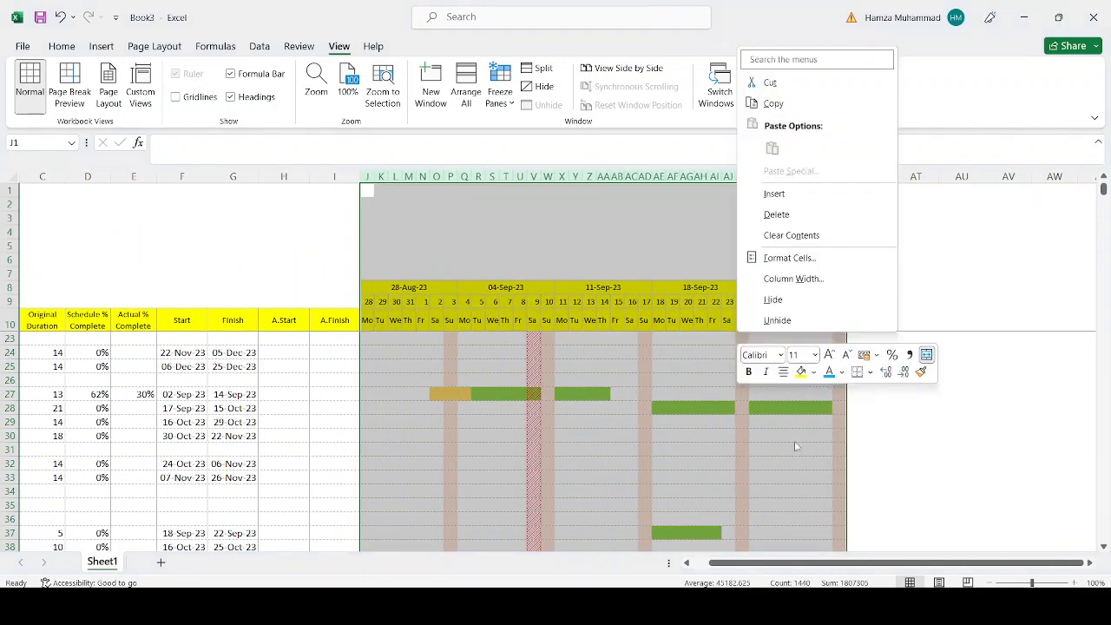
{"action": "left_click", "coordinate": [769, 295]}
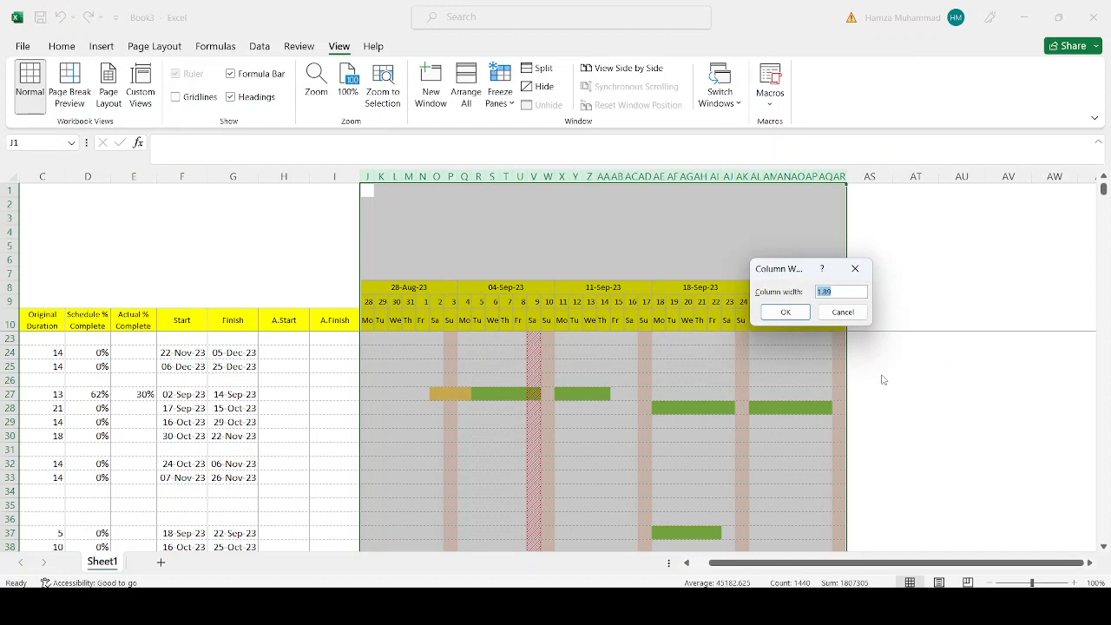
{"action": "type", "text": "1"}
{"action": "key", "text": "Return"}
{"action": "left_click", "coordinate": [905, 486]}
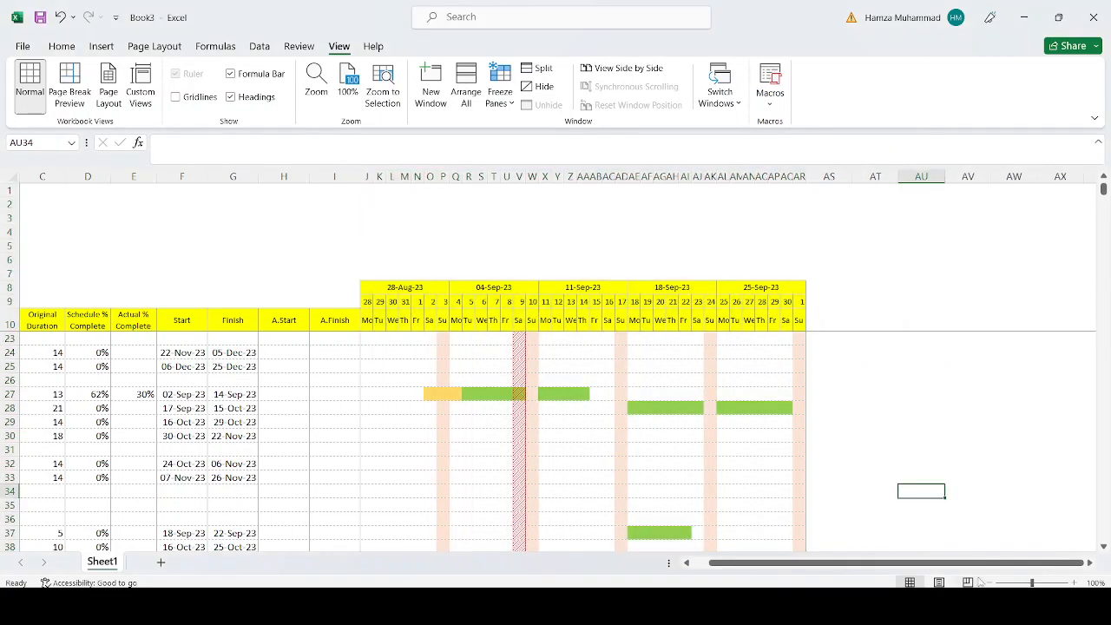
Set the Project Week value in B6 to 2
{"action": "left_click_drag", "start_coordinate": [1006, 563], "coordinate": [981, 562]}
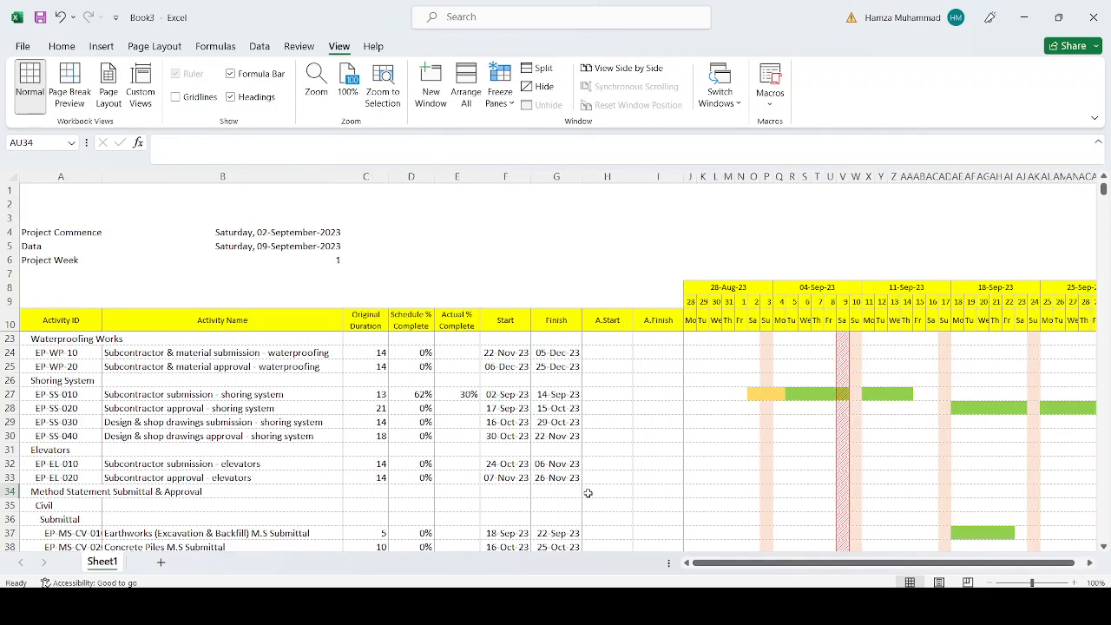
{"action": "scroll", "coordinate": [442, 434], "scroll_direction": "down", "scroll_amount": 1}
{"action": "scroll", "coordinate": [425, 423], "scroll_direction": "up", "scroll_amount": 5}
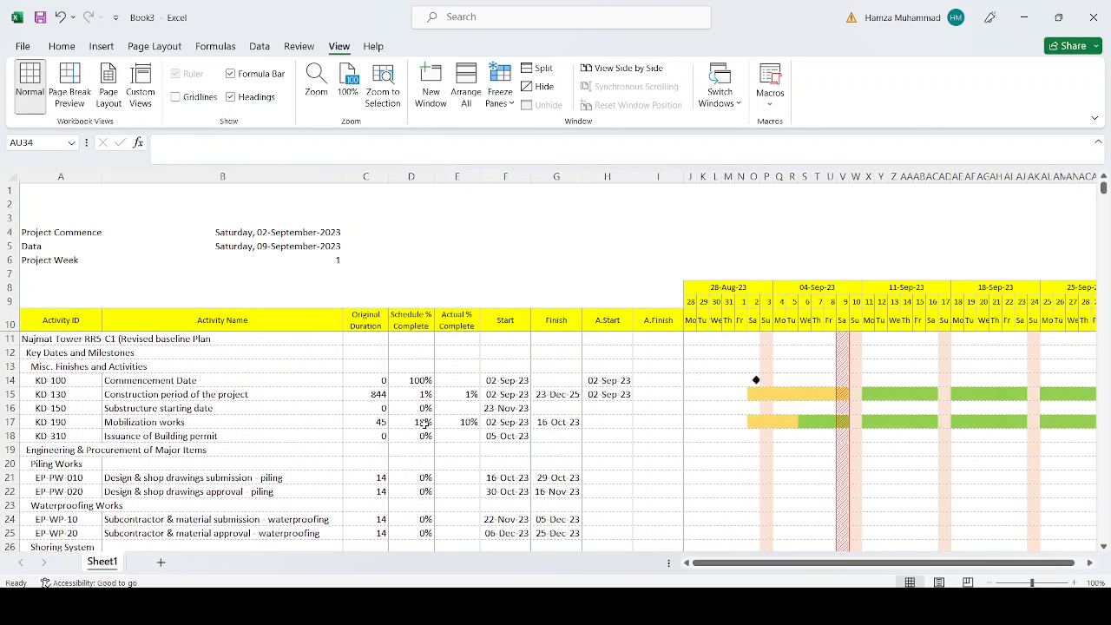
{"action": "scroll", "coordinate": [424, 422], "scroll_direction": "down", "scroll_amount": 6}
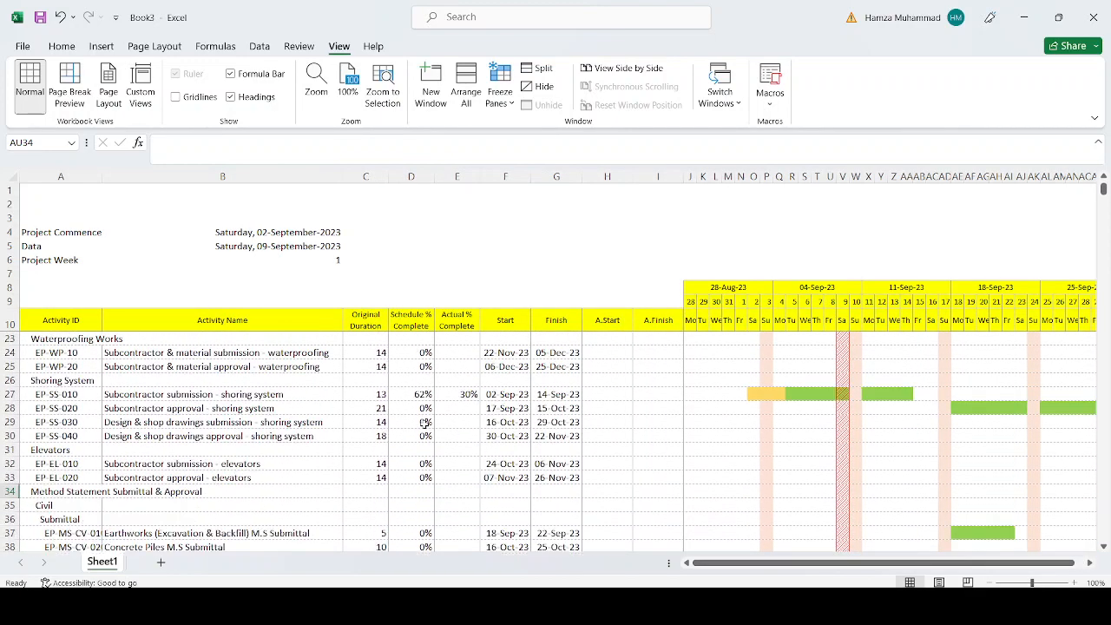
{"action": "scroll", "coordinate": [258, 331], "scroll_direction": "up", "scroll_amount": 6}
{"action": "left_click", "coordinate": [264, 260]}
{"action": "type", "text": "2"}
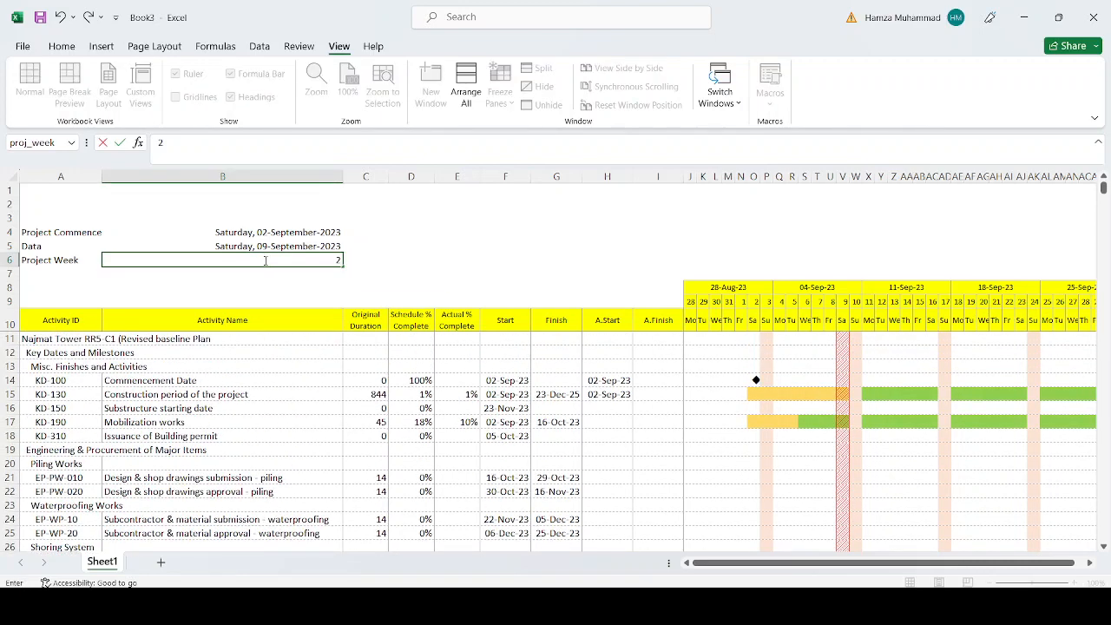
{"action": "key", "text": "Return"}
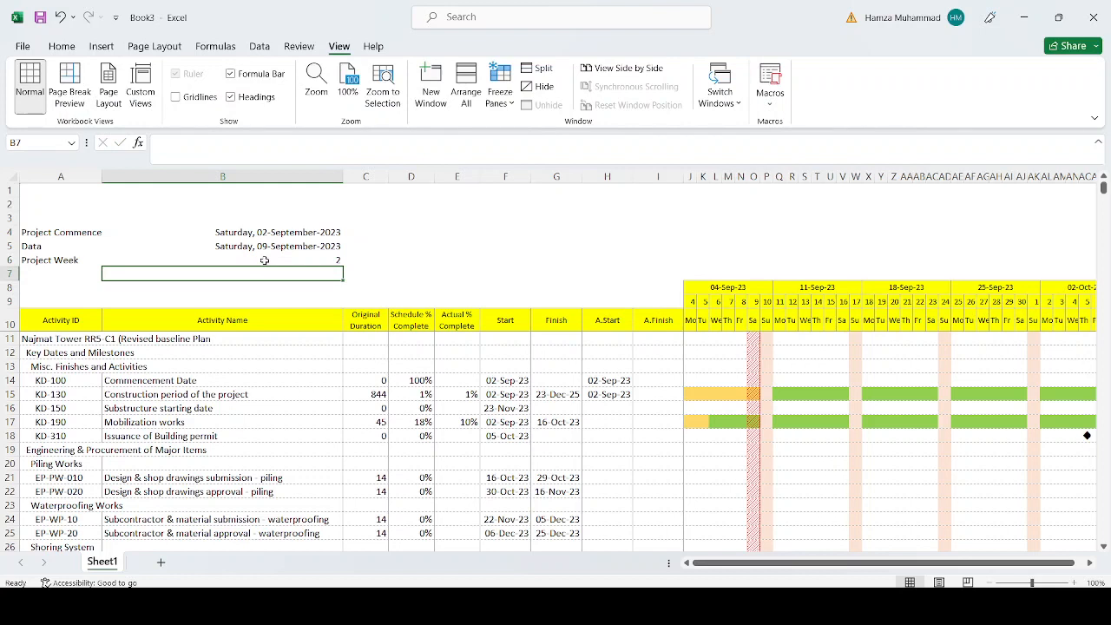
Change the data date in B5 to 15 September 2023 with =DATE(2023,9,15)
{"action": "left_click", "coordinate": [271, 248]}
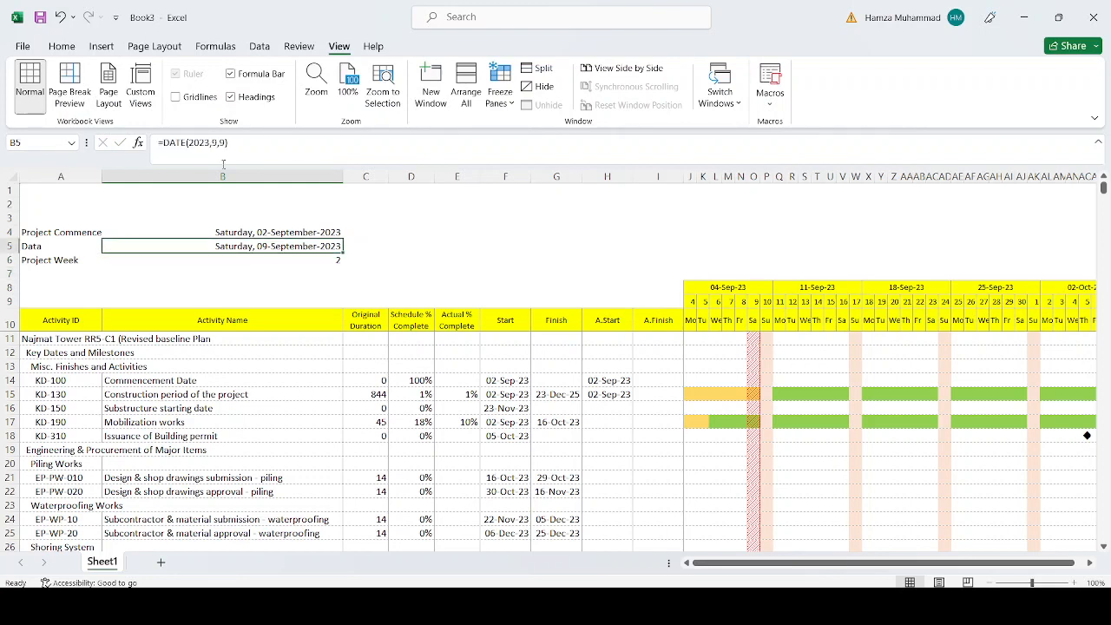
{"action": "left_click_drag", "start_coordinate": [220, 144], "coordinate": [232, 146]}
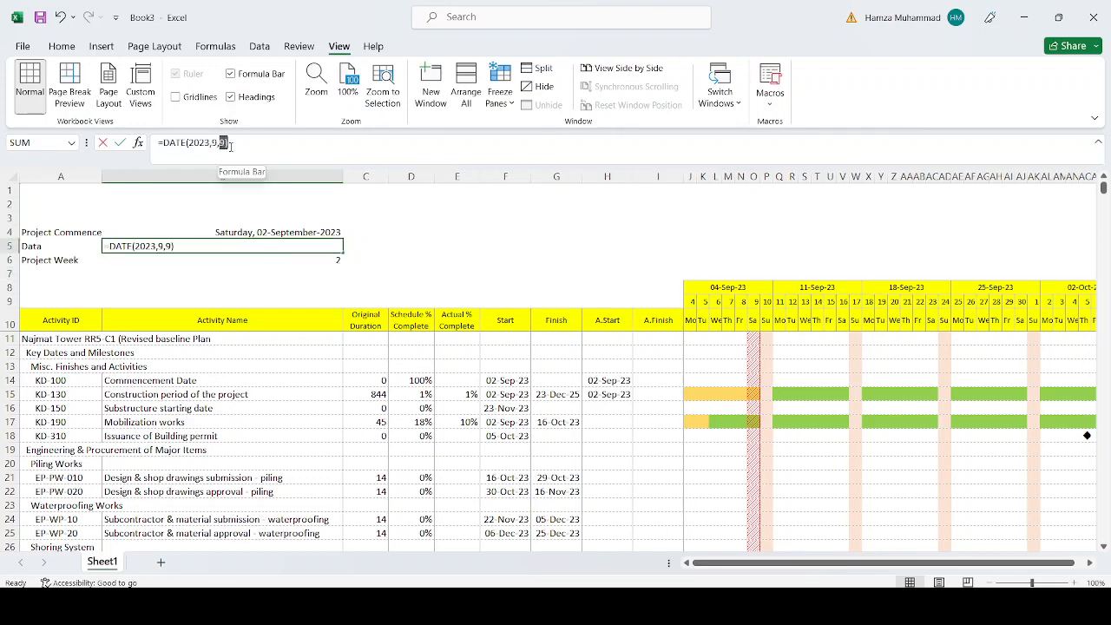
{"action": "type", "text": "15)"}
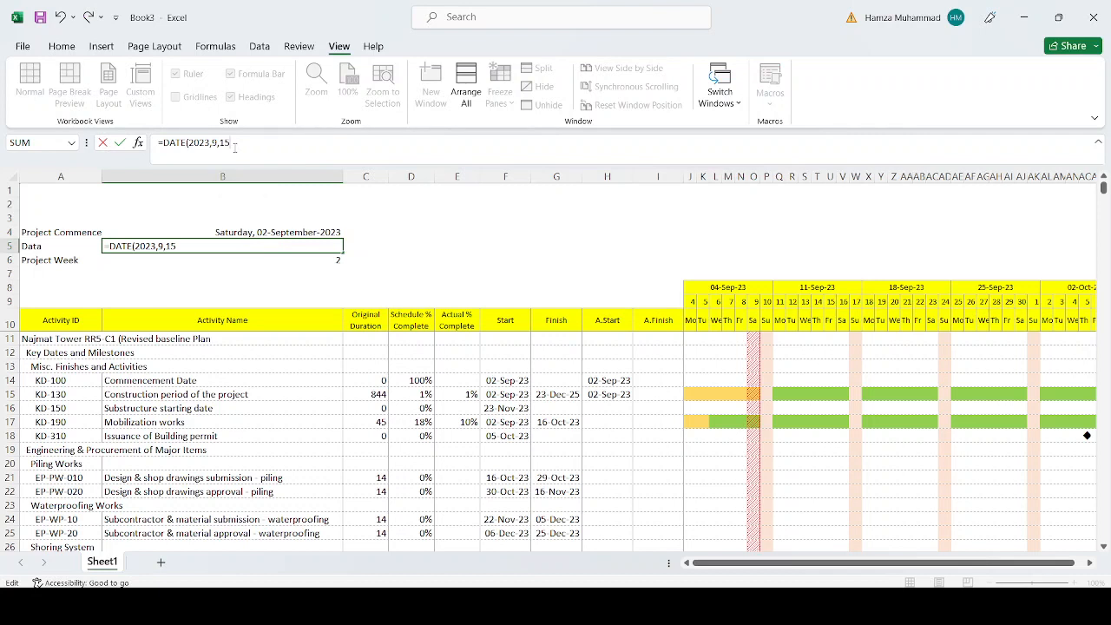
{"action": "key", "text": "ctrl+Return"}
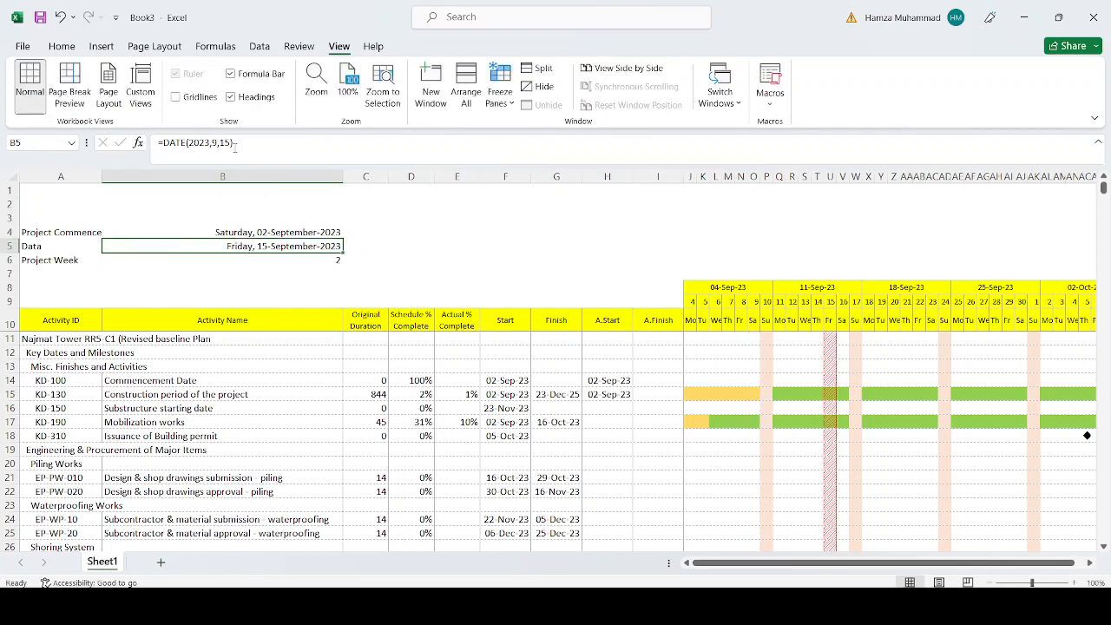
Enter the project title RESIDENTIAL & COMMERCIAL HIGH RISE BUILDING AT CITY CENTRE in A1
{"action": "left_click", "coordinate": [81, 193]}
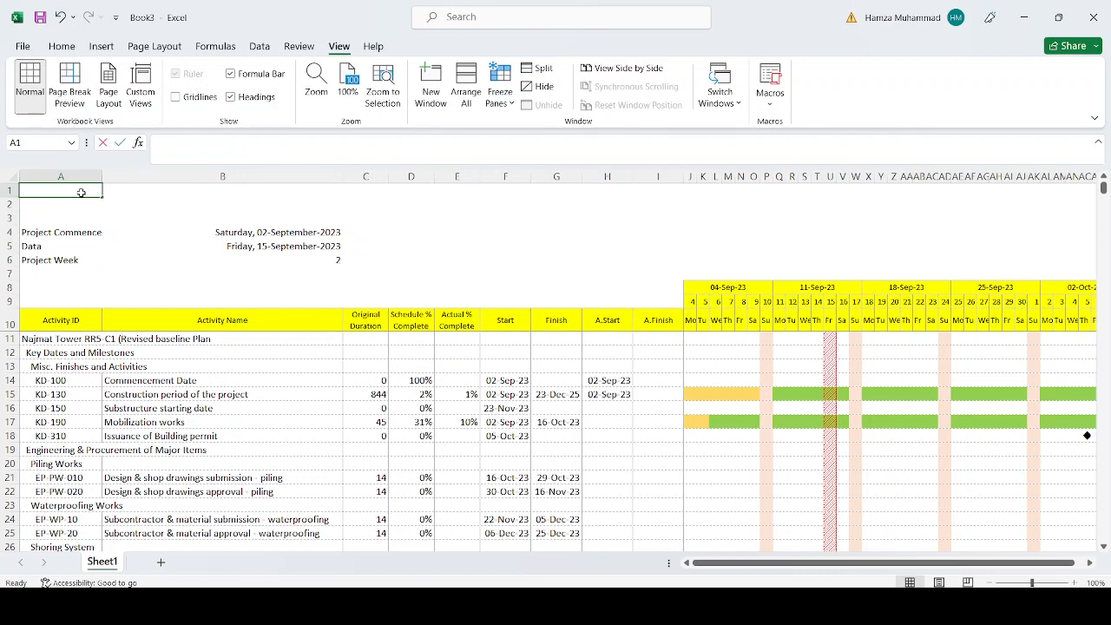
{"action": "type", "text": "RESIDENTIAL & COMMERCIAL HIGH RISE BUILDING AT 6"}
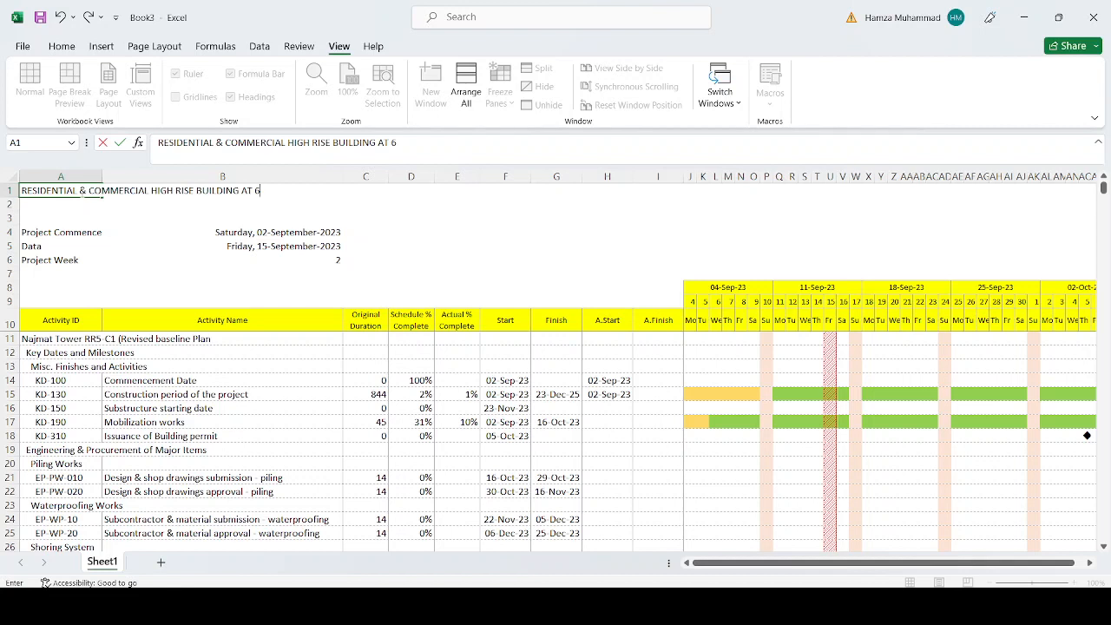
{"action": "type", "text": "ITY CETNTRE"}
{"action": "left_click", "coordinate": [119, 142]}
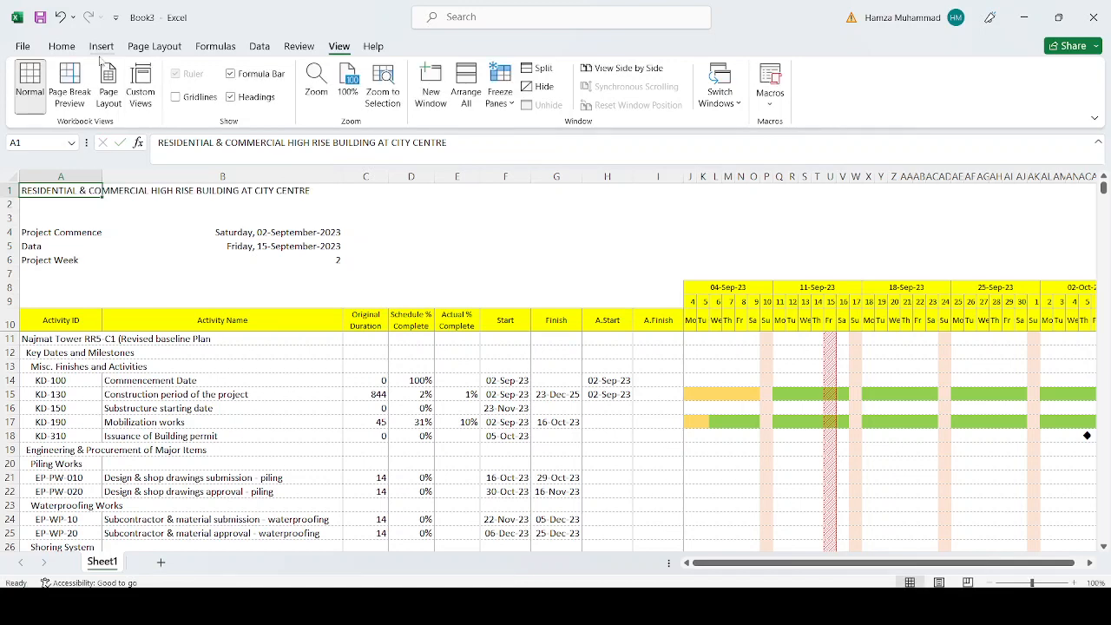
Format the project title in A1 as light blue, bold, 14-point text
{"action": "left_click", "coordinate": [68, 48]}
{"action": "left_click", "coordinate": [276, 97]}
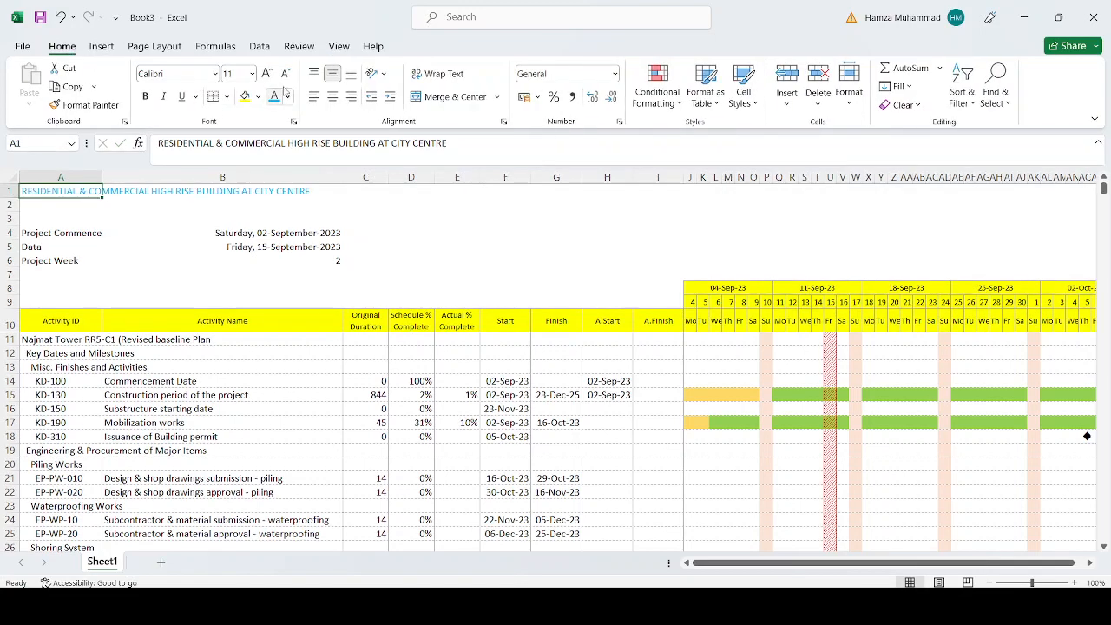
{"action": "left_click", "coordinate": [267, 74]}
{"action": "left_click", "coordinate": [267, 74]}
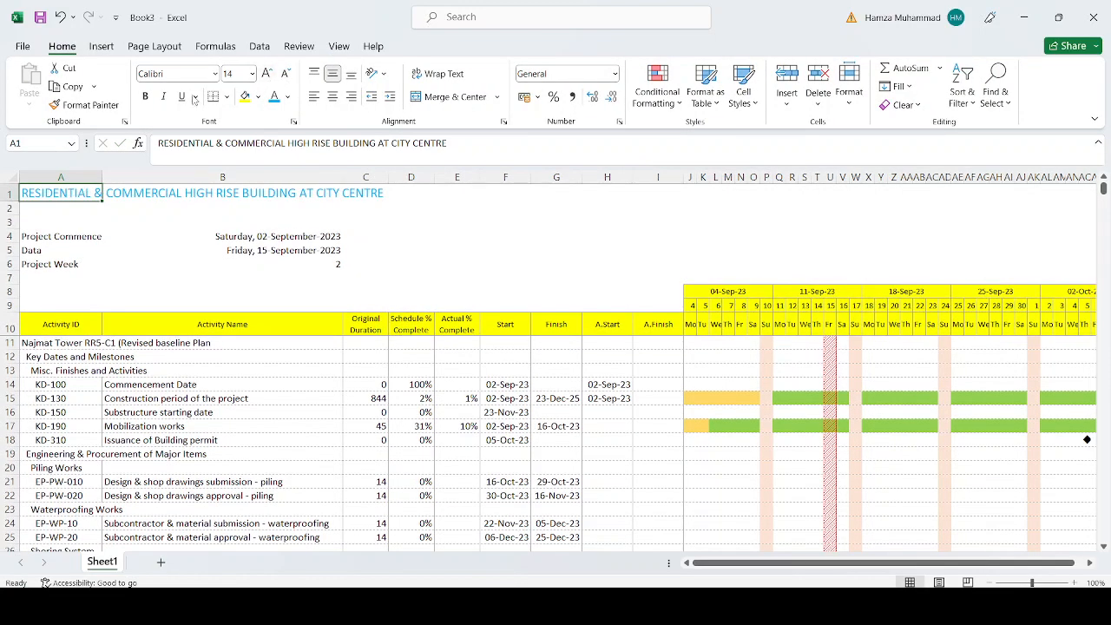
{"action": "left_click", "coordinate": [145, 97]}
Add the labels "Client Name:" in A2 and "Engineer:" in A3
{"action": "left_click", "coordinate": [66, 206]}
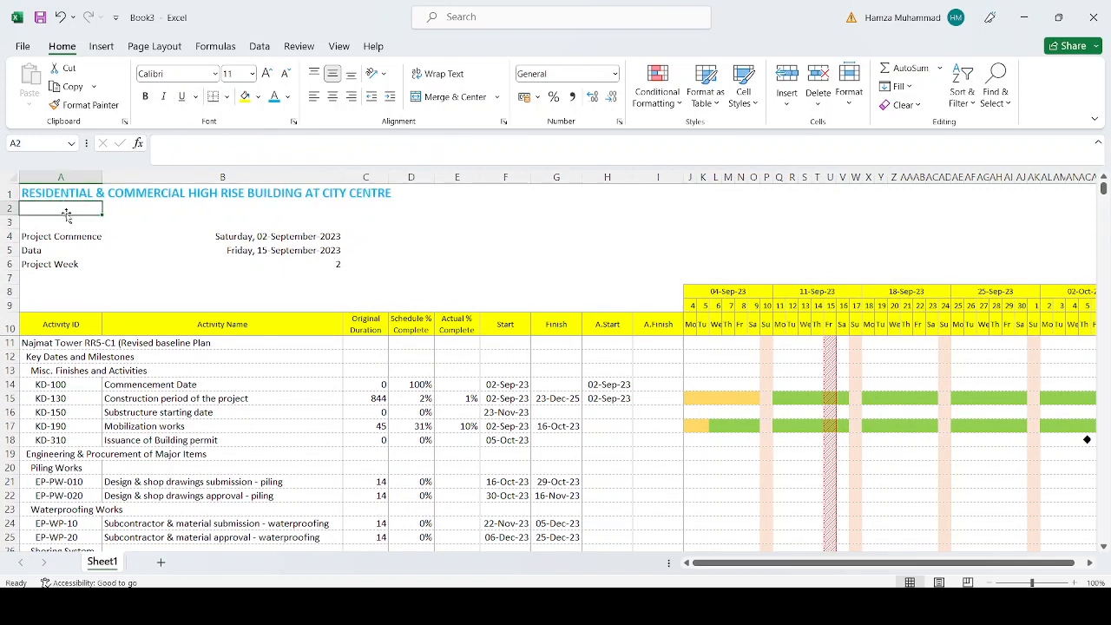
{"action": "type", "text": "cLIN"}
{"action": "key", "text": "BackSpace"}
{"action": "key", "text": "BackSpace"}
{"action": "key", "text": "BackSpace"}
{"action": "type", "text": "lient Name:"}
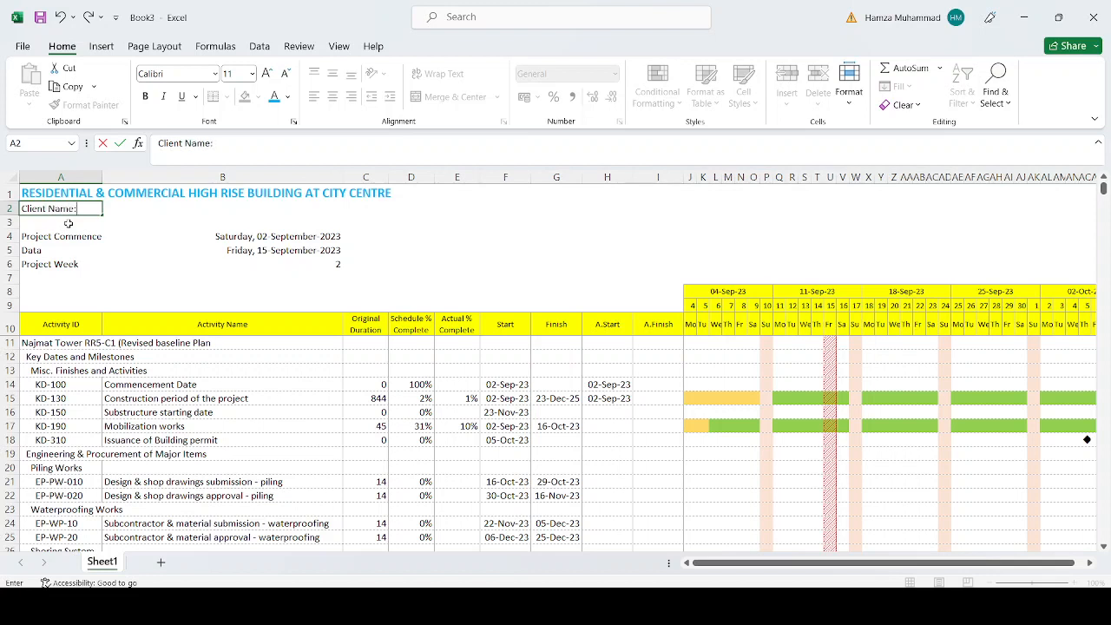
{"action": "left_click", "coordinate": [68, 223]}
{"action": "type", "text": "EEngineer"}
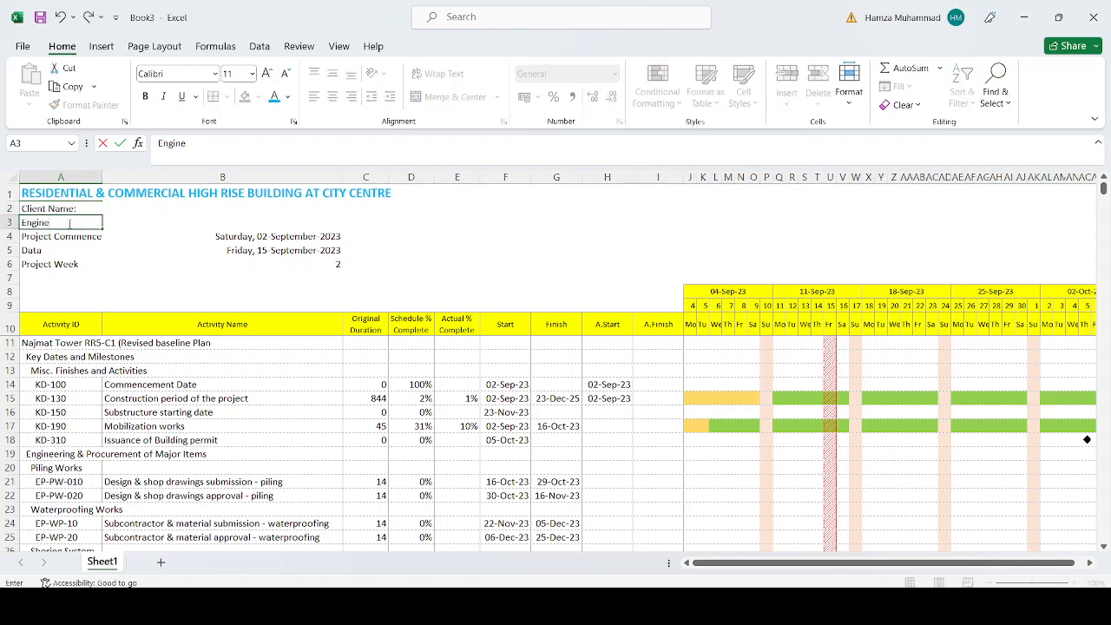
{"action": "key", "text": "Return"}
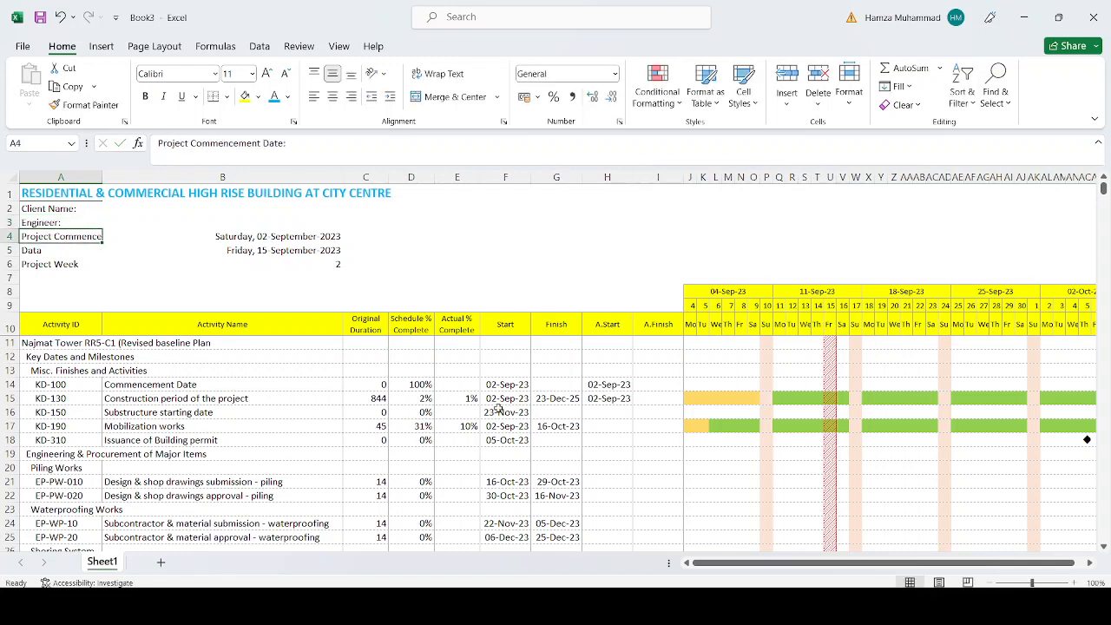
{"action": "scroll", "coordinate": [500, 407], "scroll_direction": "down", "scroll_amount": 4}
{"action": "scroll", "coordinate": [499, 408], "scroll_direction": "down", "scroll_amount": 2}
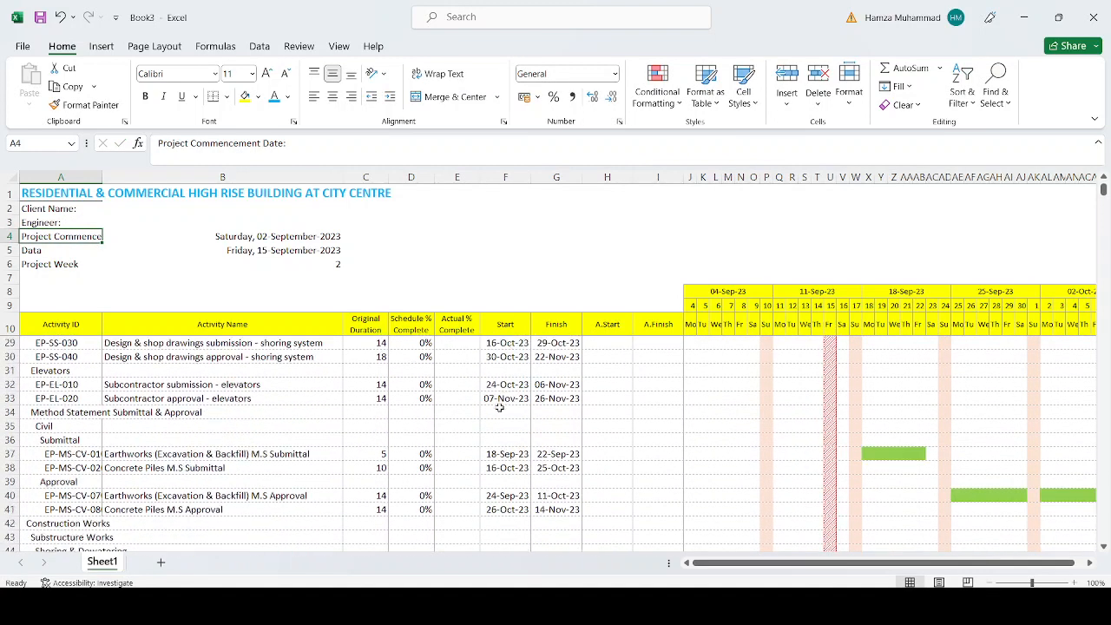
{"action": "scroll", "coordinate": [500, 408], "scroll_direction": "up", "scroll_amount": 6}
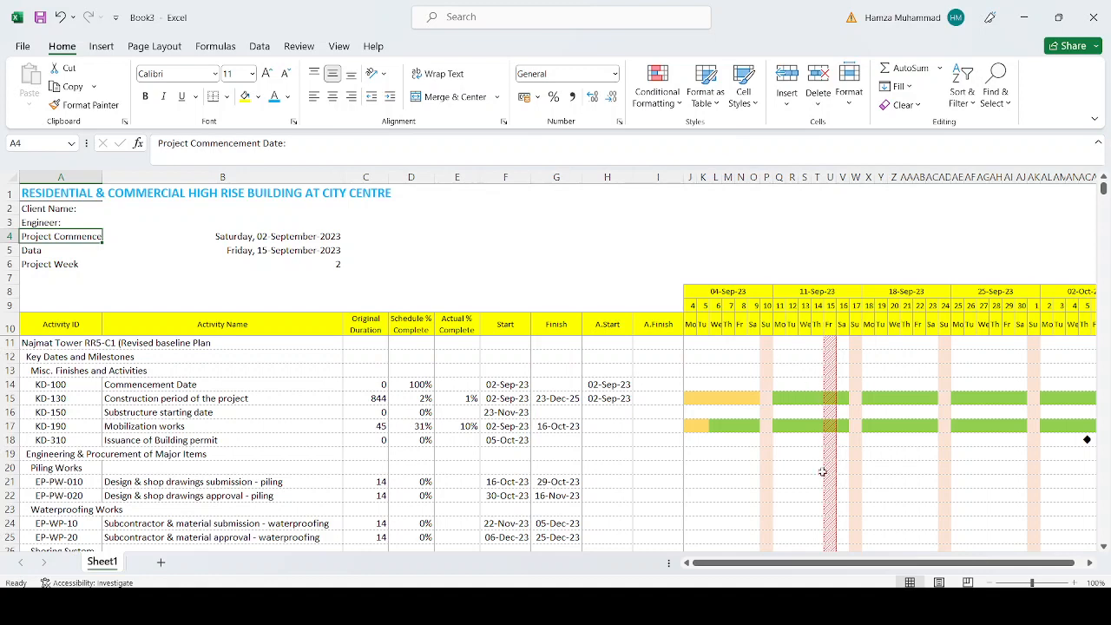
{"action": "scroll", "coordinate": [819, 470], "scroll_direction": "down", "scroll_amount": 5}
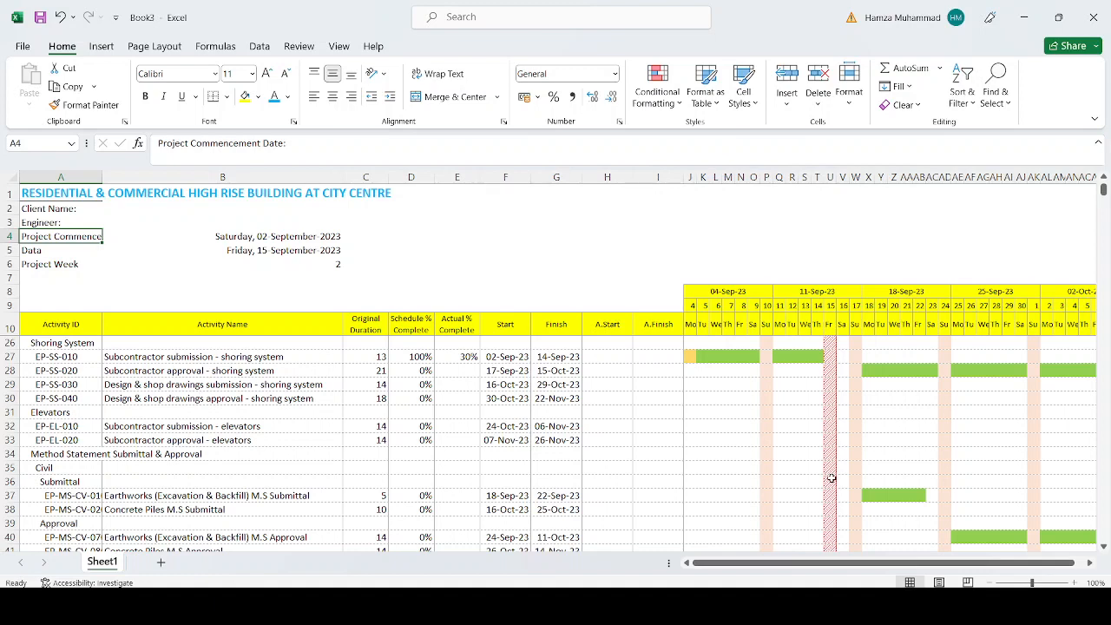
Show the print preview with Microsoft Print to PDF as the printer and set the page to landscape orientation
{"action": "key", "text": "ctrl+p"}
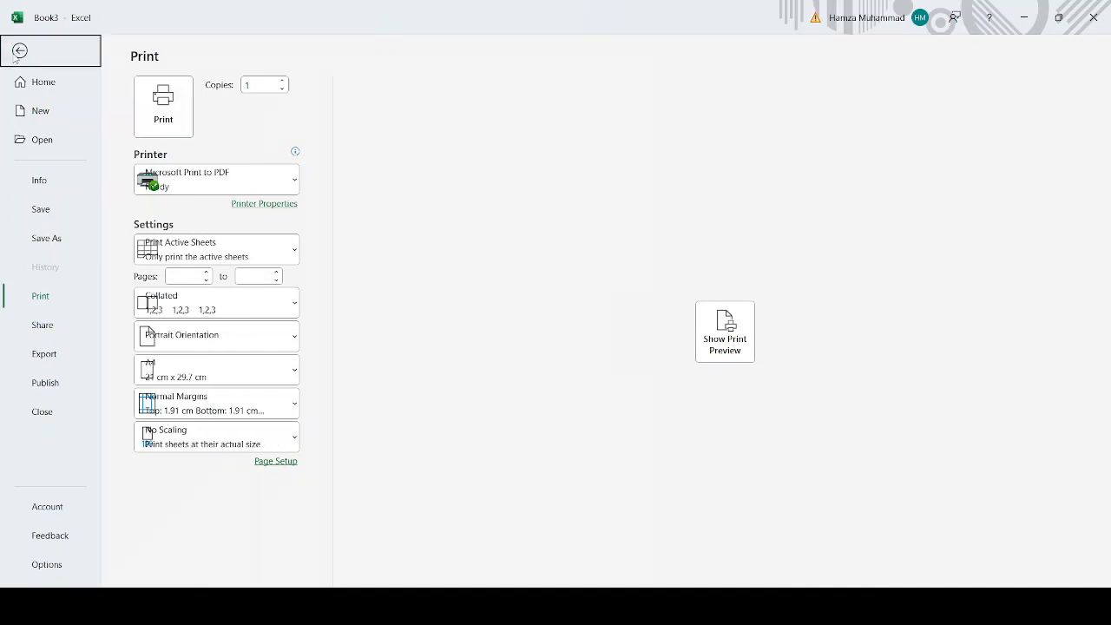
{"action": "left_click", "coordinate": [19, 53]}
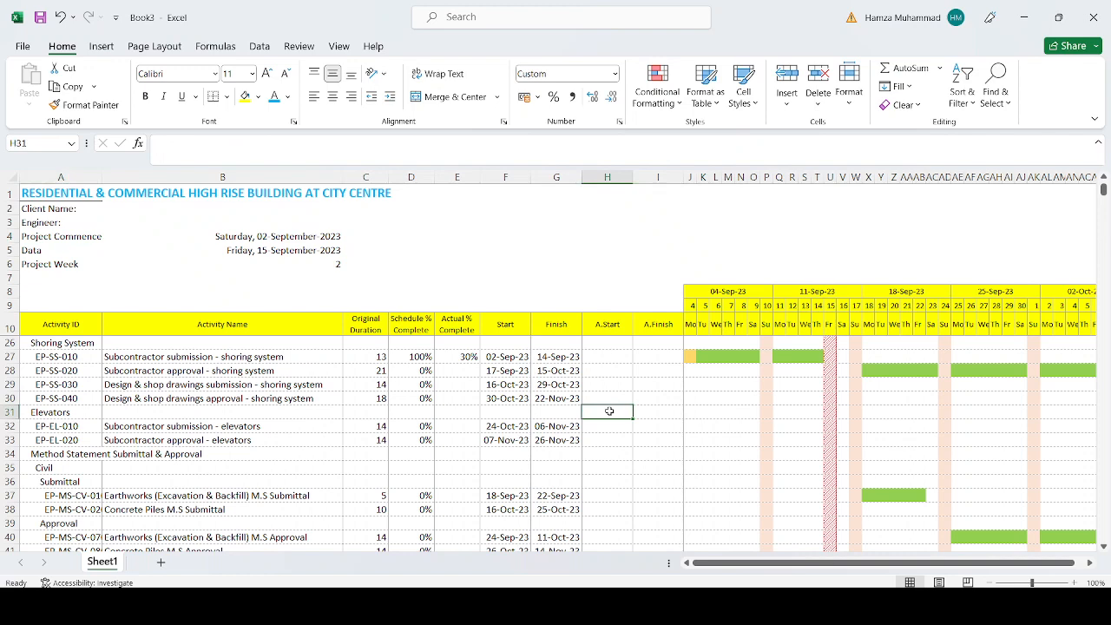
{"action": "key", "text": "ctrl+p"}
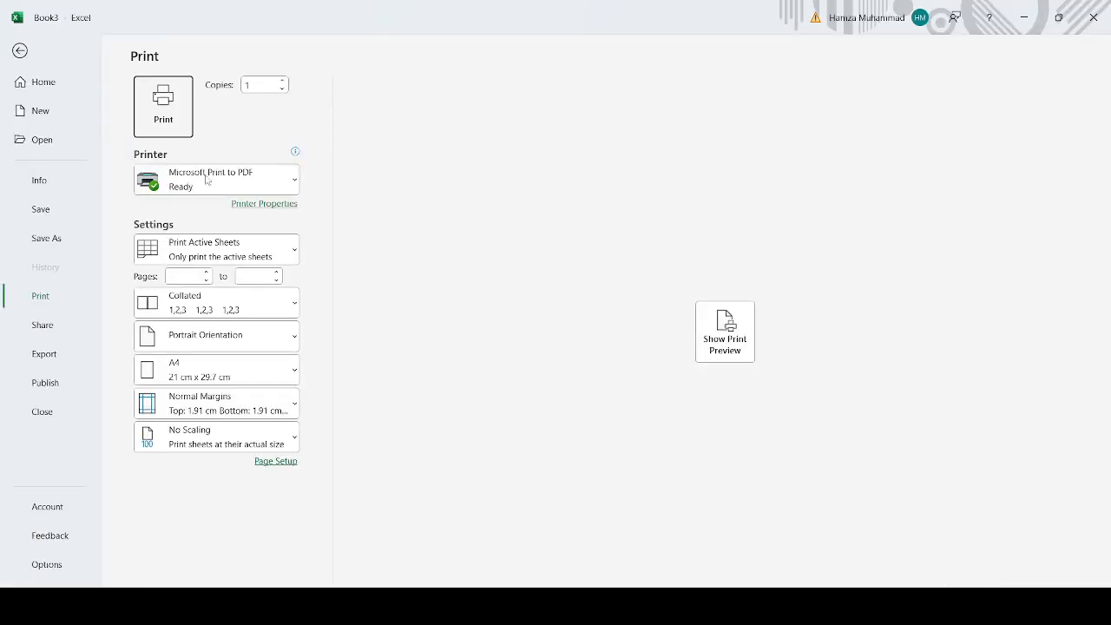
{"action": "left_click", "coordinate": [208, 181]}
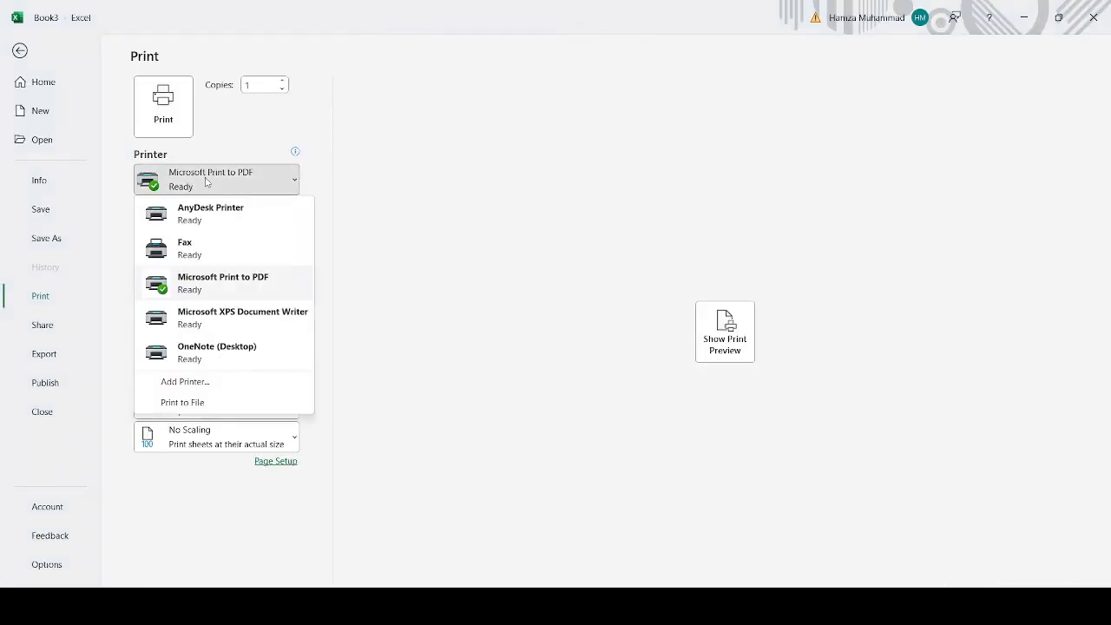
{"action": "left_click", "coordinate": [279, 288]}
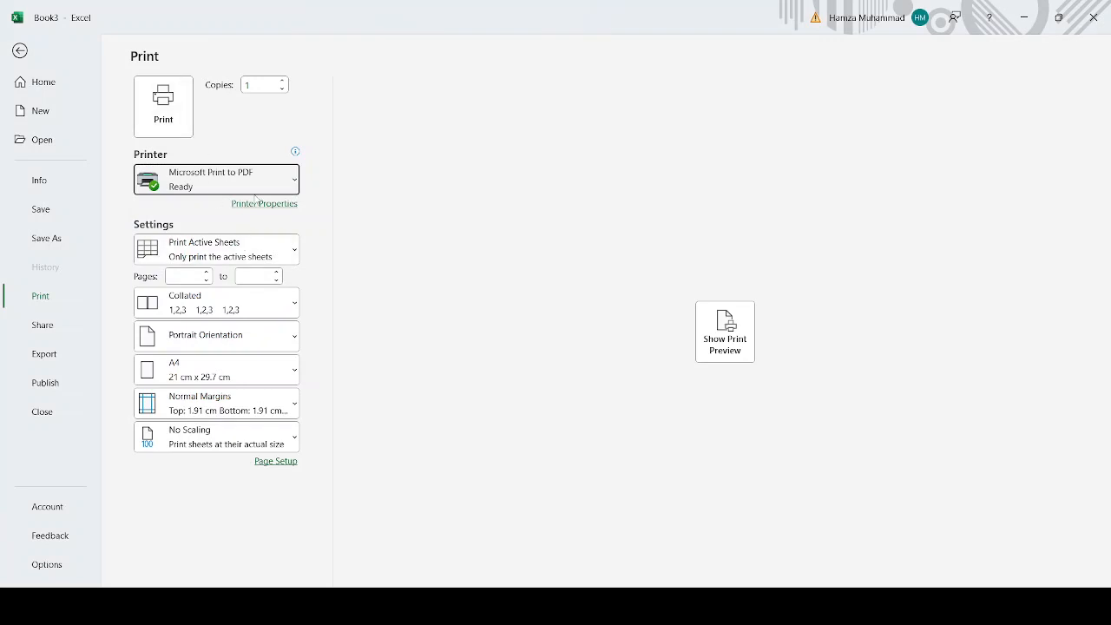
{"action": "left_click", "coordinate": [736, 347]}
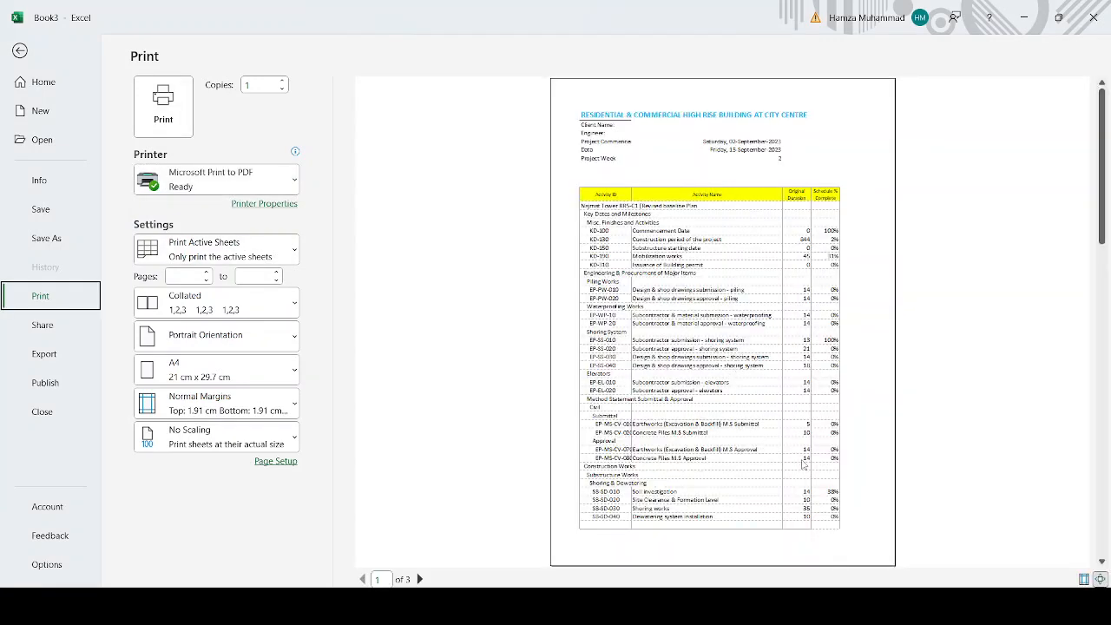
{"action": "left_click", "coordinate": [191, 343]}
{"action": "left_click", "coordinate": [190, 405]}
In the page setup, reduce the right margin to 0.3 and the left margin to 0.8
{"action": "left_click", "coordinate": [272, 461]}
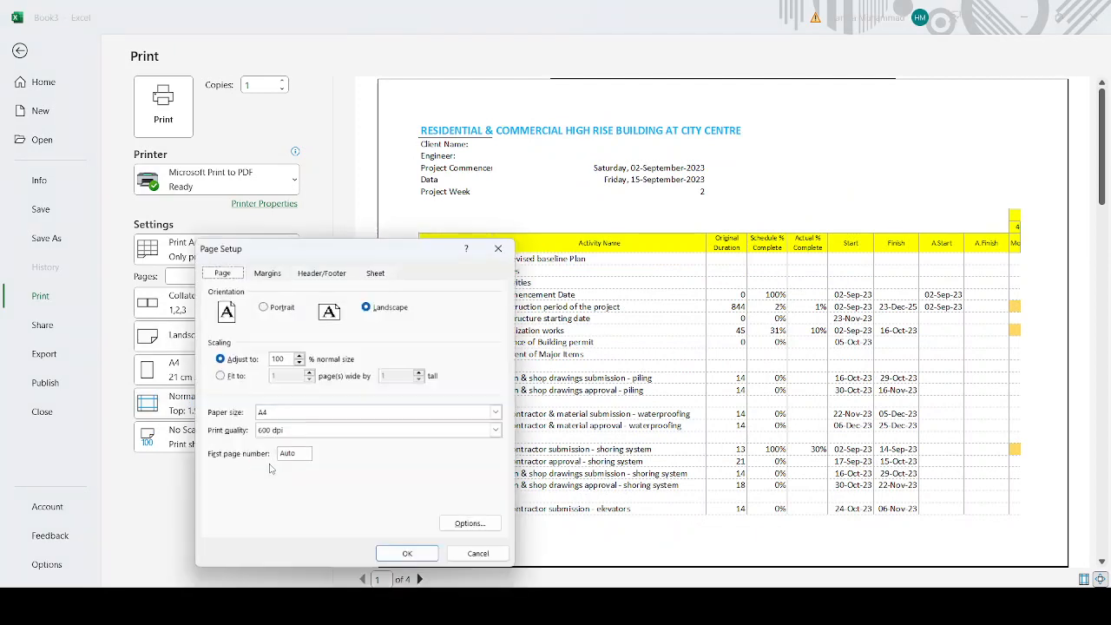
{"action": "left_click", "coordinate": [271, 274]}
{"action": "left_click", "coordinate": [455, 378]}
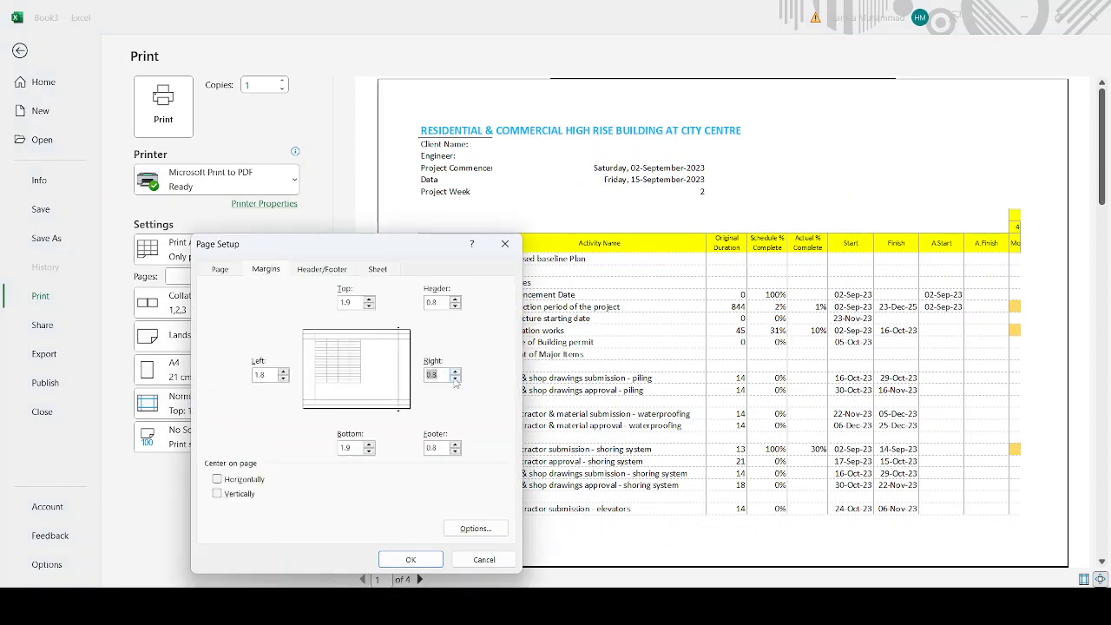
{"action": "left_click", "coordinate": [284, 378]}
{"action": "left_click", "coordinate": [284, 378]}
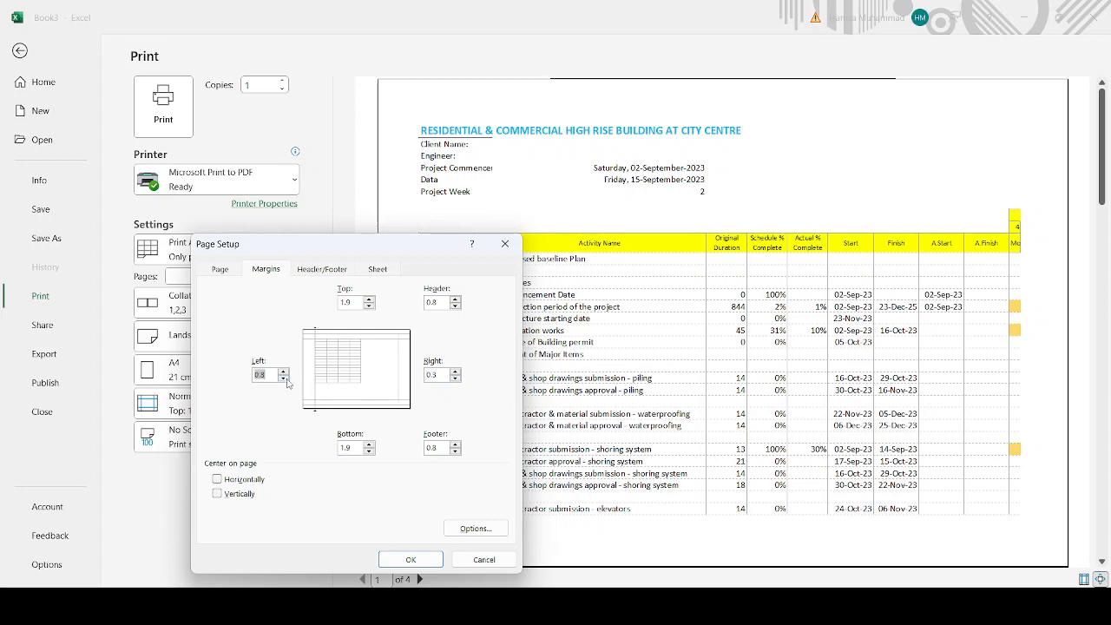
Create a custom footer with 3-MONTHS LOOKAHEAD in the center section and 'Data Date"' in the right section
{"action": "left_click", "coordinate": [321, 274]}
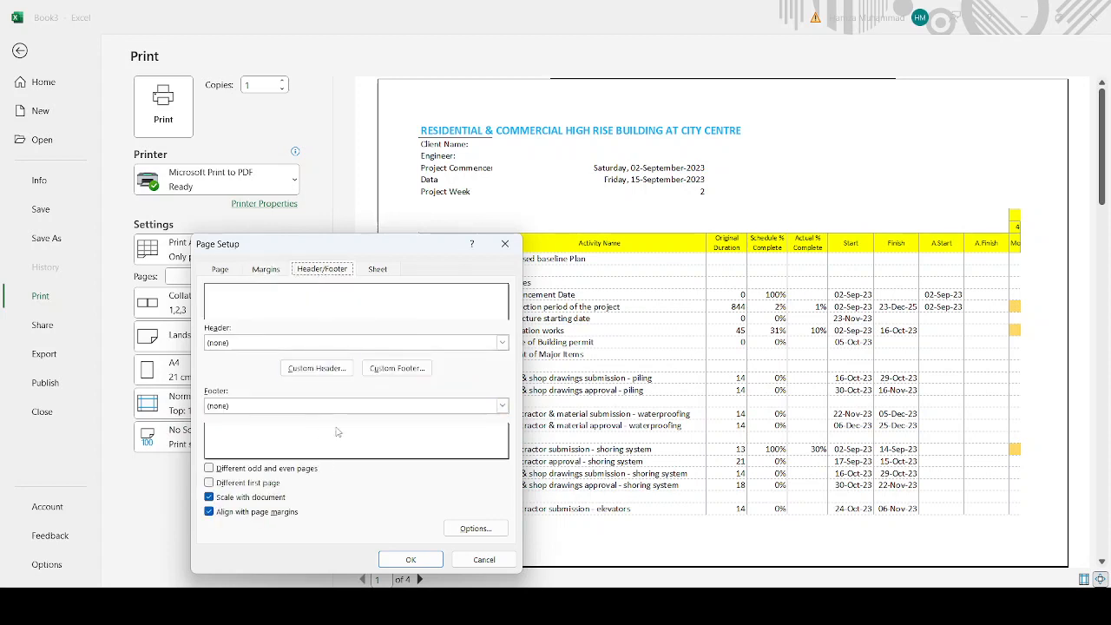
{"action": "left_click", "coordinate": [396, 368]}
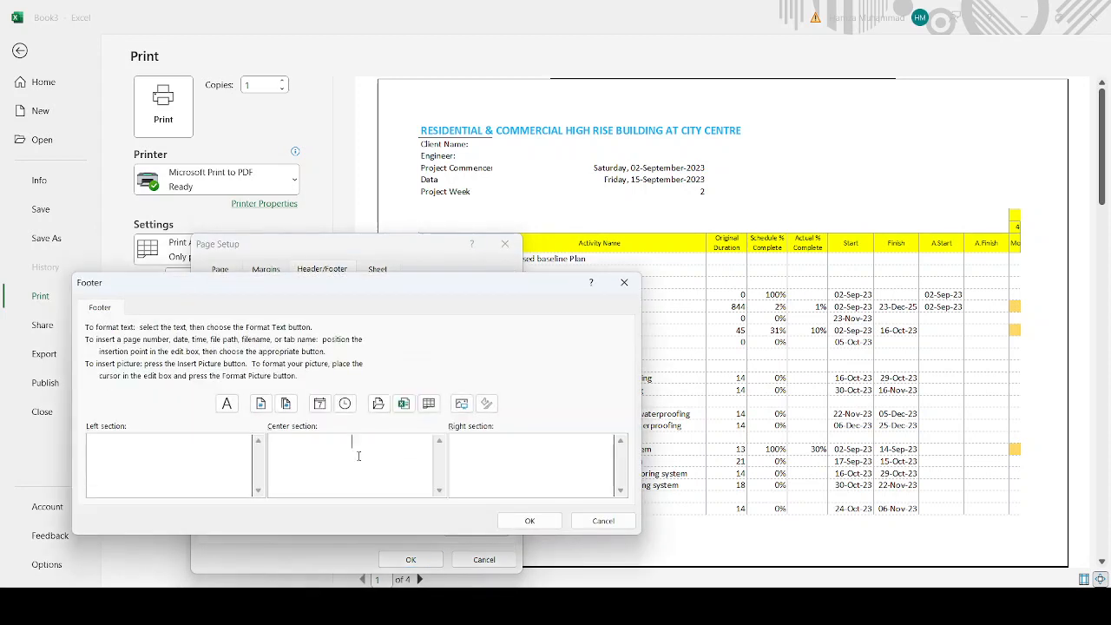
{"action": "left_click", "coordinate": [359, 455]}
{"action": "type", "text": "3-MONTHS LOOKAHEAD"}
{"action": "left_click", "coordinate": [510, 460]}
{"action": "type", "text": "Data Date@"}
{"action": "key", "text": "BackSpace"}
{"action": "type", "text": "\""}
Fill the footer's left section with page numbering as "Page &[Page] of &[Pages]"
{"action": "left_click", "coordinate": [180, 457]}
{"action": "type", "text": "Page"}
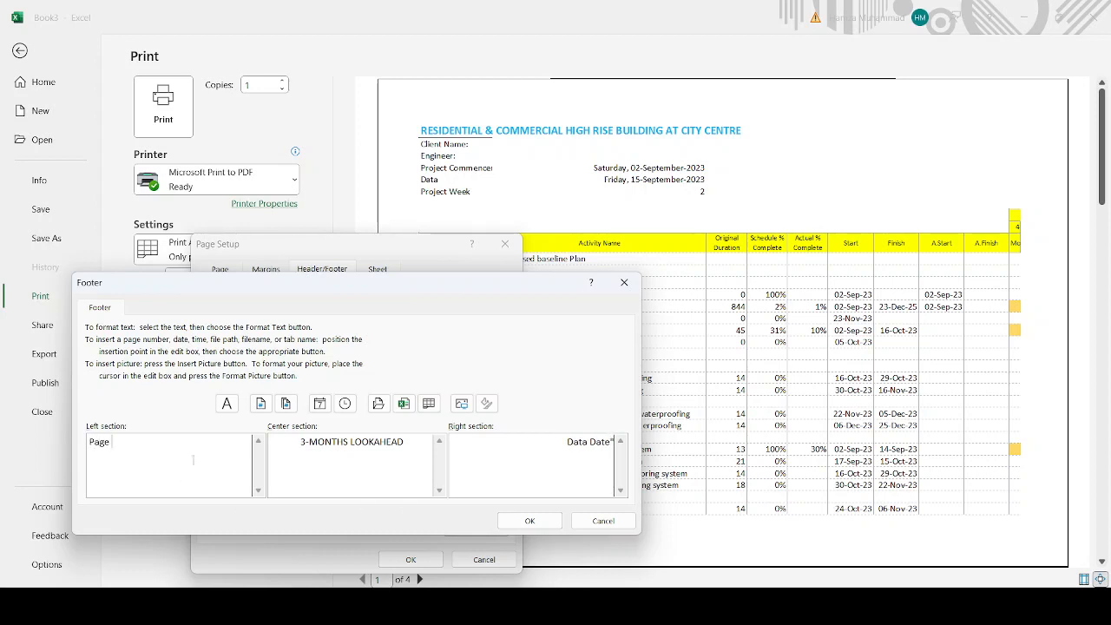
{"action": "left_click", "coordinate": [261, 403]}
{"action": "type", "text": "of"}
{"action": "left_click", "coordinate": [285, 404]}
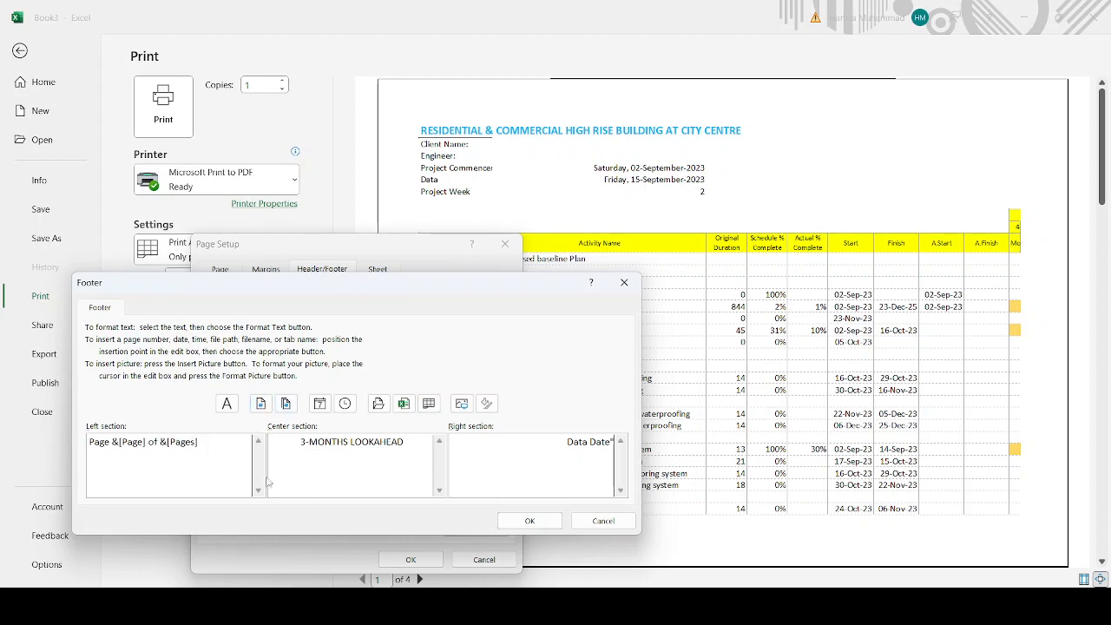
Format the footer's center text 3-MONTHS LOOKAHEAD as bold at size 12 and apply the footer and page setup
{"action": "left_click_drag", "start_coordinate": [271, 443], "coordinate": [406, 443]}
{"action": "left_click", "coordinate": [233, 413]}
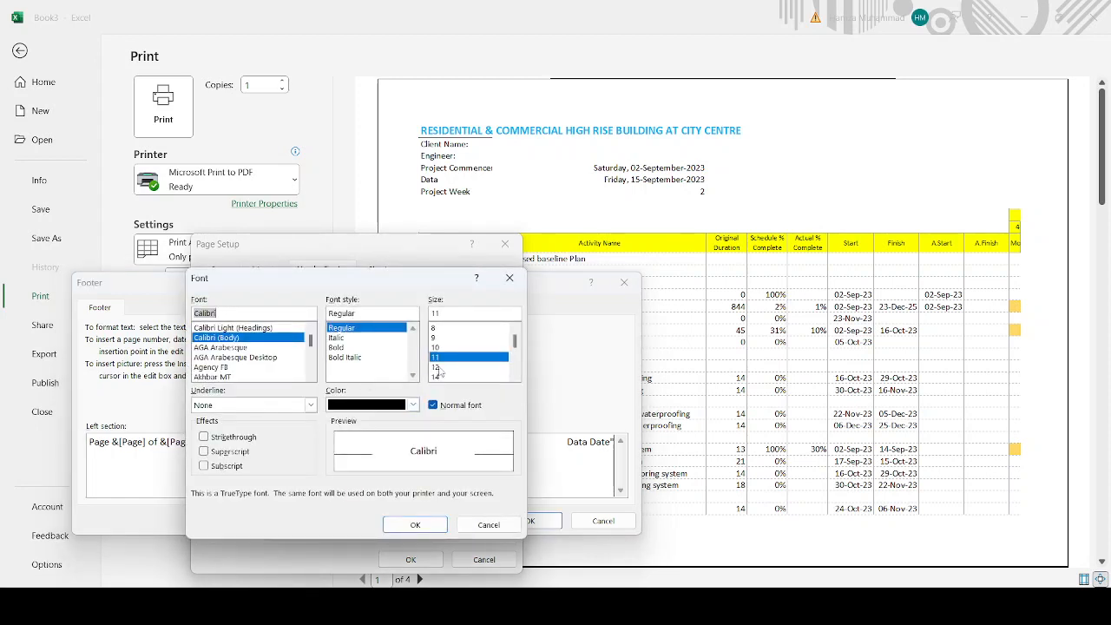
{"action": "left_click", "coordinate": [437, 367]}
{"action": "left_click", "coordinate": [336, 347]}
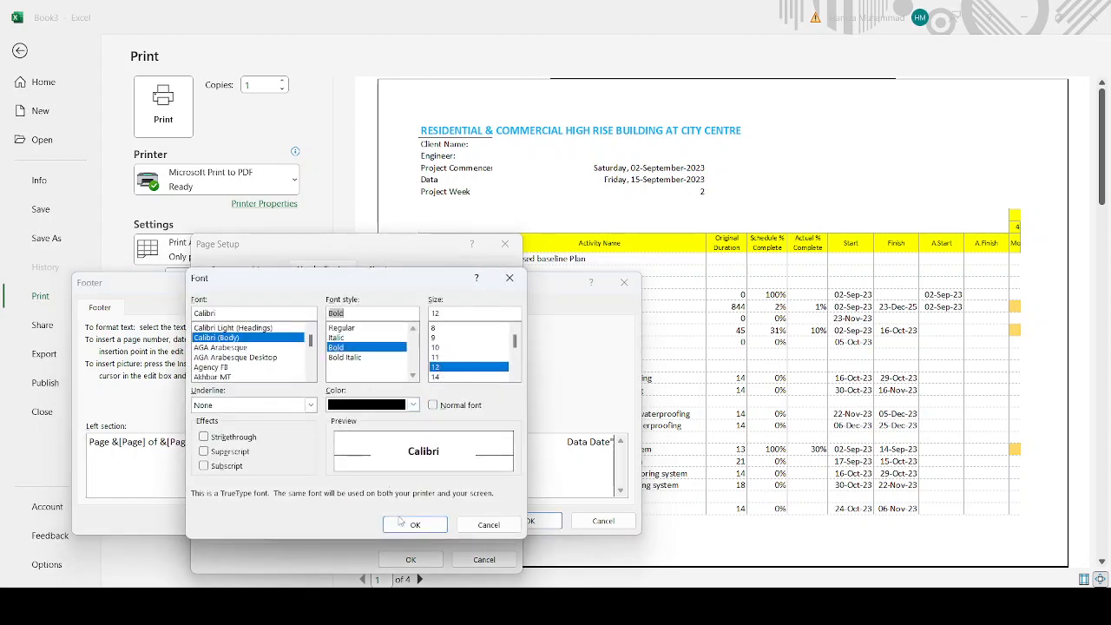
{"action": "left_click", "coordinate": [415, 524]}
{"action": "left_click", "coordinate": [527, 521]}
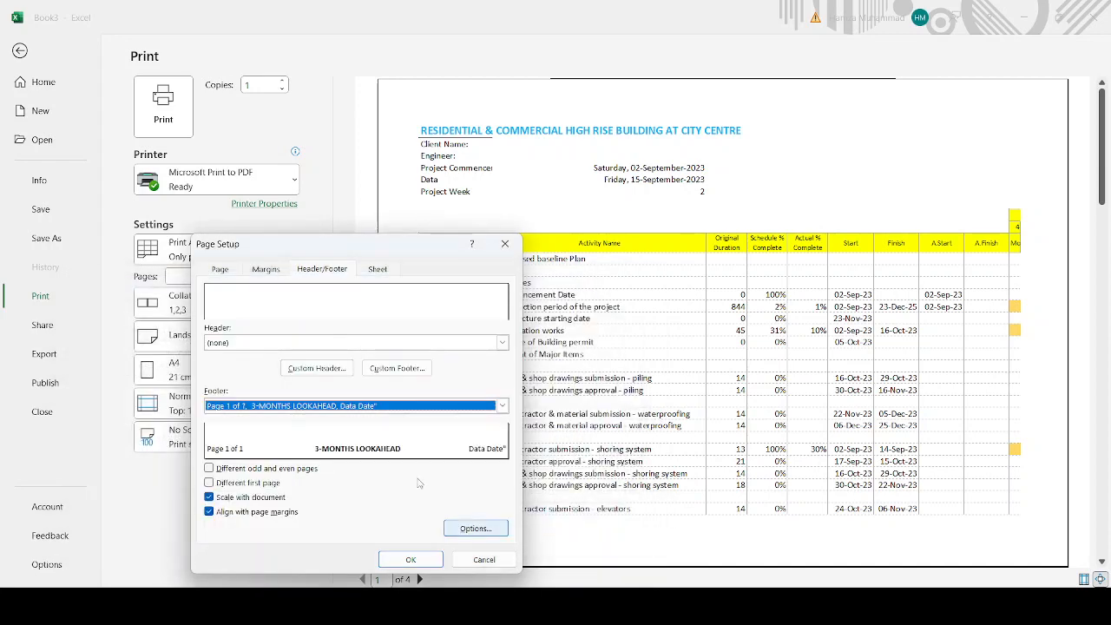
{"action": "left_click", "coordinate": [401, 558]}
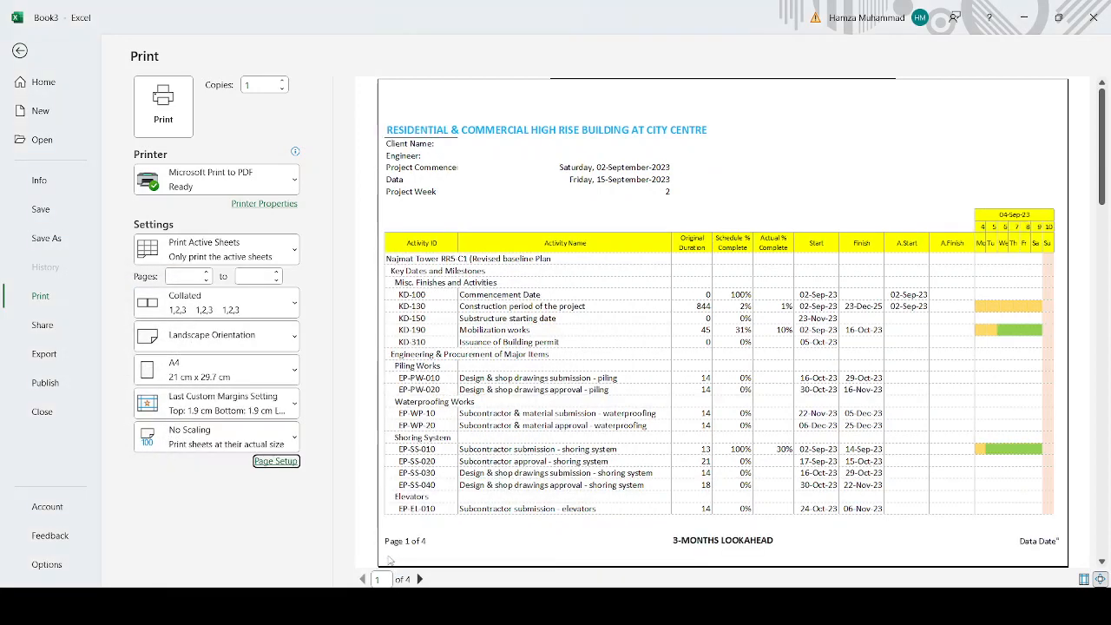
Scale the printout to fit the sheet on one page and return to the worksheet
{"action": "left_click", "coordinate": [208, 438]}
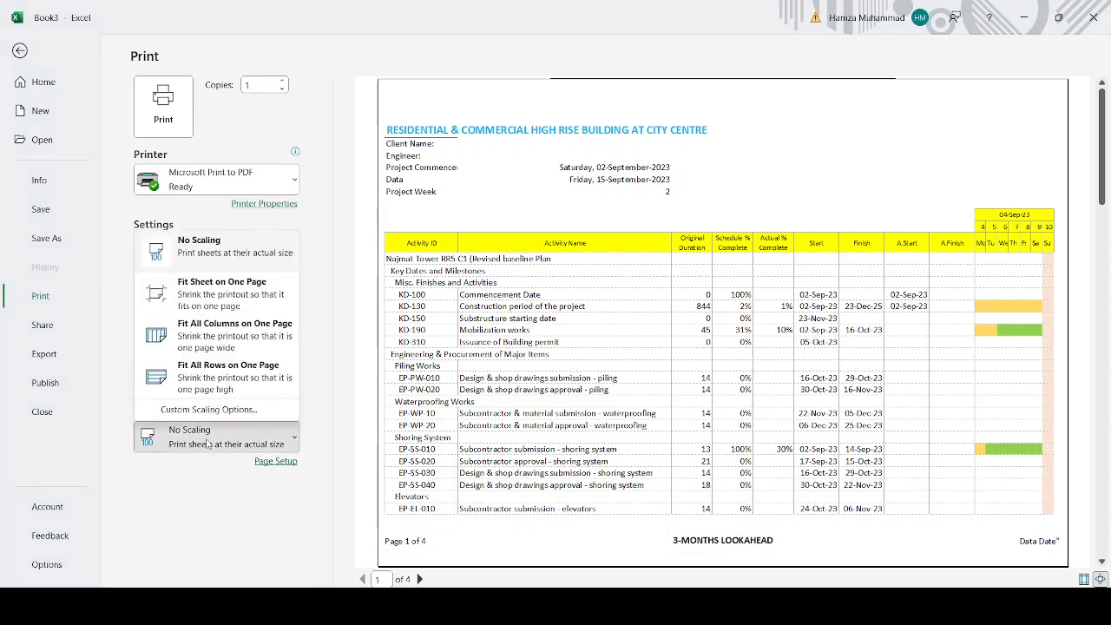
{"action": "left_click", "coordinate": [228, 292]}
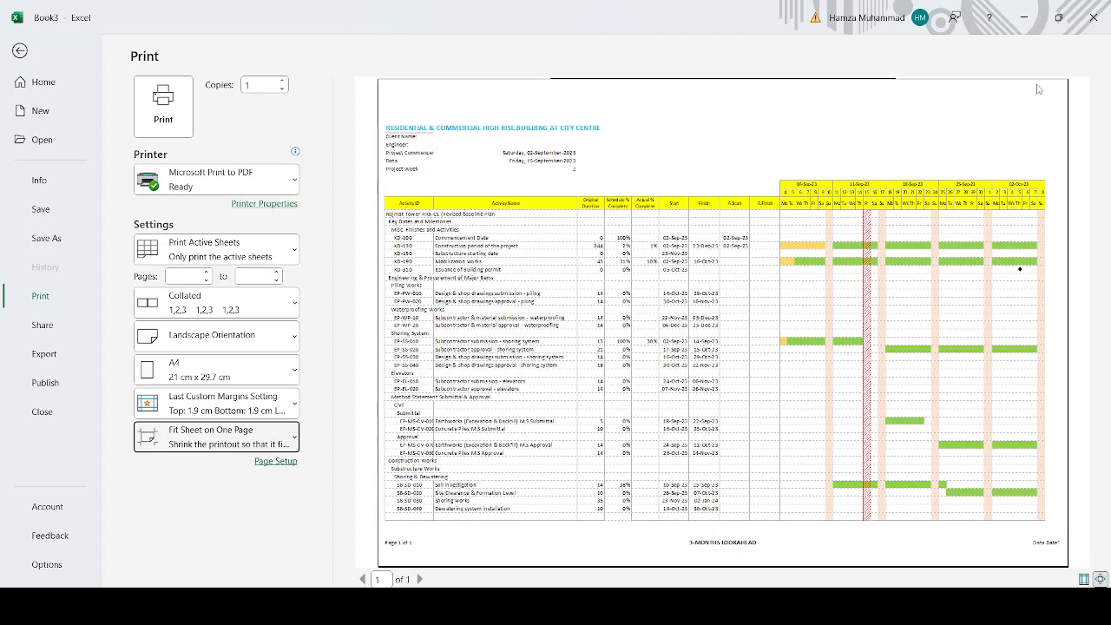
{"action": "key", "text": "Escape"}
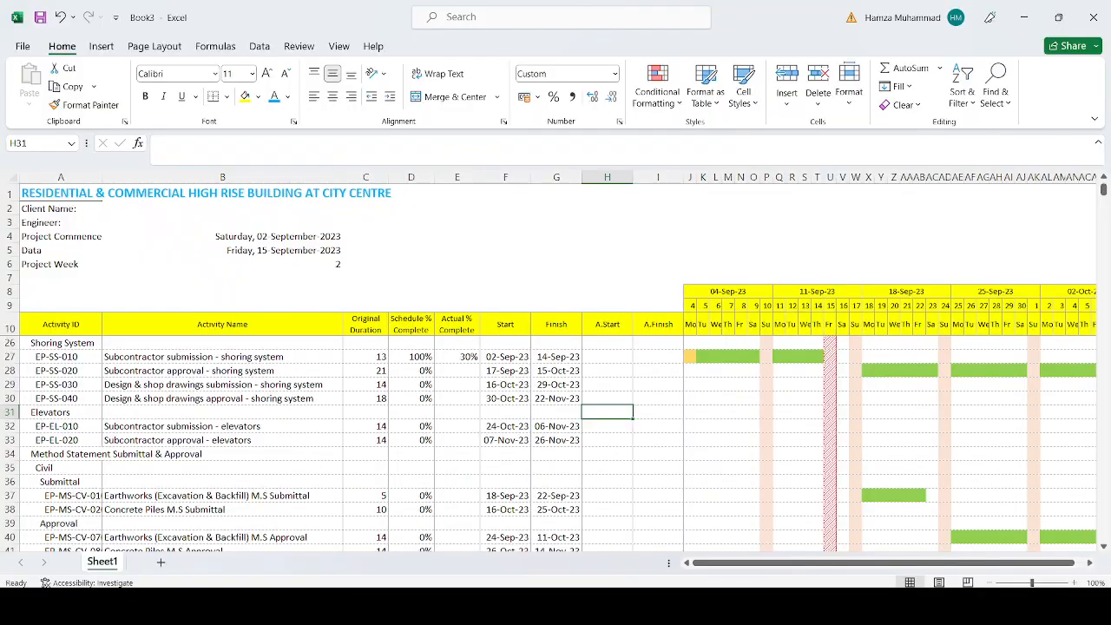
Fill the Najmat Tower heading A11:I11 with light gold and the Key Dates and Milestones heading A12:I12 with light blue-gray
{"action": "scroll", "coordinate": [109, 373], "scroll_direction": "up", "scroll_amount": 5}
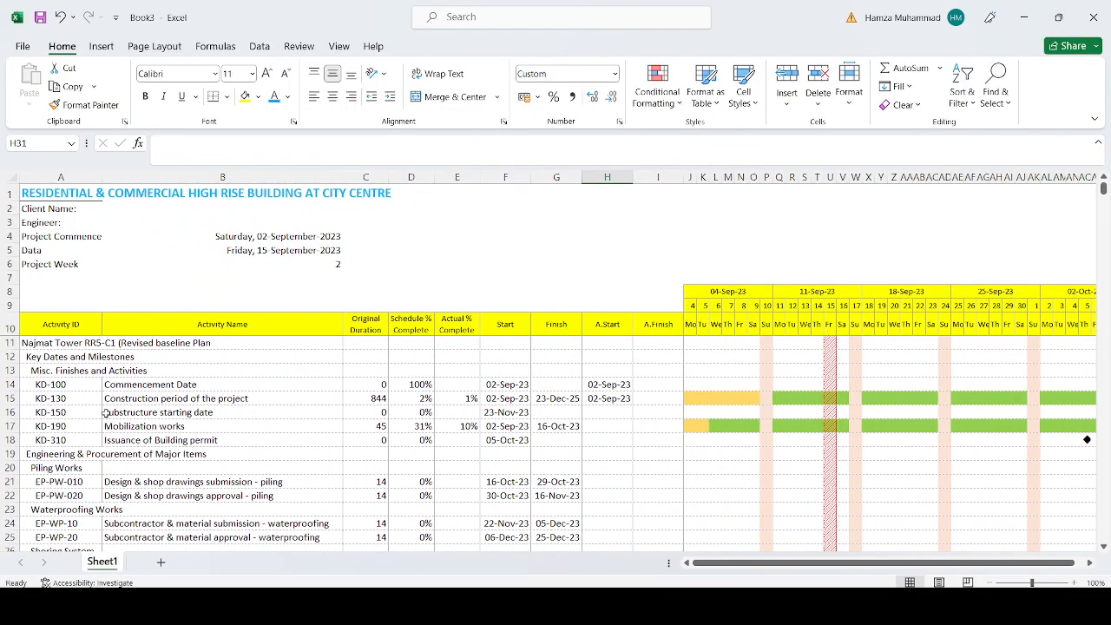
{"action": "left_click_drag", "start_coordinate": [57, 342], "coordinate": [658, 345]}
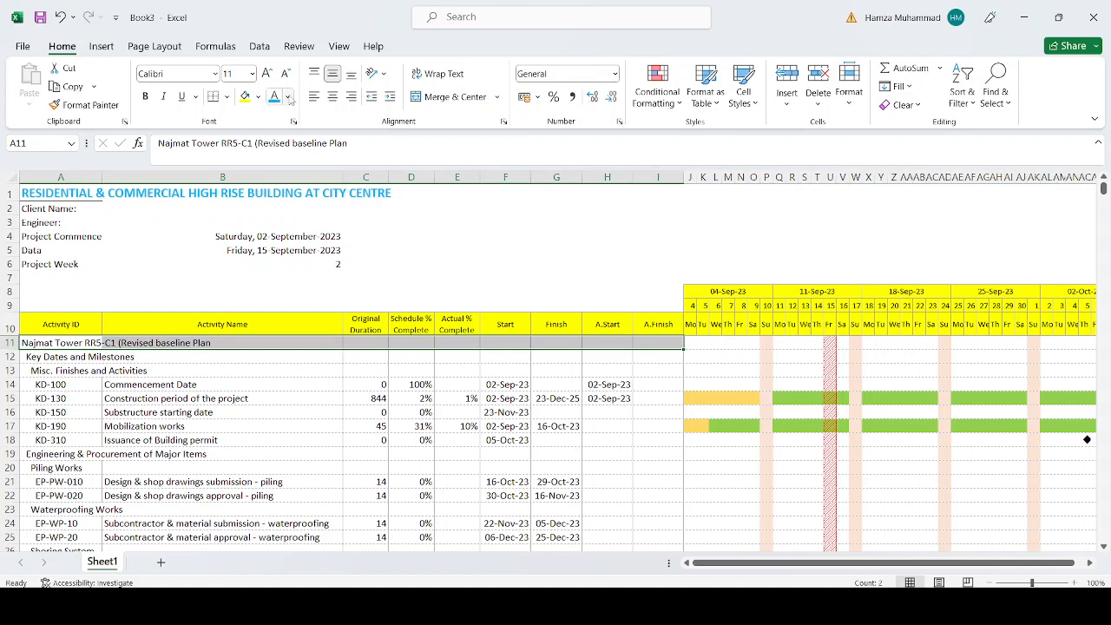
{"action": "left_click", "coordinate": [258, 97]}
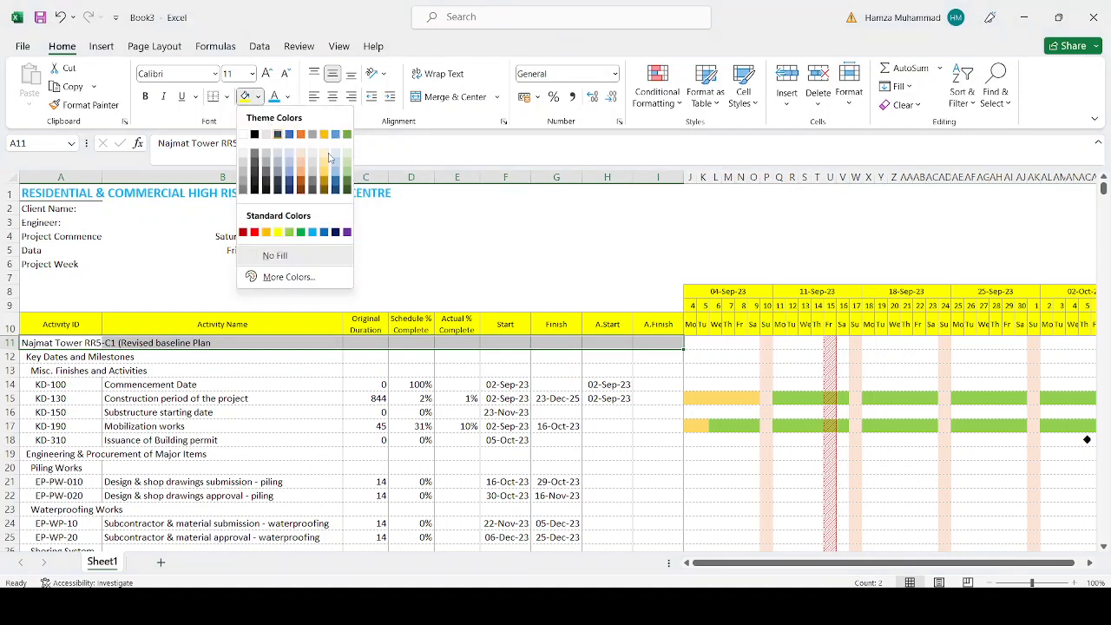
{"action": "left_click", "coordinate": [327, 157]}
{"action": "left_click_drag", "start_coordinate": [57, 357], "coordinate": [648, 365]}
{"action": "left_click", "coordinate": [257, 97]}
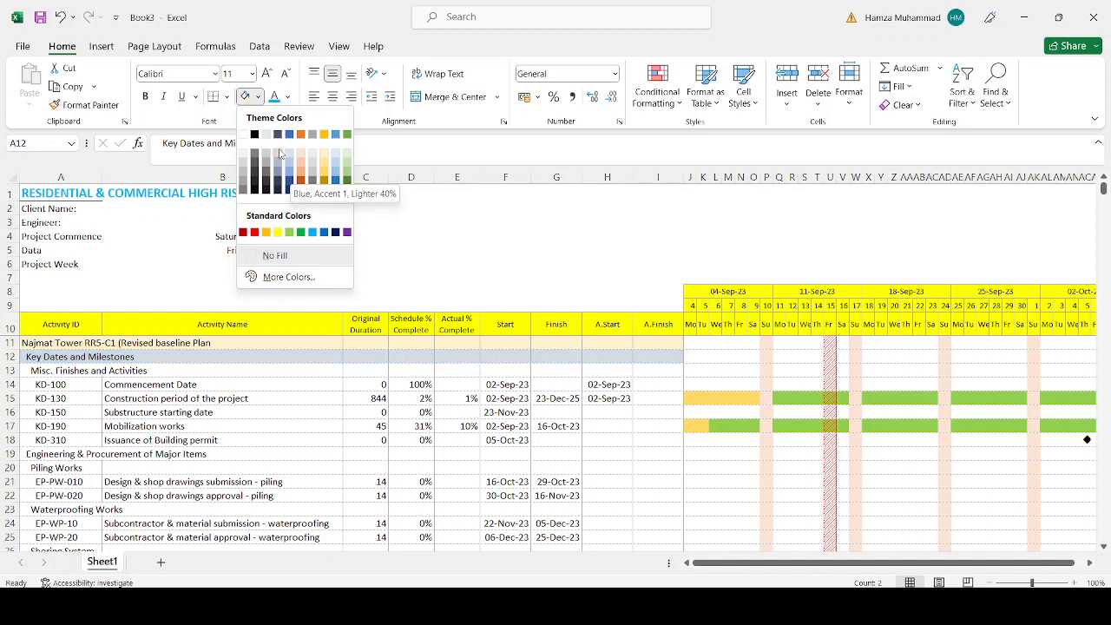
{"action": "left_click", "coordinate": [279, 153]}
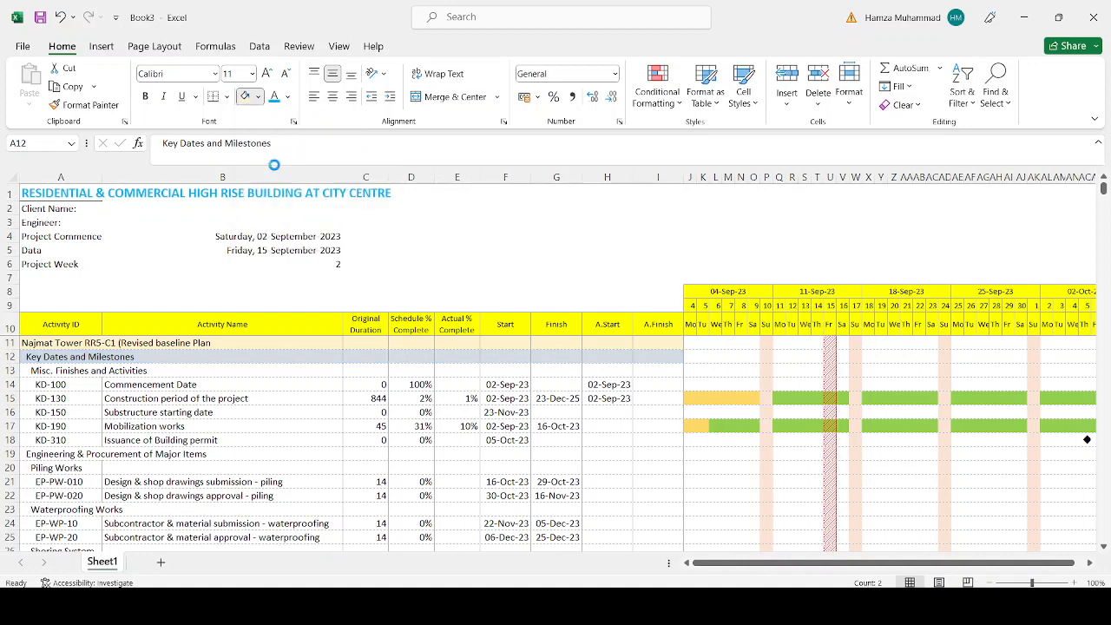
Apply the same light blue-gray fill to the Engineering & Procurement of Major Items heading in A19:I19
{"action": "left_click", "coordinate": [157, 479]}
{"action": "left_click_drag", "start_coordinate": [45, 452], "coordinate": [656, 461]}
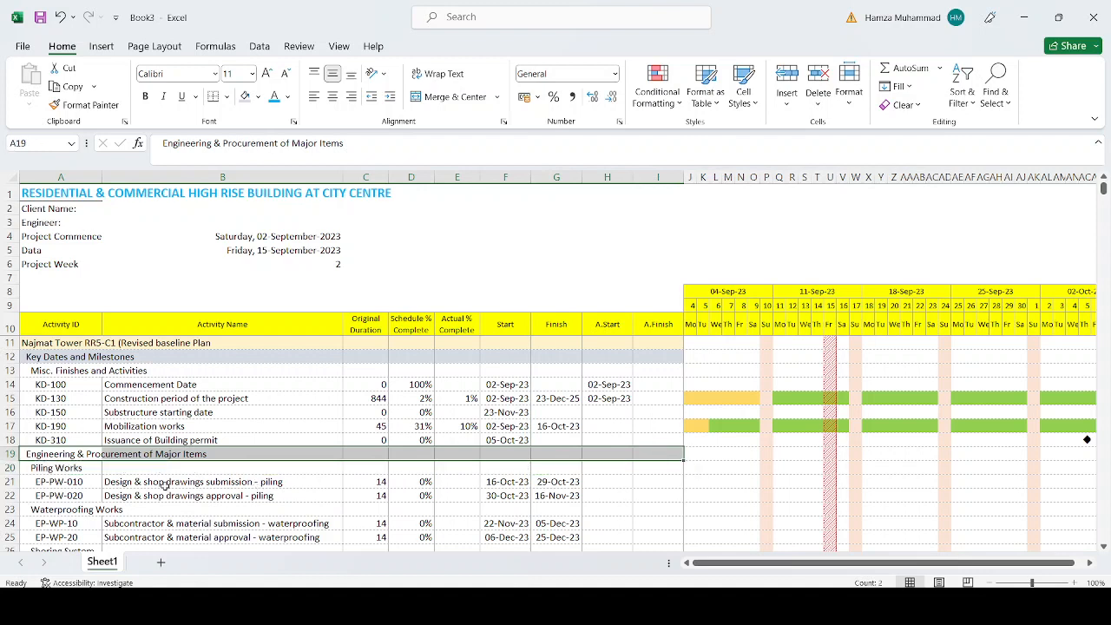
{"action": "key", "text": "super+a"}
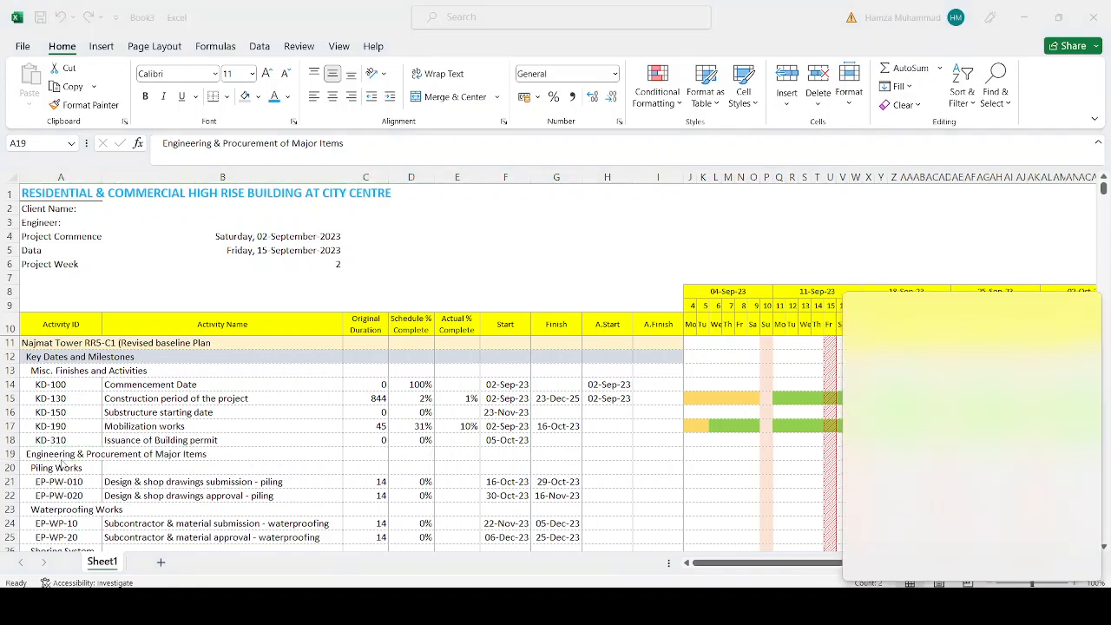
{"action": "key", "text": "Escape"}
{"action": "left_click", "coordinate": [37, 484]}
{"action": "left_click_drag", "start_coordinate": [26, 454], "coordinate": [654, 455]}
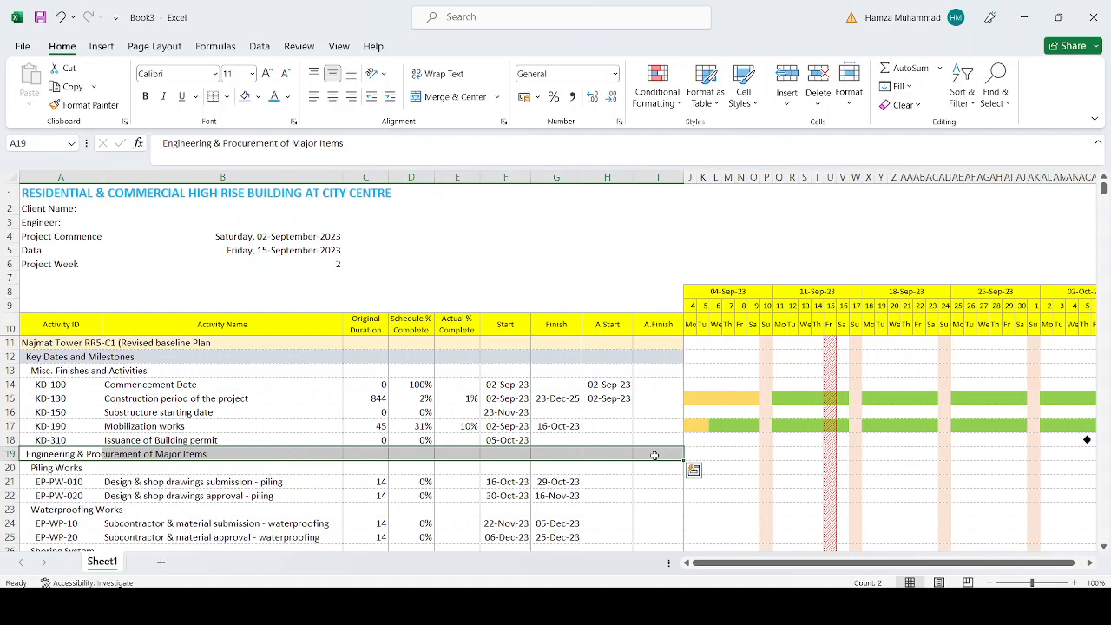
{"action": "left_click", "coordinate": [245, 98]}
{"action": "left_click", "coordinate": [297, 424]}
Repeat the light blue-gray fill on the Construction Works heading in A42:I42
{"action": "scroll", "coordinate": [297, 425], "scroll_direction": "down", "scroll_amount": 4}
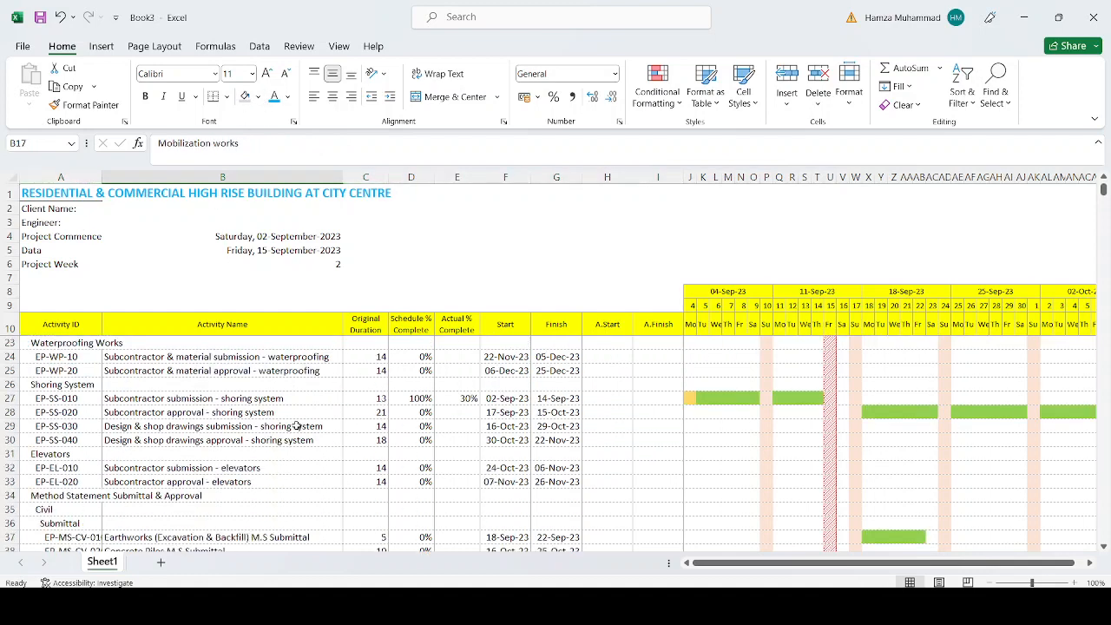
{"action": "scroll", "coordinate": [296, 425], "scroll_direction": "down", "scroll_amount": 1}
{"action": "scroll", "coordinate": [48, 473], "scroll_direction": "down", "scroll_amount": 2}
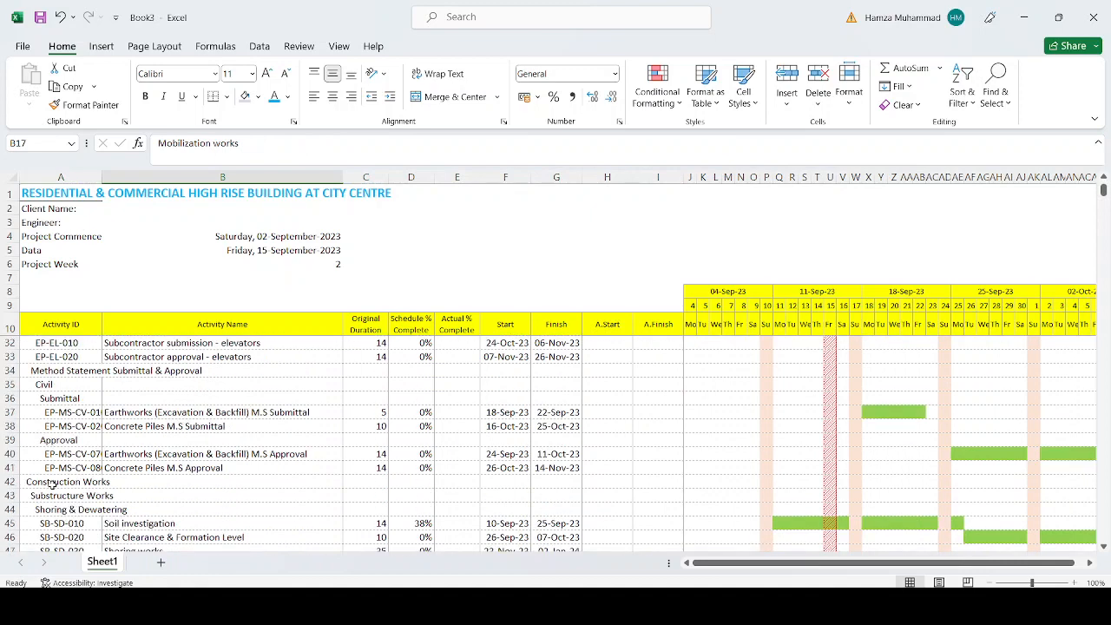
{"action": "left_click_drag", "start_coordinate": [54, 486], "coordinate": [646, 484]}
{"action": "key", "text": "super+p"}
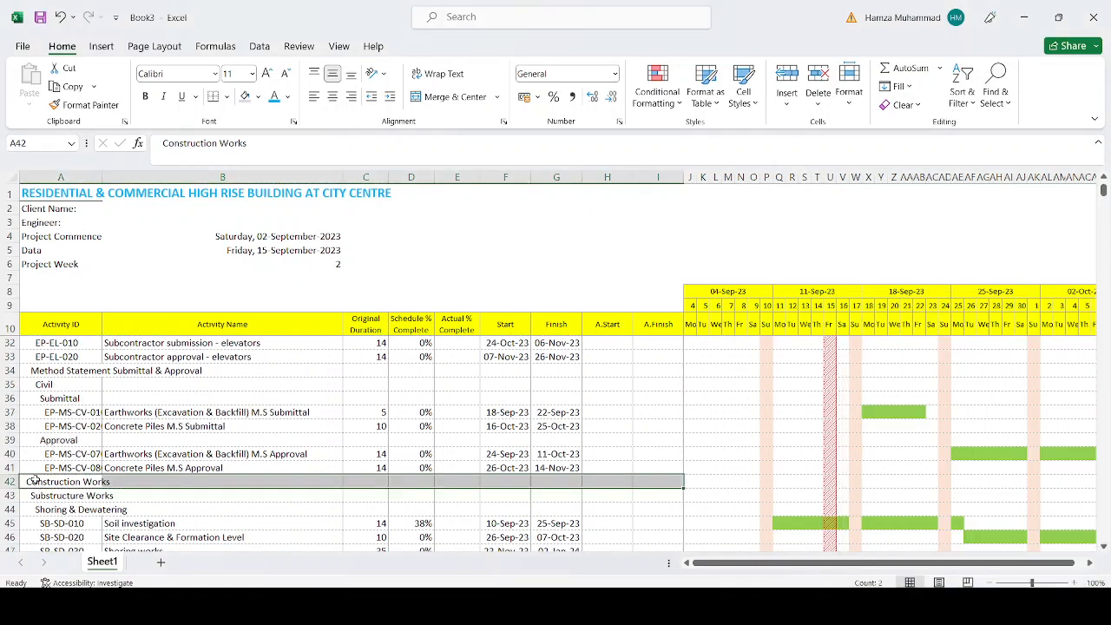
{"action": "left_click", "coordinate": [37, 495]}
{"action": "left_click_drag", "start_coordinate": [36, 483], "coordinate": [677, 482]}
{"action": "key", "text": "F4"}
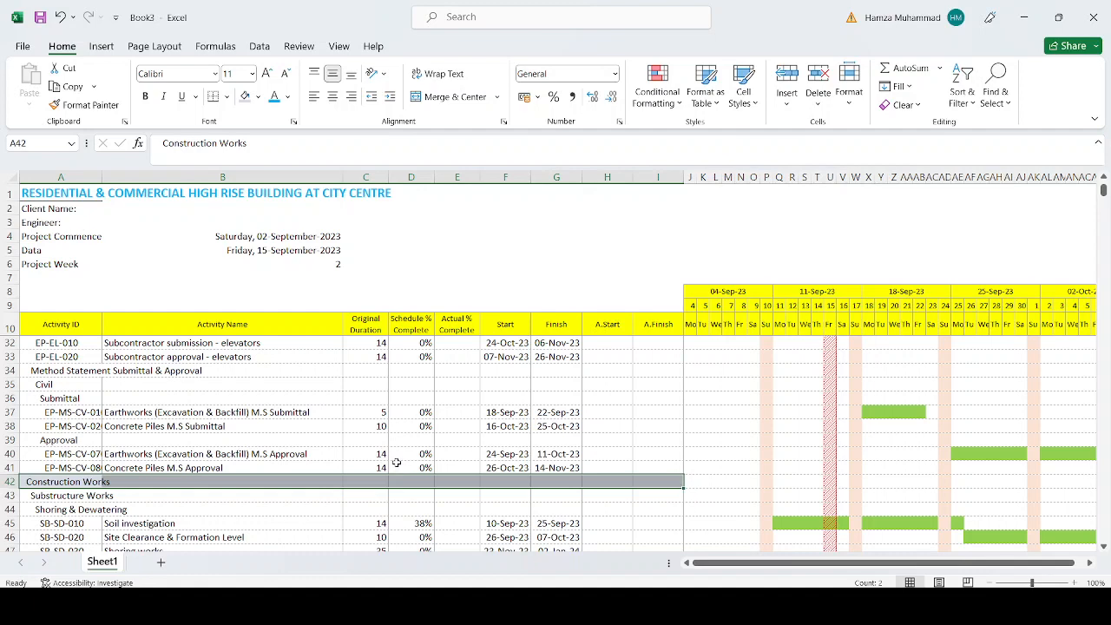
{"action": "left_click", "coordinate": [396, 464]}
Fill the Misc. Finishes and Activities heading A13:I13 with light green and repeat it on the Piling Works heading A20:I20
{"action": "scroll", "coordinate": [397, 464], "scroll_direction": "up", "scroll_amount": 7}
{"action": "left_click_drag", "start_coordinate": [58, 371], "coordinate": [682, 372]}
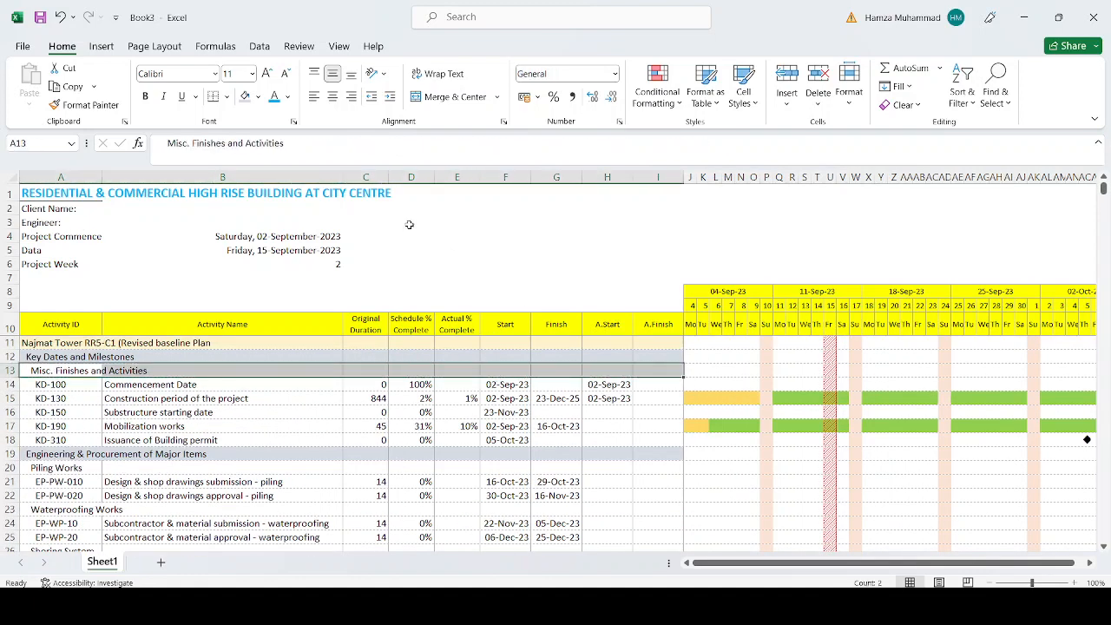
{"action": "left_click", "coordinate": [258, 96]}
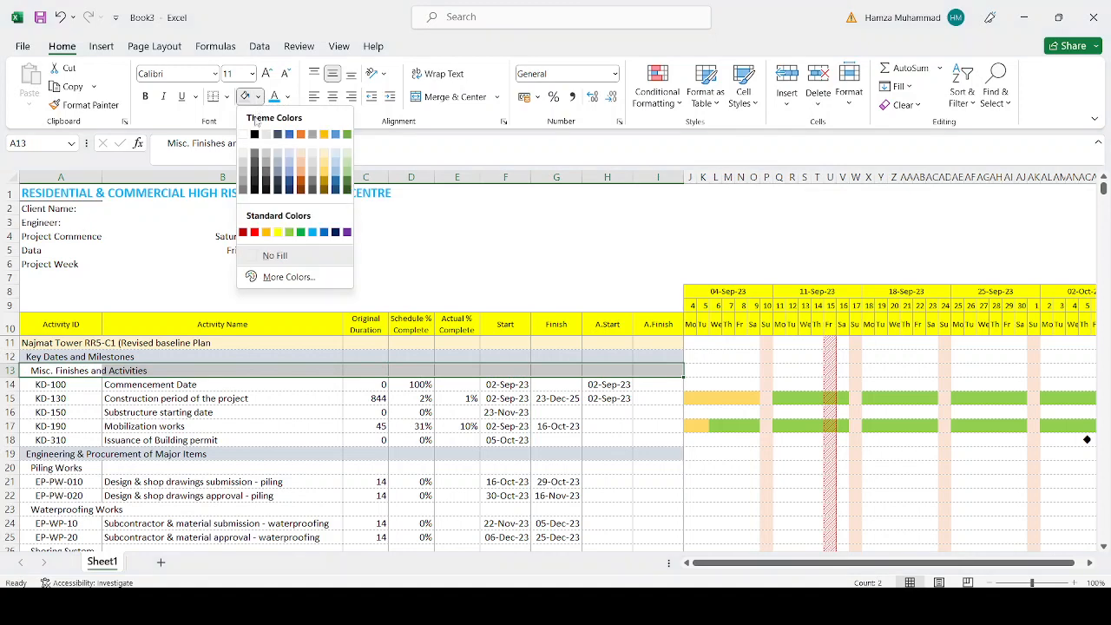
{"action": "left_click", "coordinate": [347, 163]}
{"action": "left_click_drag", "start_coordinate": [63, 466], "coordinate": [643, 469]}
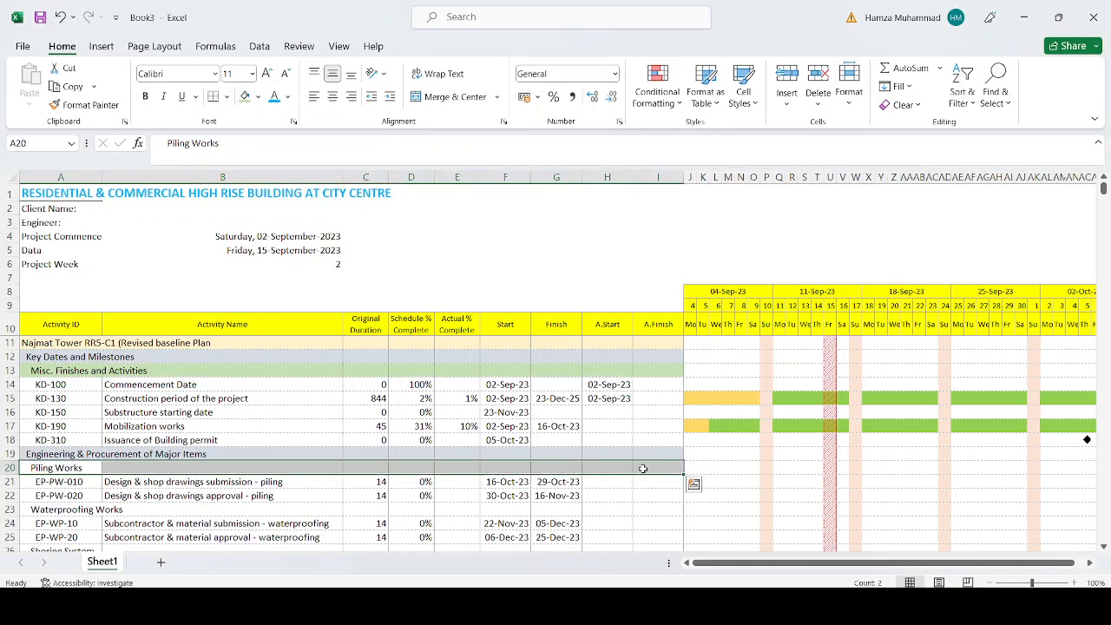
{"action": "key", "text": "F4"}
Repeat the light green fill across columns A to I on the Waterproofing Works, Shoring System and Elevators headings
{"action": "scroll", "coordinate": [44, 424], "scroll_direction": "down", "scroll_amount": 2}
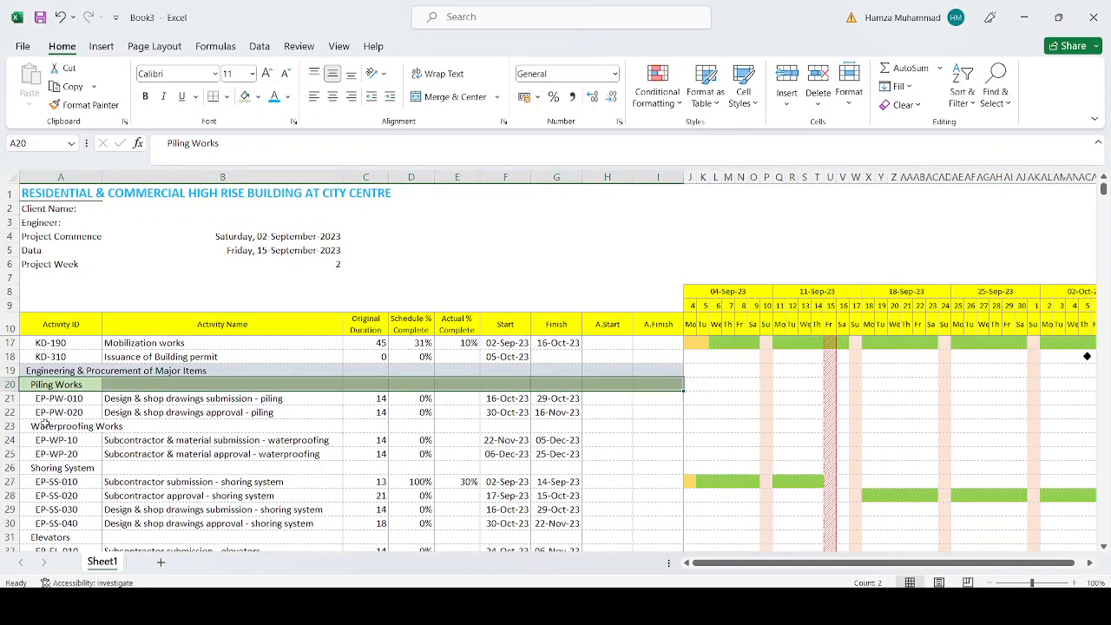
{"action": "left_click_drag", "start_coordinate": [44, 423], "coordinate": [646, 432]}
{"action": "scroll", "coordinate": [367, 446], "scroll_direction": "down", "scroll_amount": 3}
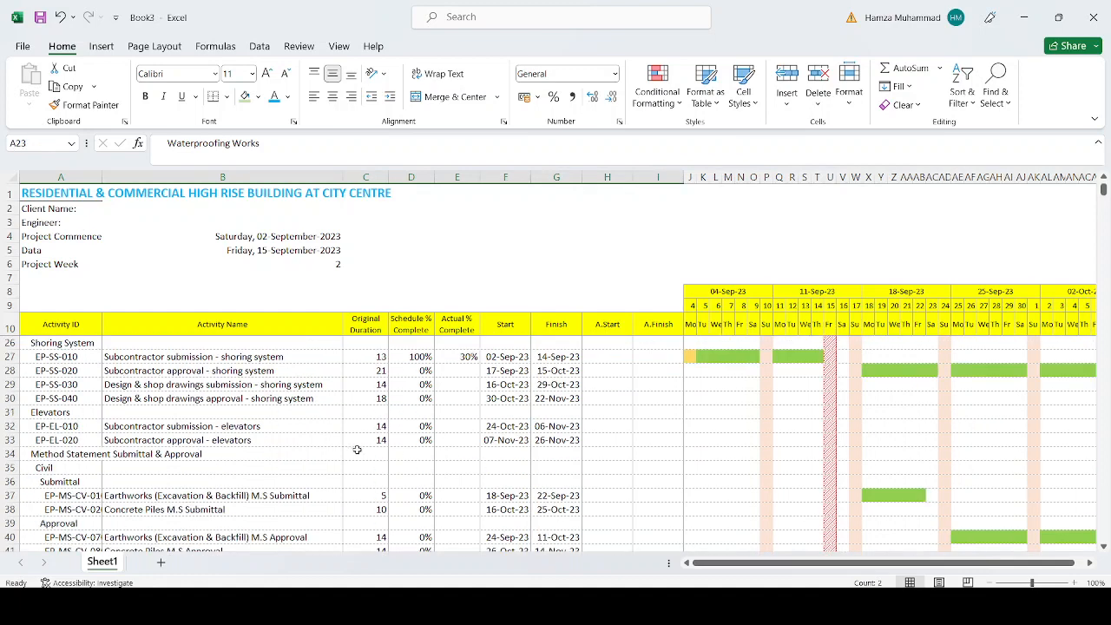
{"action": "scroll", "coordinate": [227, 442], "scroll_direction": "up", "scroll_amount": 3}
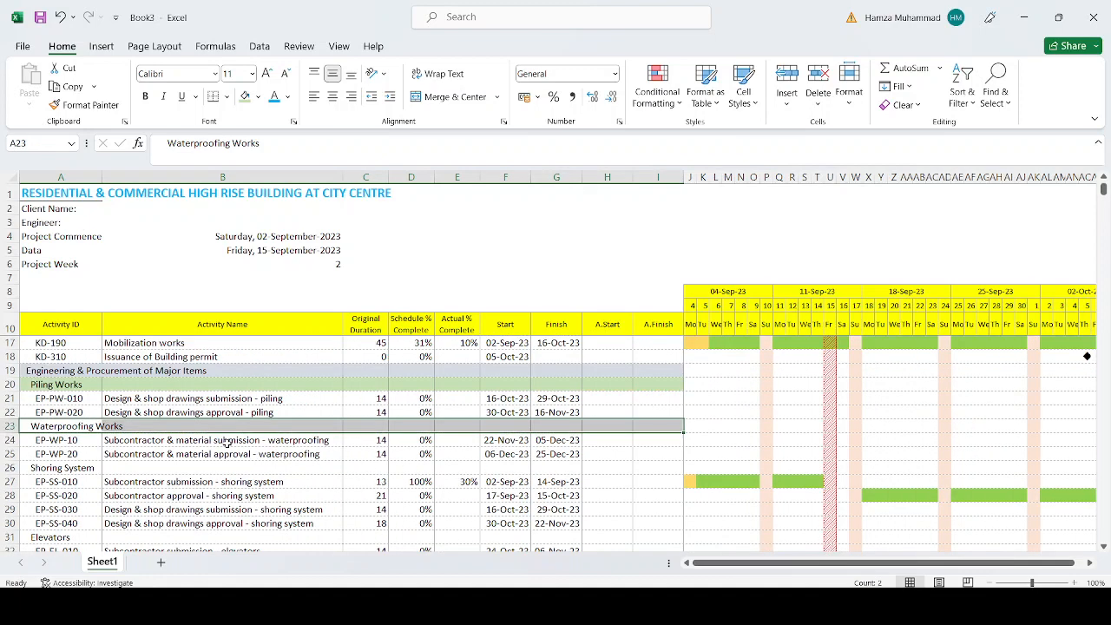
{"action": "left_click_drag", "start_coordinate": [83, 470], "coordinate": [656, 467]}
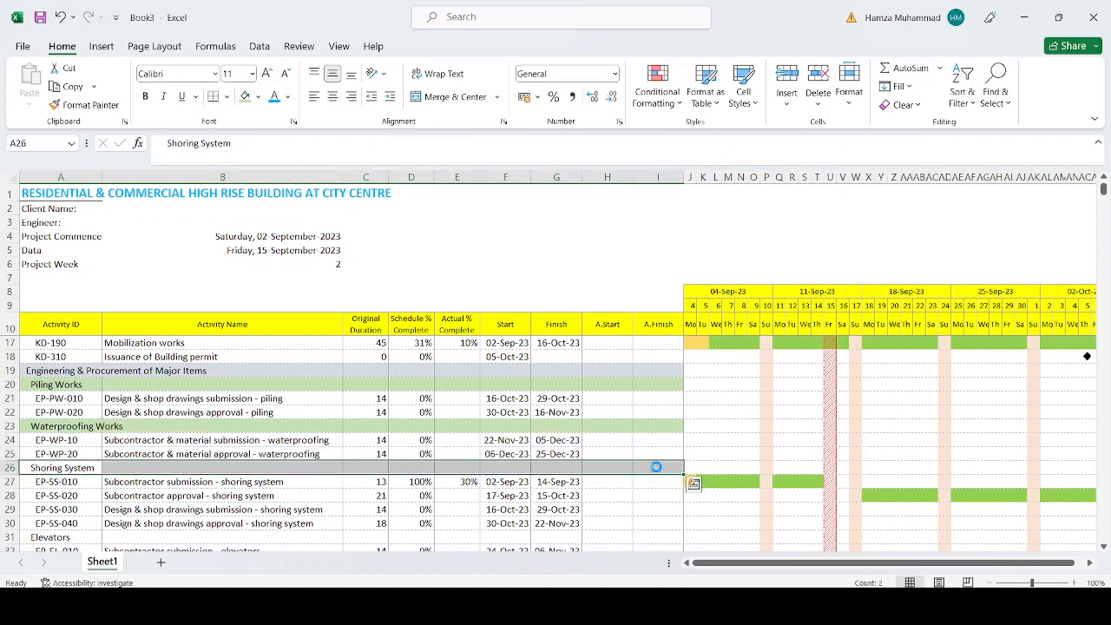
{"action": "scroll", "coordinate": [656, 467], "scroll_direction": "down", "scroll_amount": 3}
{"action": "left_click_drag", "start_coordinate": [52, 418], "coordinate": [641, 410]}
{"action": "key", "text": "F4"}
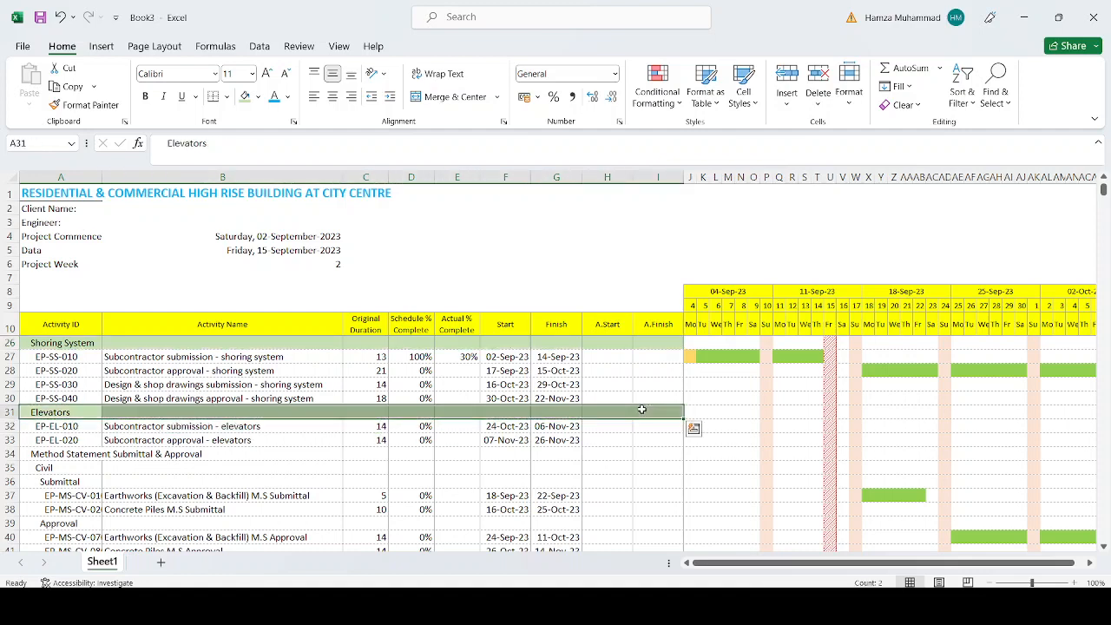
{"action": "left_click", "coordinate": [641, 410]}
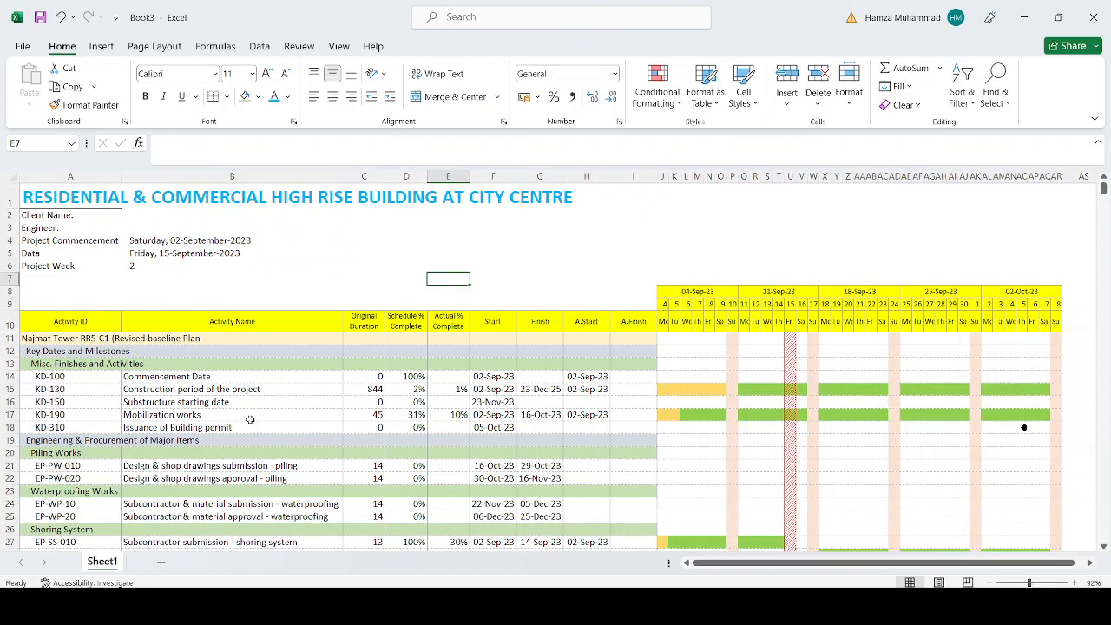
Enter 5% as the actual % complete of the Soil investigation activity in E45
{"action": "scroll", "coordinate": [183, 479], "scroll_direction": "down", "scroll_amount": 1}
{"action": "scroll", "coordinate": [182, 479], "scroll_direction": "up", "scroll_amount": 1}
{"action": "scroll", "coordinate": [459, 462], "scroll_direction": "down", "scroll_amount": 2}
{"action": "scroll", "coordinate": [462, 464], "scroll_direction": "down", "scroll_amount": 8}
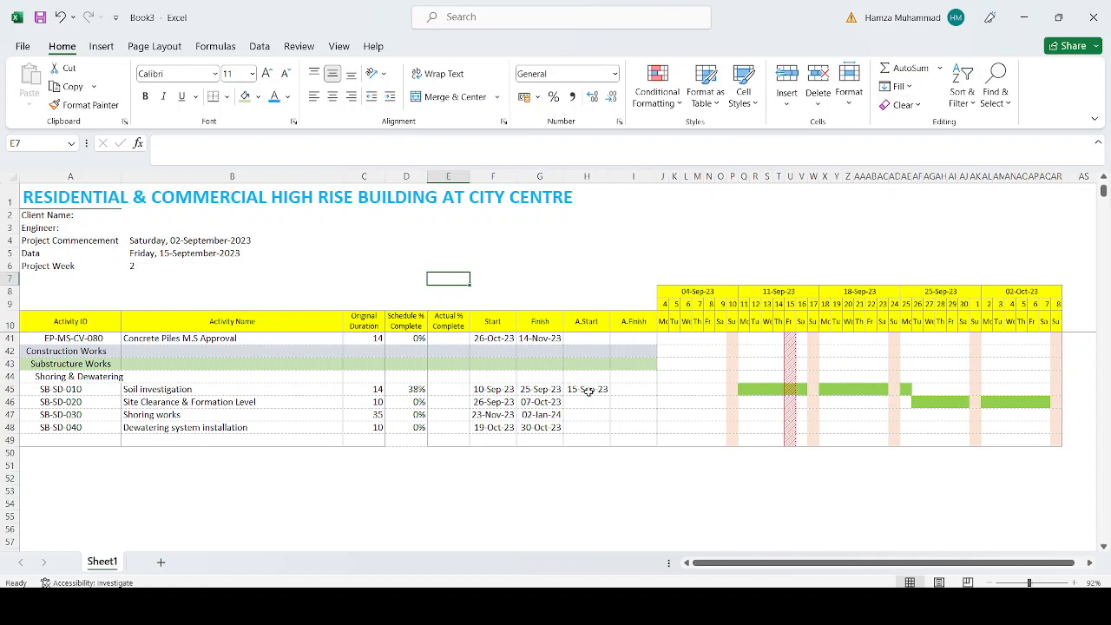
{"action": "left_click", "coordinate": [445, 393]}
{"action": "type", "text": "5"}
{"action": "key", "text": "Return"}
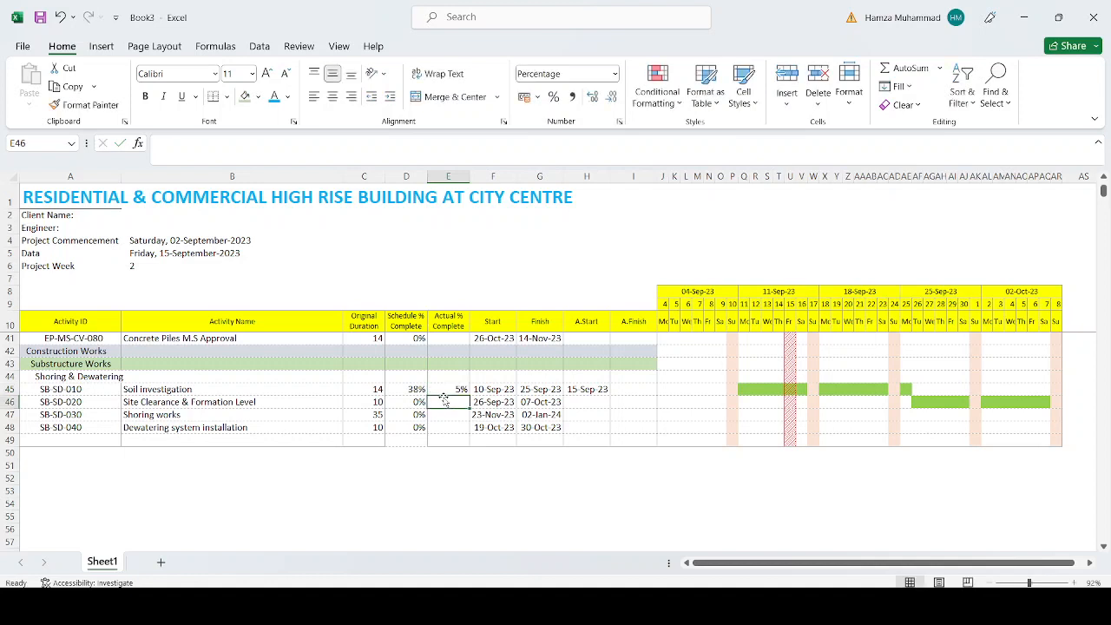
Set the actual % complete of the Soil investigation activity to 10%
{"action": "left_click", "coordinate": [459, 390]}
{"action": "type", "text": "10"}
{"action": "key", "text": "Return"}
{"action": "scroll", "coordinate": [607, 426], "scroll_direction": "up", "scroll_amount": 4}
{"action": "scroll", "coordinate": [607, 426], "scroll_direction": "up", "scroll_amount": 6}
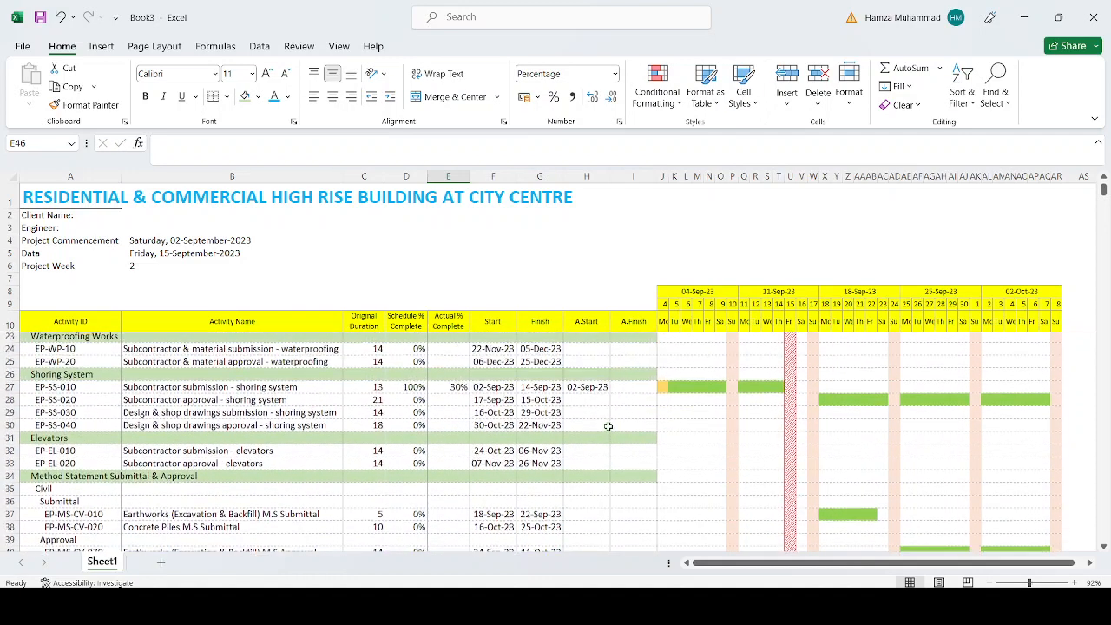